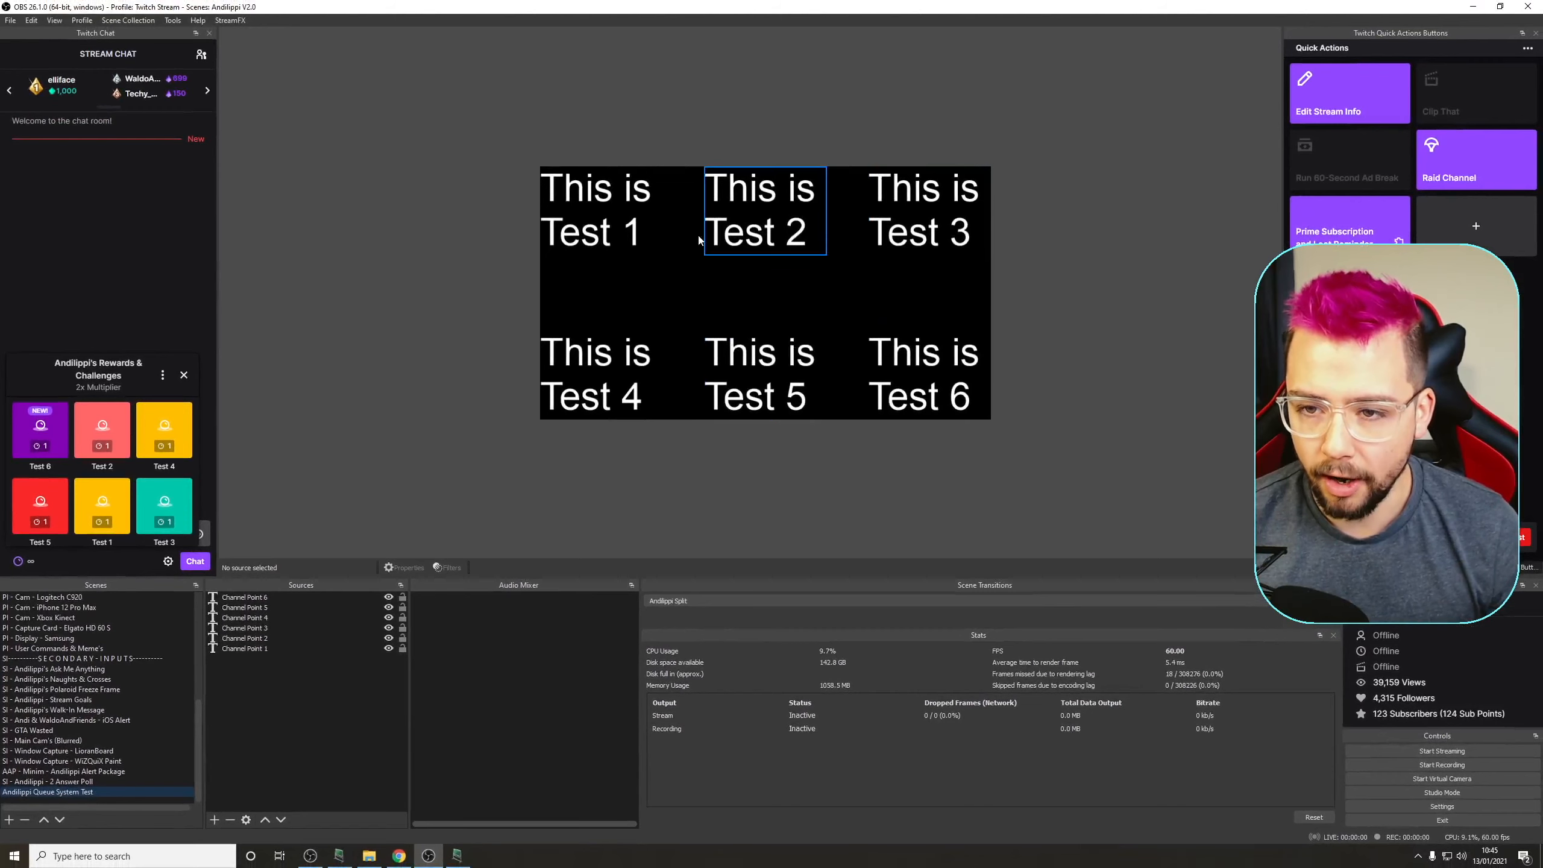
# Hide all six Channel Point text sources in the Andilippi Queue System Test scene
pyautogui.click(388, 597)
pyautogui.click(389, 607)
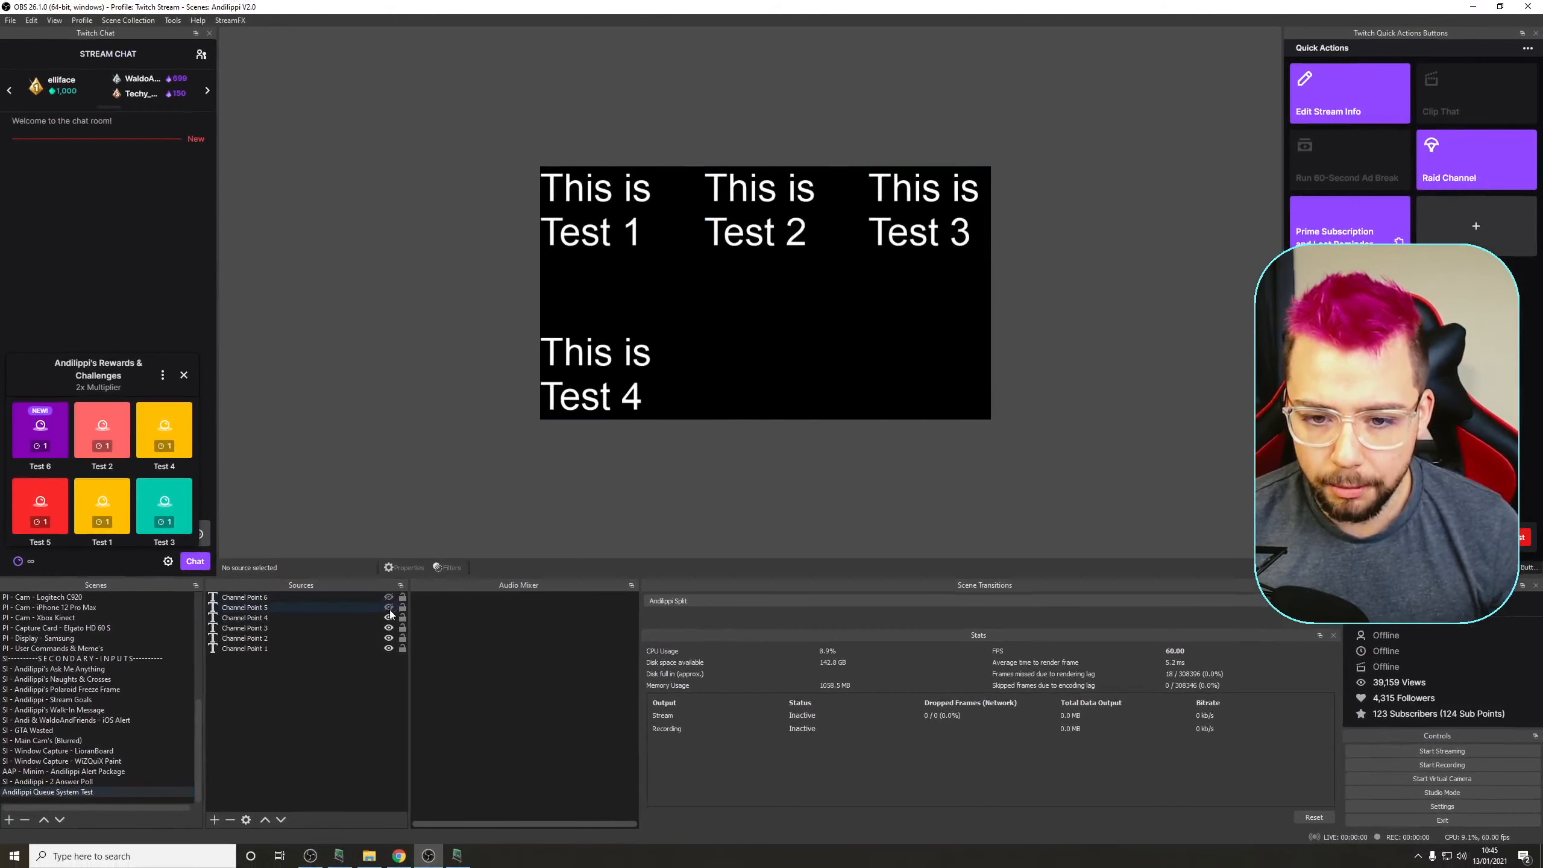
pyautogui.click(388, 618)
pyautogui.click(389, 638)
pyautogui.click(389, 628)
pyautogui.click(389, 648)
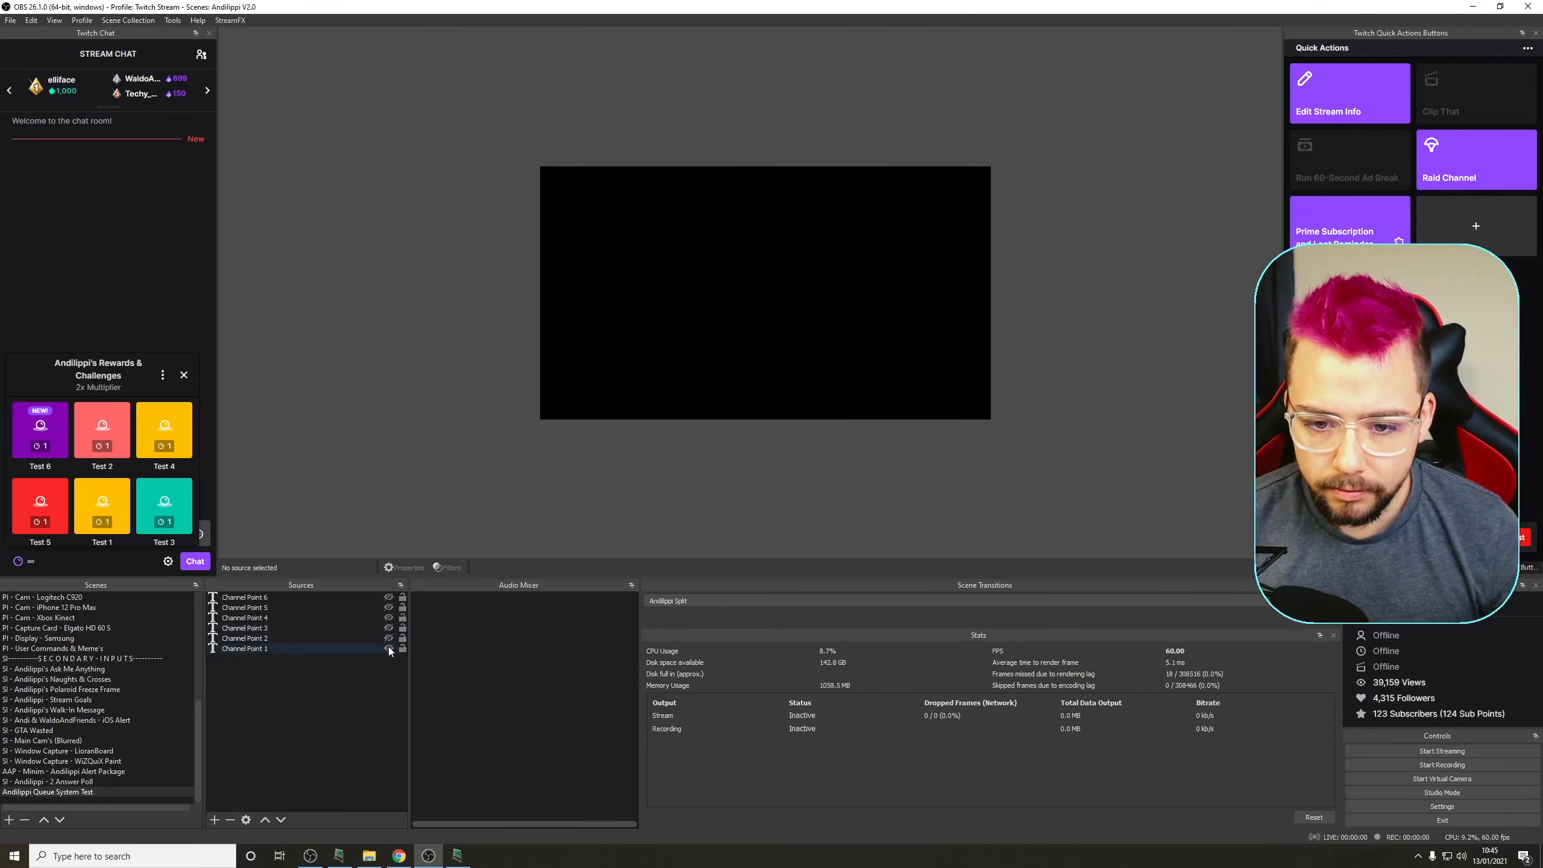
# Switch to LioranBoard Receiver and open the deck "Queue's In LB" for editing
pyautogui.click(457, 855)
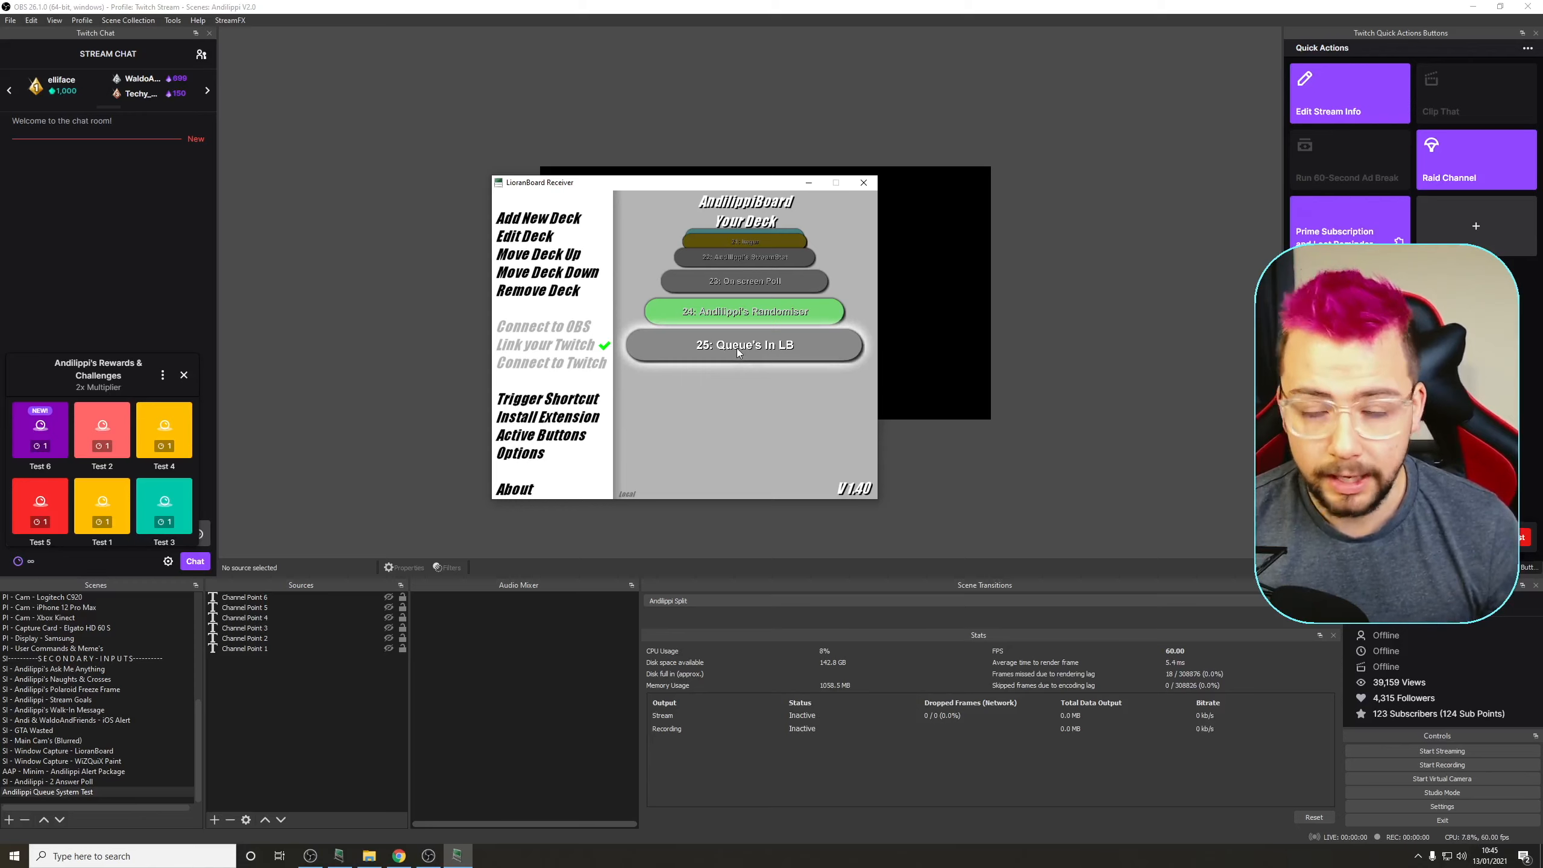
pyautogui.click(736, 348)
pyautogui.moveTo(785, 193); pyautogui.dragTo(757, 165)
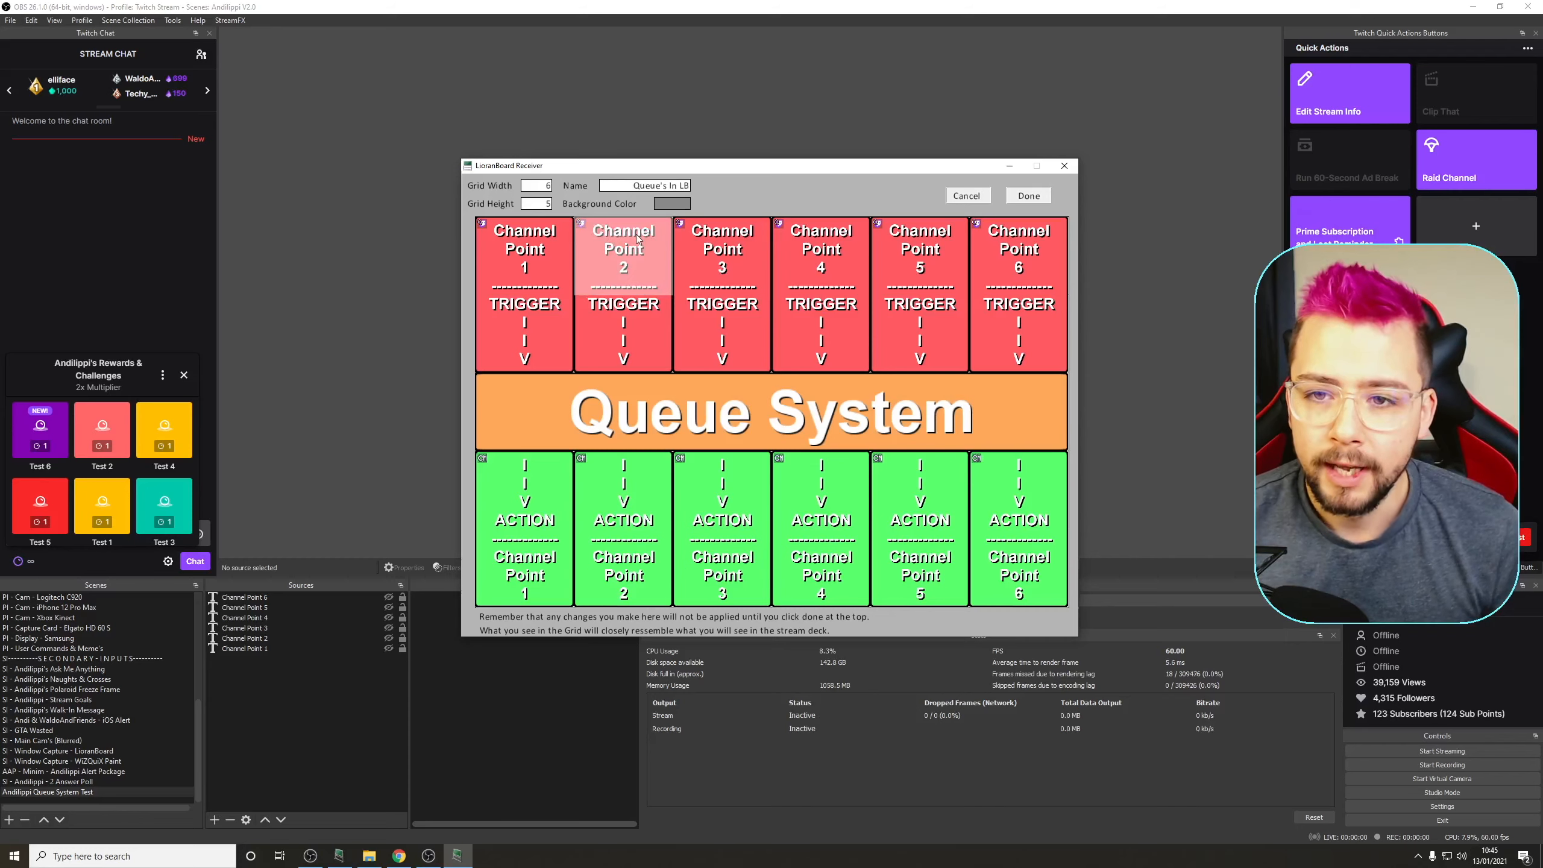
# Review the Channel Point 1 trigger button's Twitch triggers and its command list
pyautogui.rightClick(529, 266)
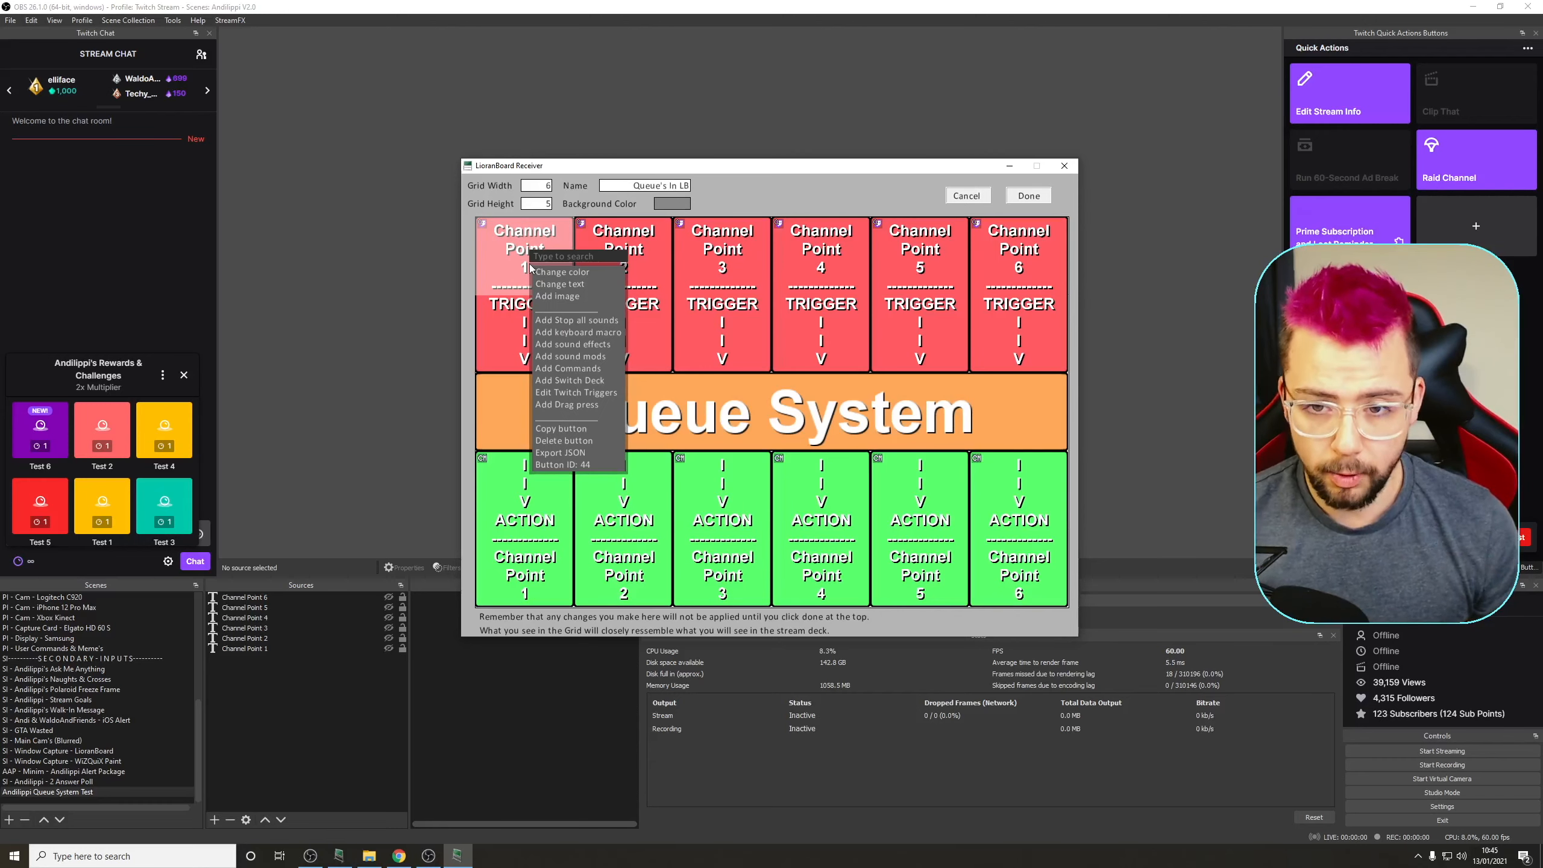
pyautogui.click(566, 394)
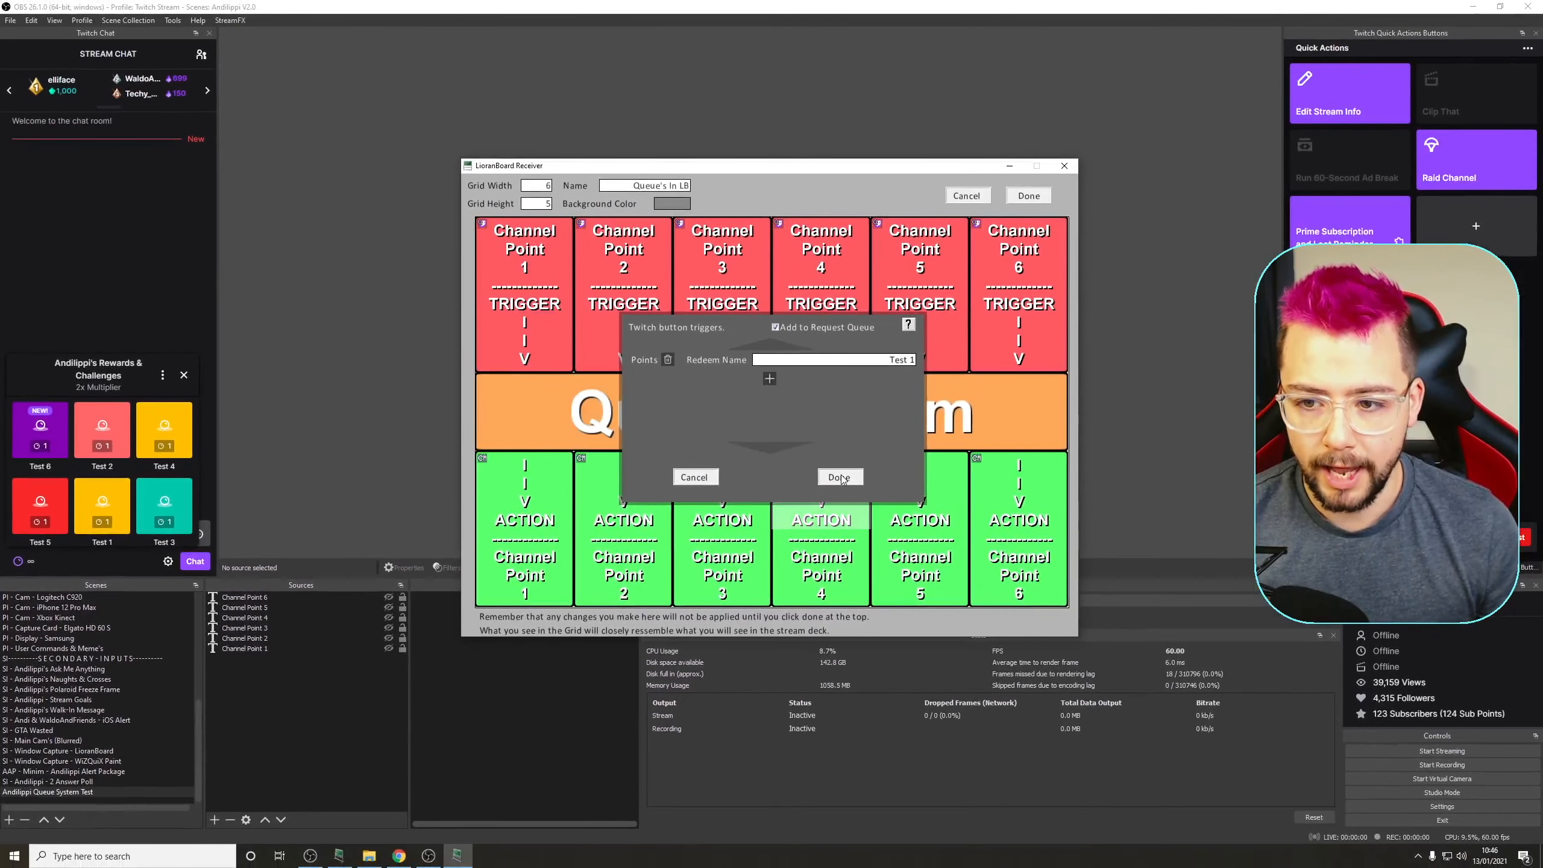
pyautogui.click(841, 479)
pyautogui.rightClick(535, 259)
pyautogui.click(572, 355)
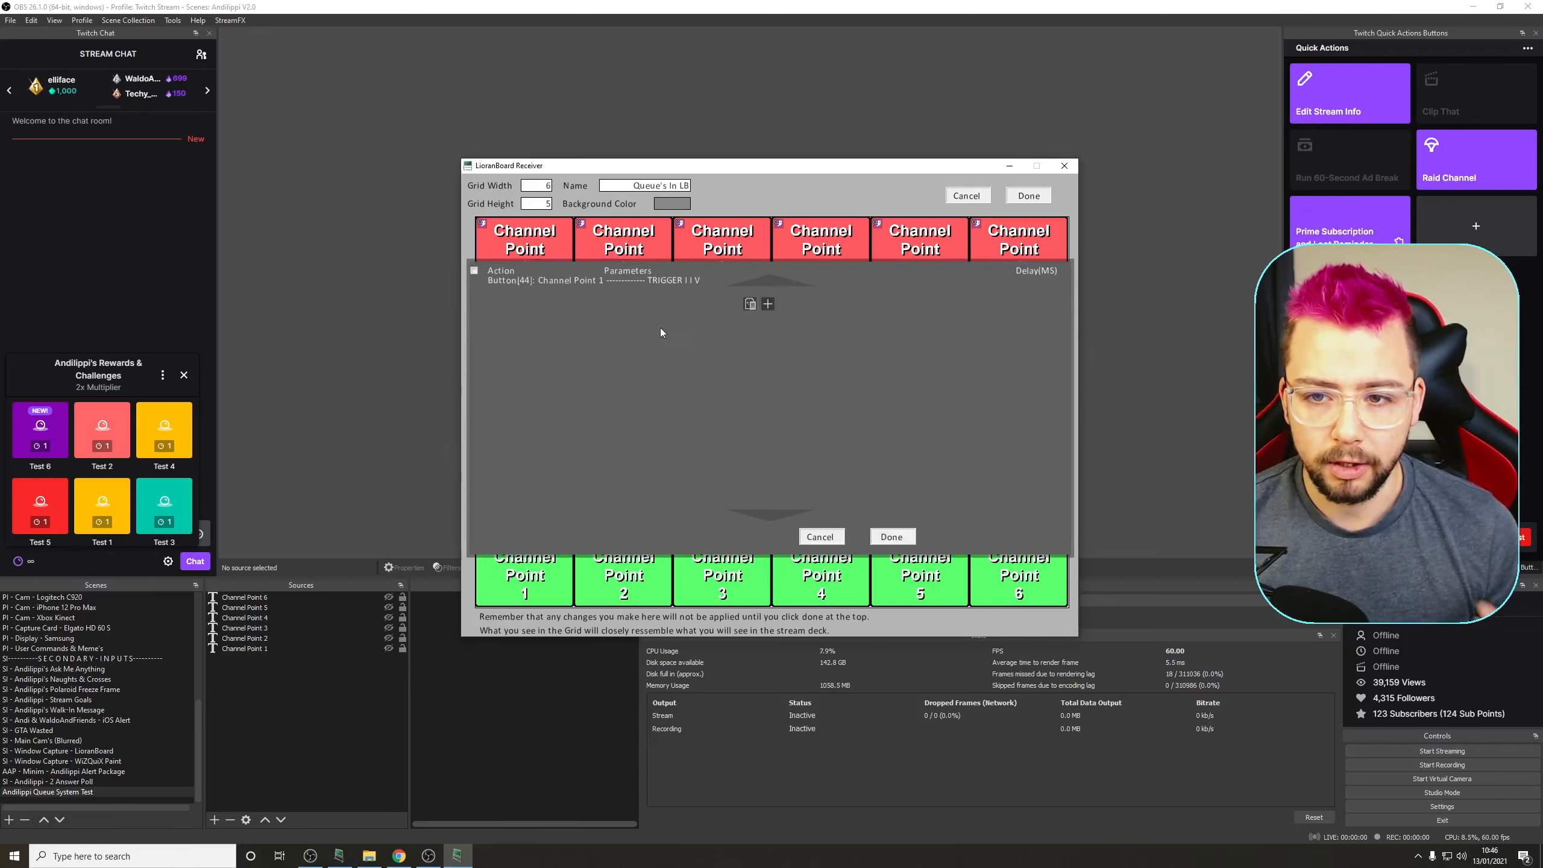
pyautogui.click(899, 539)
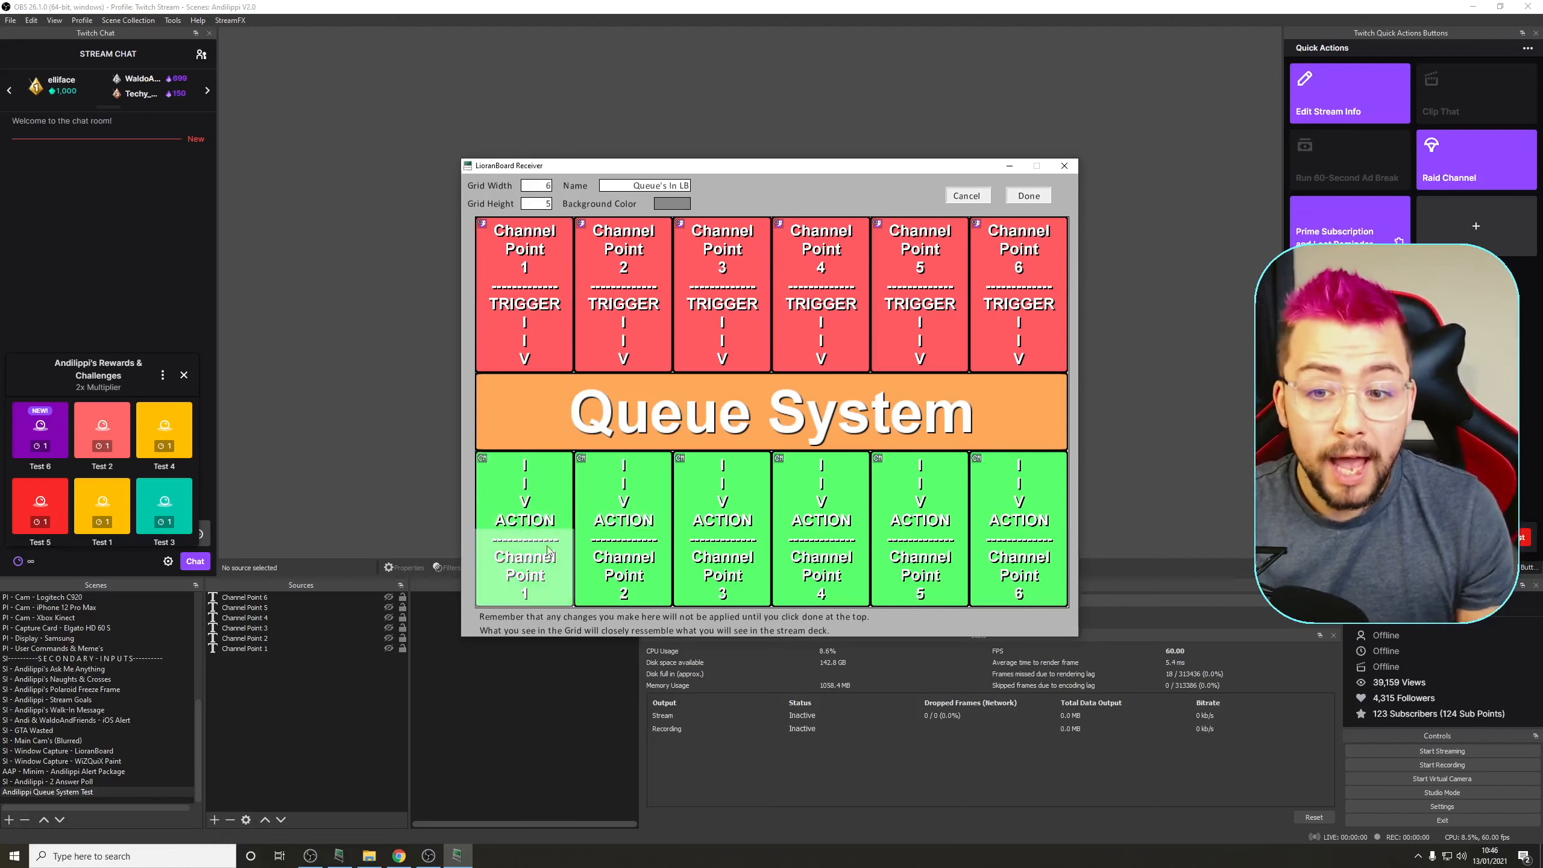
# Review the commands of the Channel Point 1 action button, including the source visibility settings and delays
pyautogui.rightClick(547, 521)
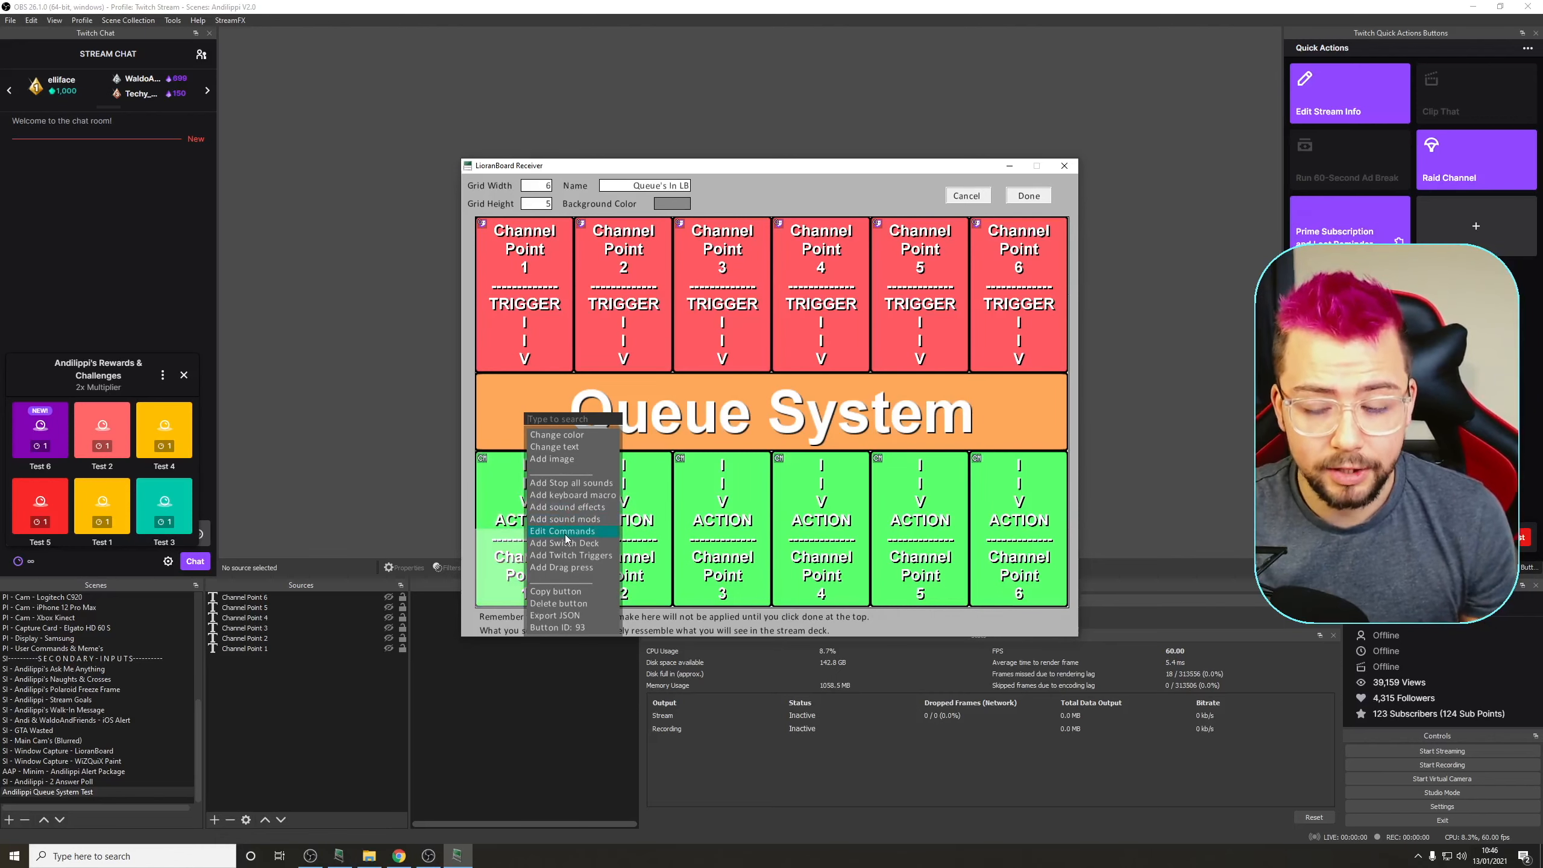
pyautogui.click(562, 530)
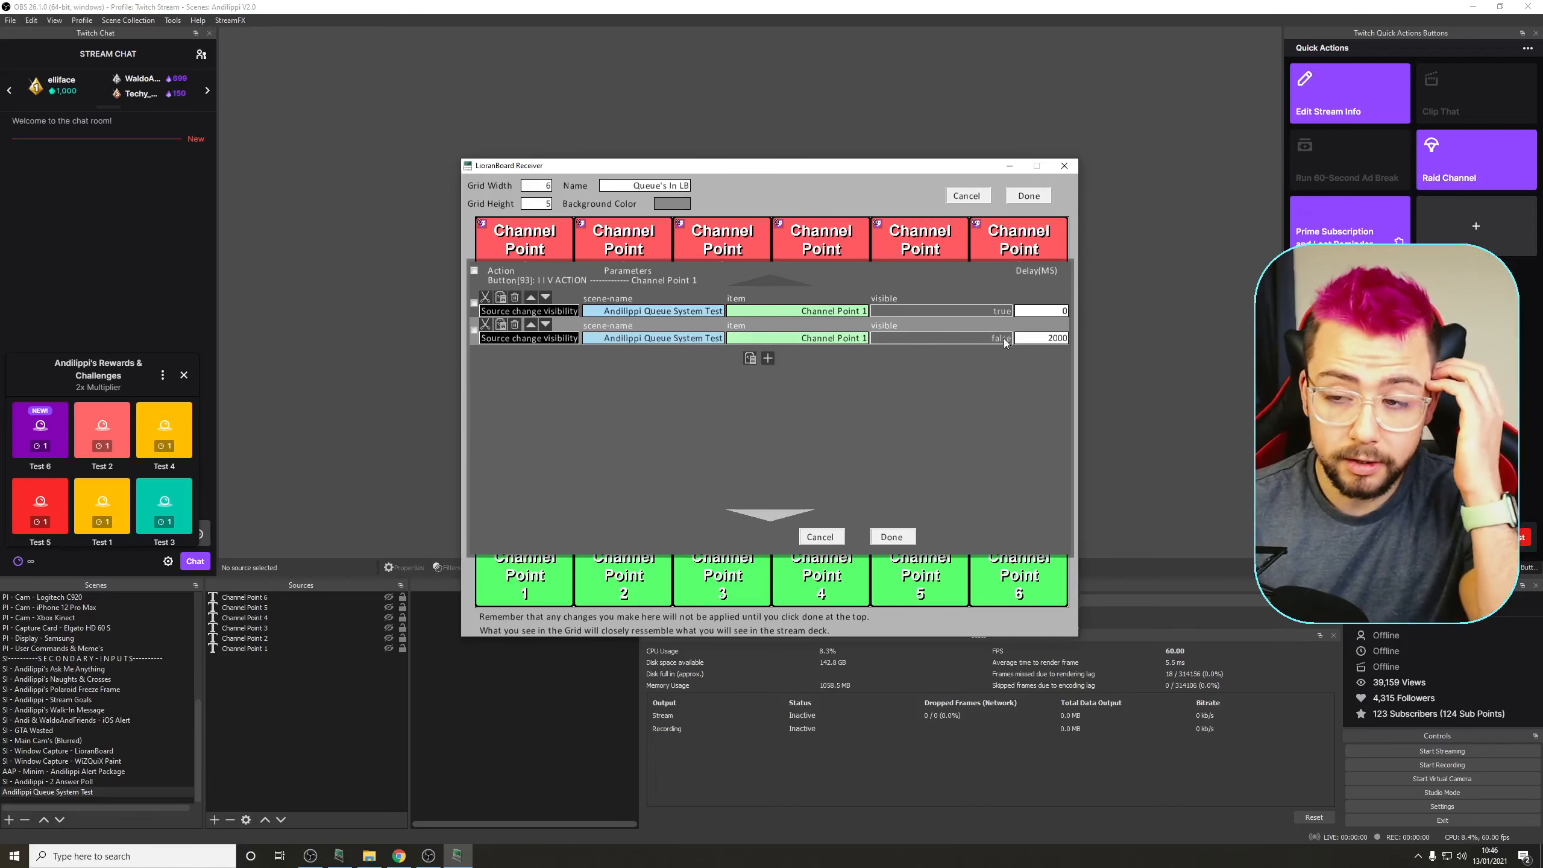
pyautogui.click(897, 537)
pyautogui.moveTo(653, 166); pyautogui.dragTo(894, 211)
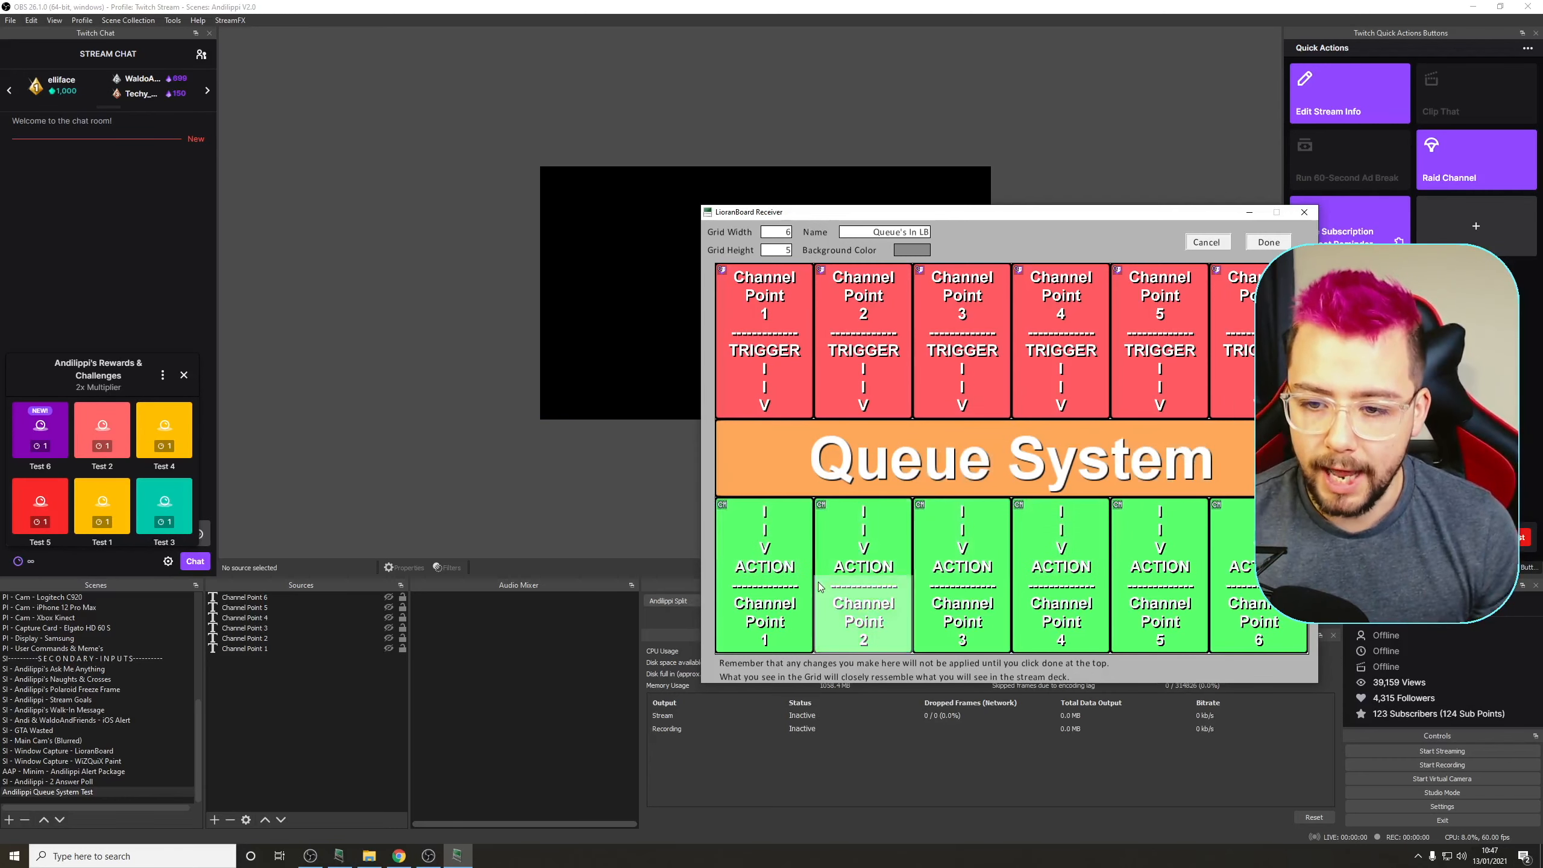
# Show the Channel Point 1 source in OBS, hide it again, and return to the LioranBoard deck
pyautogui.click(388, 647)
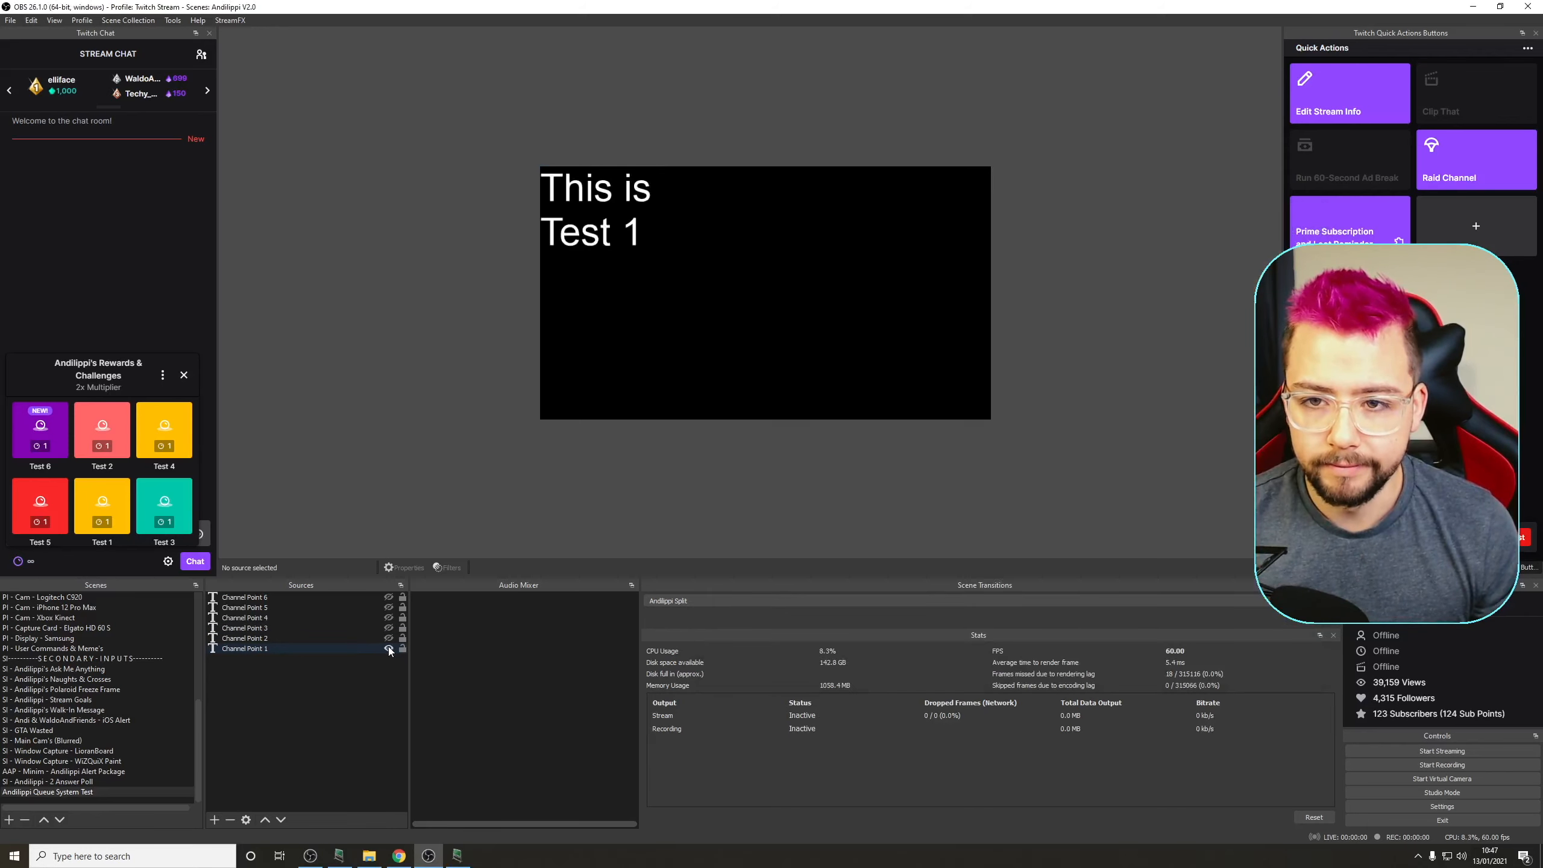
pyautogui.click(388, 648)
pyautogui.hotkey('alt', 'Tab')
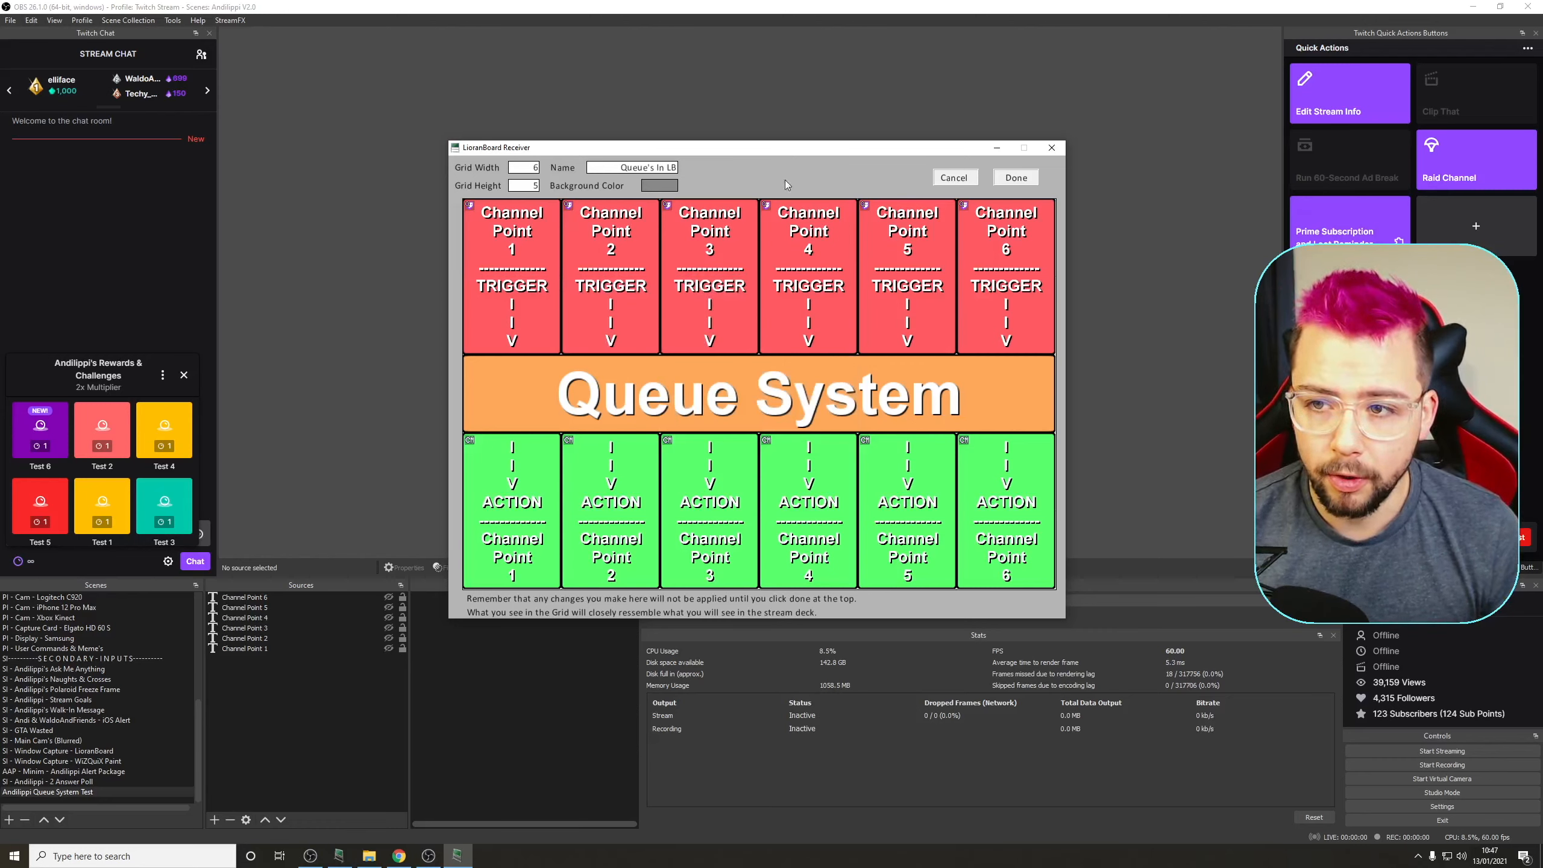
# Check the Channel Point 6 trigger button's Twitch redeem name and request queue option
pyautogui.rightClick(969, 225)
pyautogui.click(1023, 367)
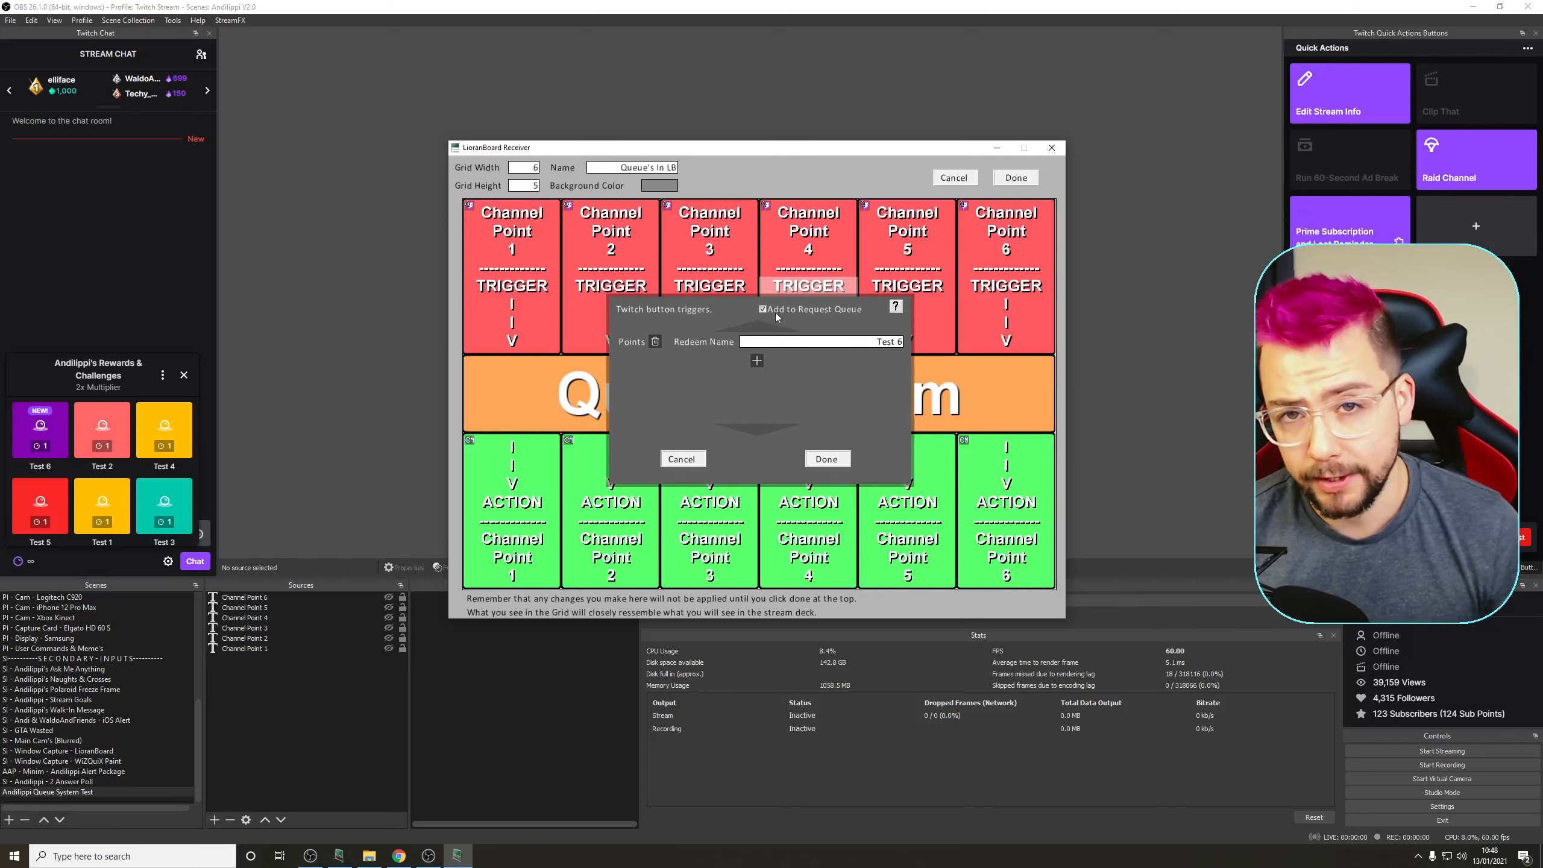
pyautogui.click(838, 460)
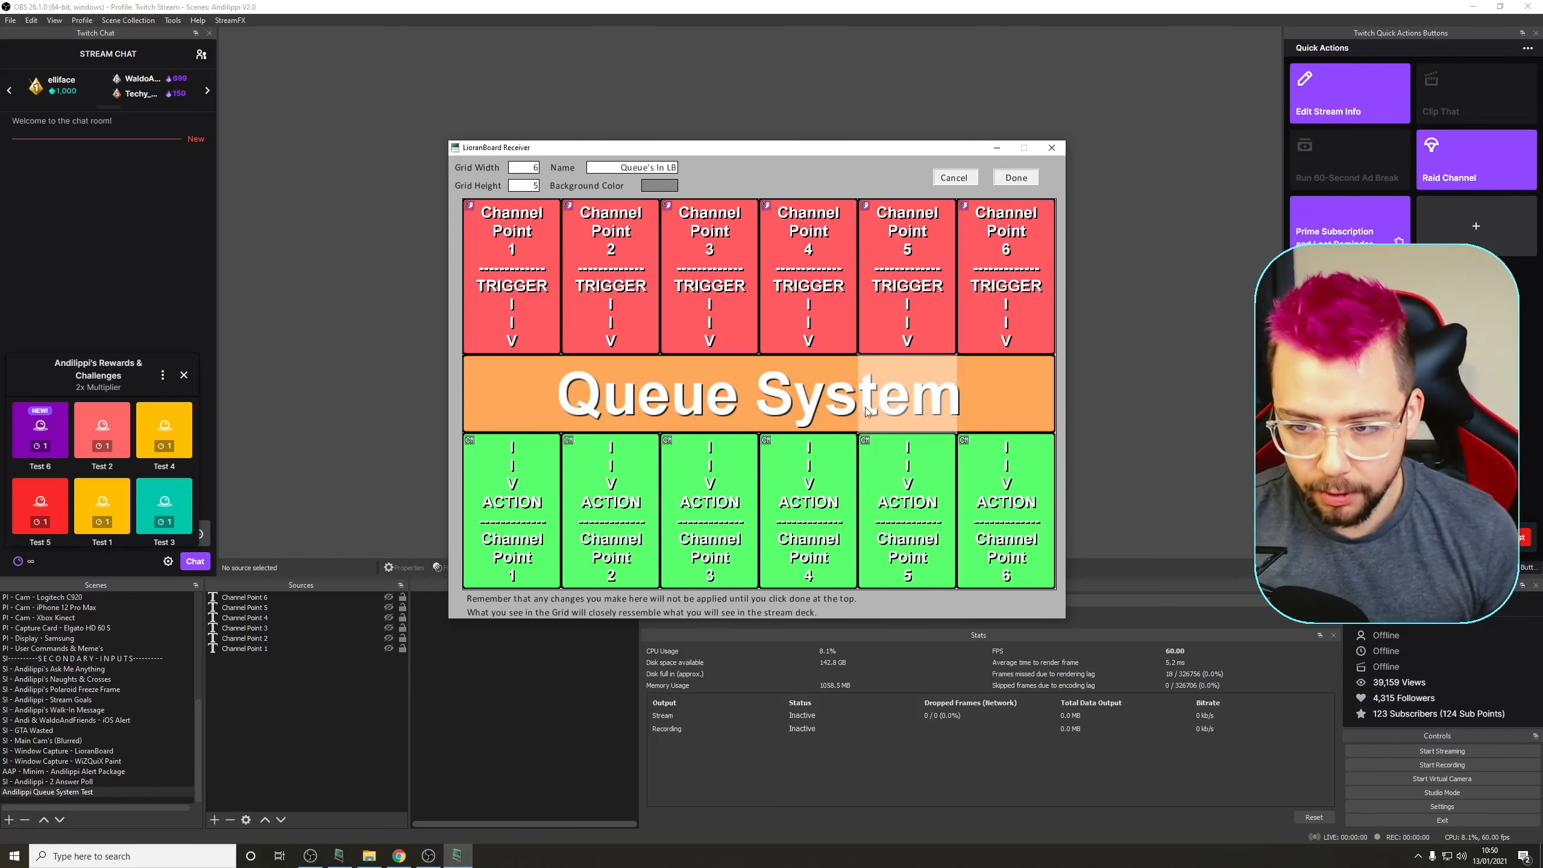
# Look up the Queue System button's ID and add a Trigger: Button command with Button ID 91 to the Channel Point 1 trigger
pyautogui.rightClick(704, 394)
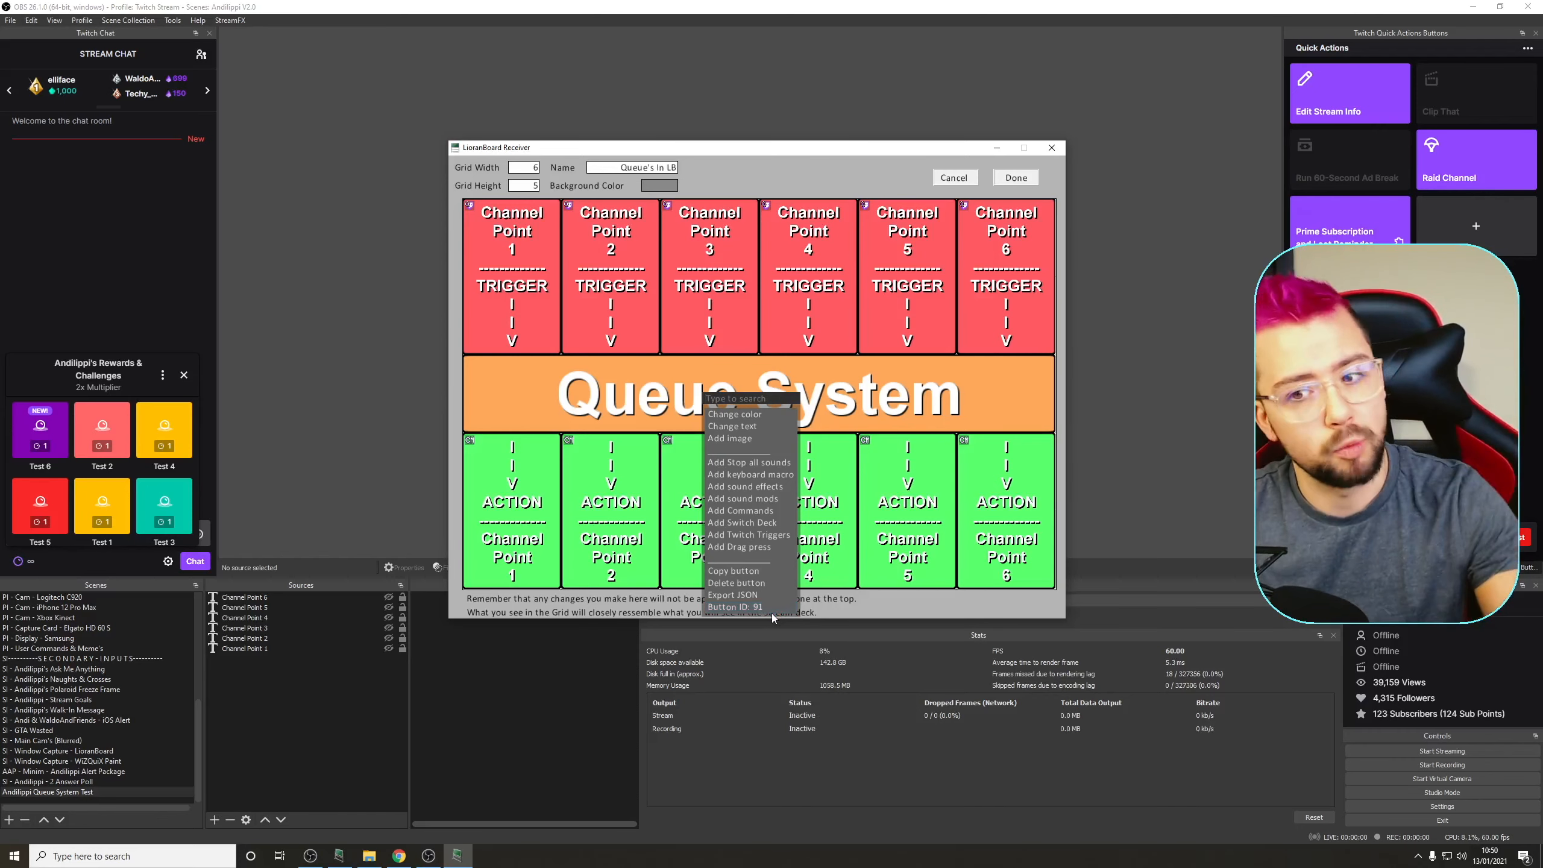
pyautogui.click(512, 294)
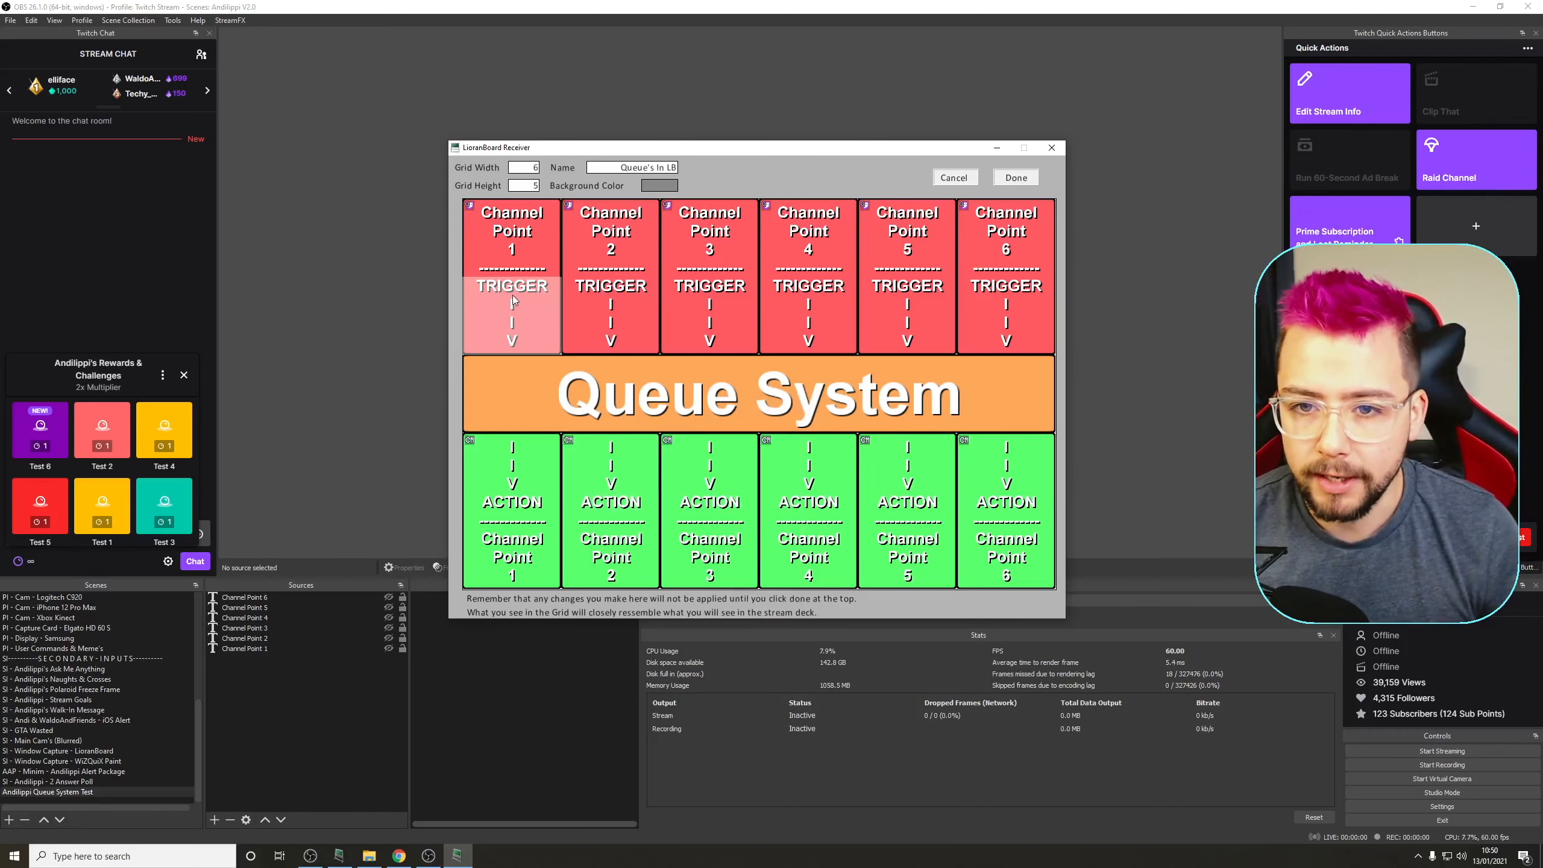
pyautogui.rightClick(513, 294)
pyautogui.click(545, 357)
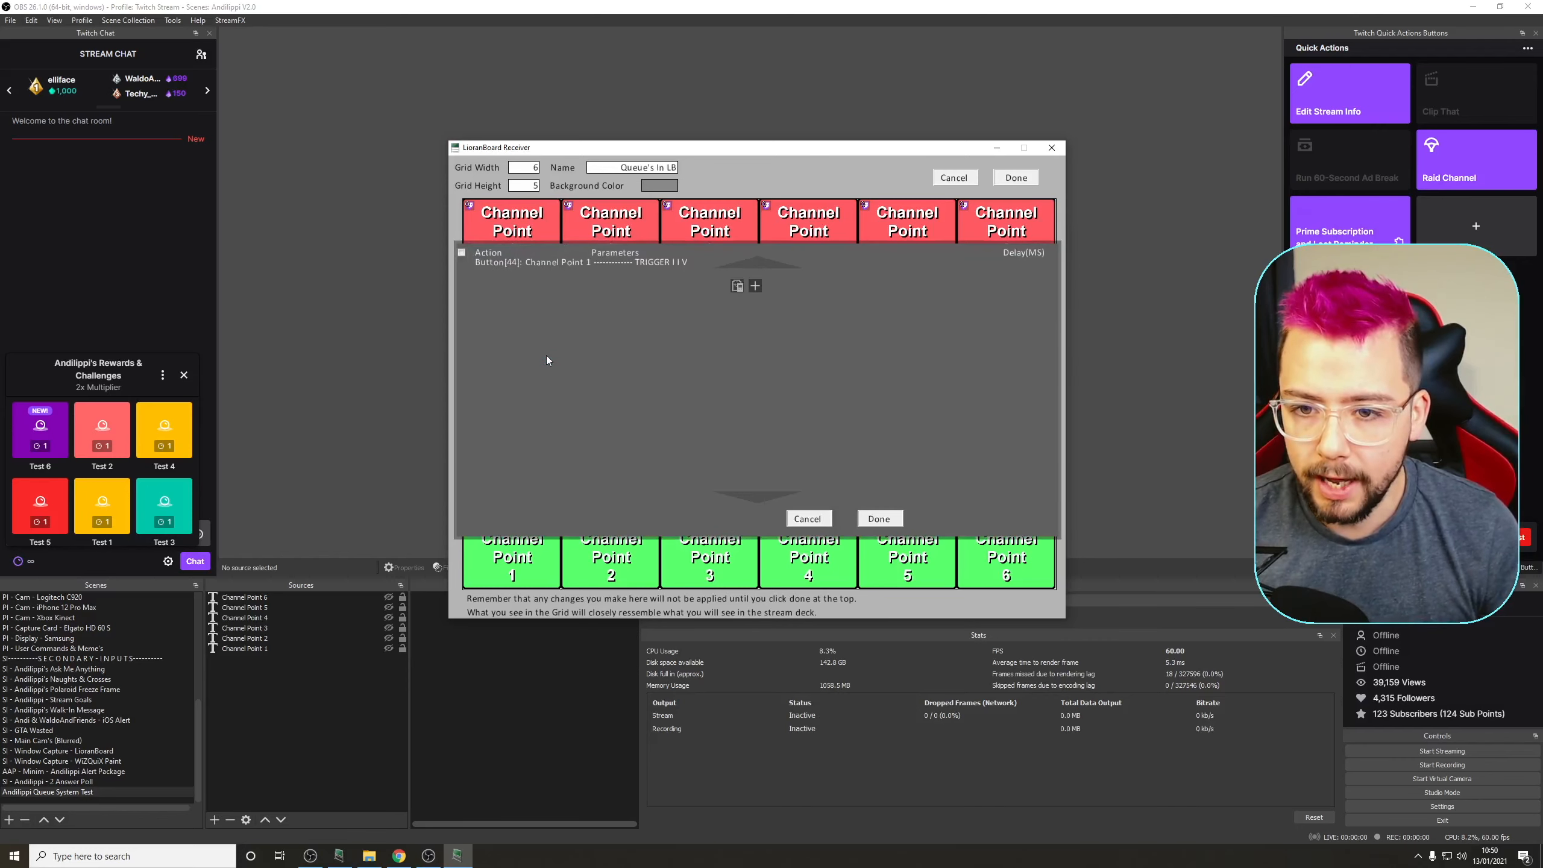
pyautogui.click(755, 285)
pyautogui.click(545, 288)
pyautogui.write('trigger')
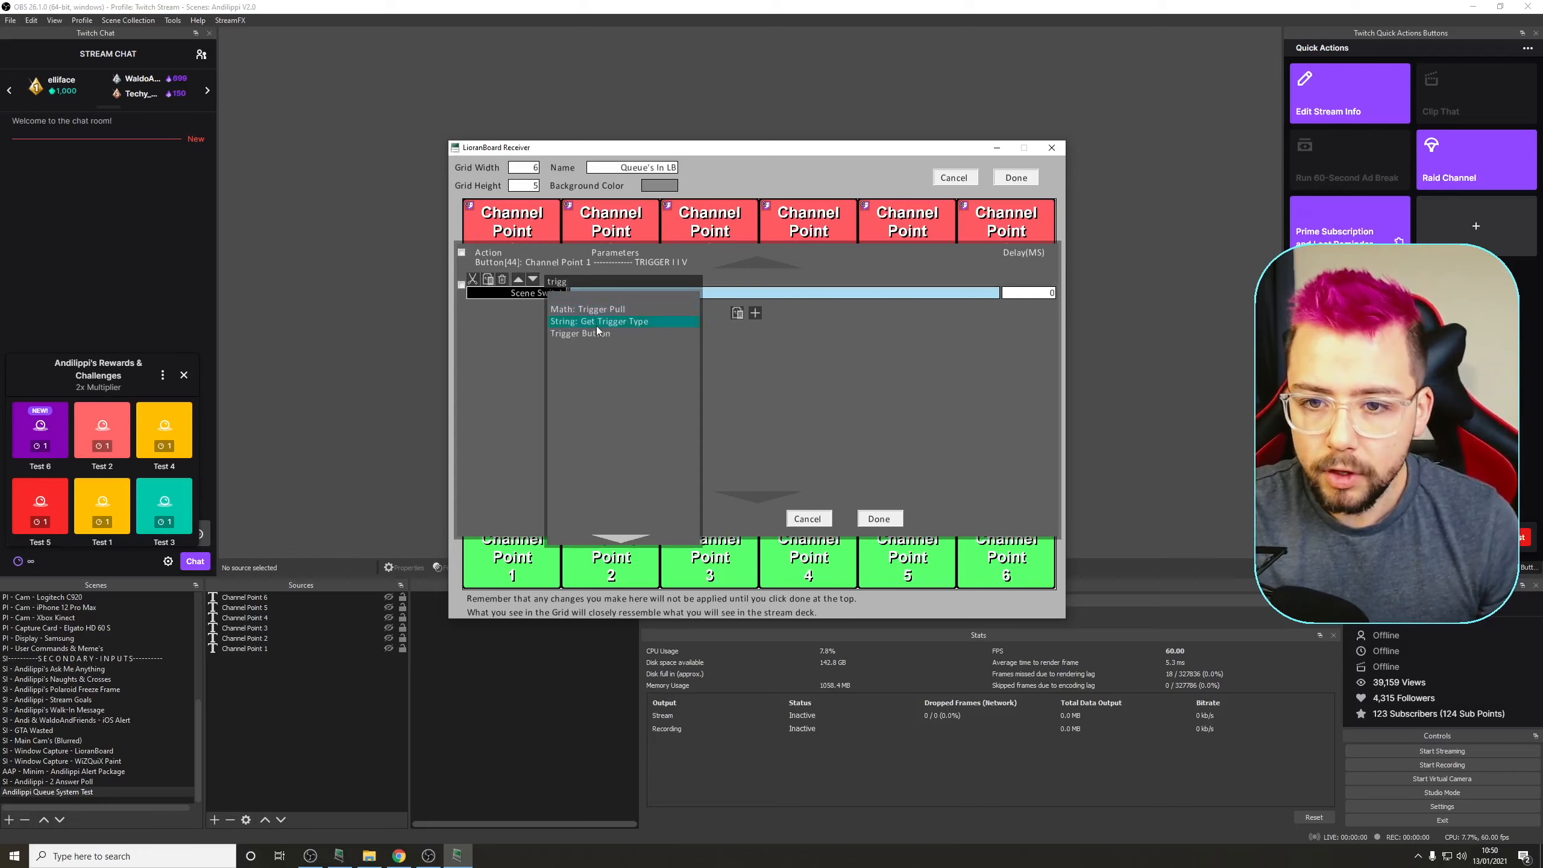
pyautogui.click(597, 334)
pyautogui.click(632, 292)
pyautogui.write('91')
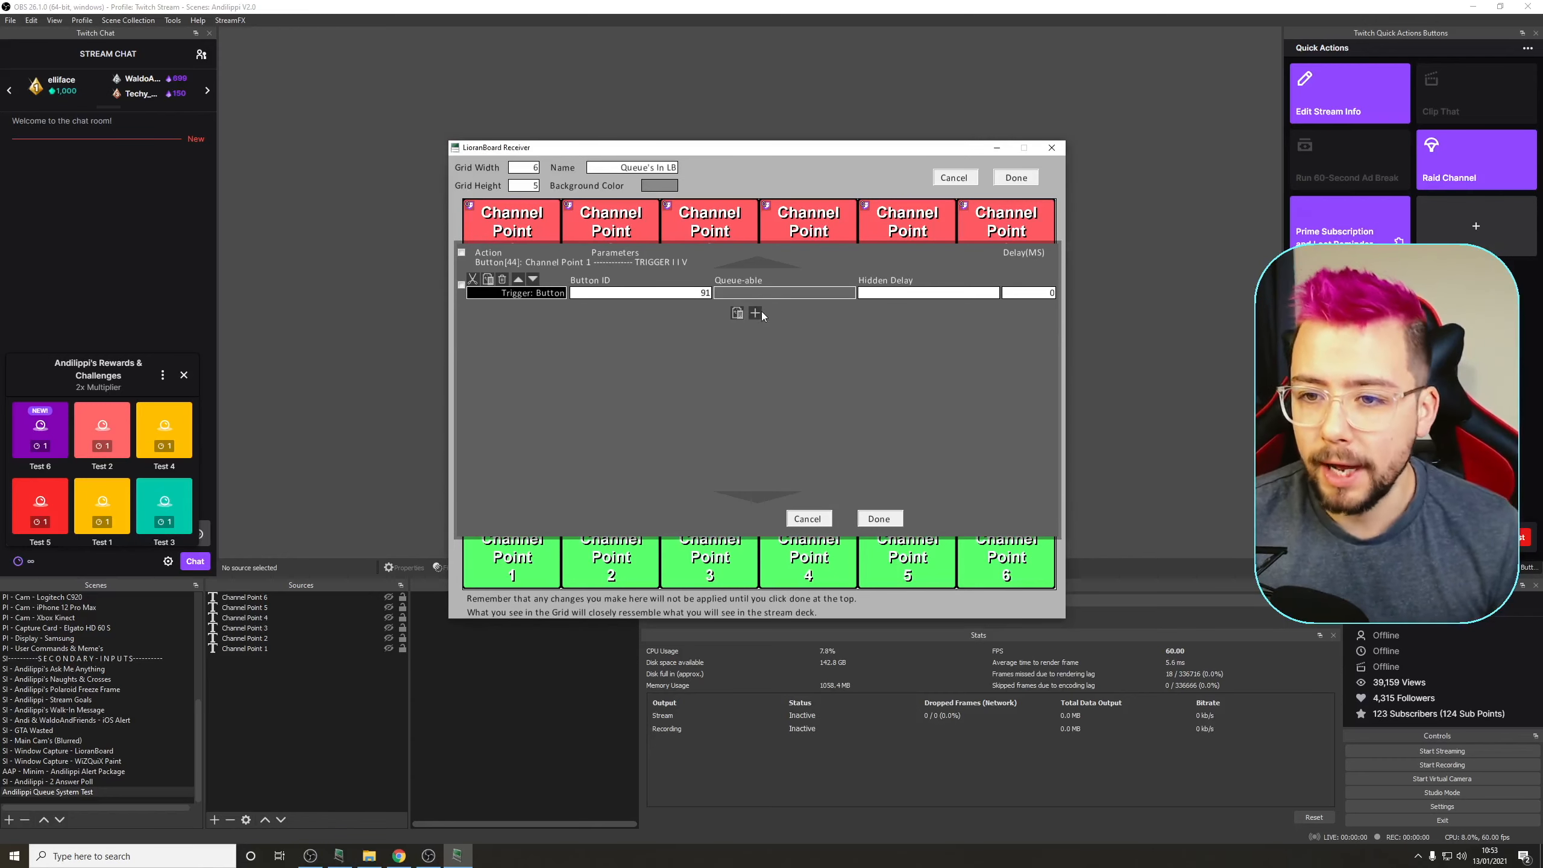
# Add a Stack: Add command with stack name queue_system, position top, value queue_channel_point_1 and Real set to false
pyautogui.click(759, 312)
pyautogui.click(540, 323)
pyautogui.write('stack')
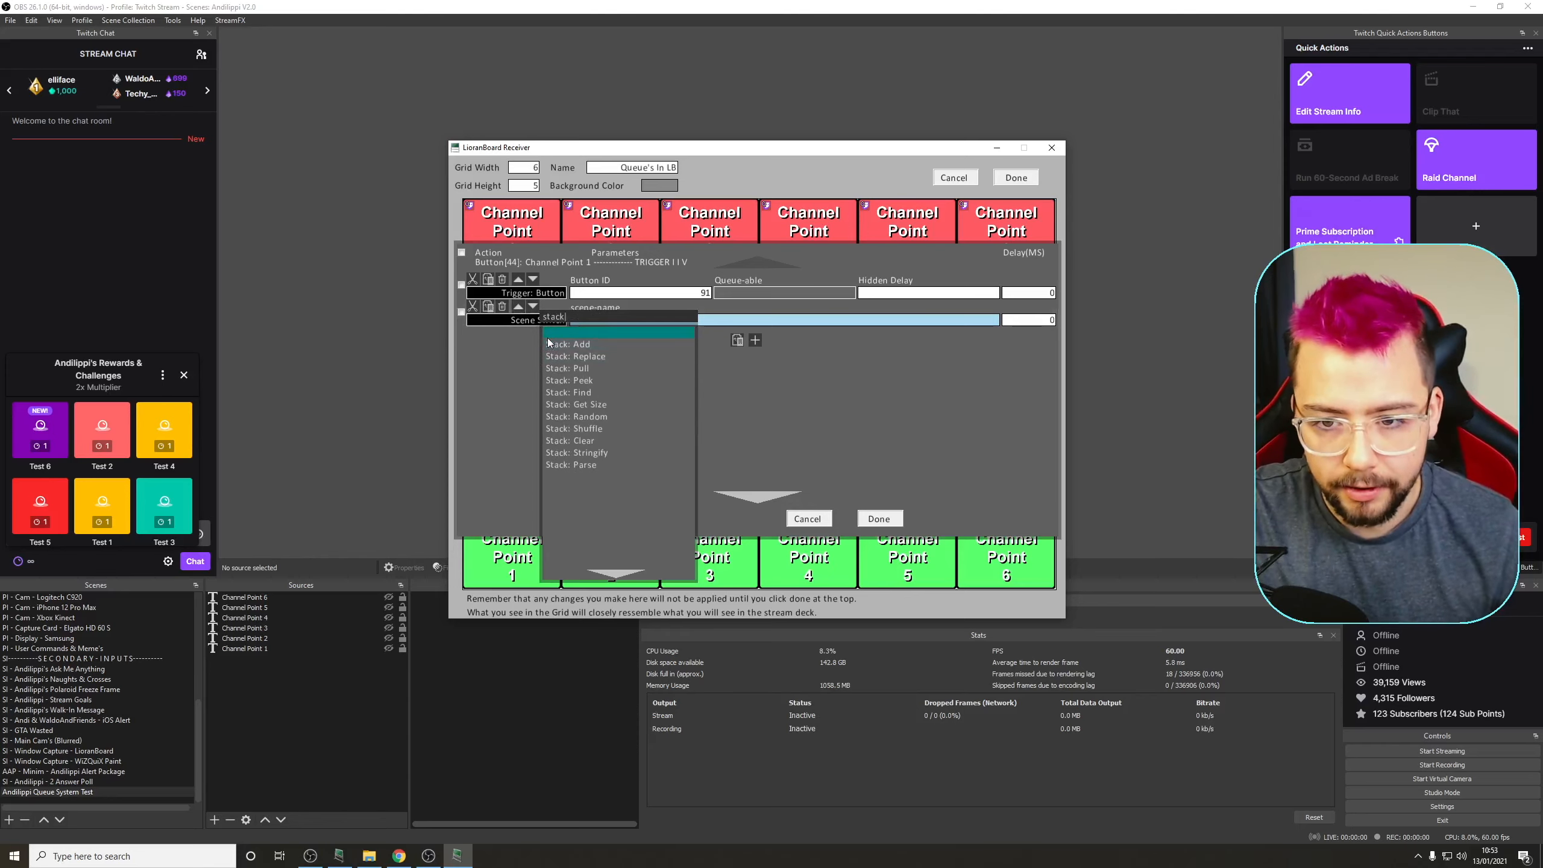
pyautogui.click(550, 344)
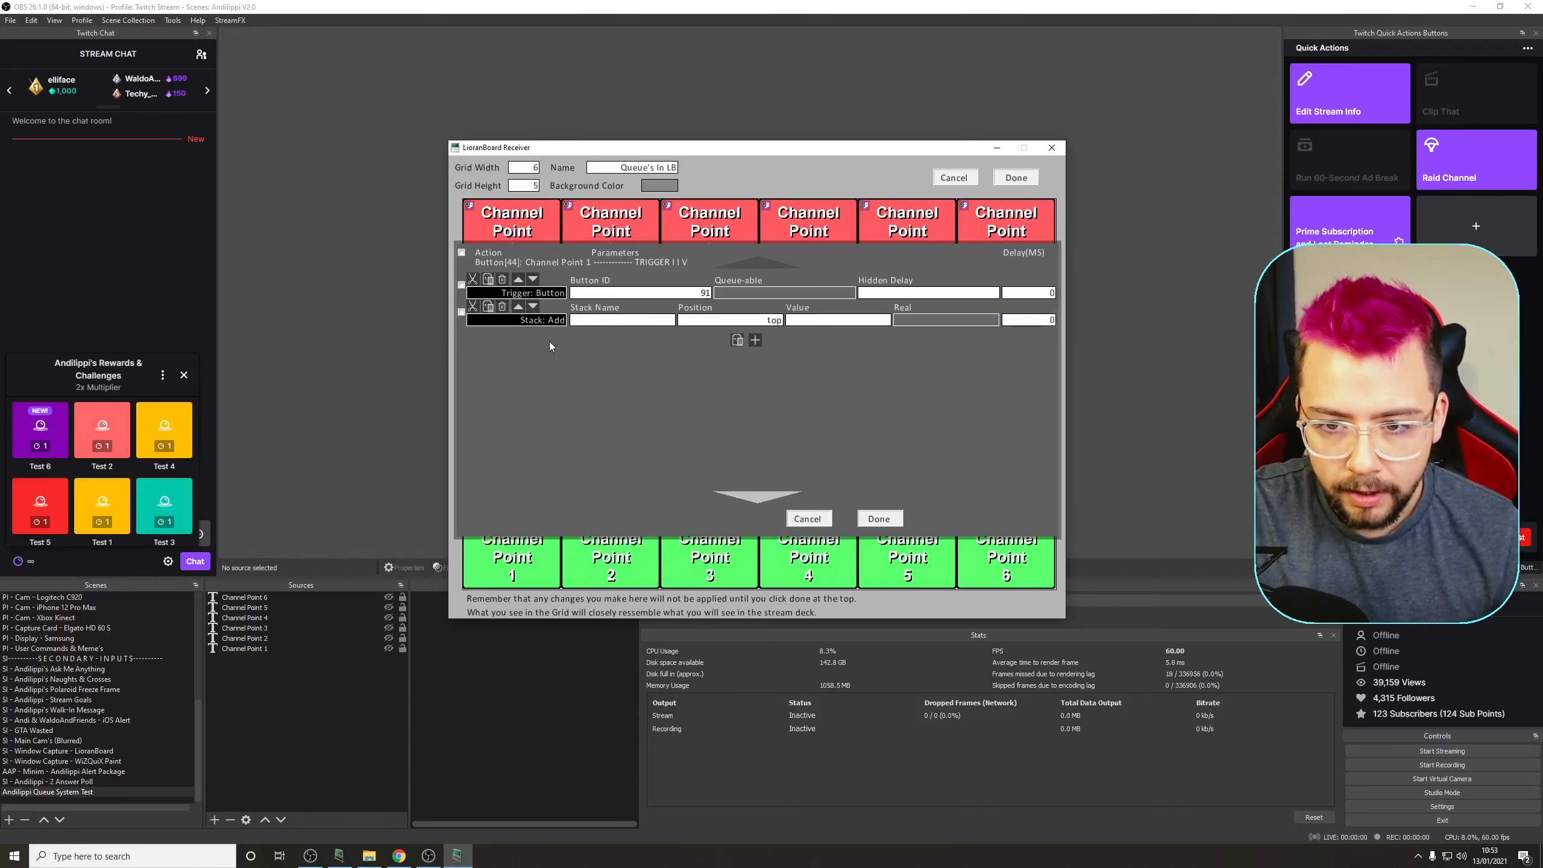
pyautogui.click(649, 320)
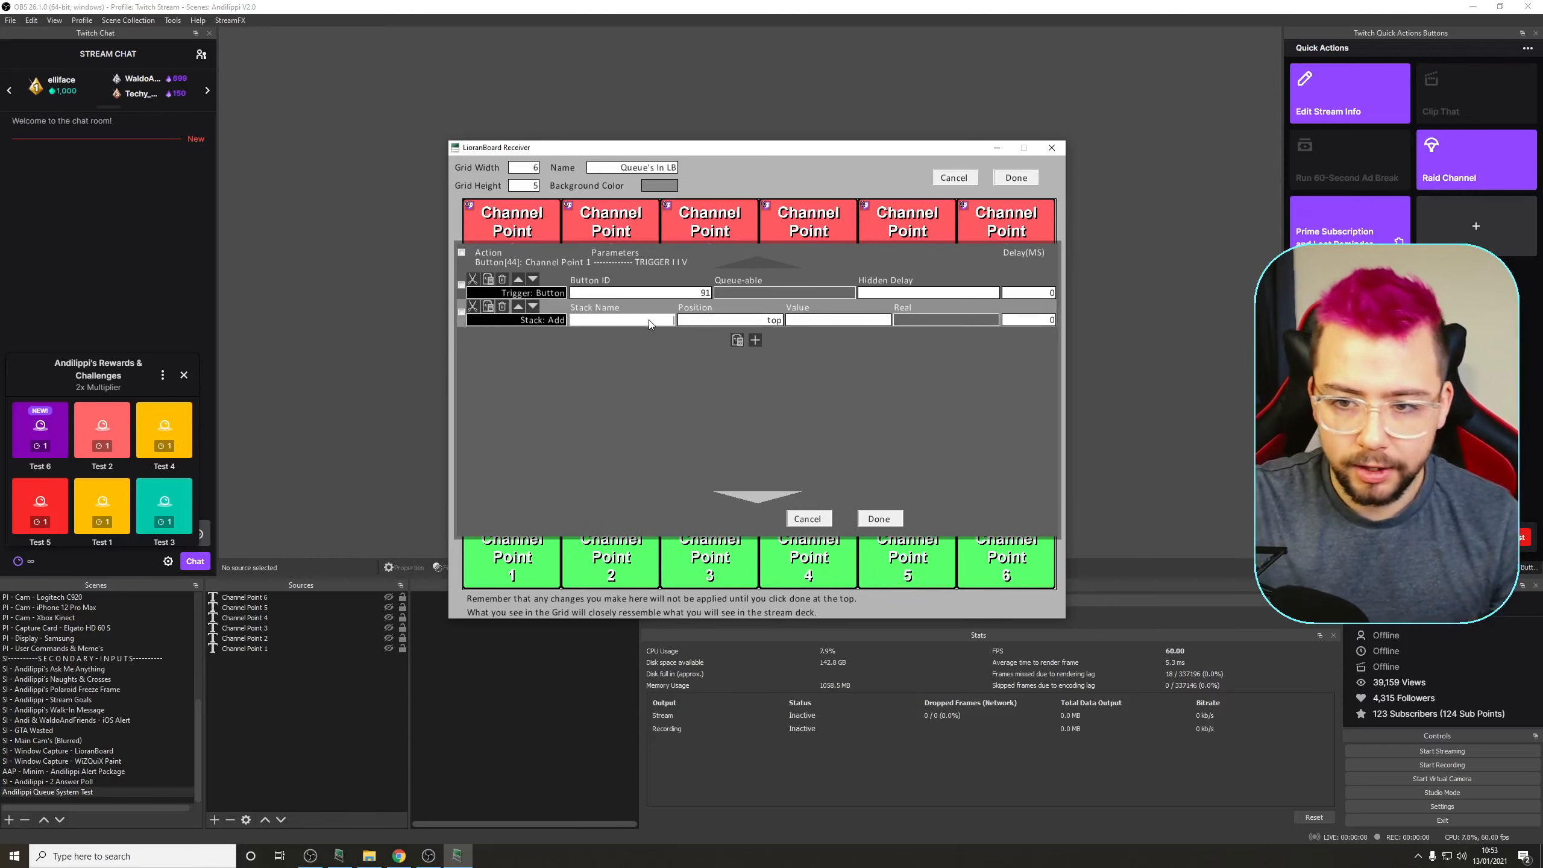
pyautogui.write('queue_system')
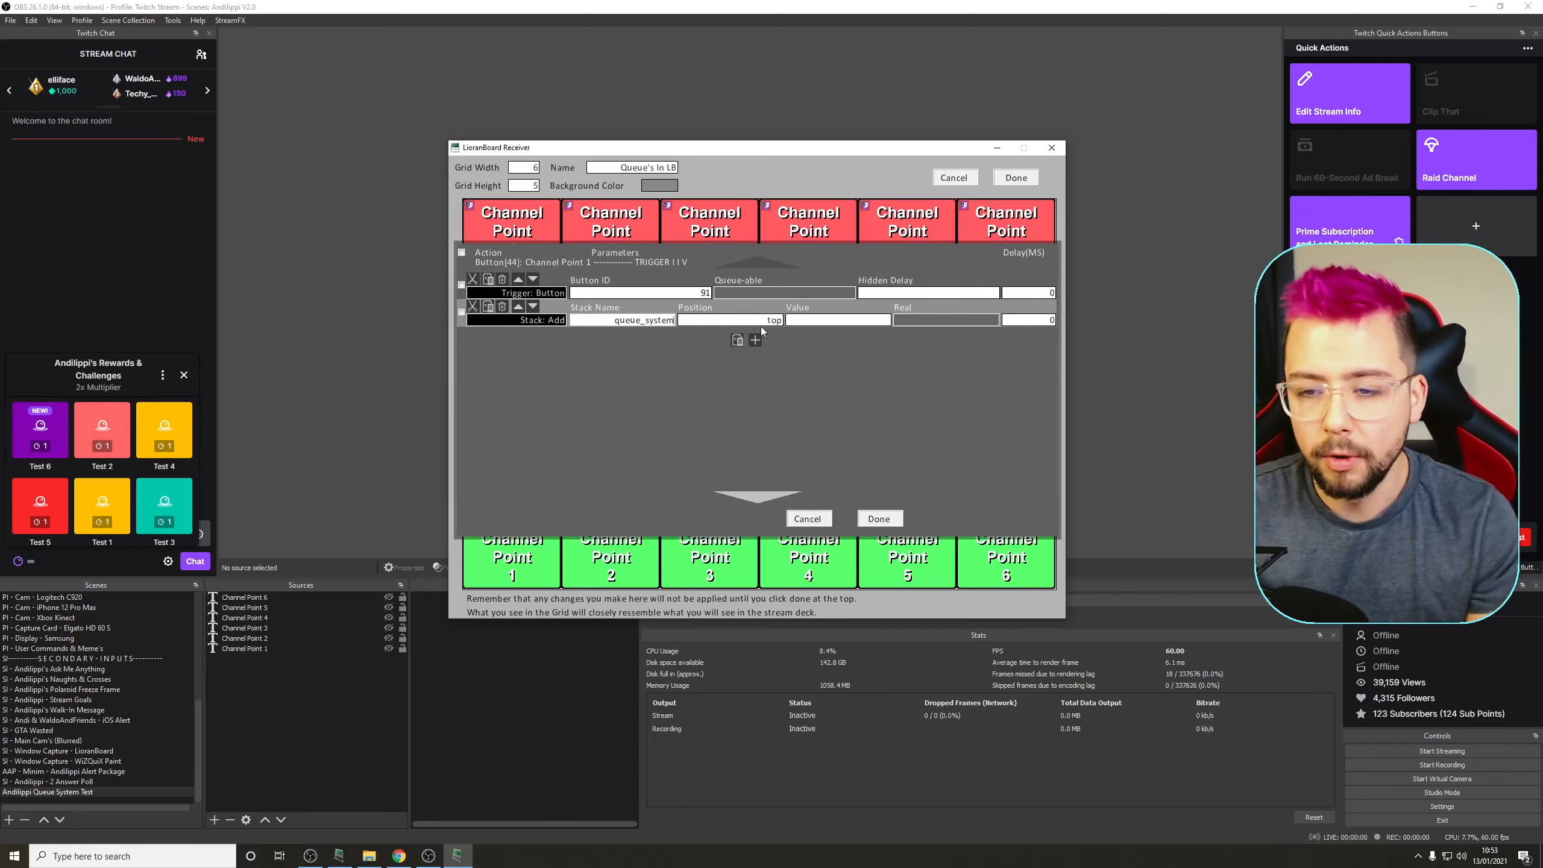
pyautogui.click(820, 320)
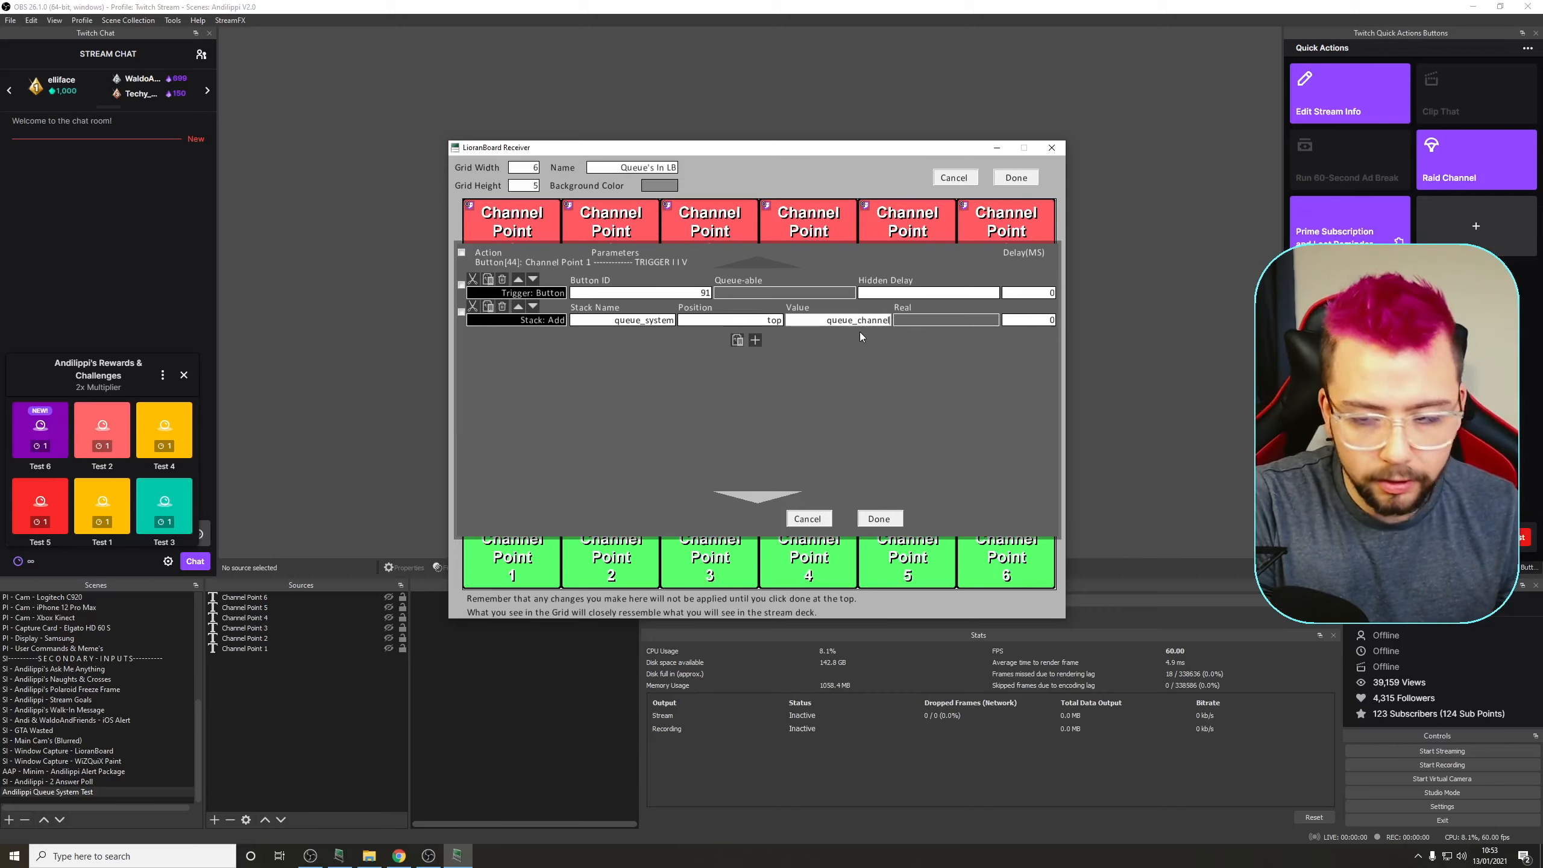
pyautogui.write('point_1')
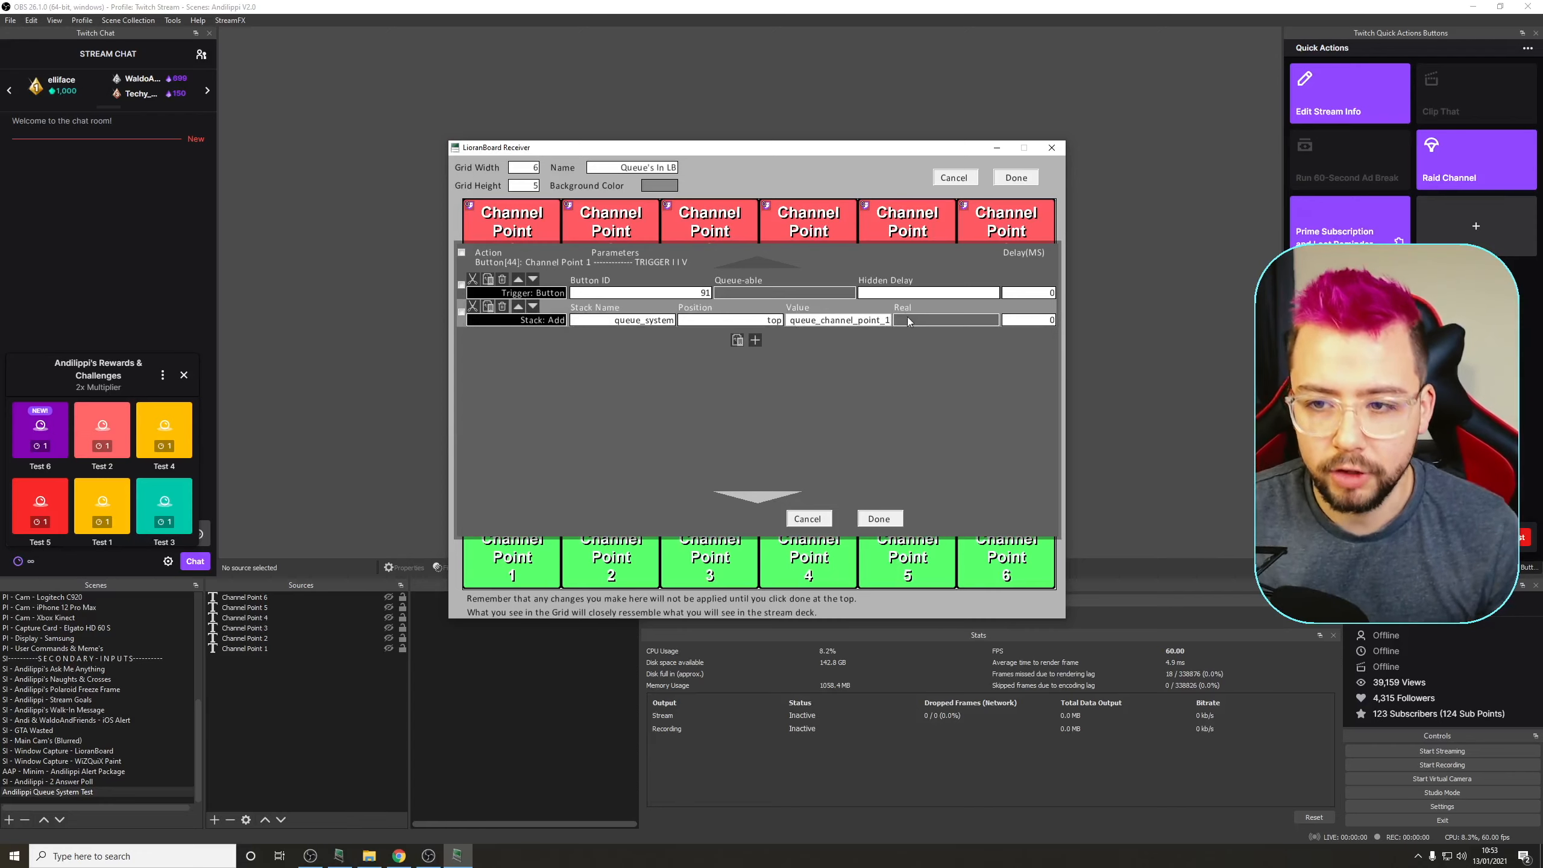
pyautogui.click(930, 318)
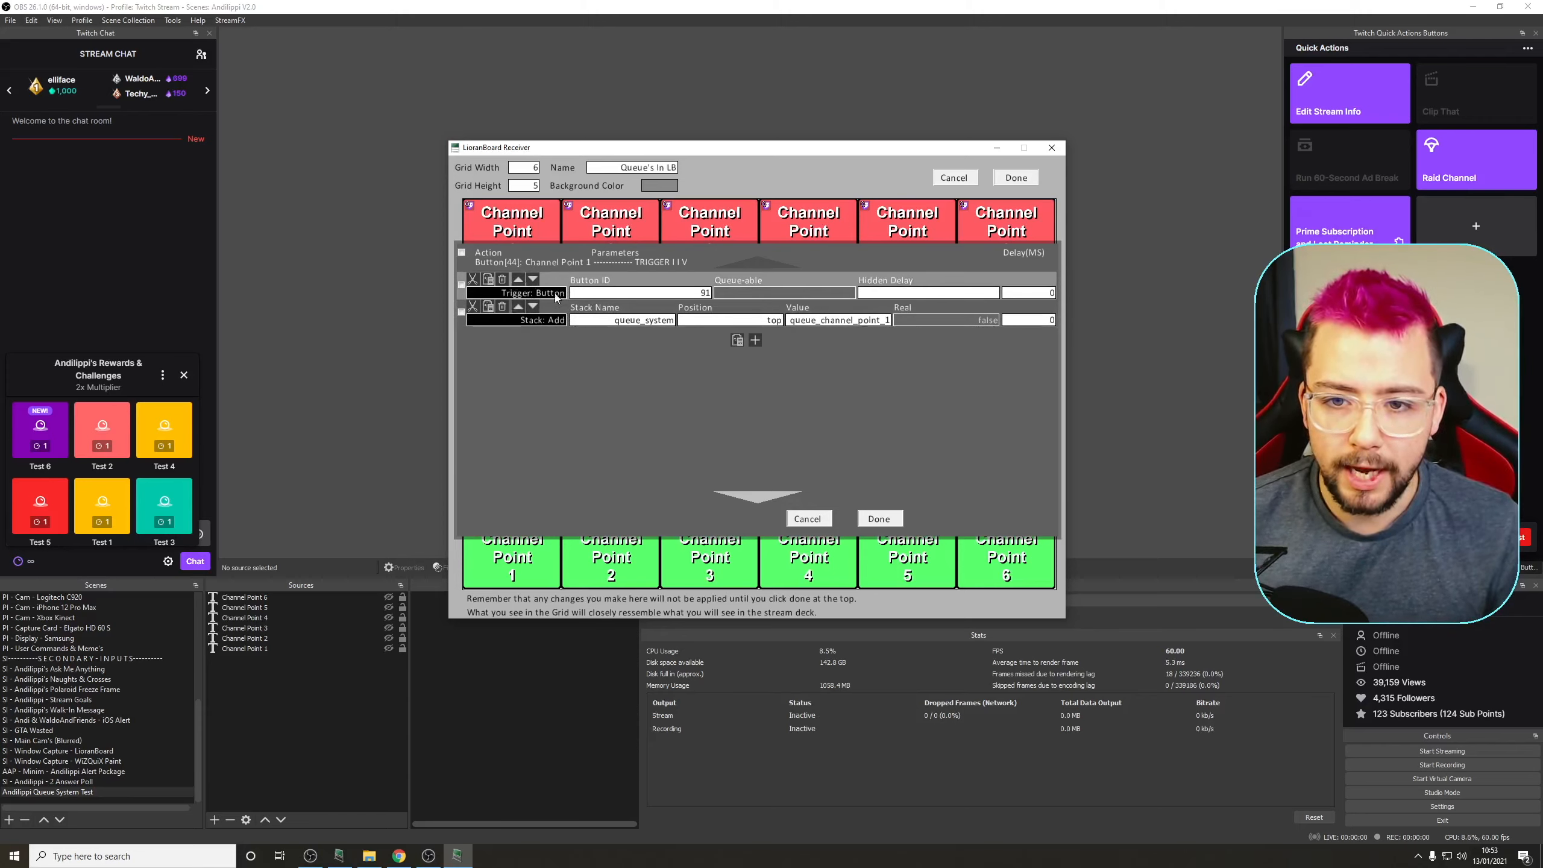
# Move the Stack: Add command above the Trigger: Button command and save the Channel Point 1 trigger's commands
pyautogui.click(517, 307)
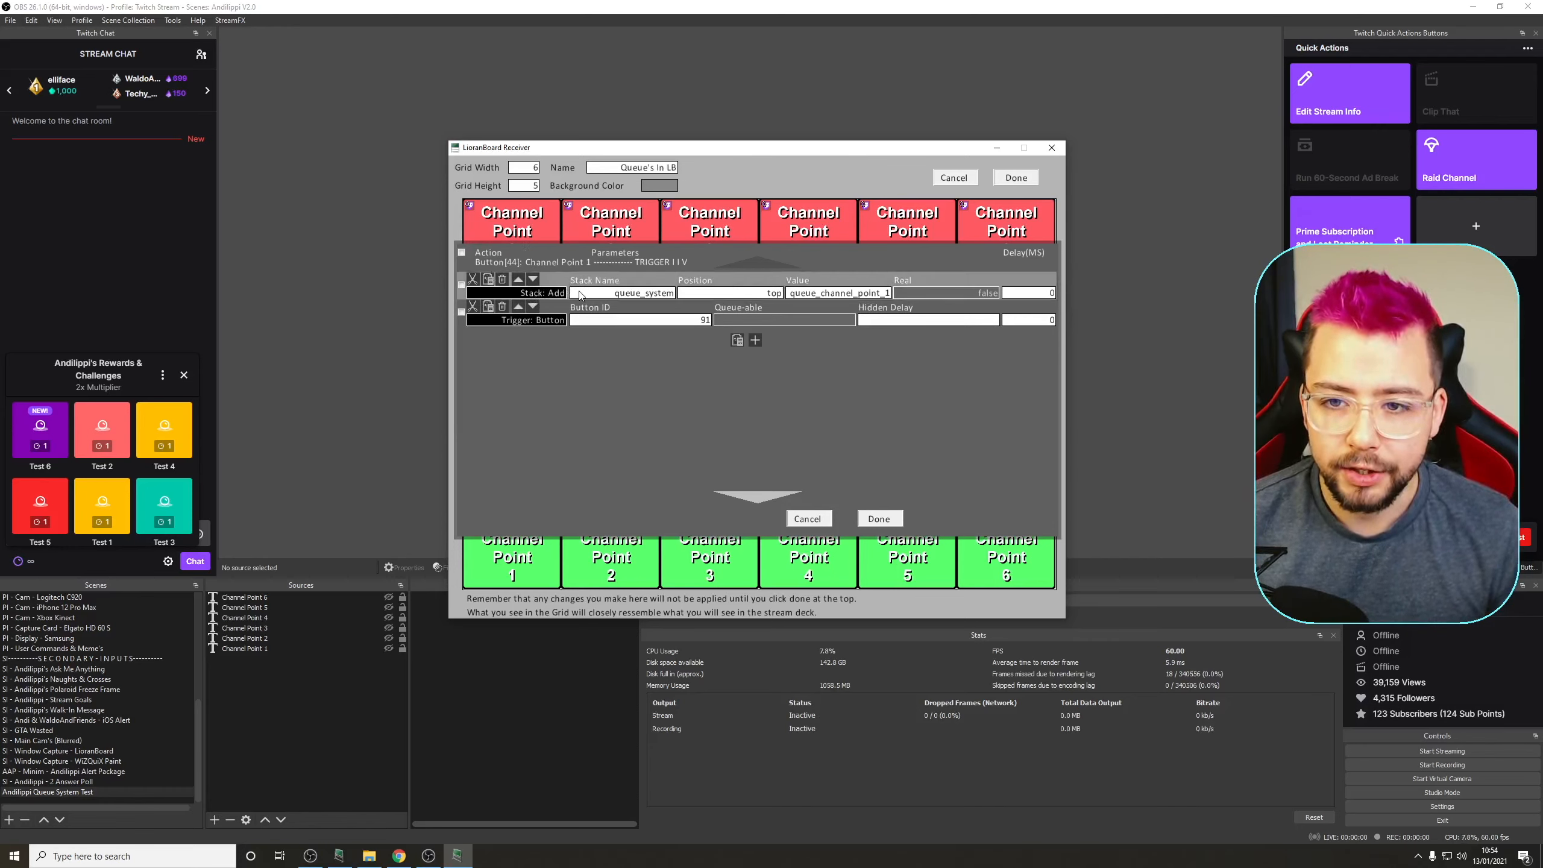
pyautogui.moveTo(626, 293); pyautogui.dragTo(693, 285)
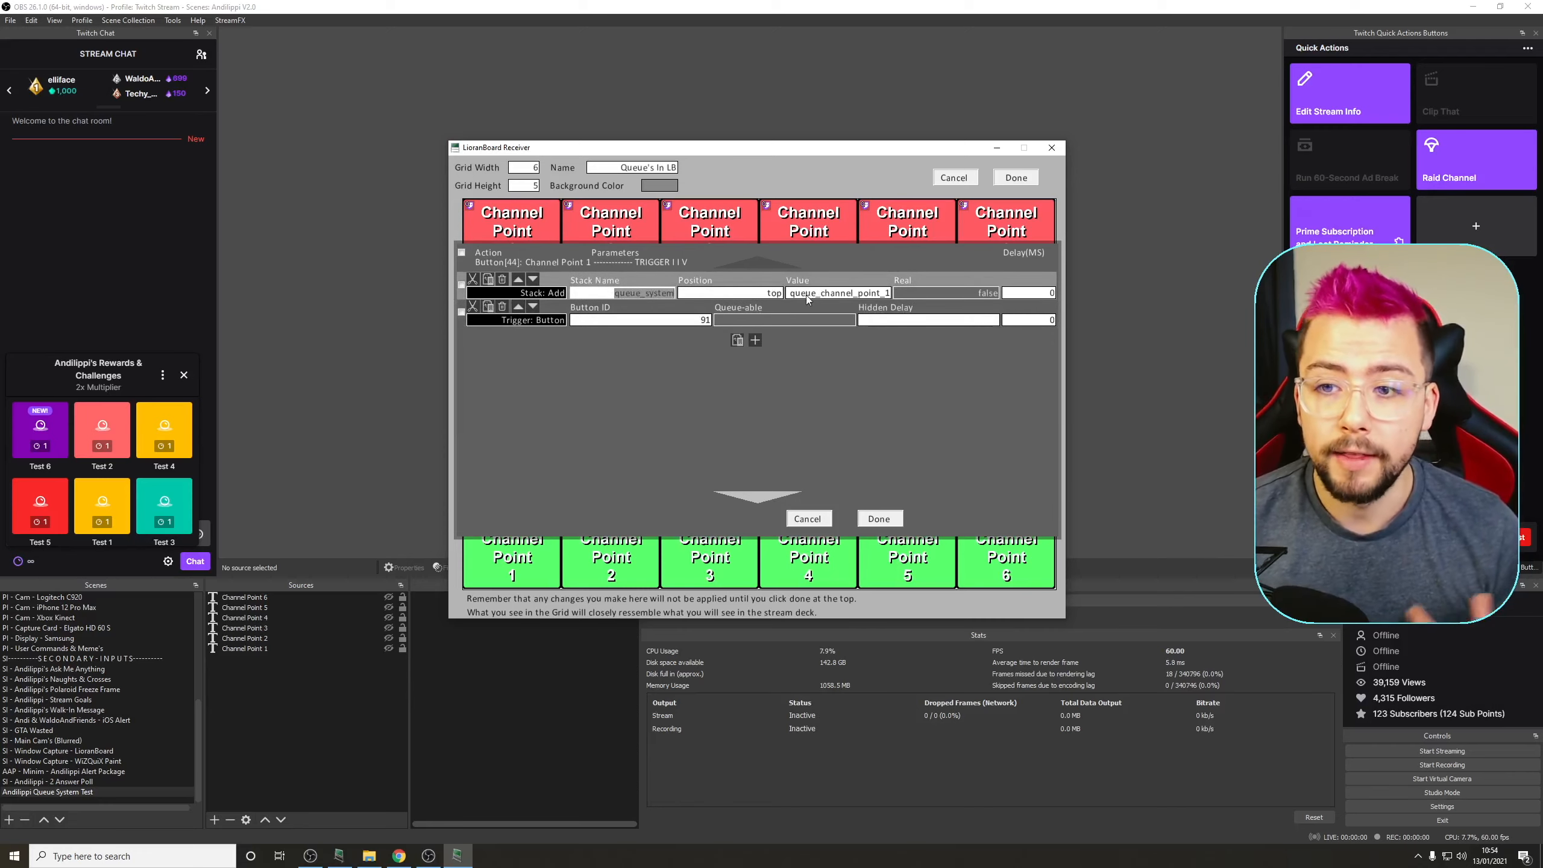
pyautogui.moveTo(789, 294); pyautogui.dragTo(798, 294)
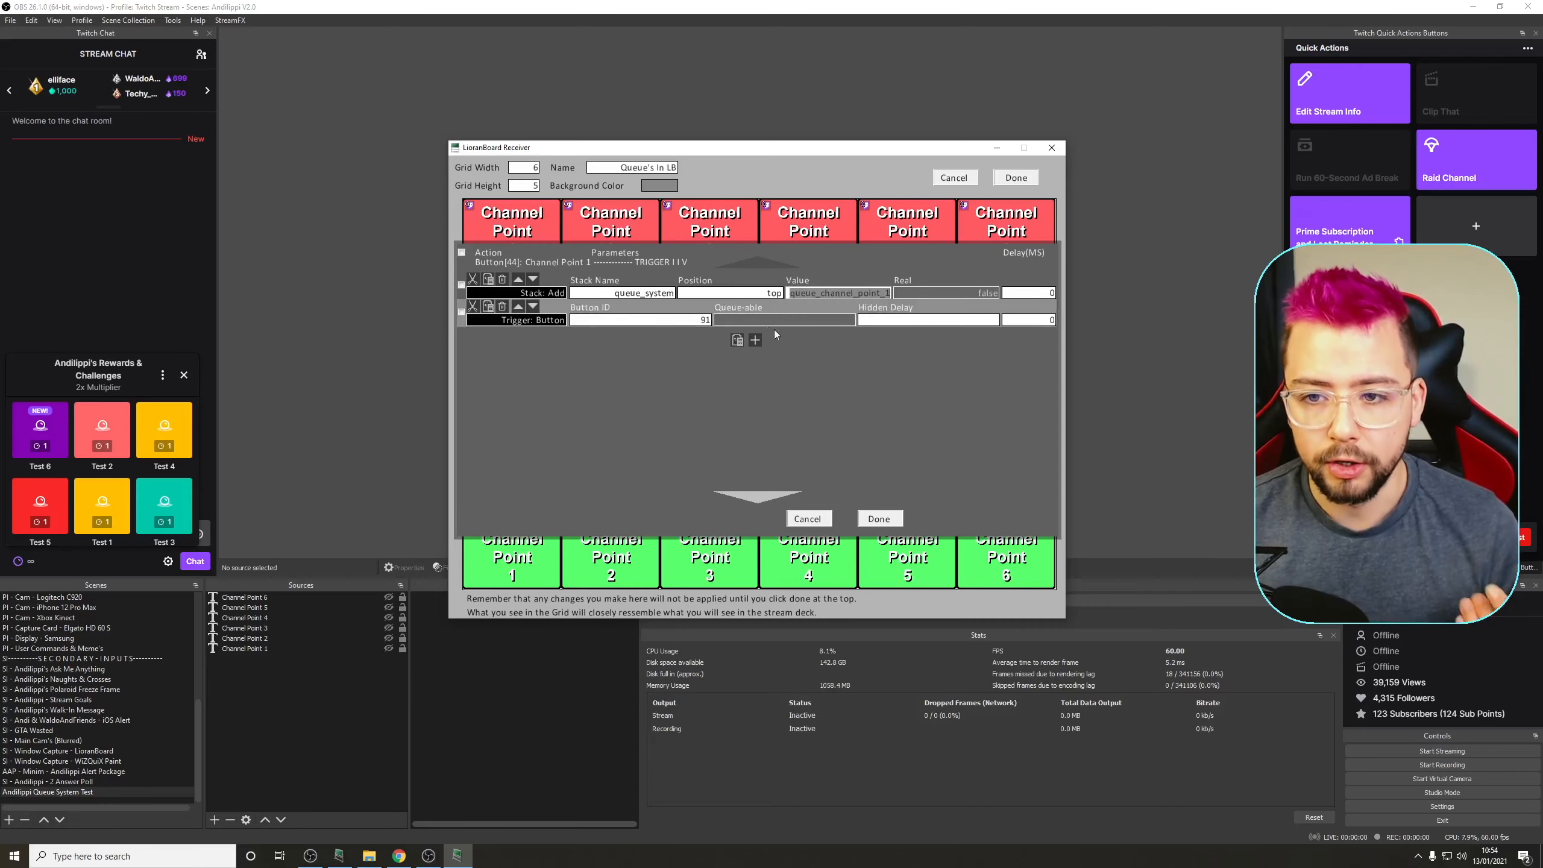
pyautogui.click(879, 517)
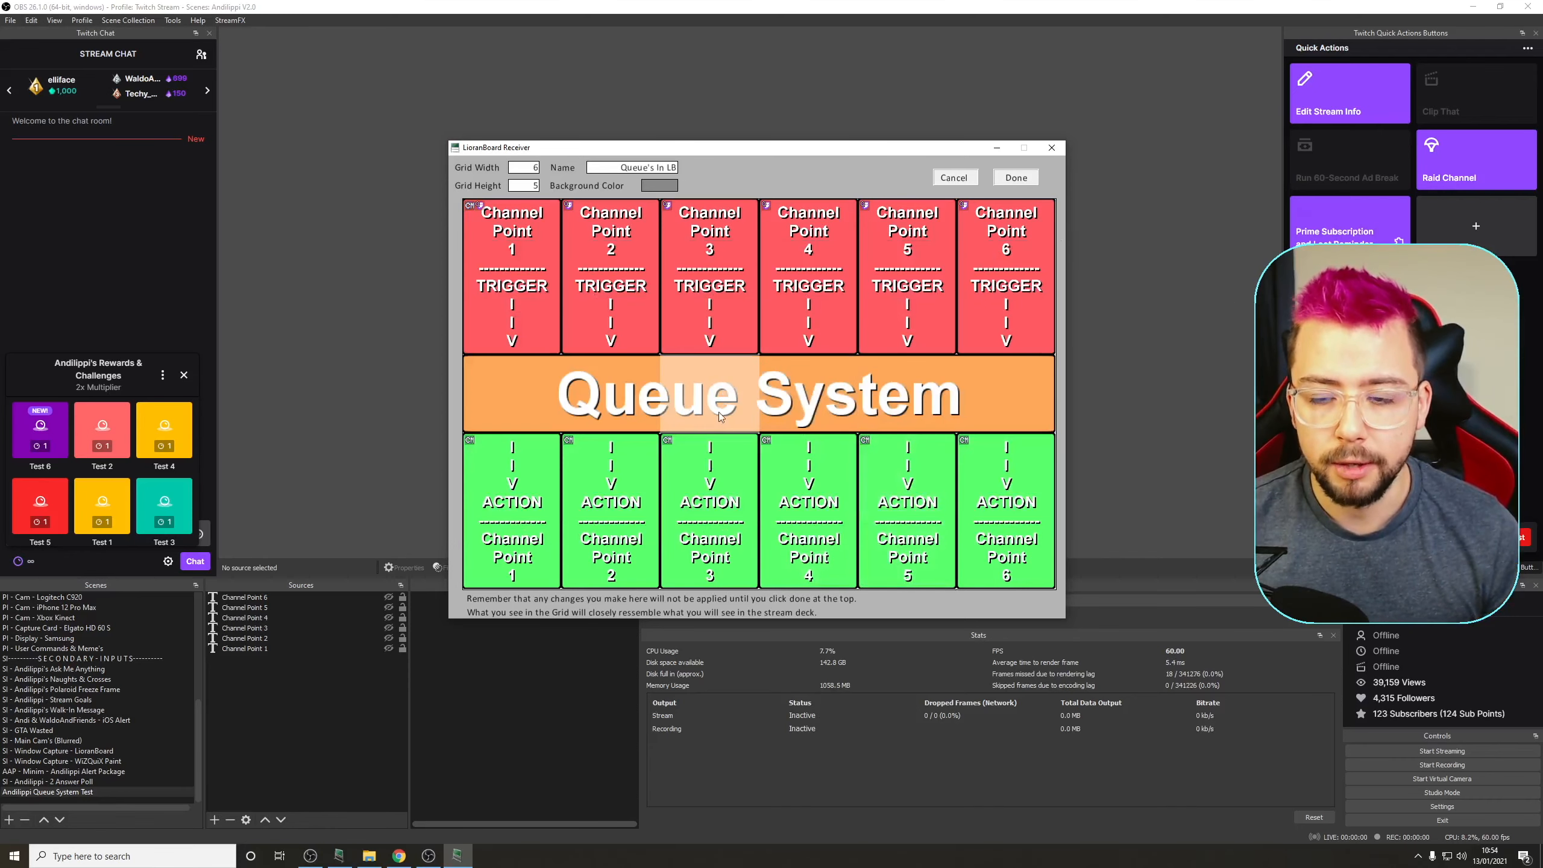
# Add a Comment command to the Channel Point 1 trigger's commands and move it above the Stack: Add command
pyautogui.rightClick(537, 266)
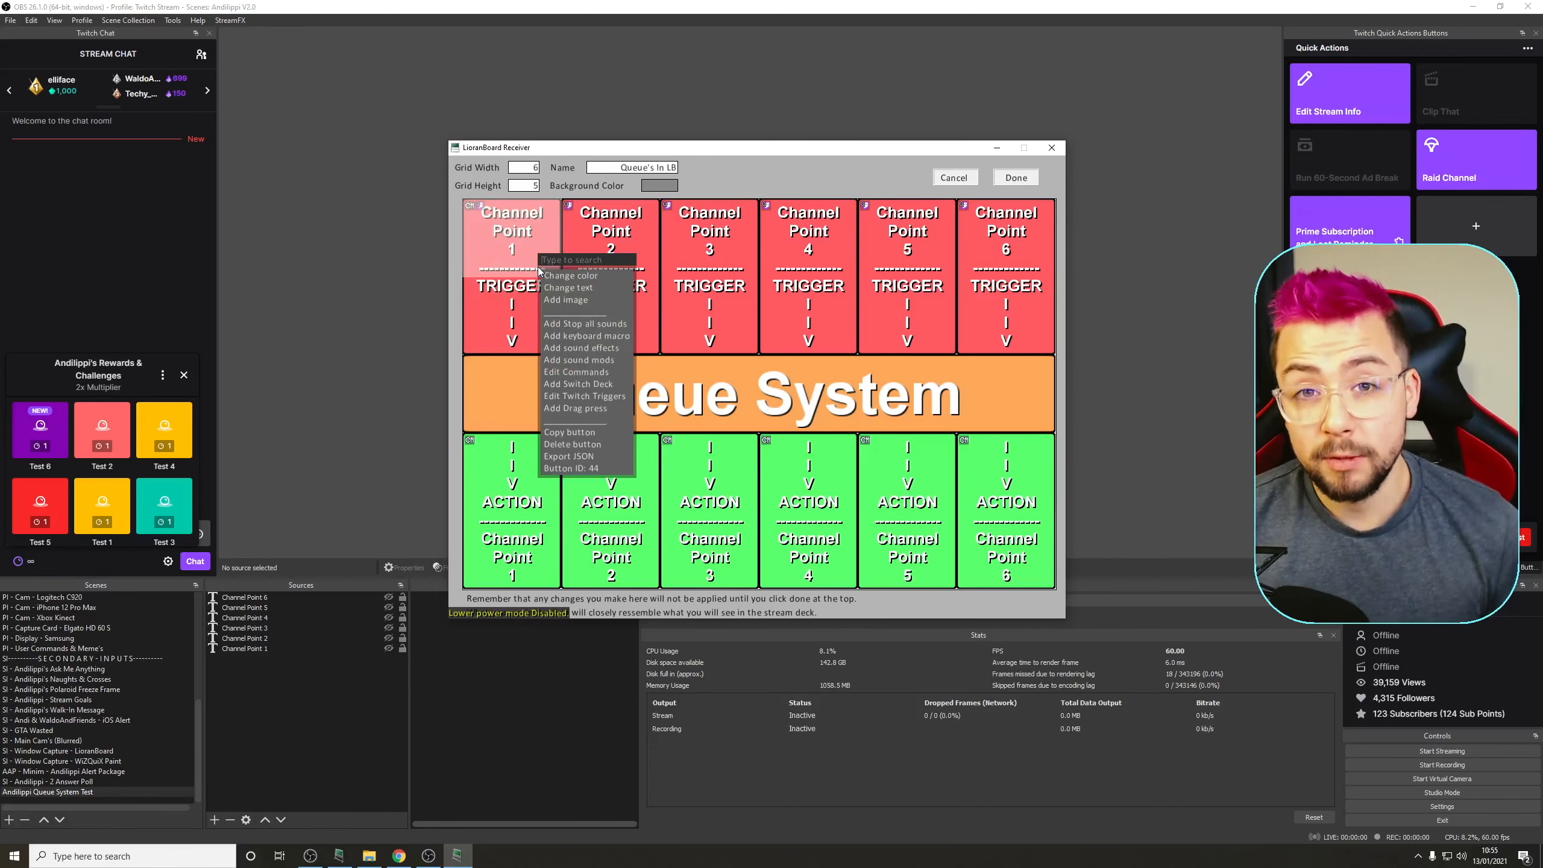
pyautogui.click(581, 372)
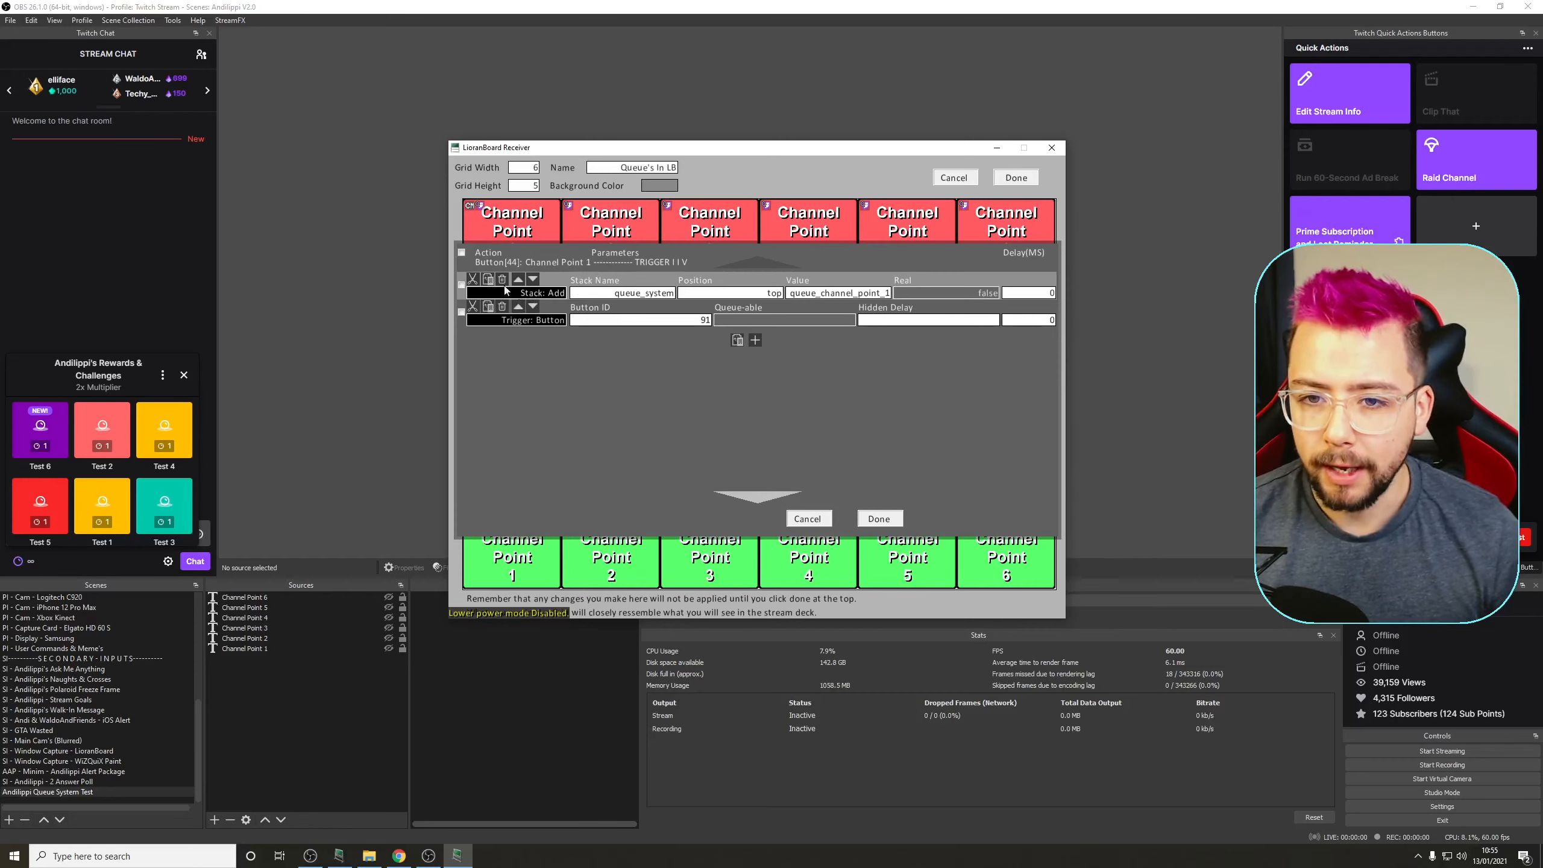
pyautogui.click(755, 339)
pyautogui.click(550, 348)
pyautogui.write('comme')
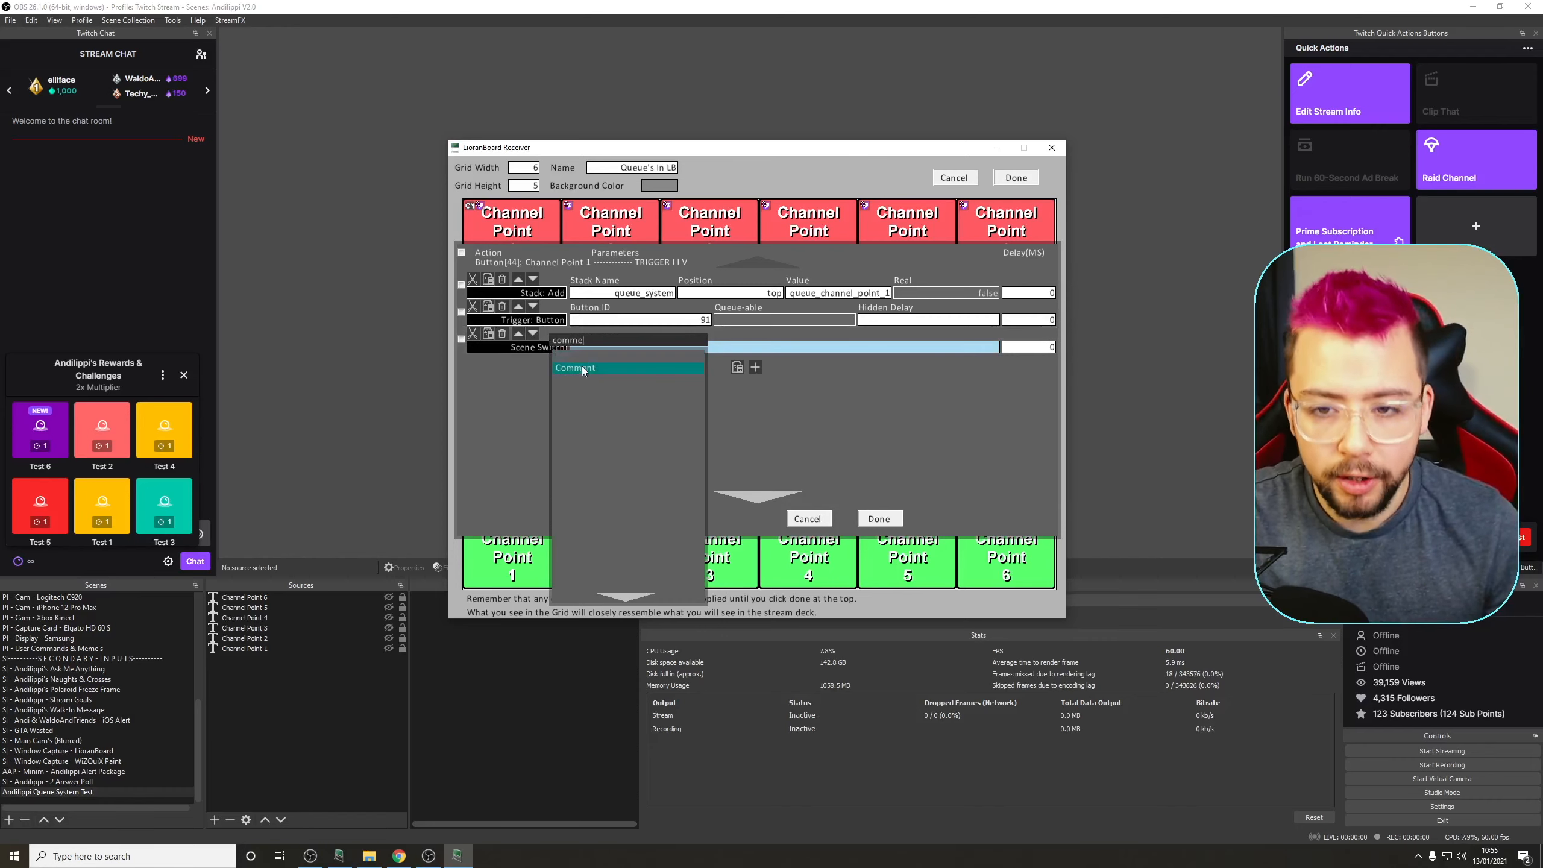
pyautogui.click(581, 367)
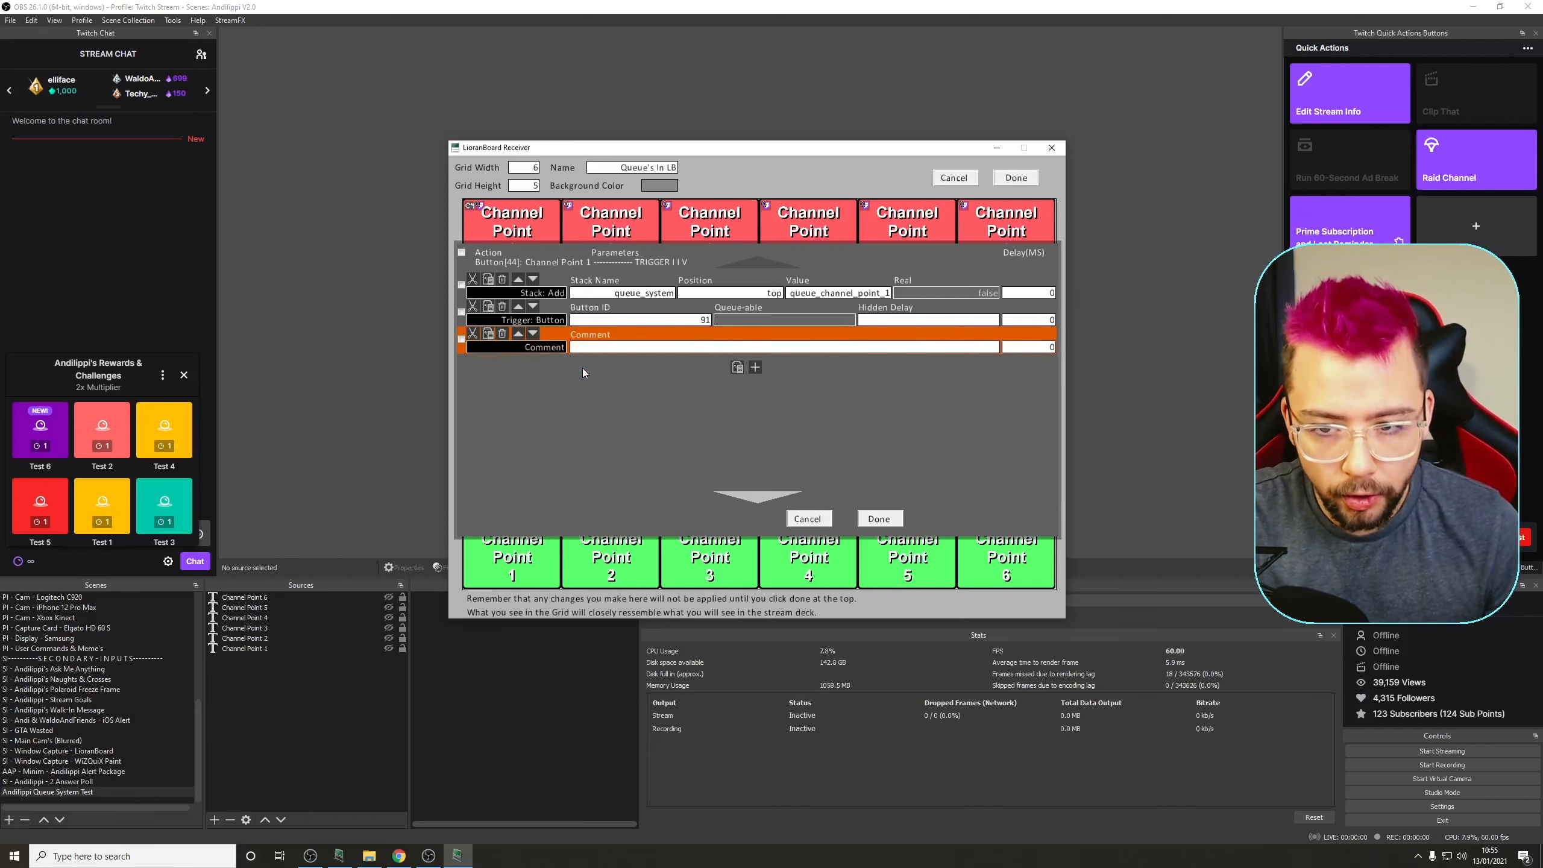
pyautogui.click(518, 334)
pyautogui.click(519, 308)
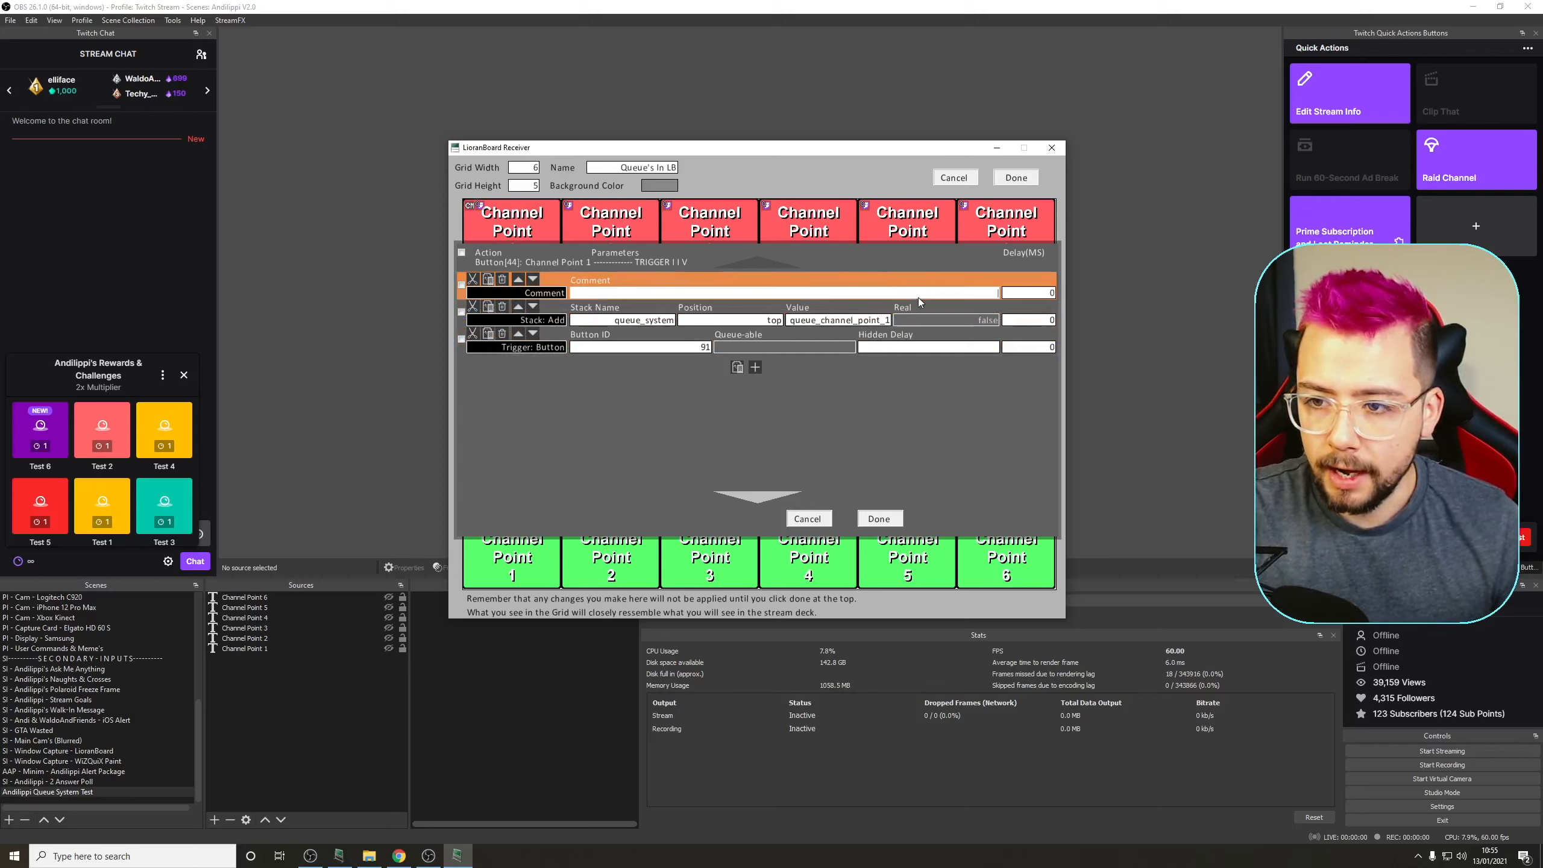
# Set the first comment's text to "Add channel point 1 to the stack"
pyautogui.click(939, 288)
pyautogui.write('Add')
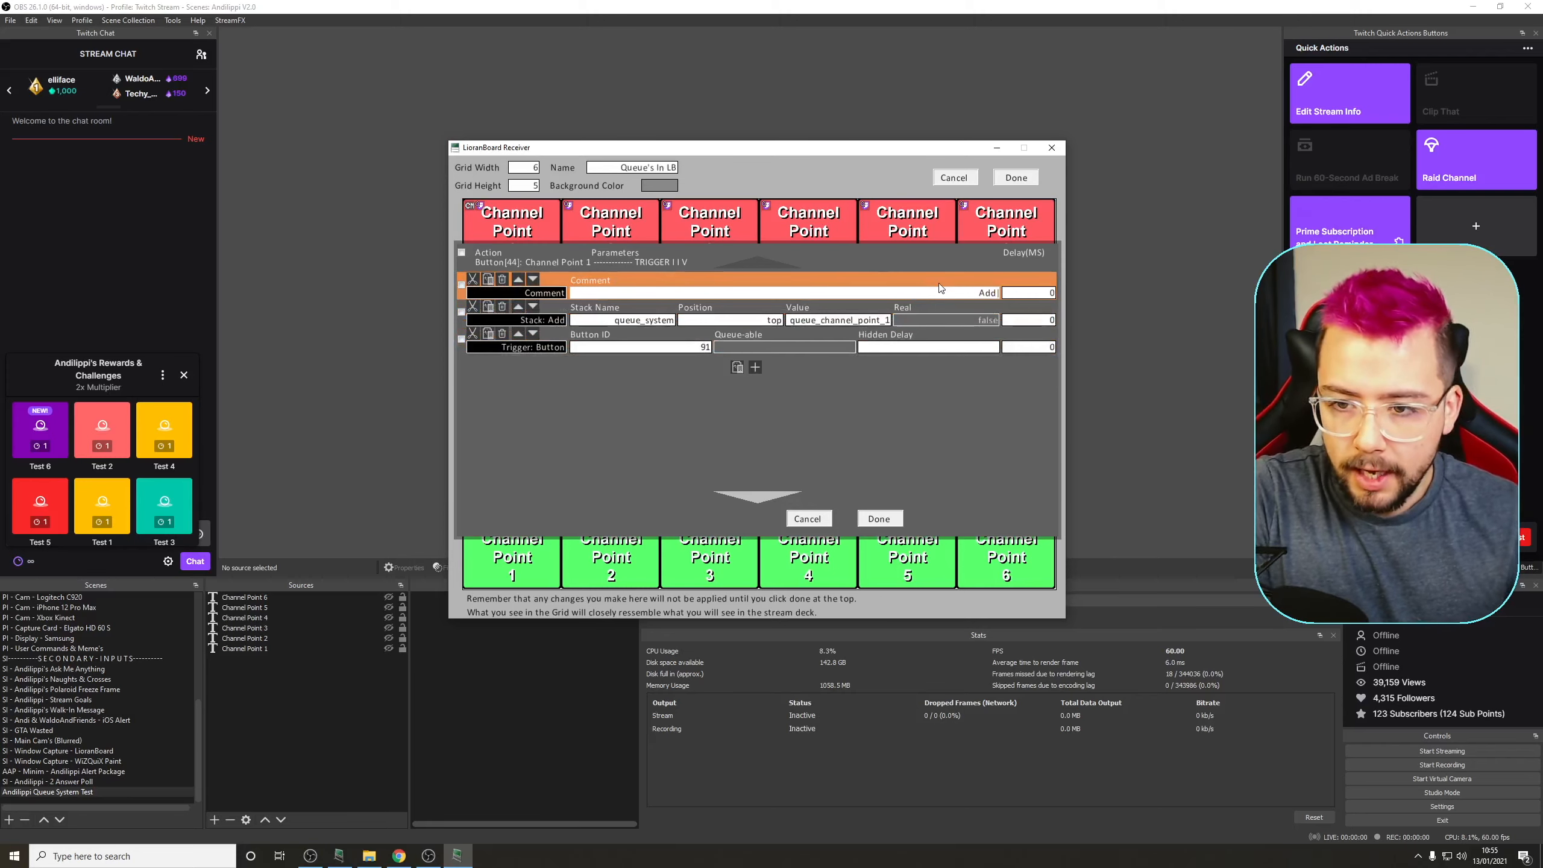
pyautogui.write(' a')
pyautogui.press('BackSpace')
pyautogui.write('ch')
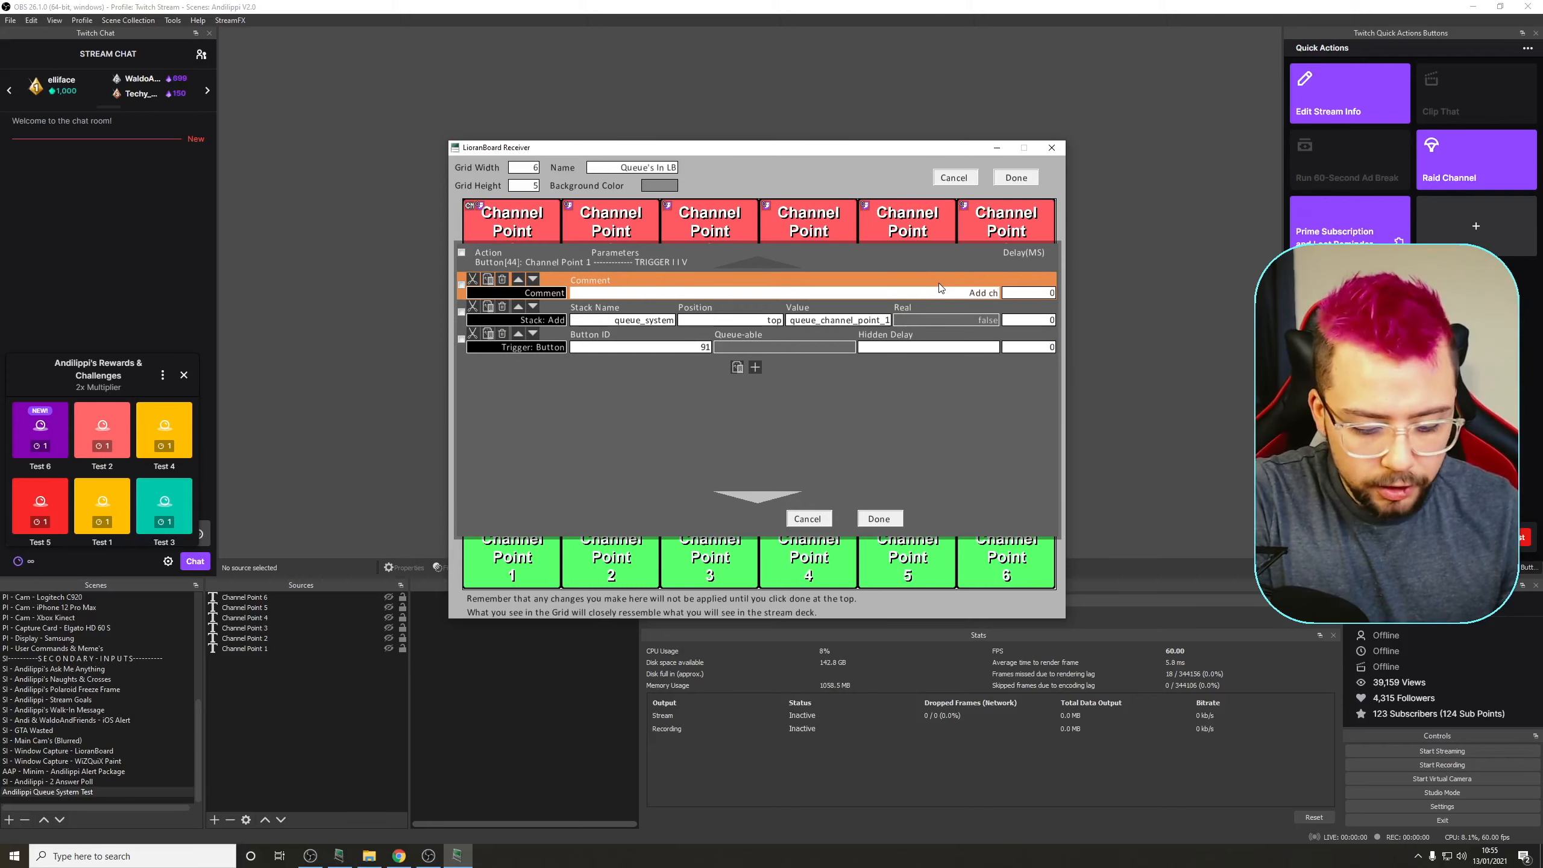
pyautogui.write('annel point 1')
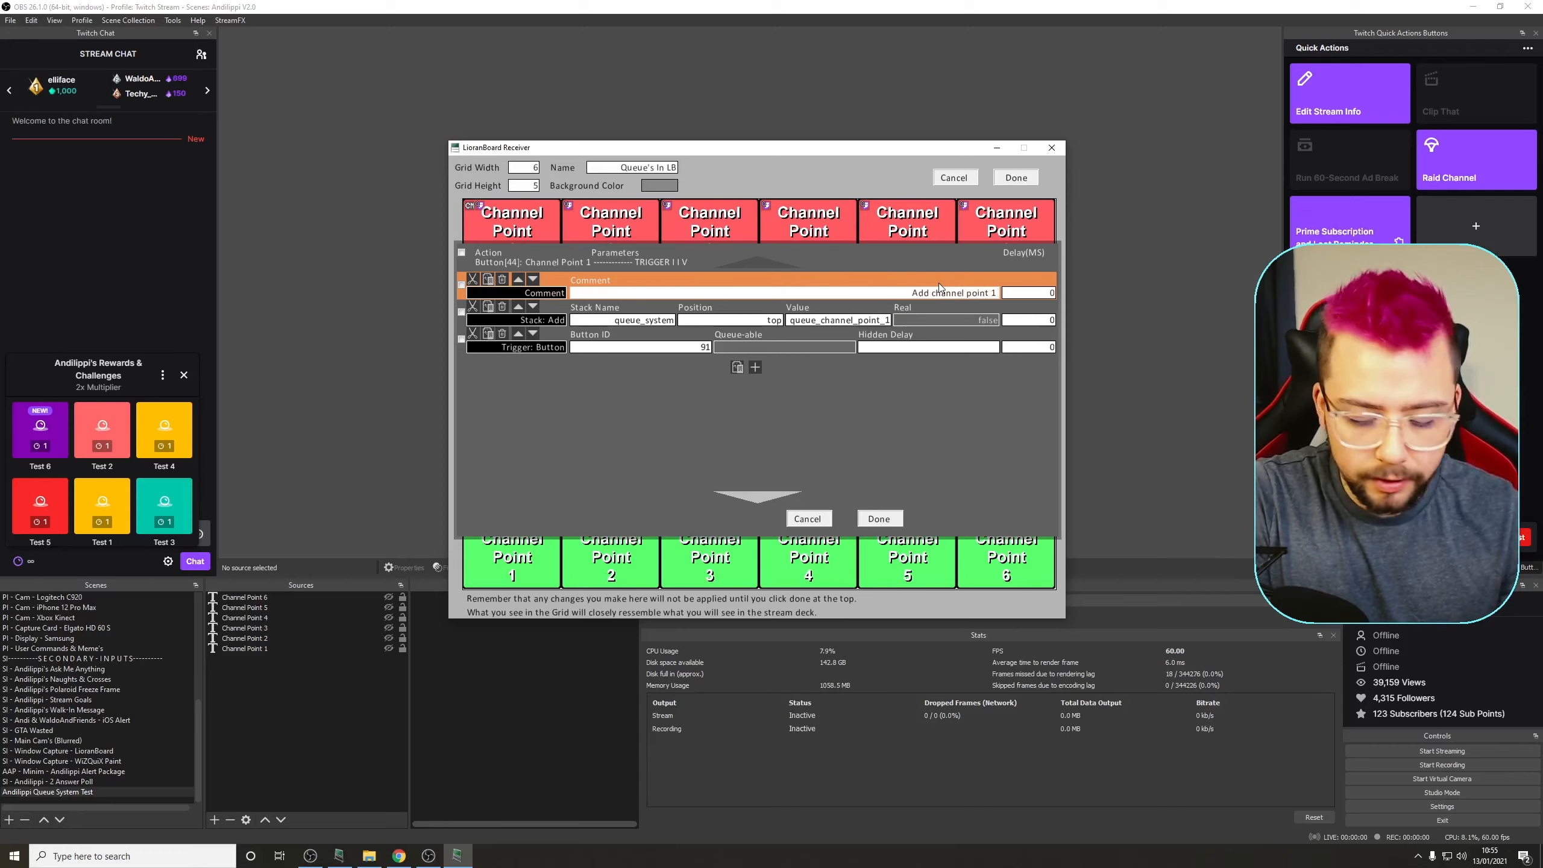
pyautogui.write(' to the stack')
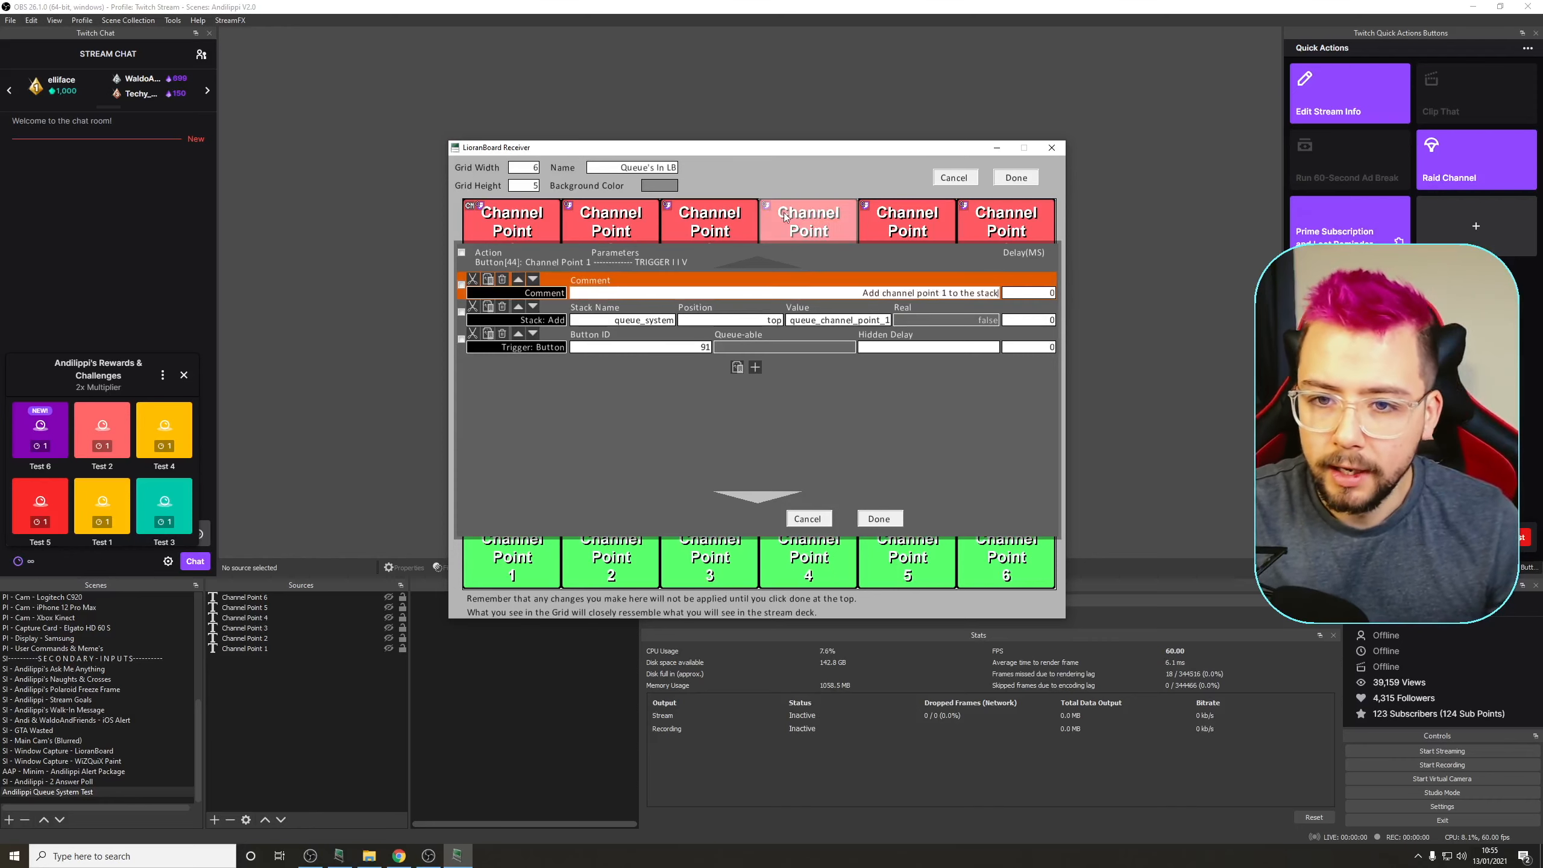
# Copy the comment to above the Trigger: Button command and set its text to "Trigger the queue system button"
pyautogui.click(489, 336)
pyautogui.click(489, 334)
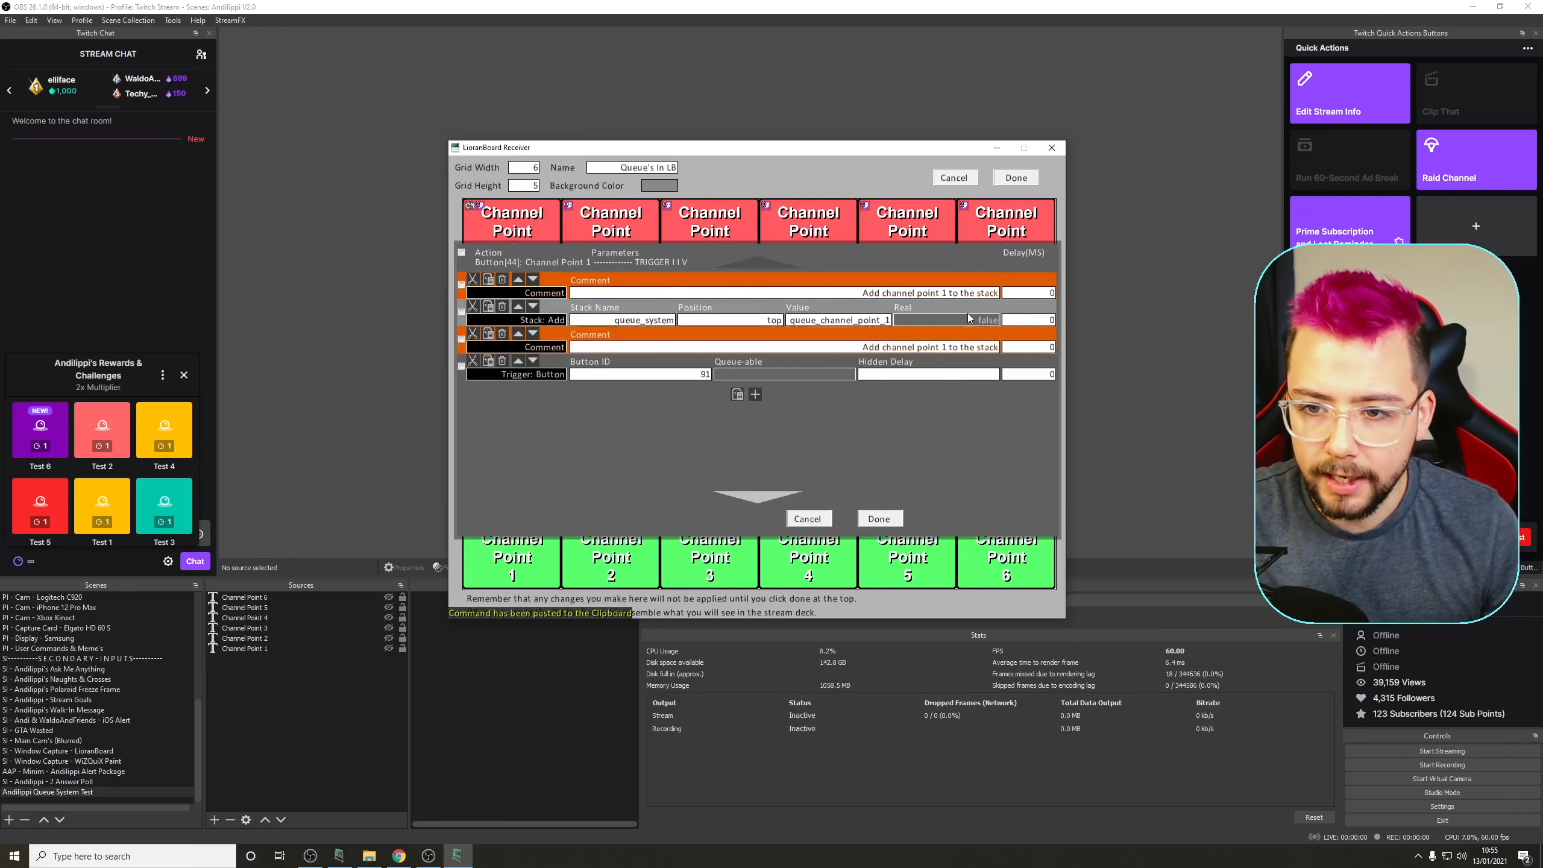
pyautogui.write('Trigger the qu')
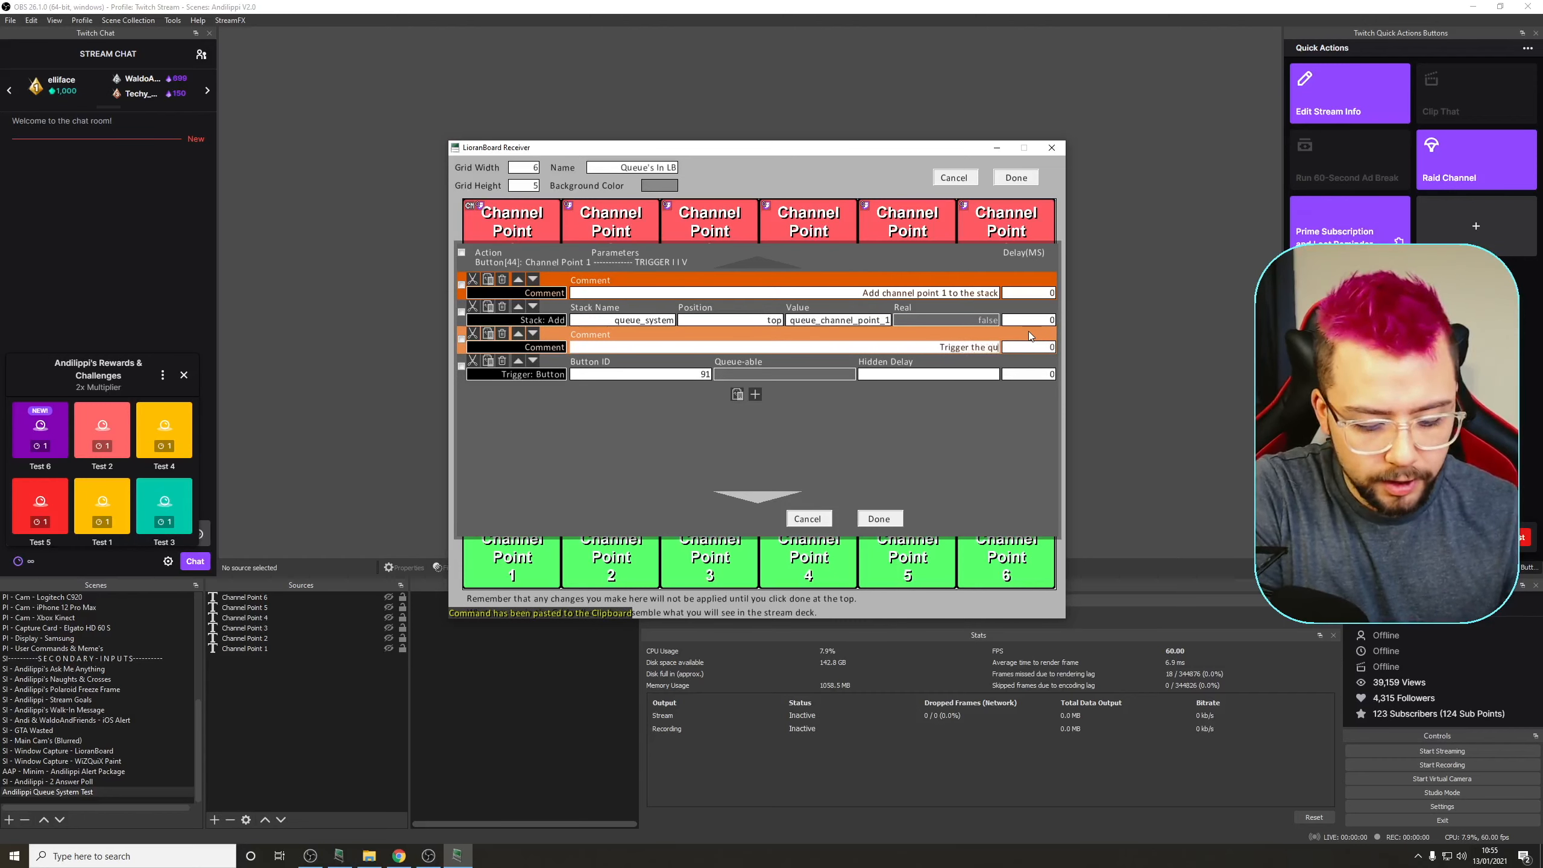
pyautogui.write('eue system but')
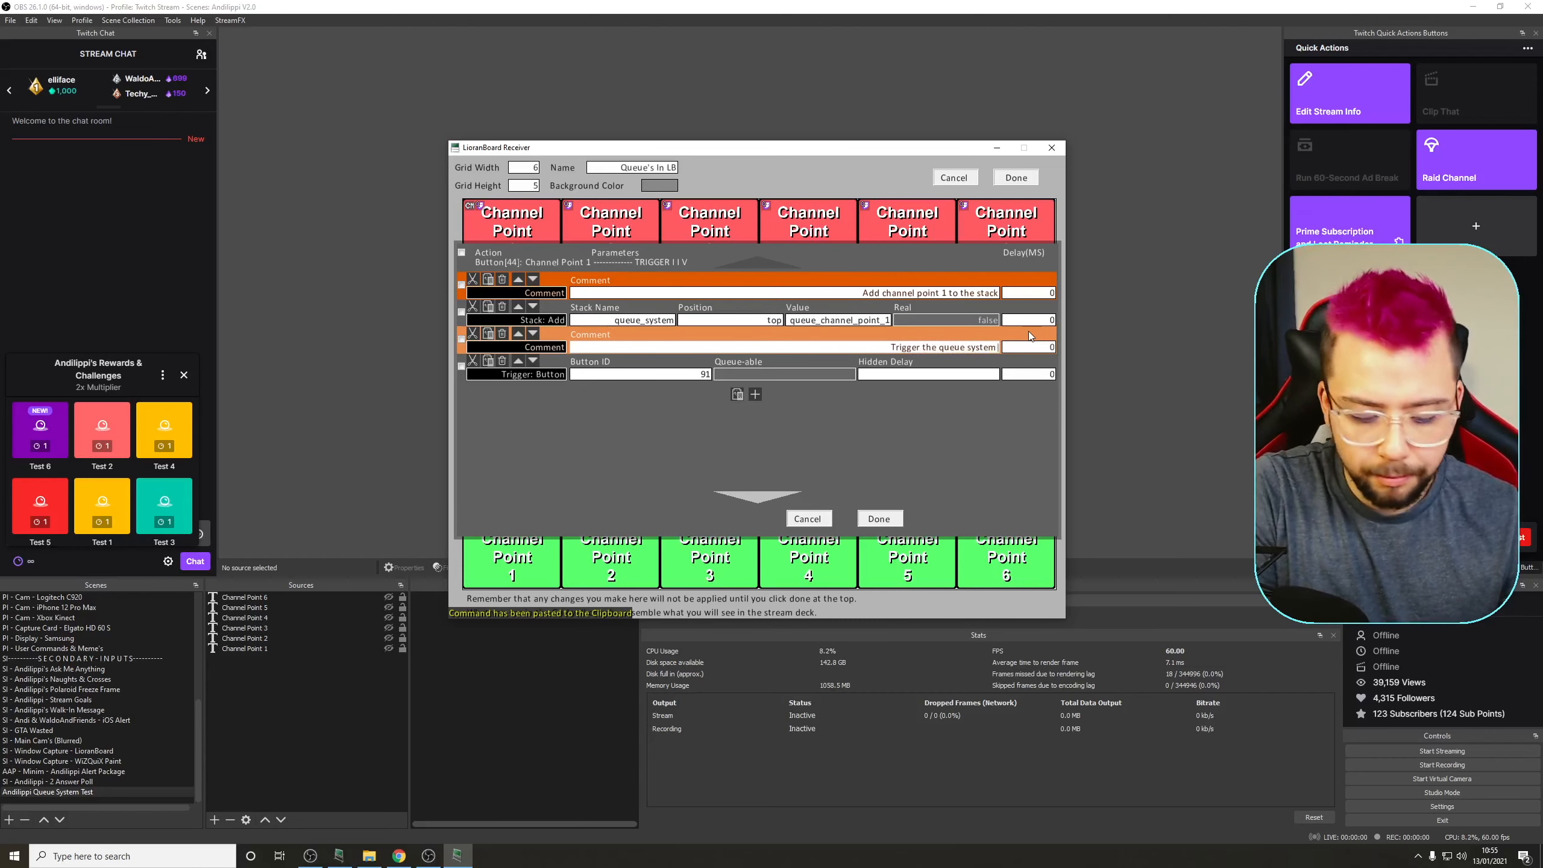
pyautogui.write('ton')
pyautogui.press('Return')
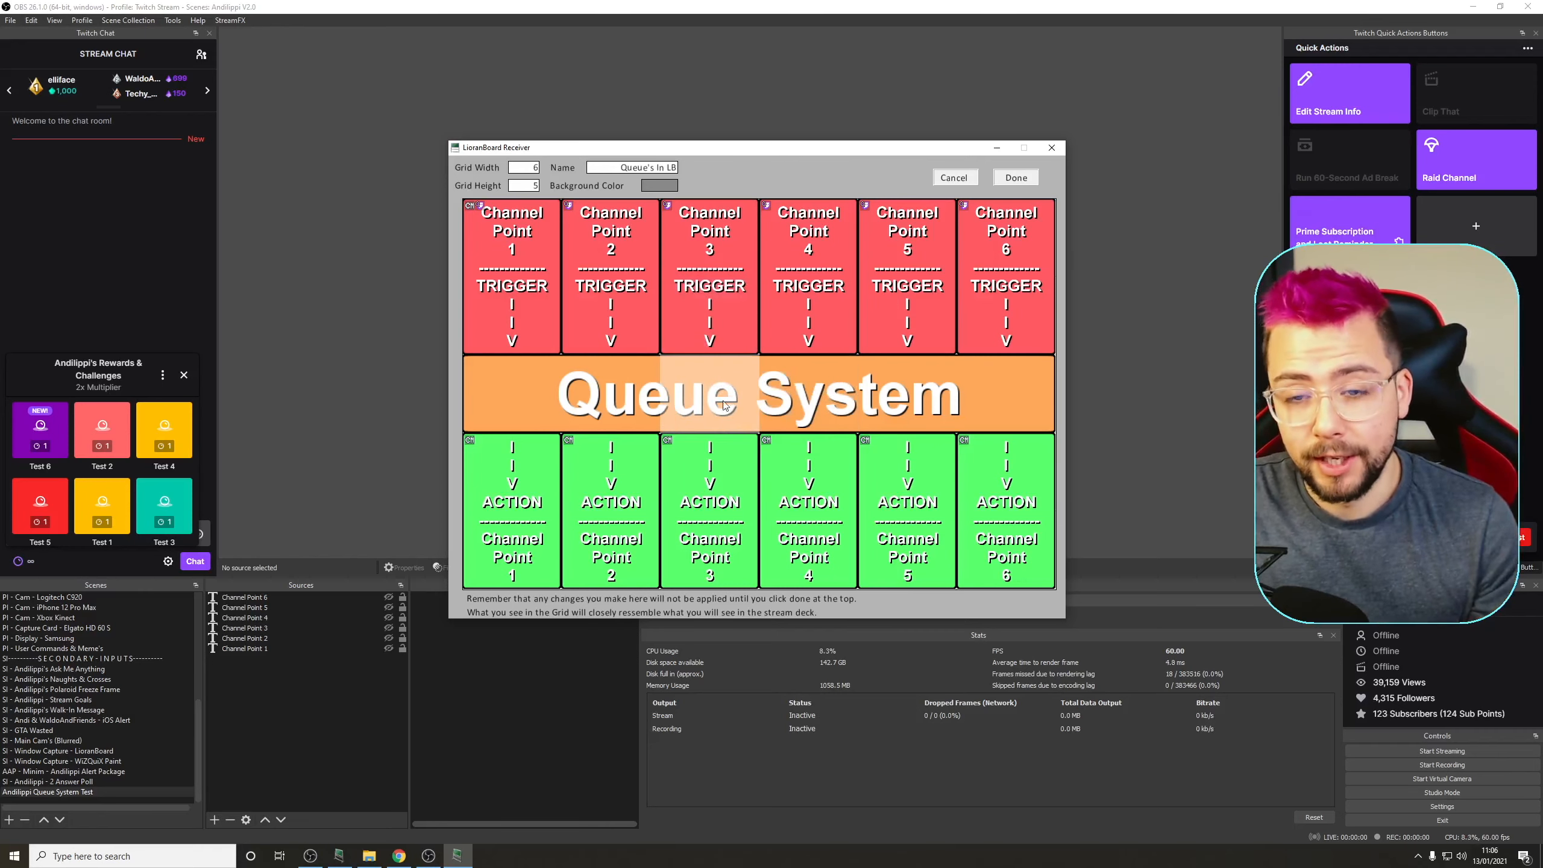
# Open the Queue System button's commands and add a Comment command
pyautogui.rightClick(757, 392)
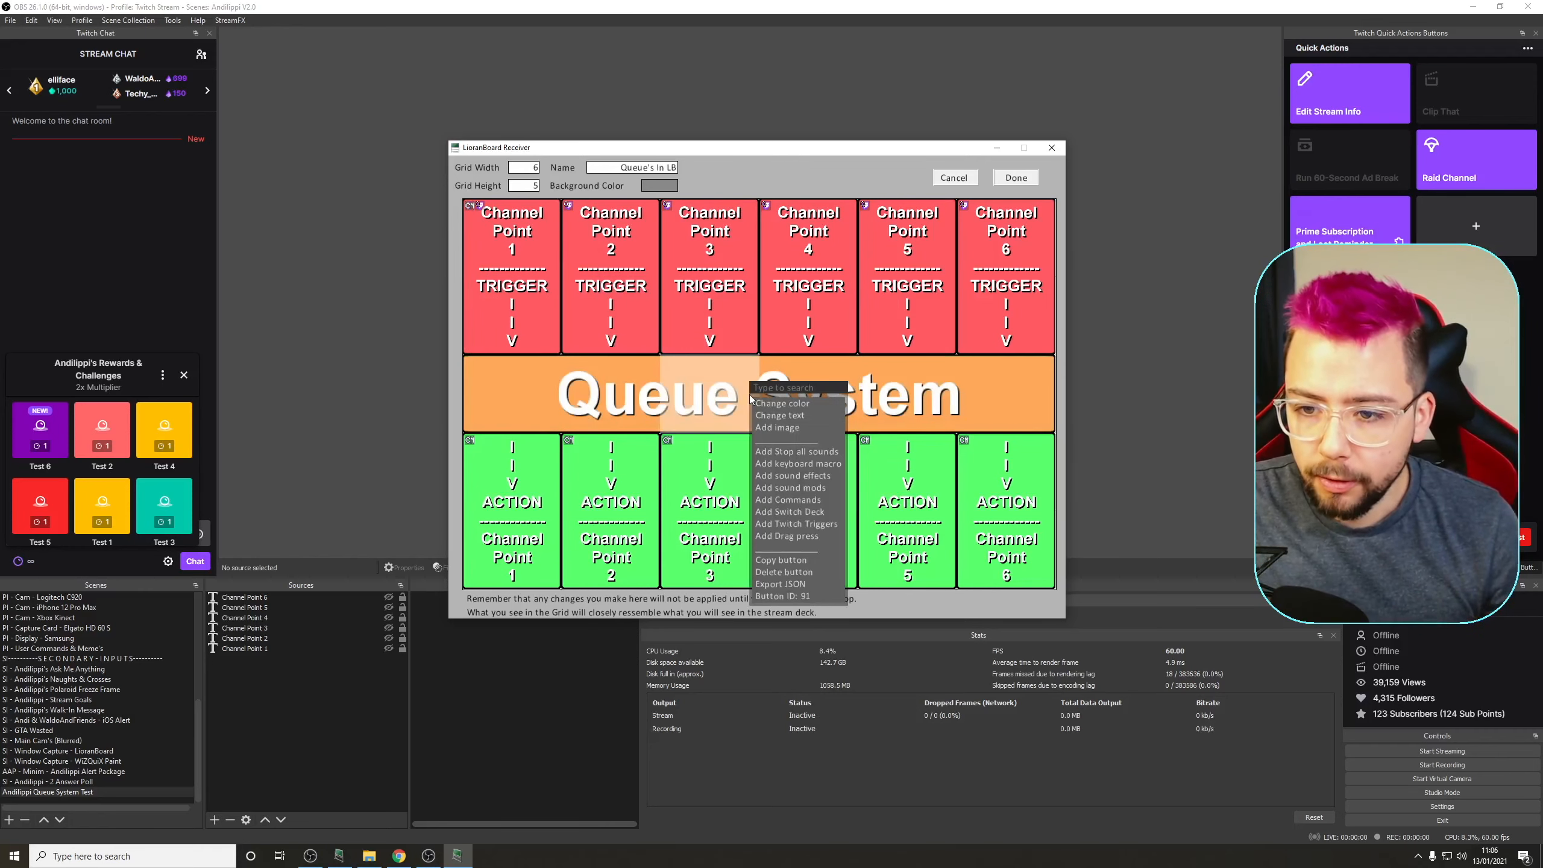
pyautogui.click(797, 497)
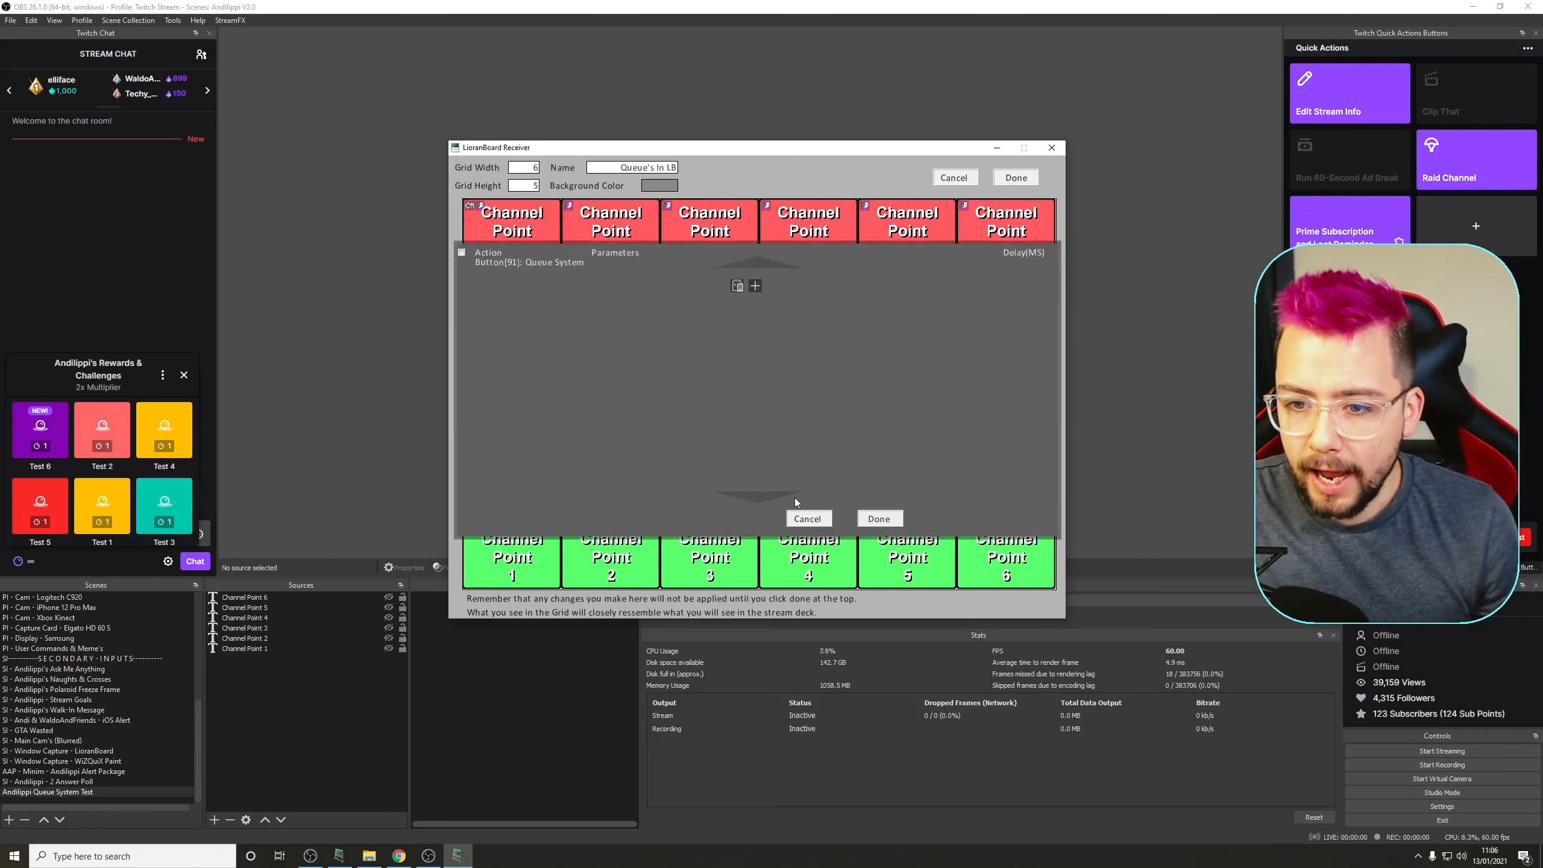
pyautogui.click(754, 286)
pyautogui.click(559, 292)
pyautogui.write('comment')
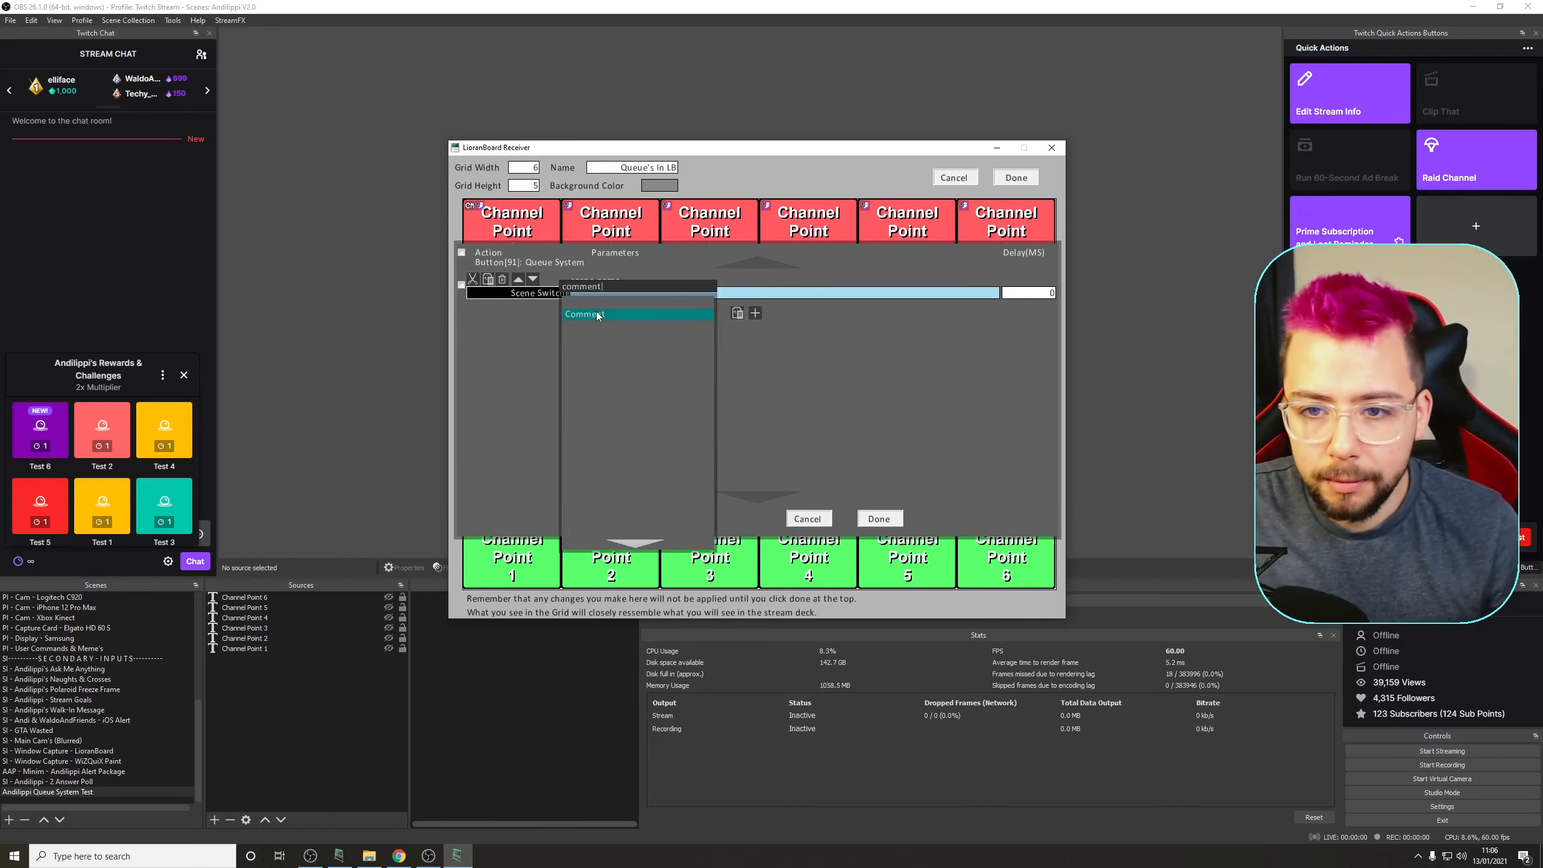
pyautogui.press('Return')
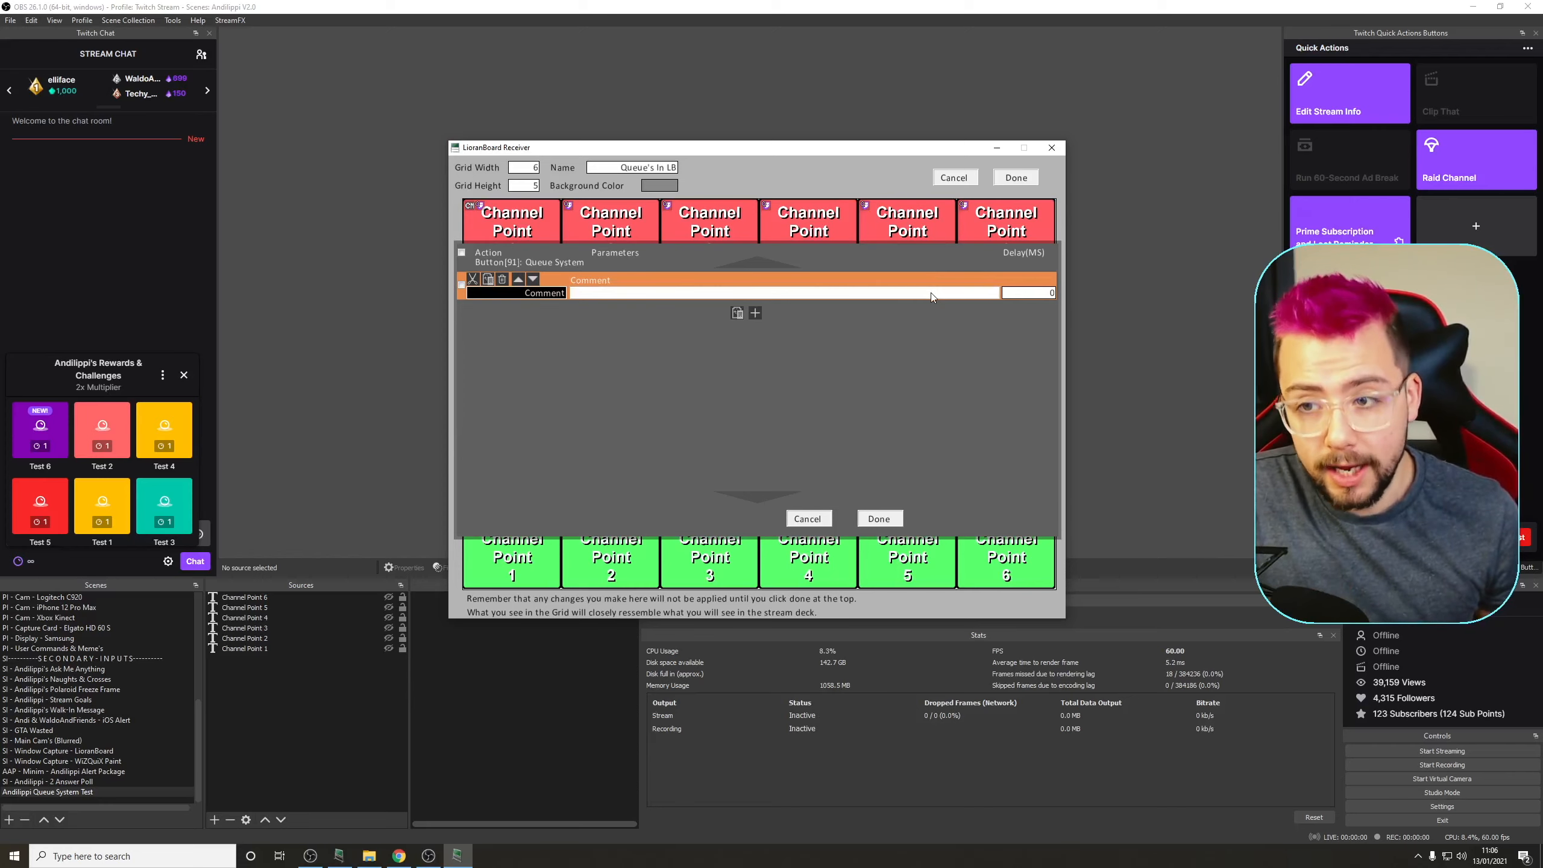
# Set the comment's text to "Check how many channel points are in the queue and end if there are 0"
pyautogui.write('Check ho')
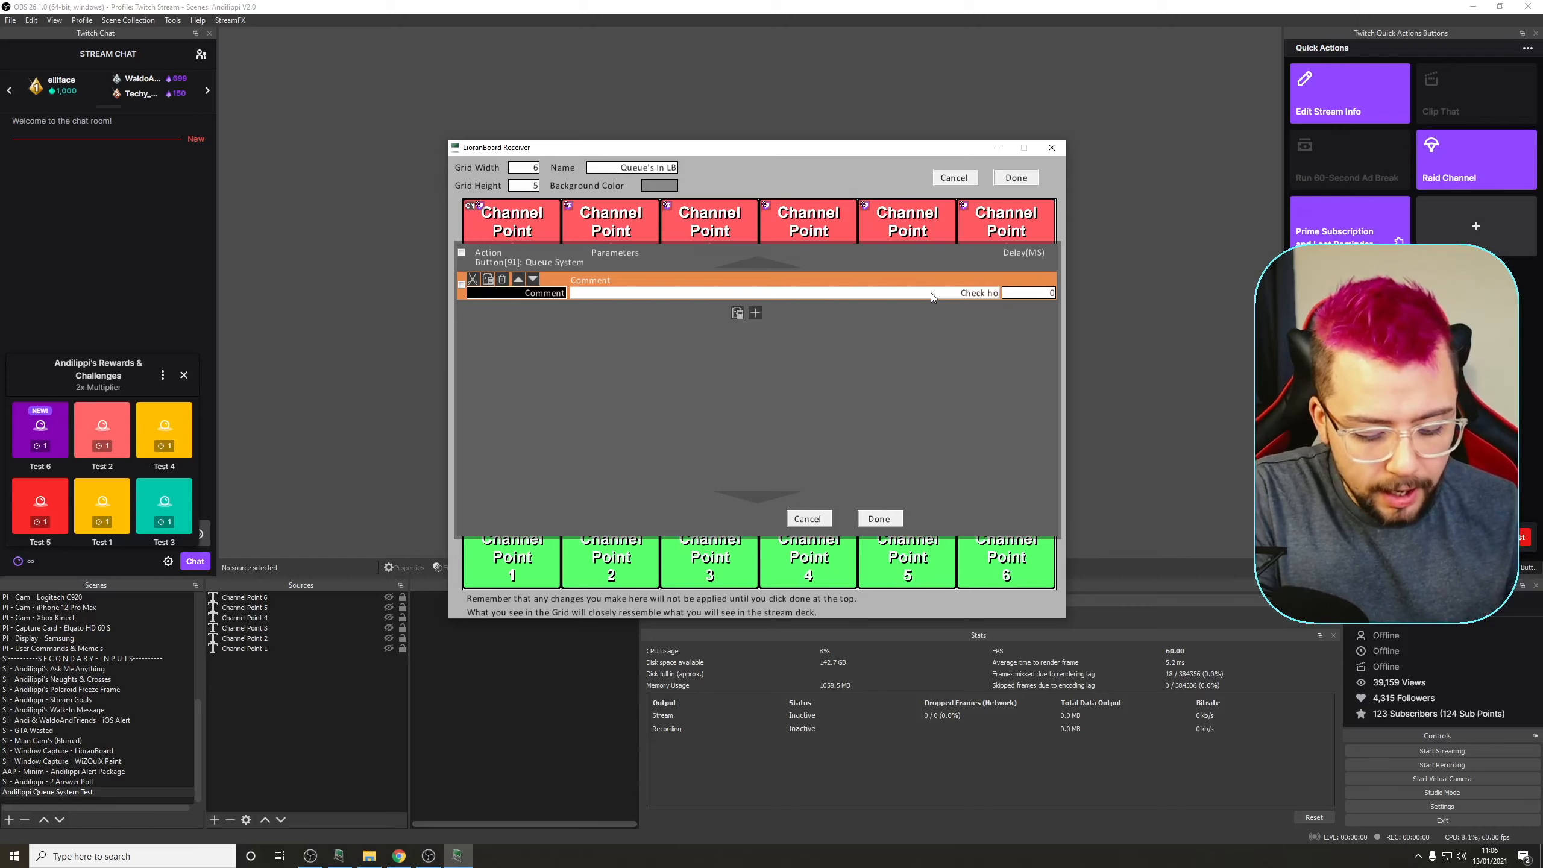
pyautogui.write('w many ch')
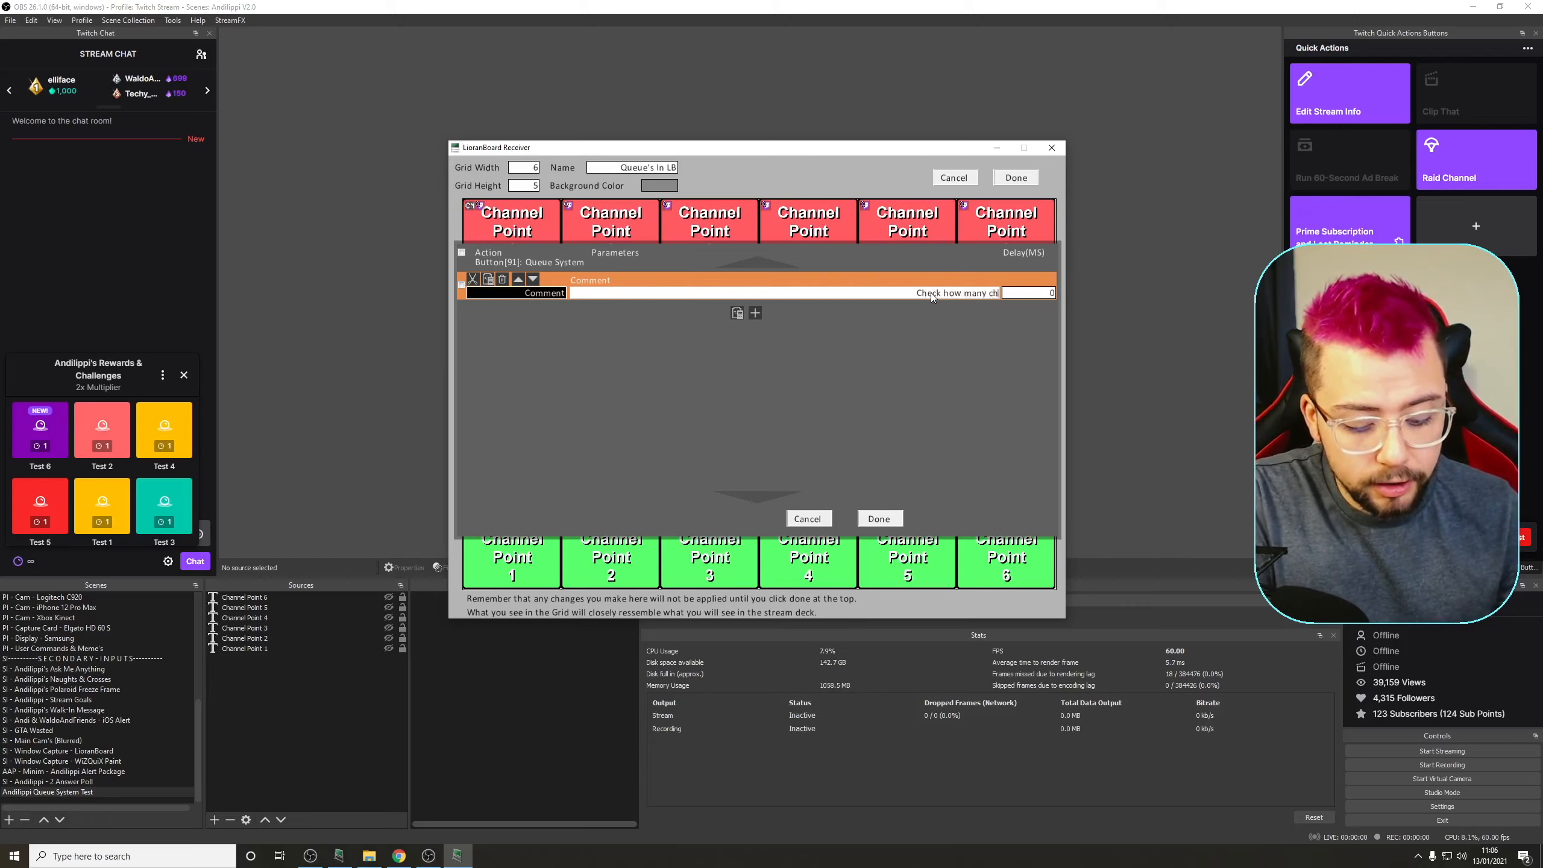
pyautogui.write('annel points are in the')
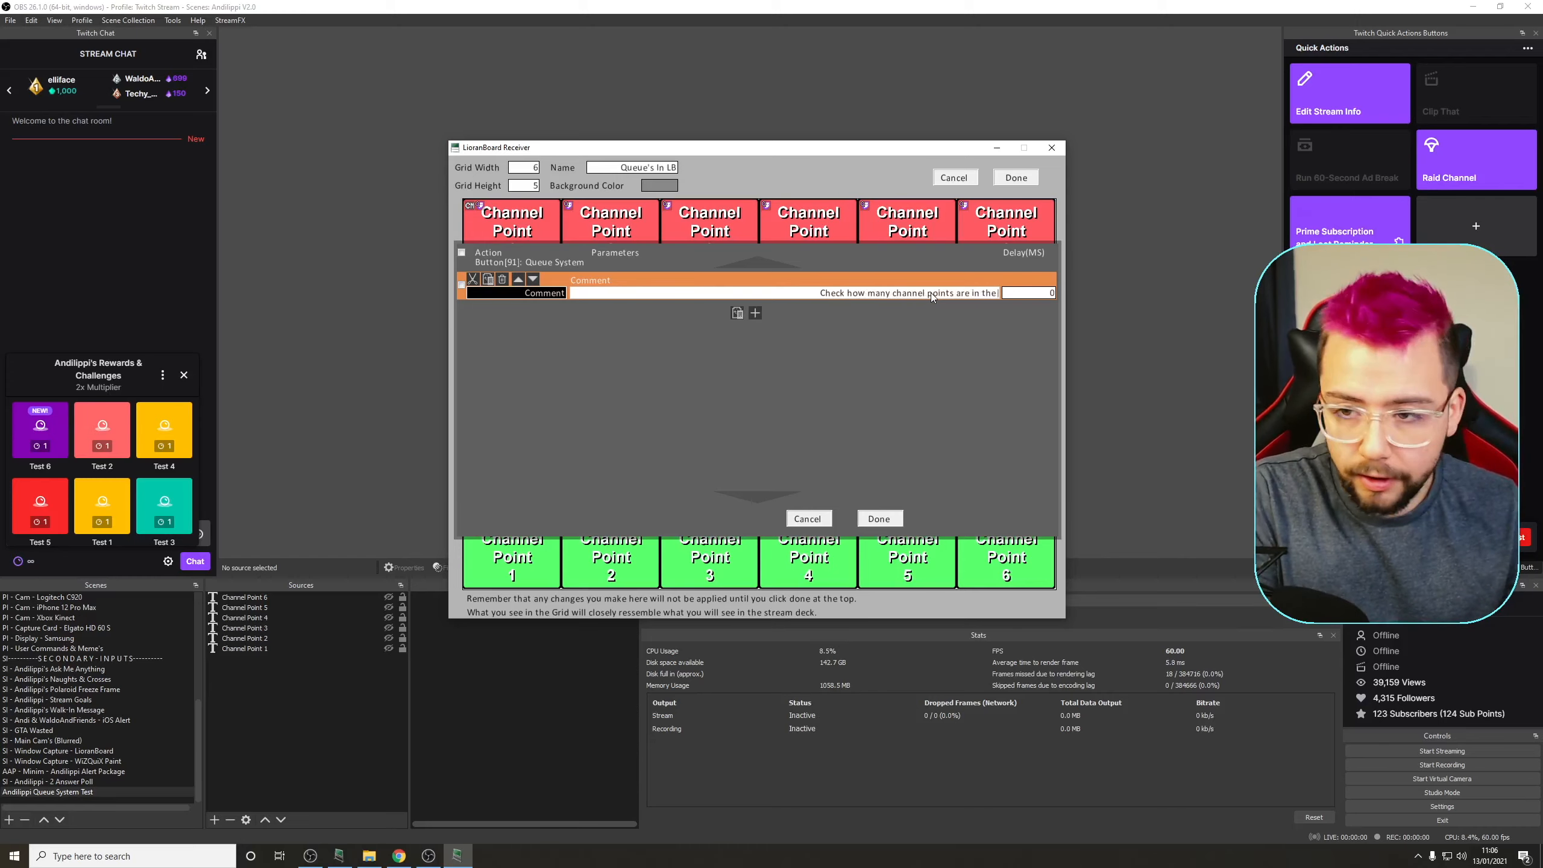
pyautogui.write(' queue and end if')
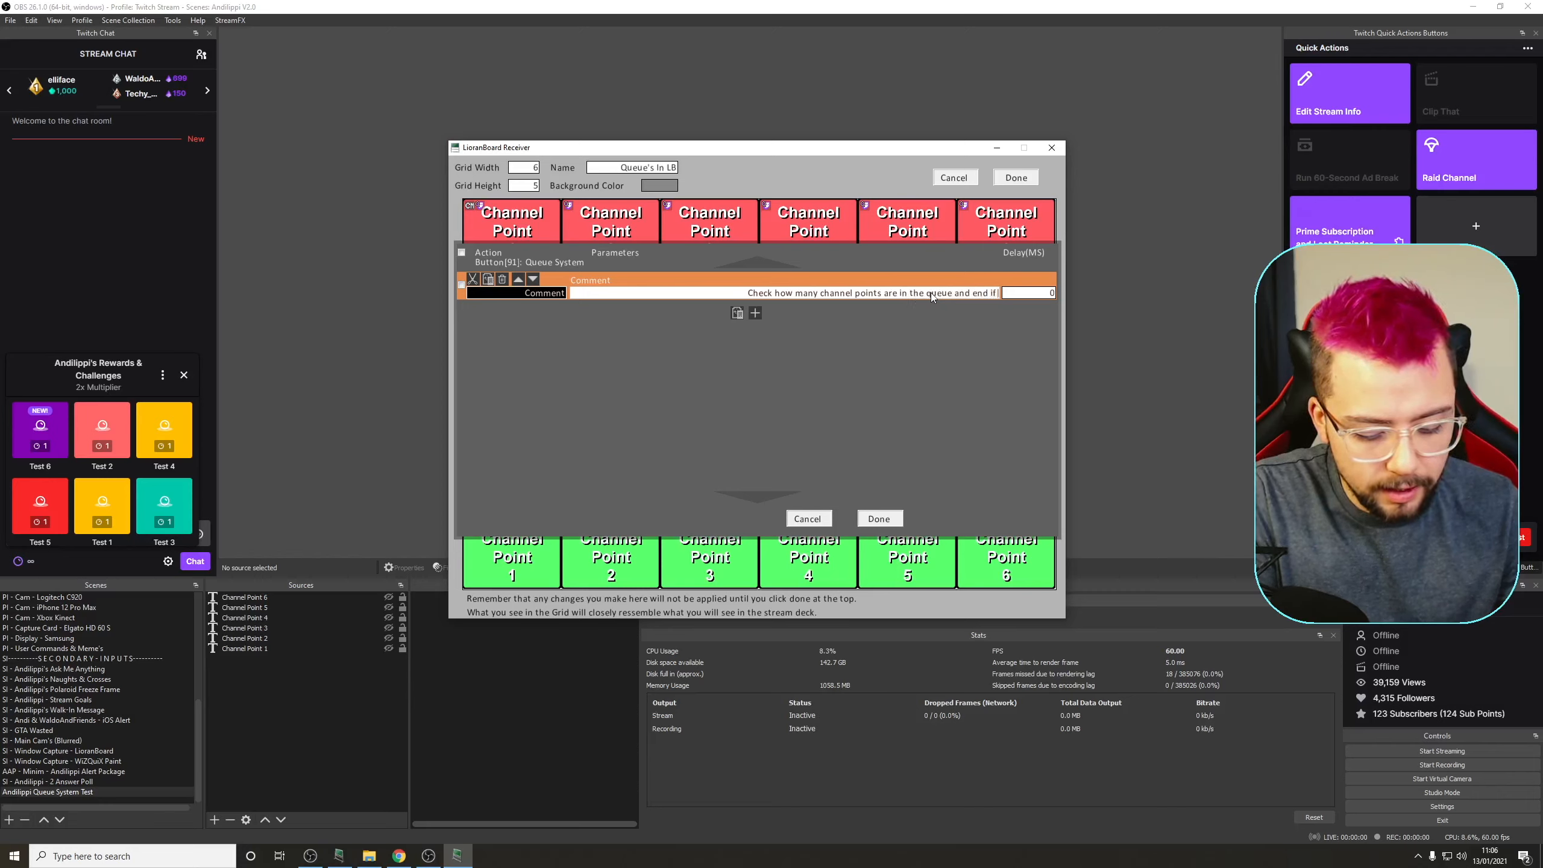
pyautogui.write(' there ar')
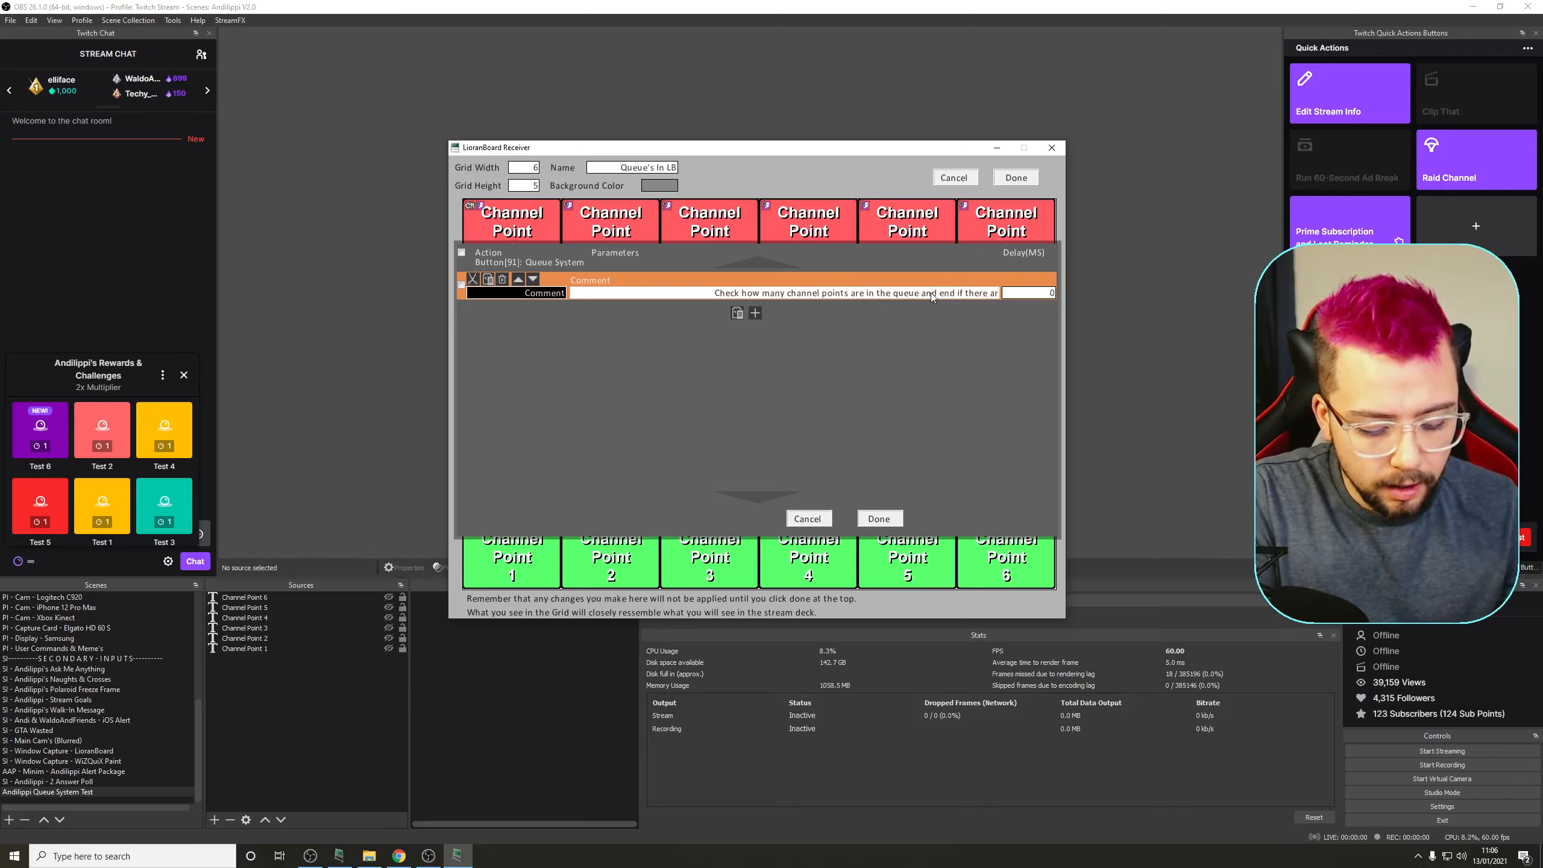
pyautogui.write('e 0')
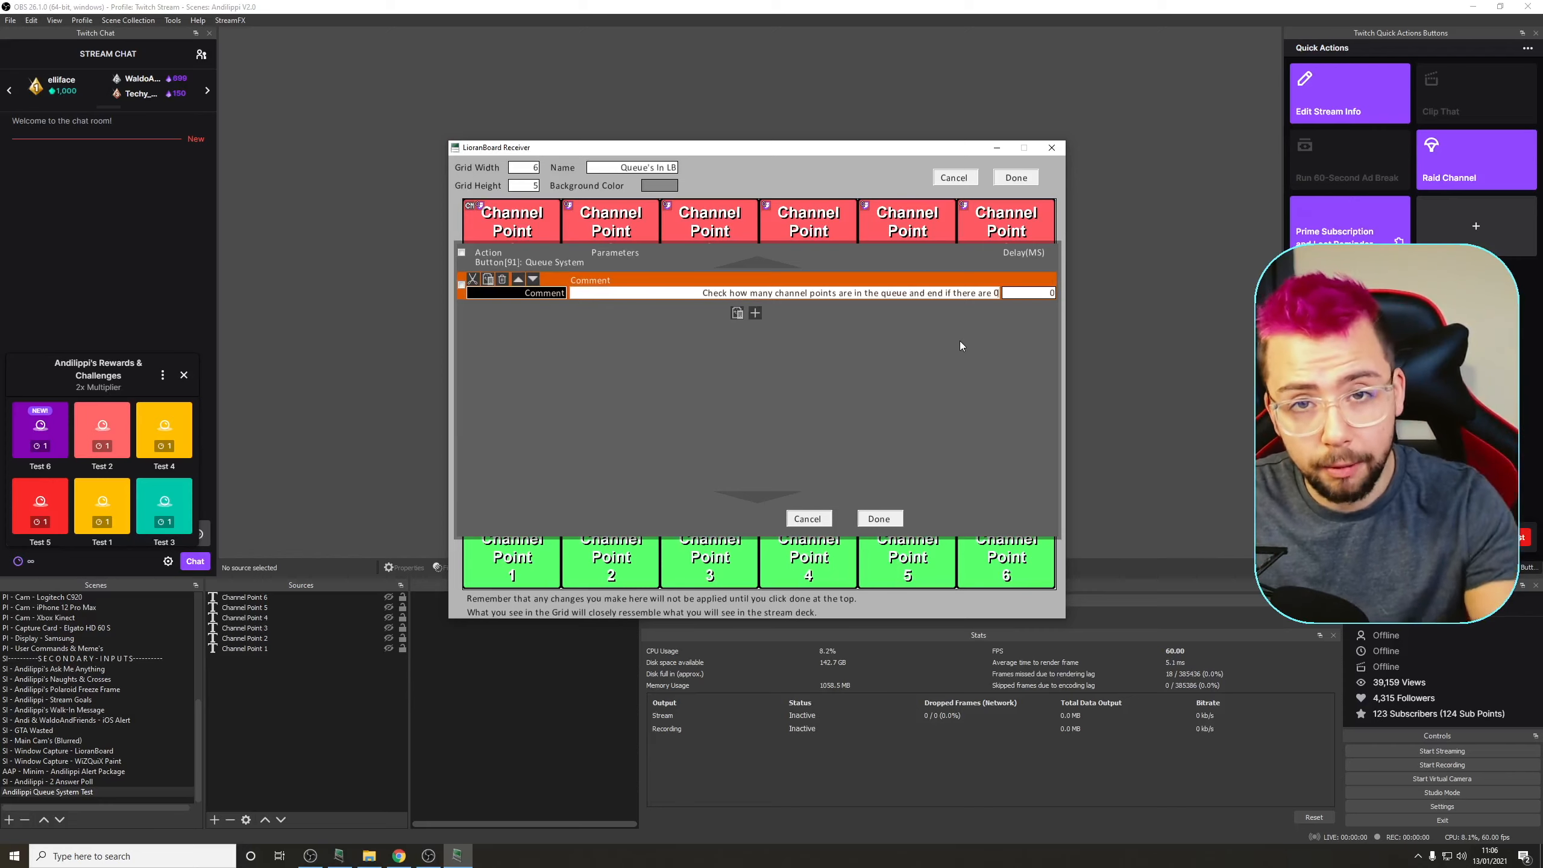
# Add a Stack: Get Size command below the comment with stack name queue_system
pyautogui.click(757, 313)
pyautogui.click(546, 323)
pyautogui.write('stack')
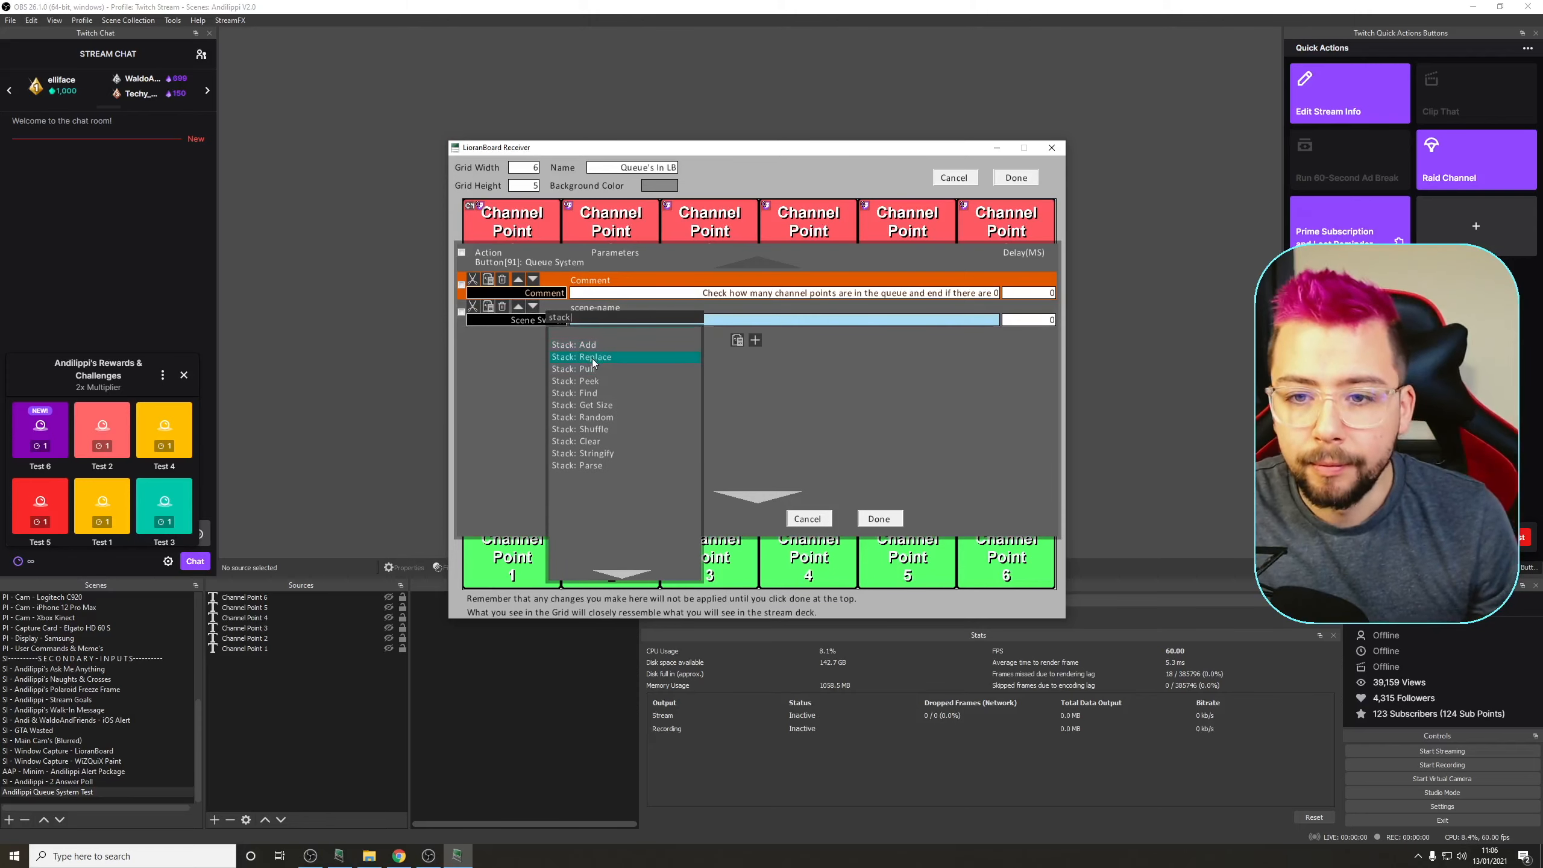
pyautogui.click(593, 405)
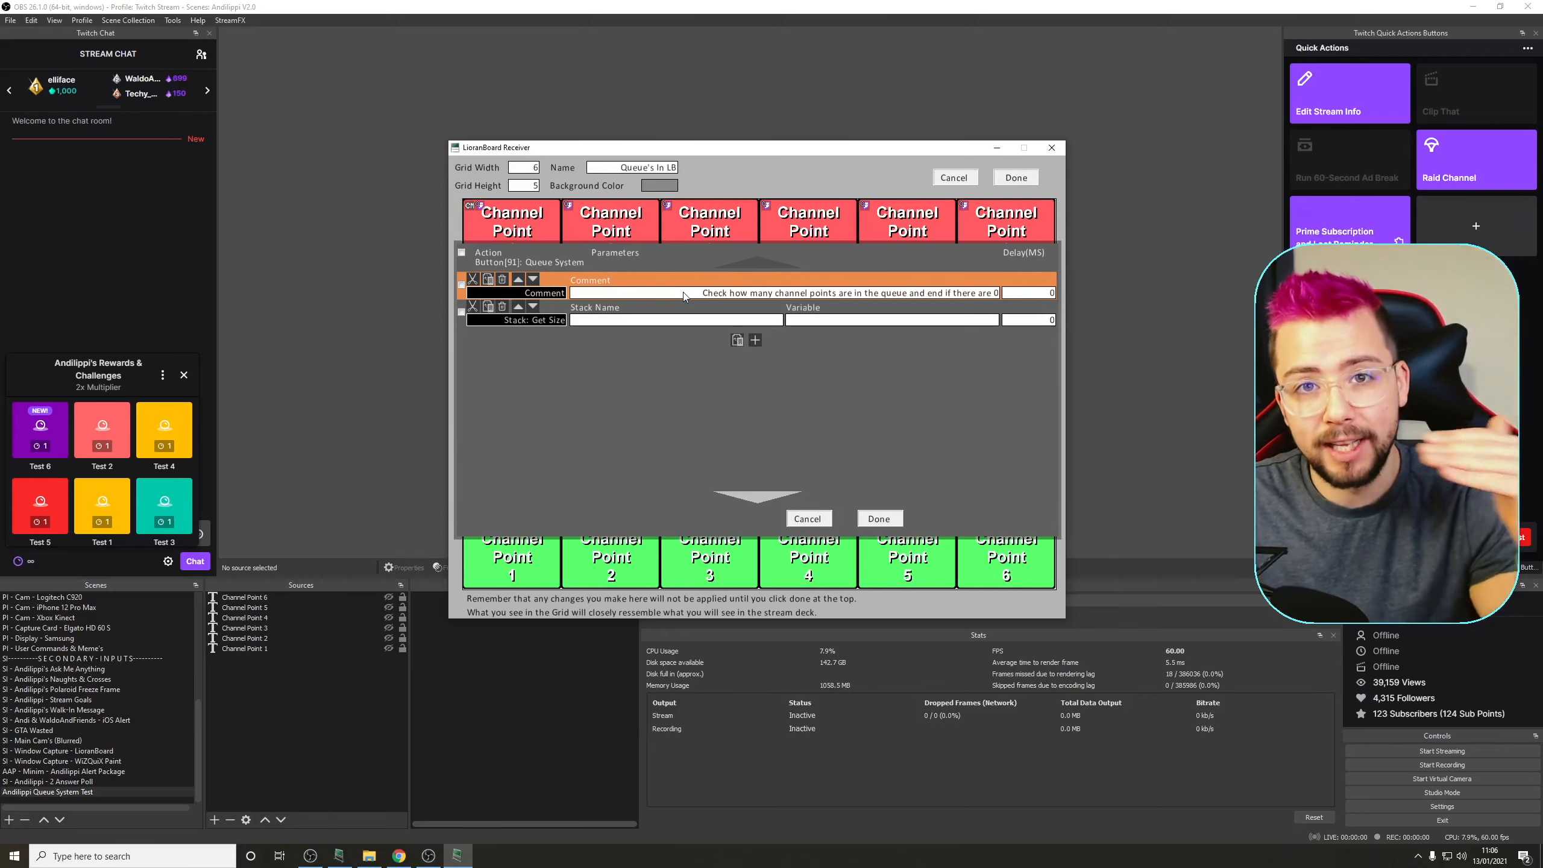
pyautogui.click(675, 324)
pyautogui.write('queue')
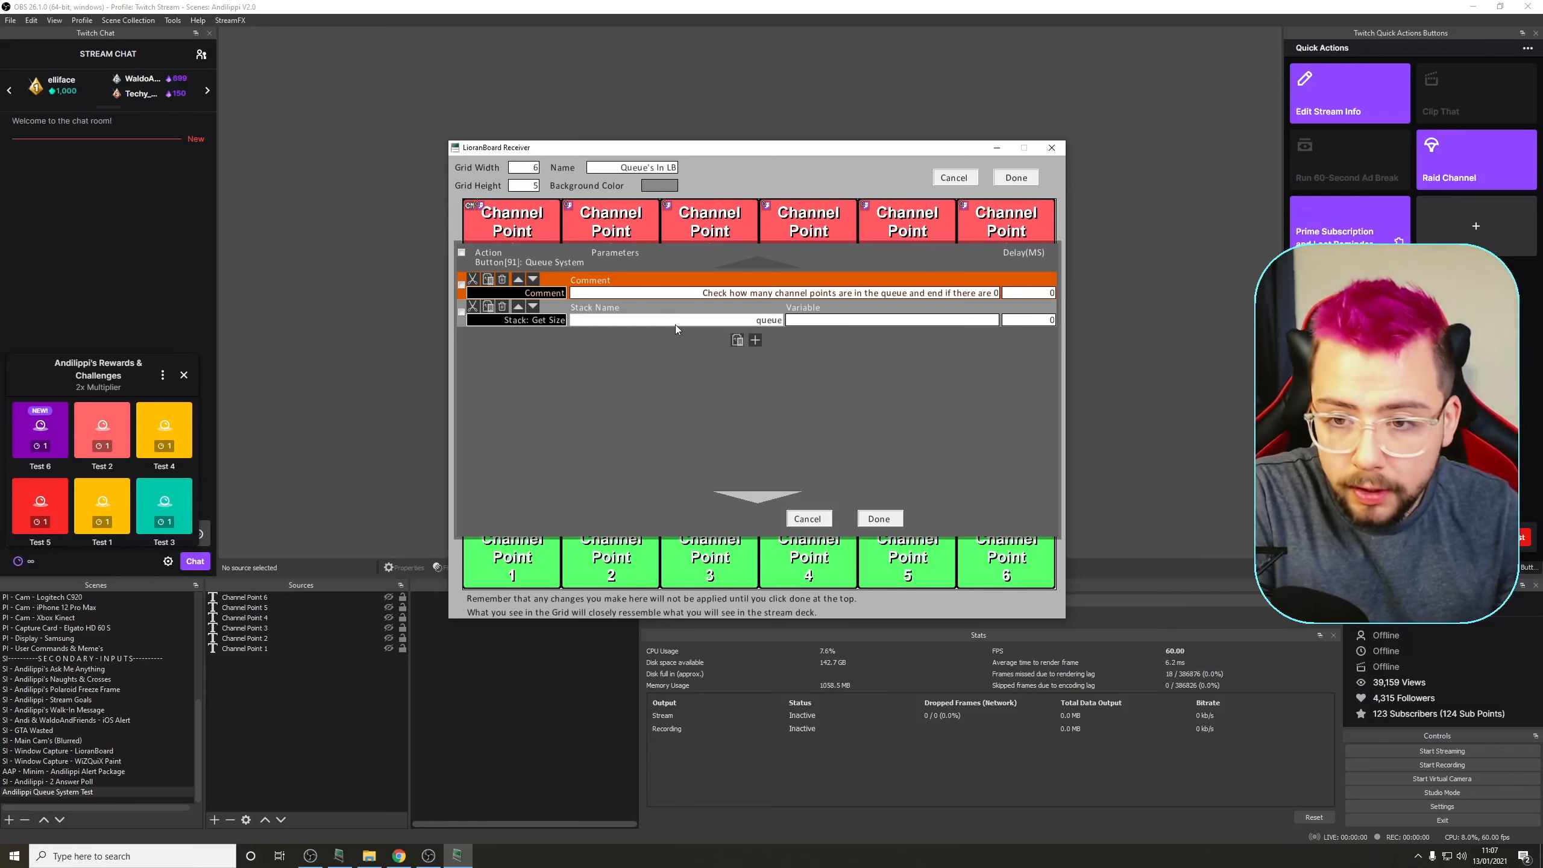
pyautogui.write('_system')
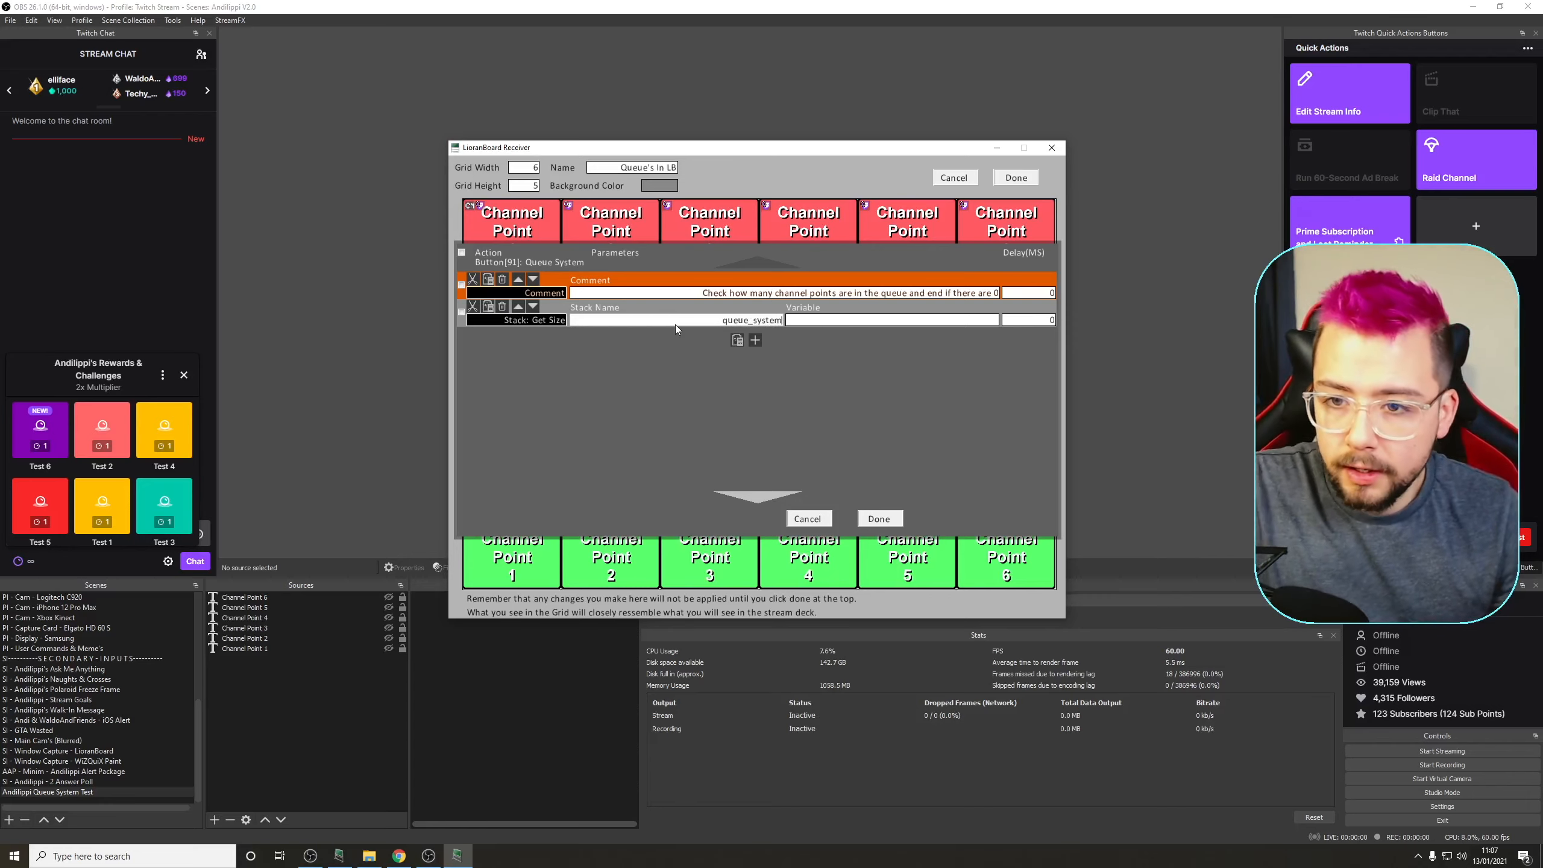
# Set the Stack: Get Size command's variable to queue_system_size, reusing the copied stack name
pyautogui.click(885, 321)
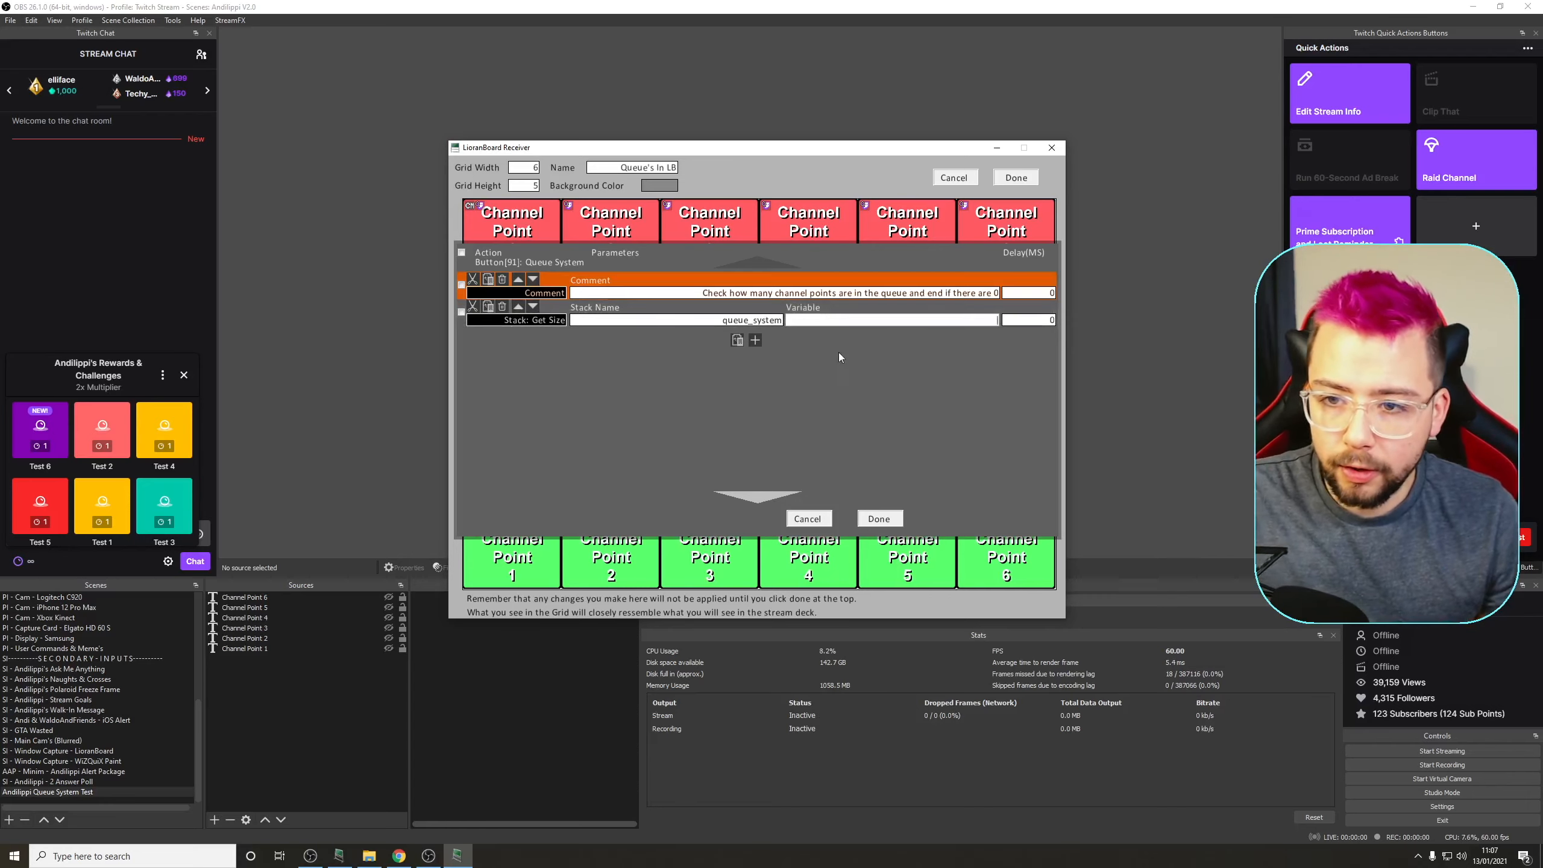
pyautogui.moveTo(713, 320); pyautogui.dragTo(814, 317)
pyautogui.hotkey('ctrl', 'c')
pyautogui.click(946, 324)
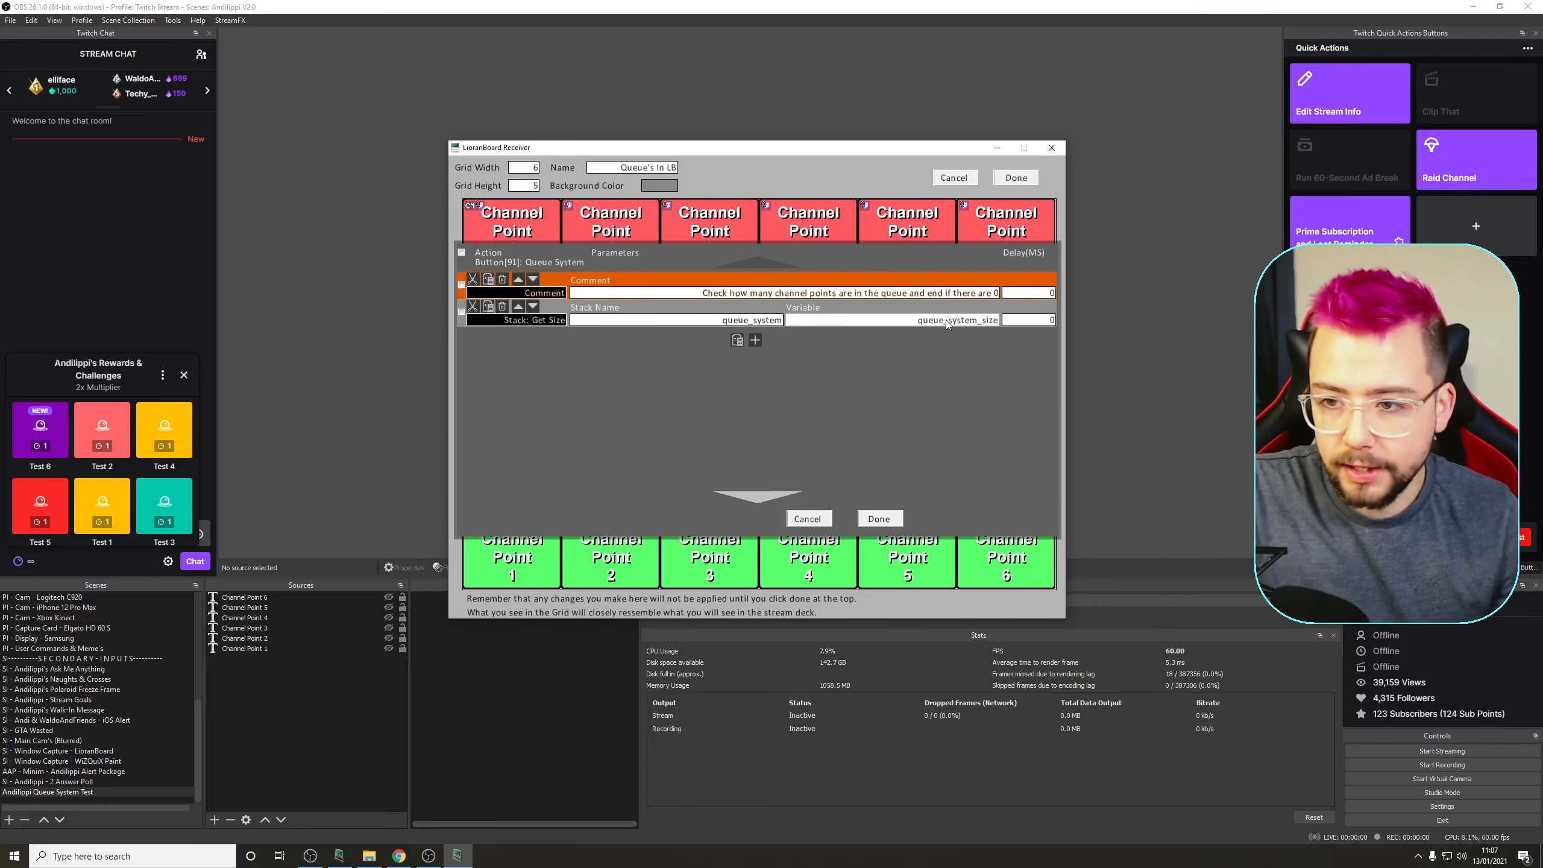
pyautogui.write('ize')
# Add a Compare: End If command with variable queue_system_size, math = and value 0
pyautogui.click(755, 340)
pyautogui.click(534, 355)
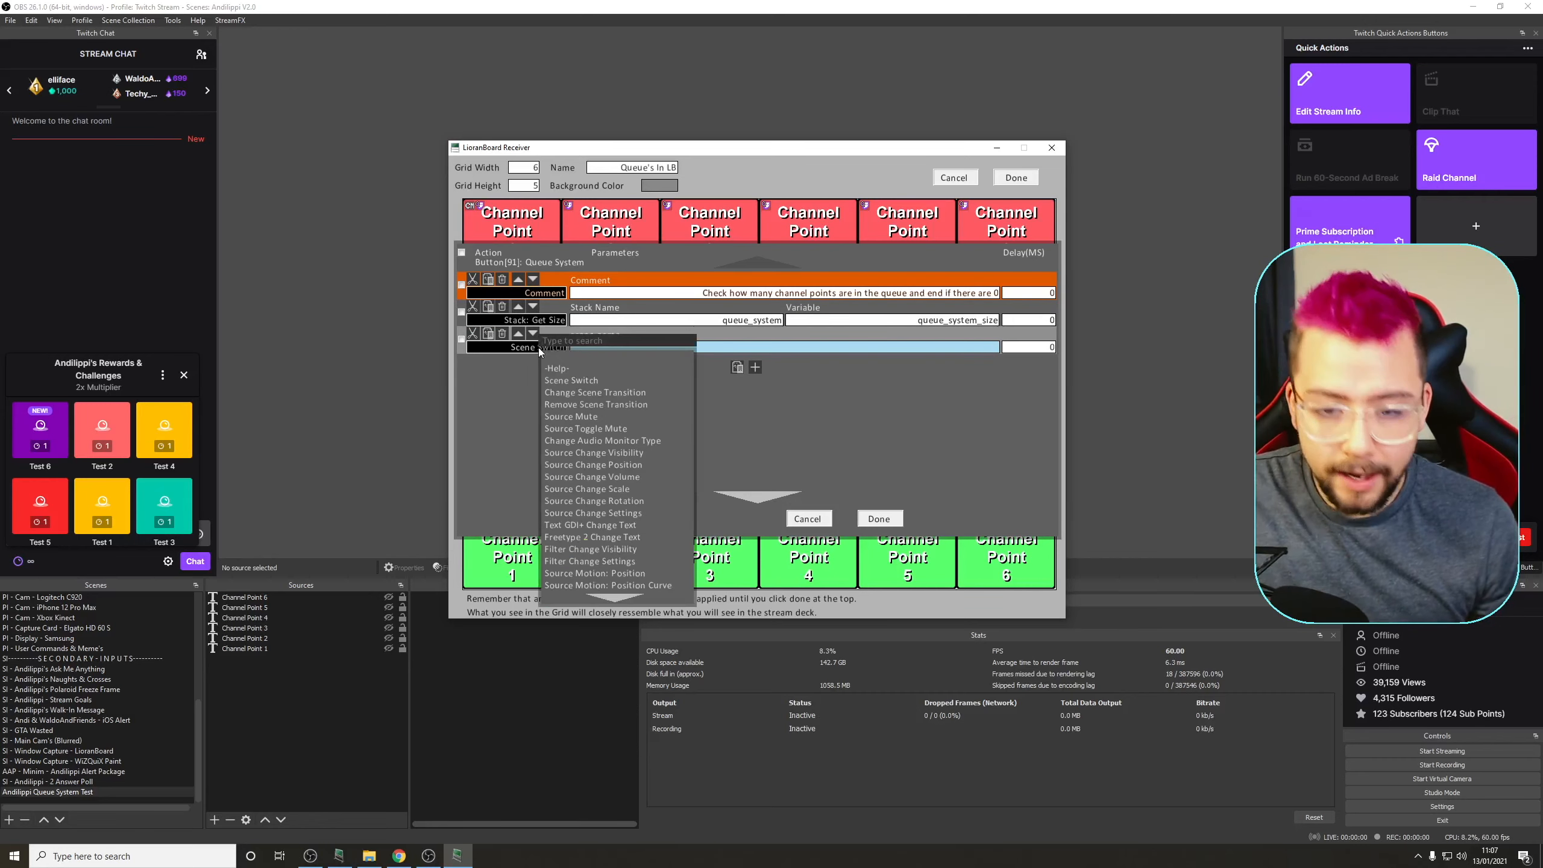
pyautogui.write('end')
pyautogui.click(570, 360)
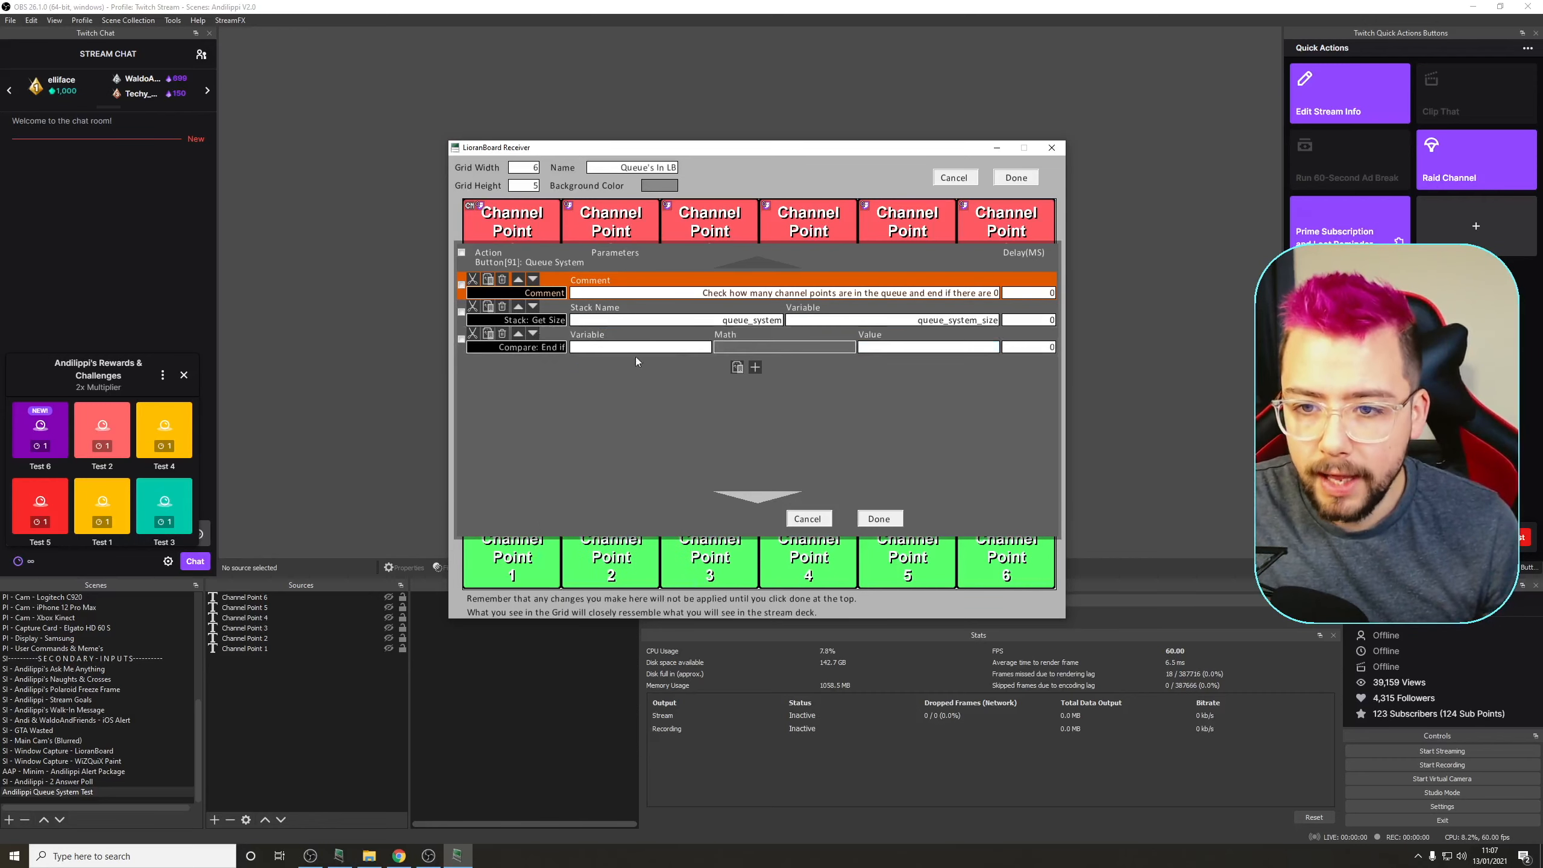
pyautogui.hotkey('ctrl', 'v')
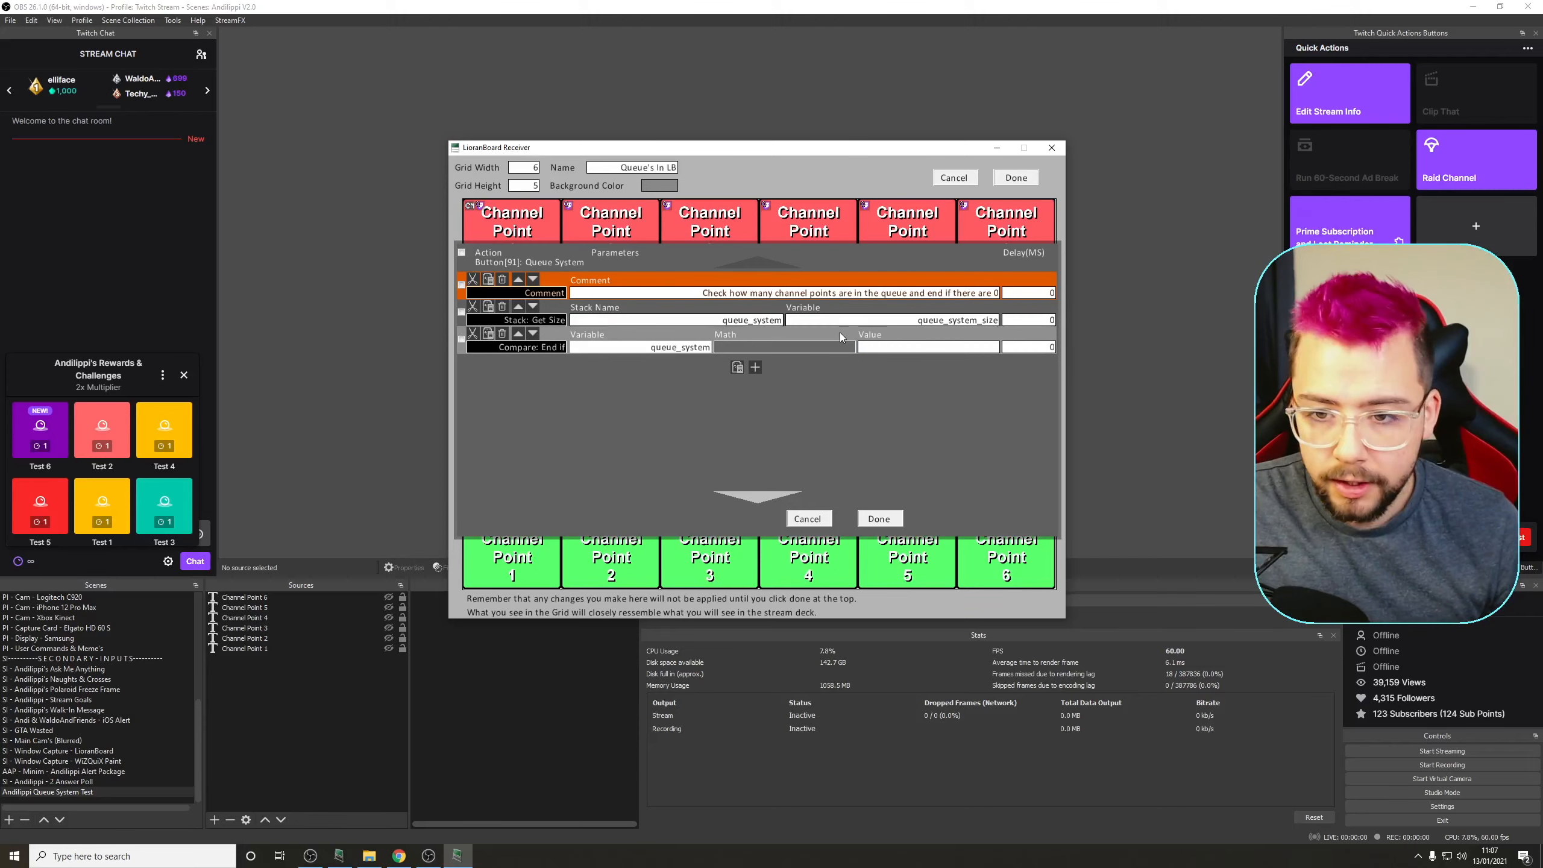
pyautogui.write('_size')
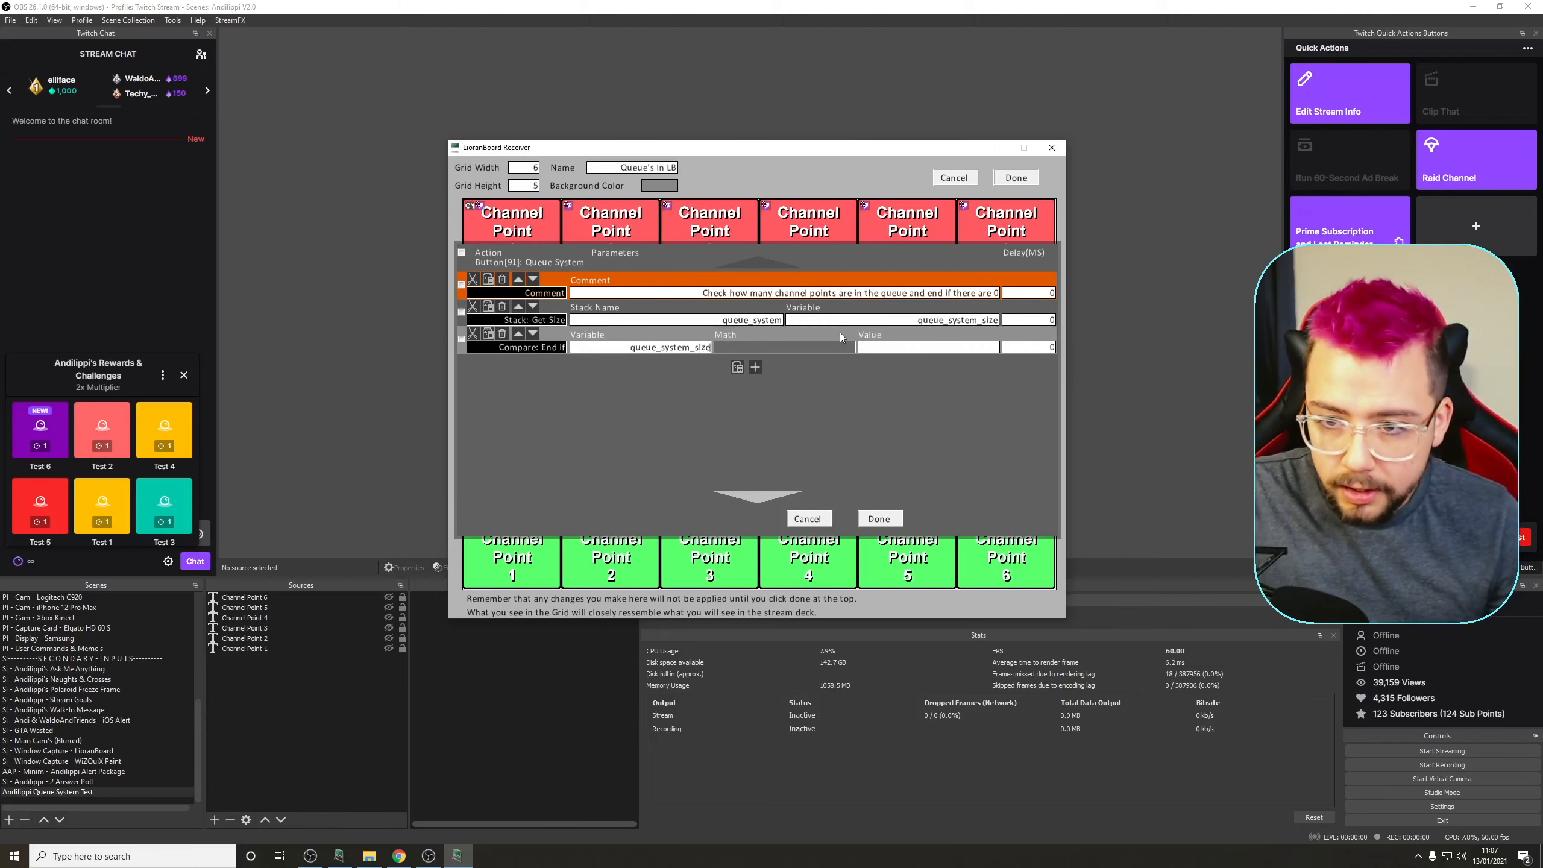
pyautogui.click(822, 348)
pyautogui.click(830, 355)
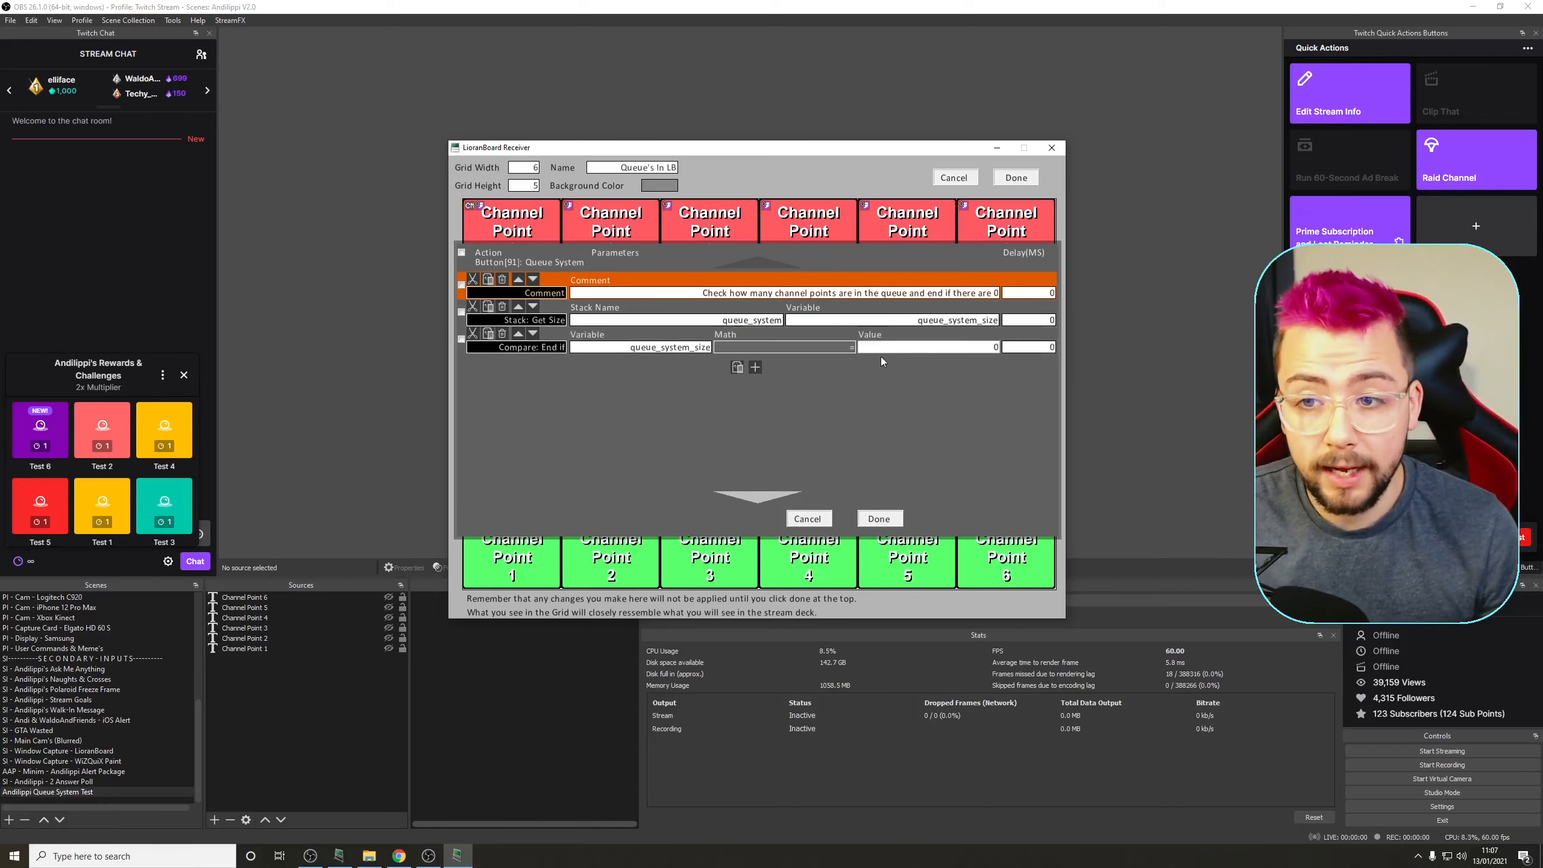
# Add a Comment command below the Compare: End If command with the text "Check queue until all channel points are complete"
pyautogui.click(754, 366)
pyautogui.click(567, 373)
pyautogui.write('comment')
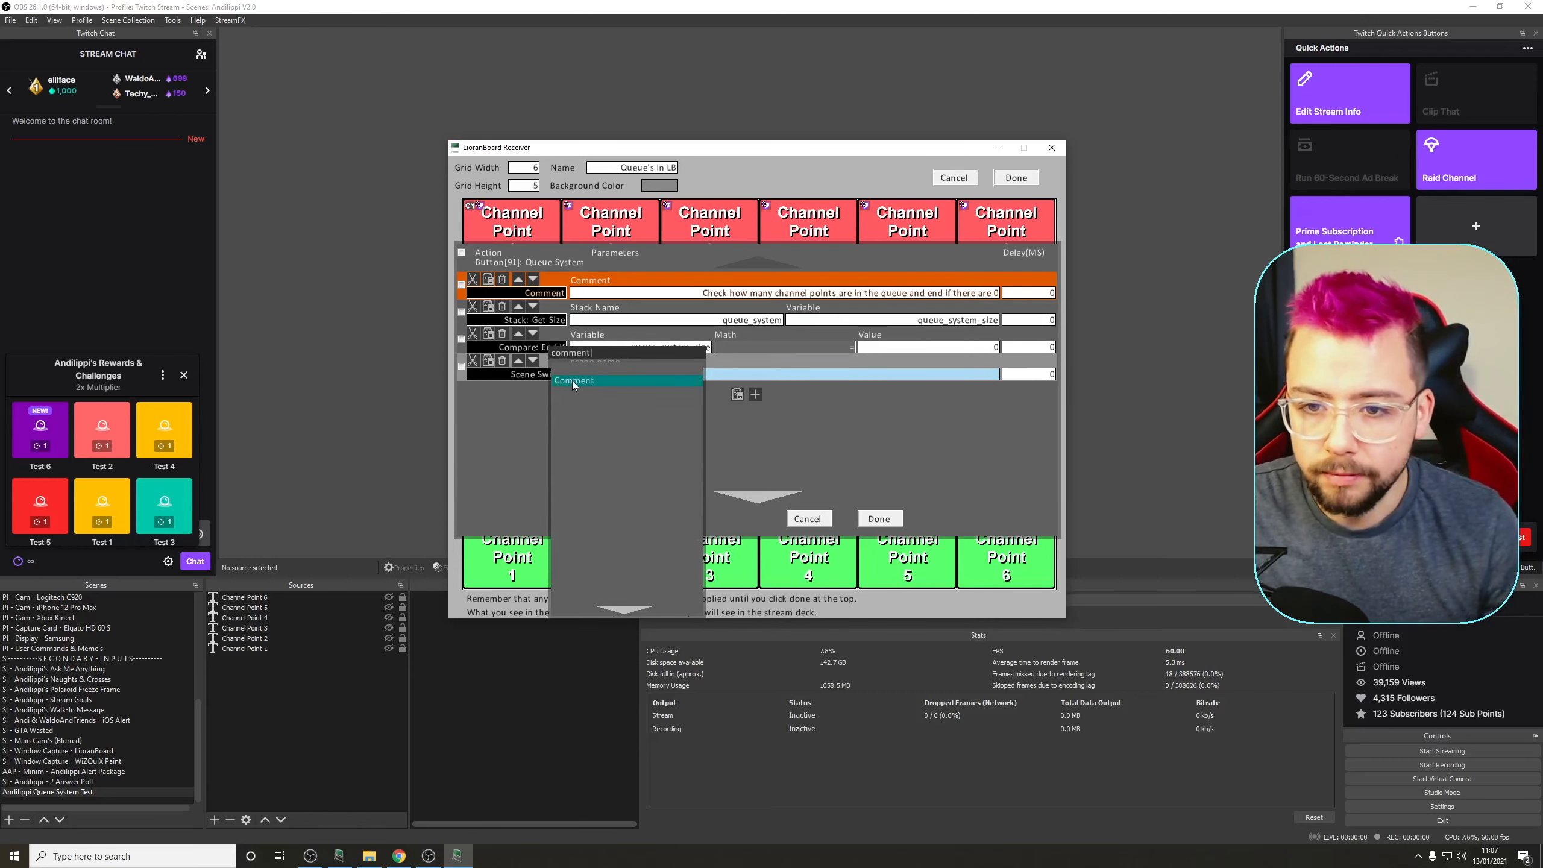
pyautogui.click(571, 381)
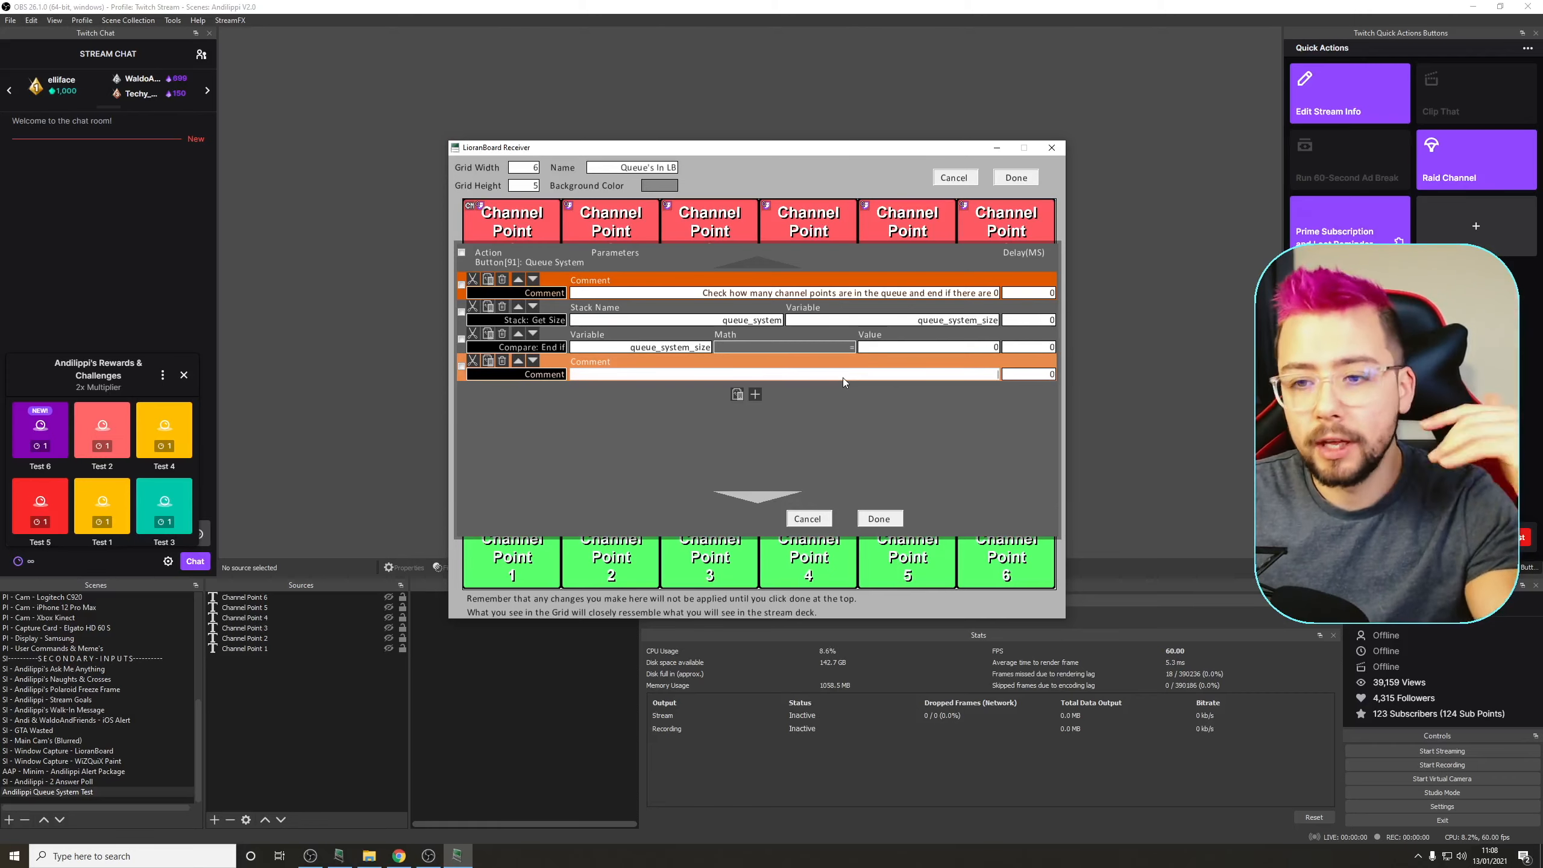
pyautogui.write('Check')
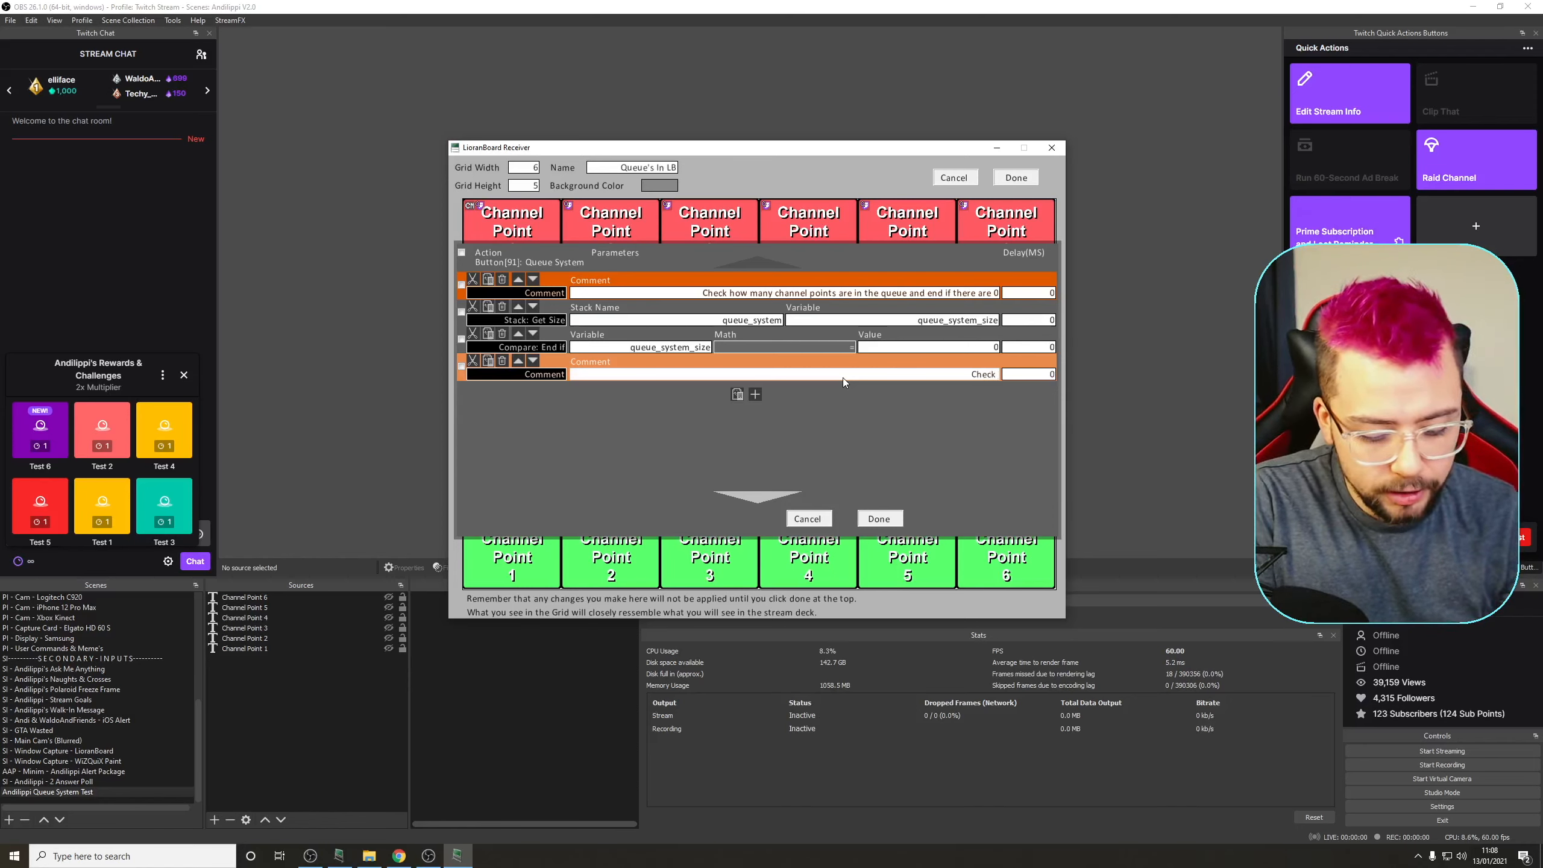
pyautogui.write(' queue until all')
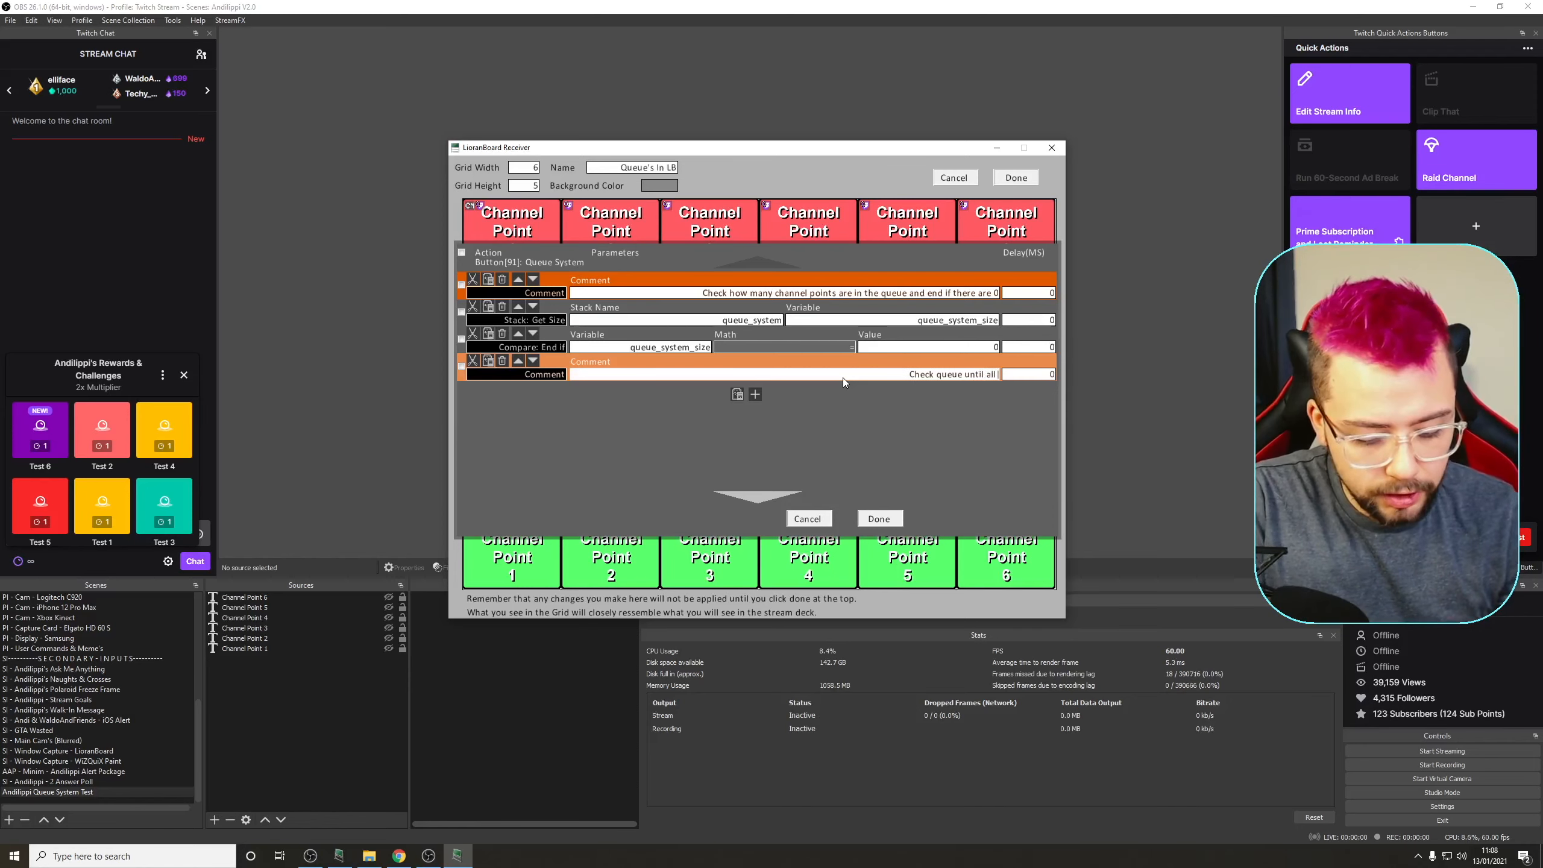
pyautogui.write(' channel points are complete')
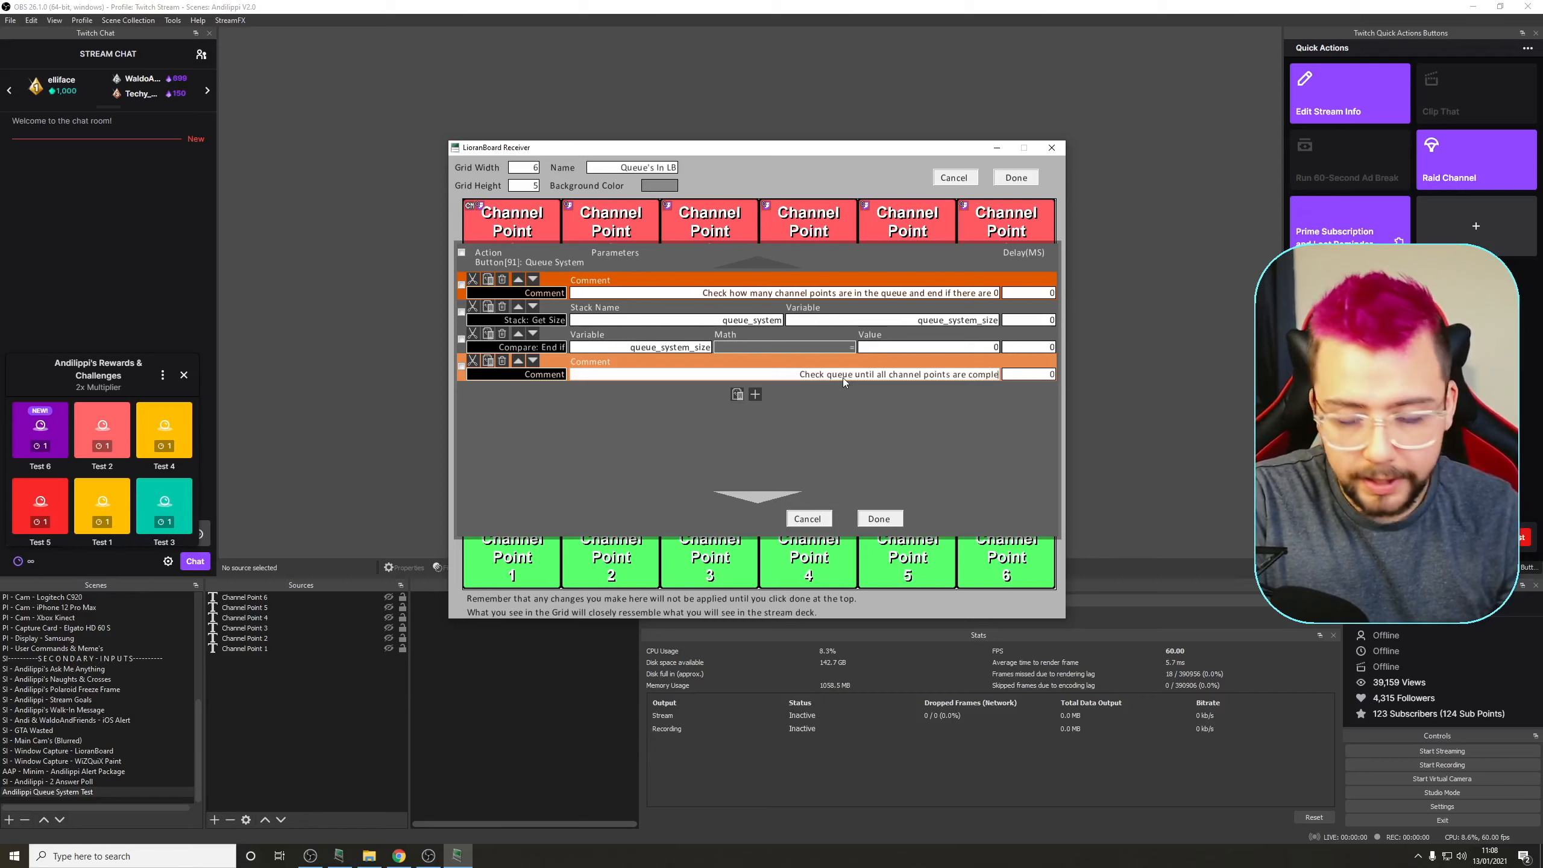
pyautogui.click(736, 434)
# Add a Trigger: Button command below the new comment with button ID 91
pyautogui.click(755, 395)
pyautogui.click(547, 403)
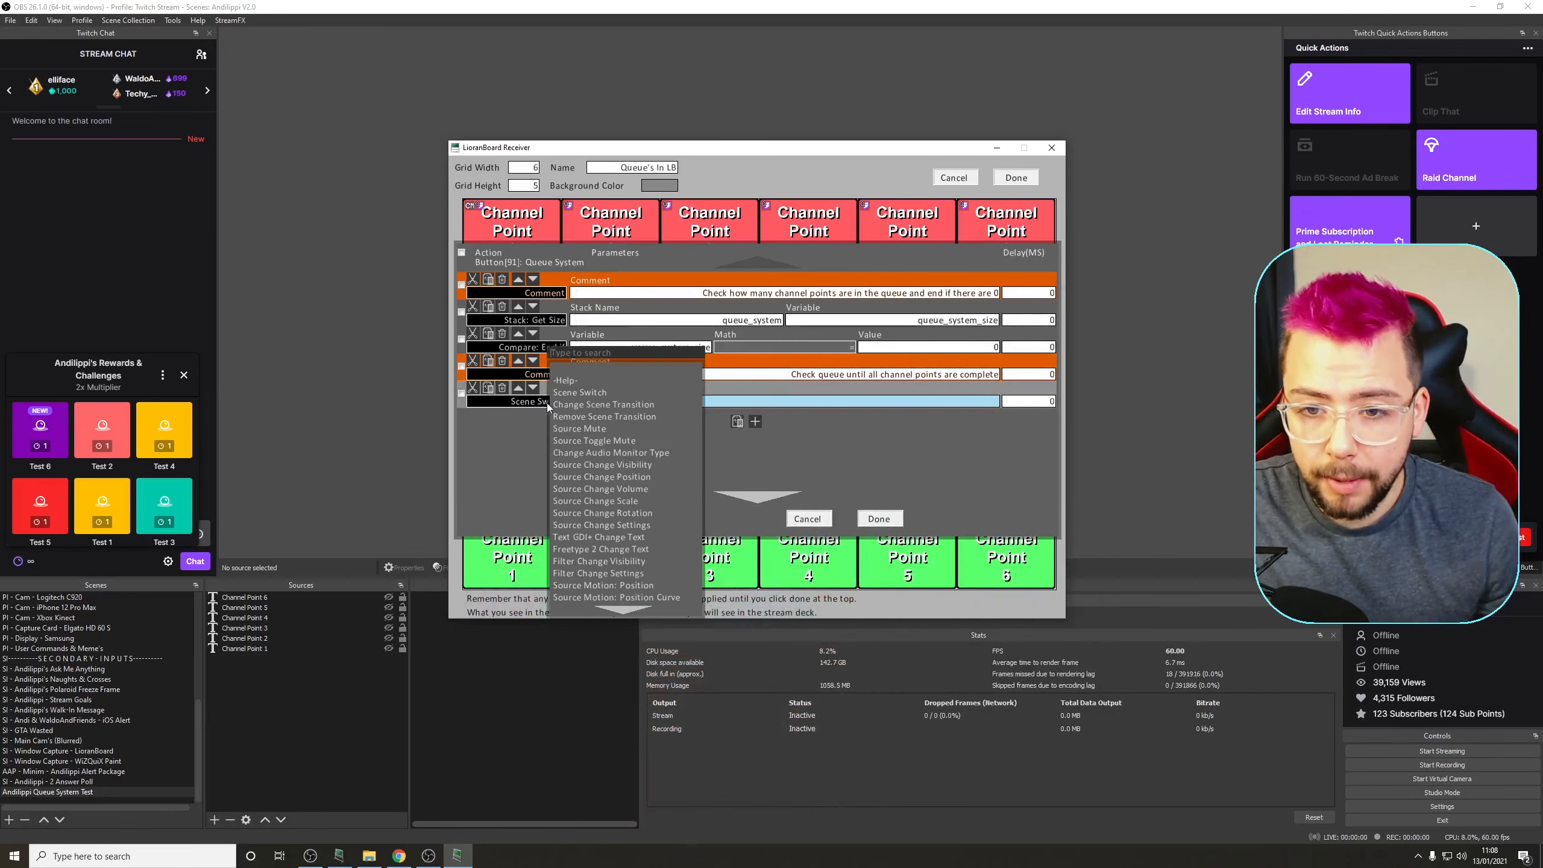
pyautogui.write('trigg')
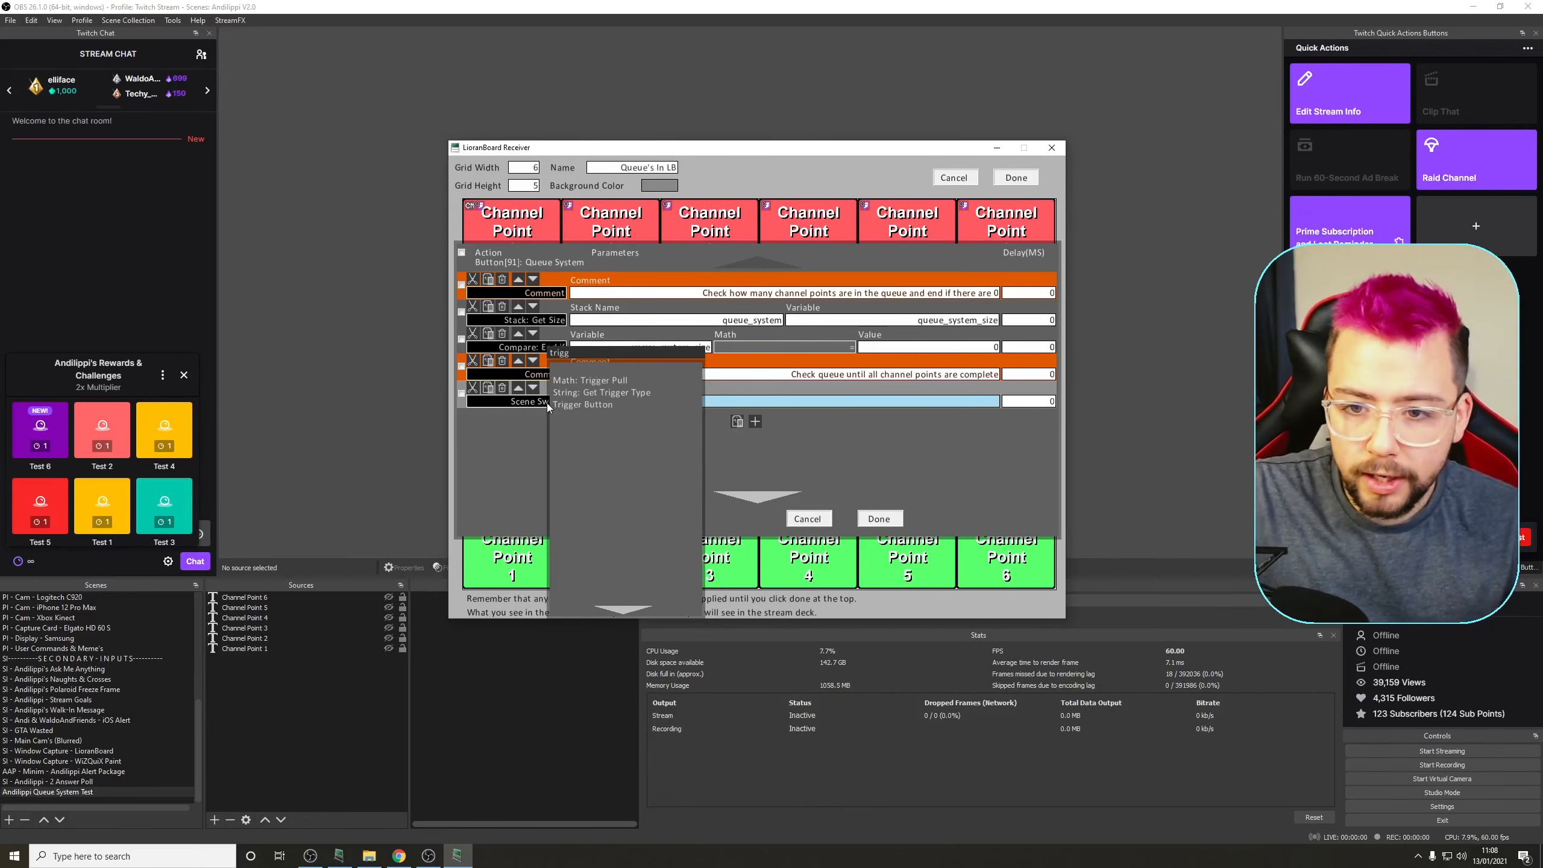
pyautogui.click(563, 405)
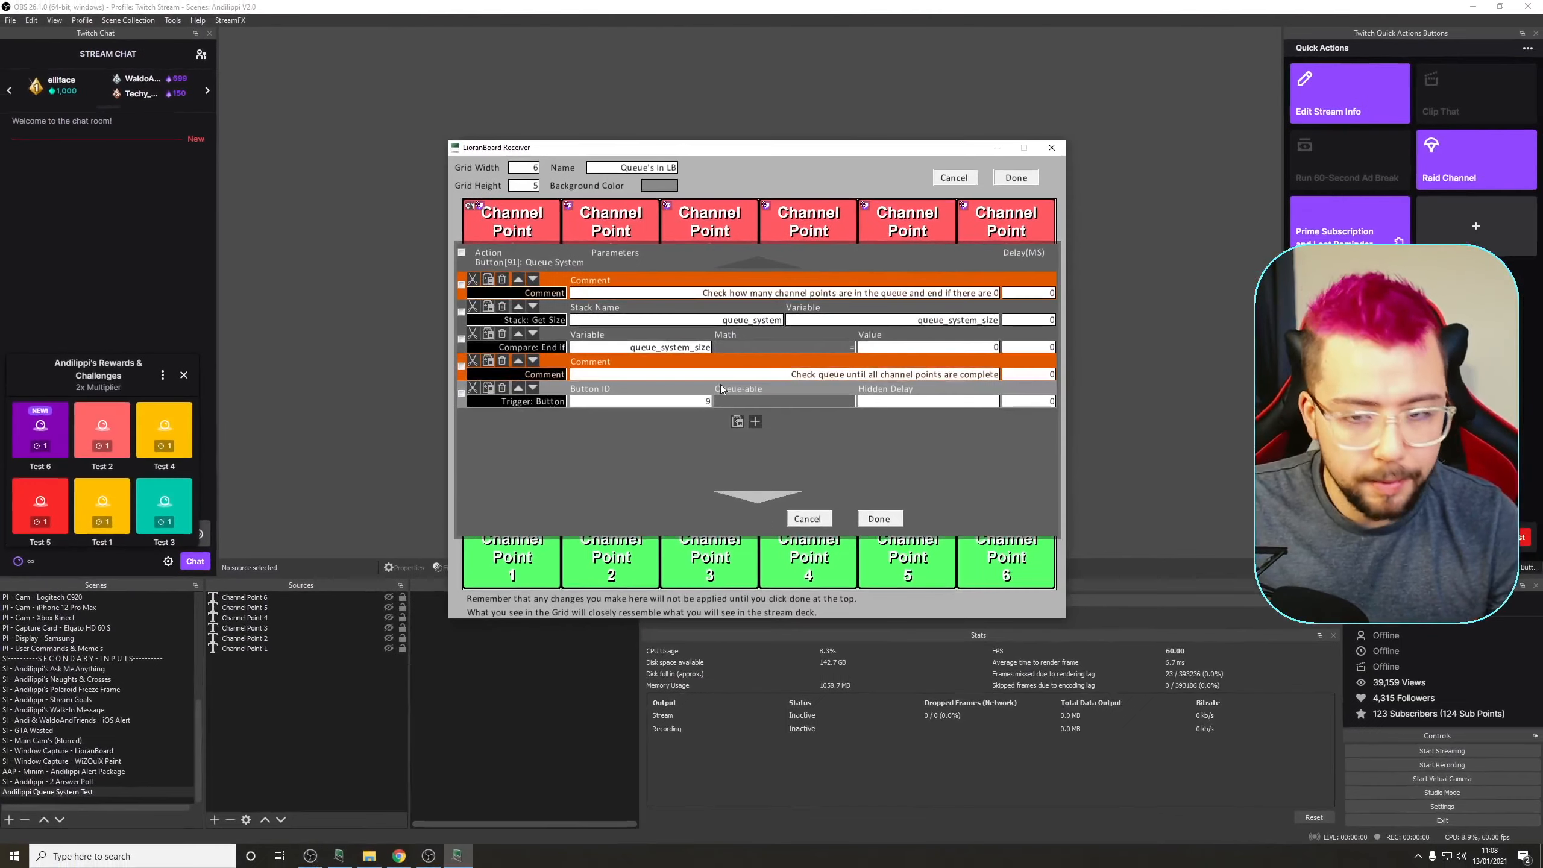
pyautogui.write('1')
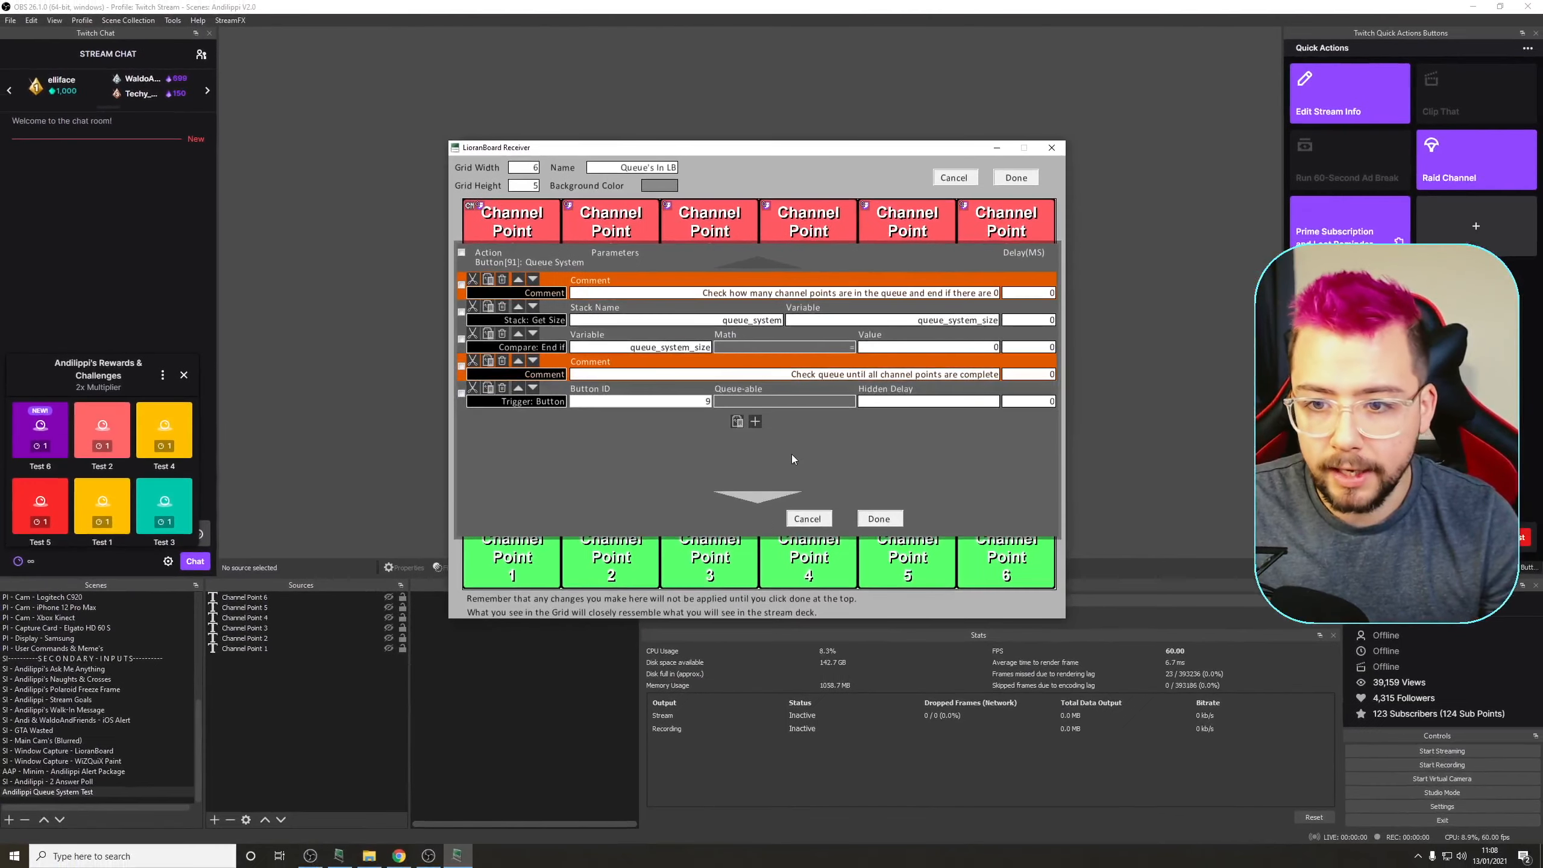
# Set the Trigger: Button command's queue-able option to false and its hidden delay to 5000
pyautogui.click(800, 402)
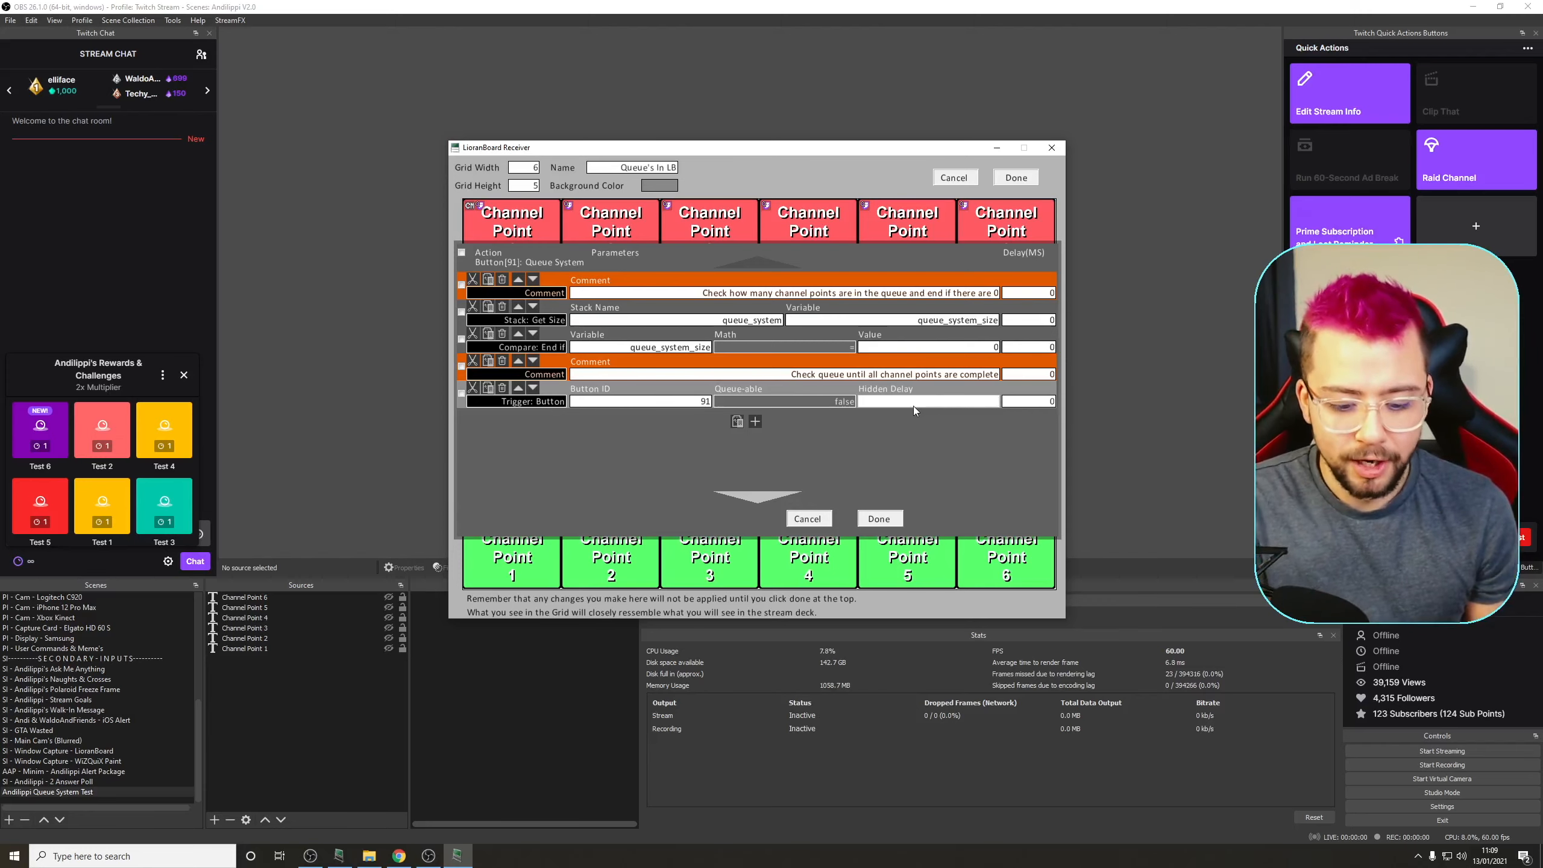
pyautogui.write('10')
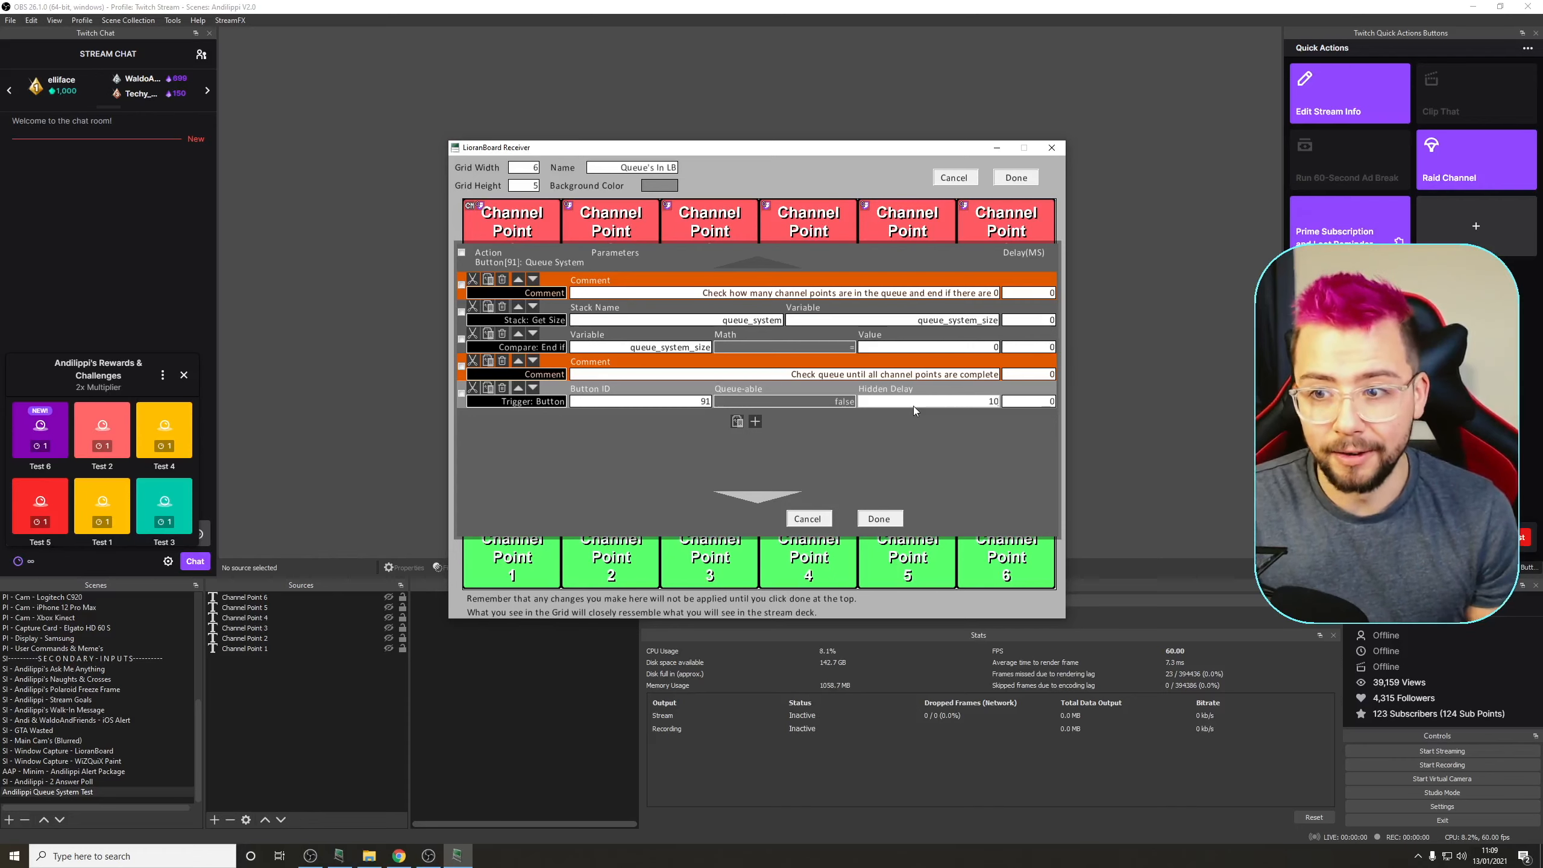
pyautogui.press('BackSpace')
pyautogui.press('BackSpace')
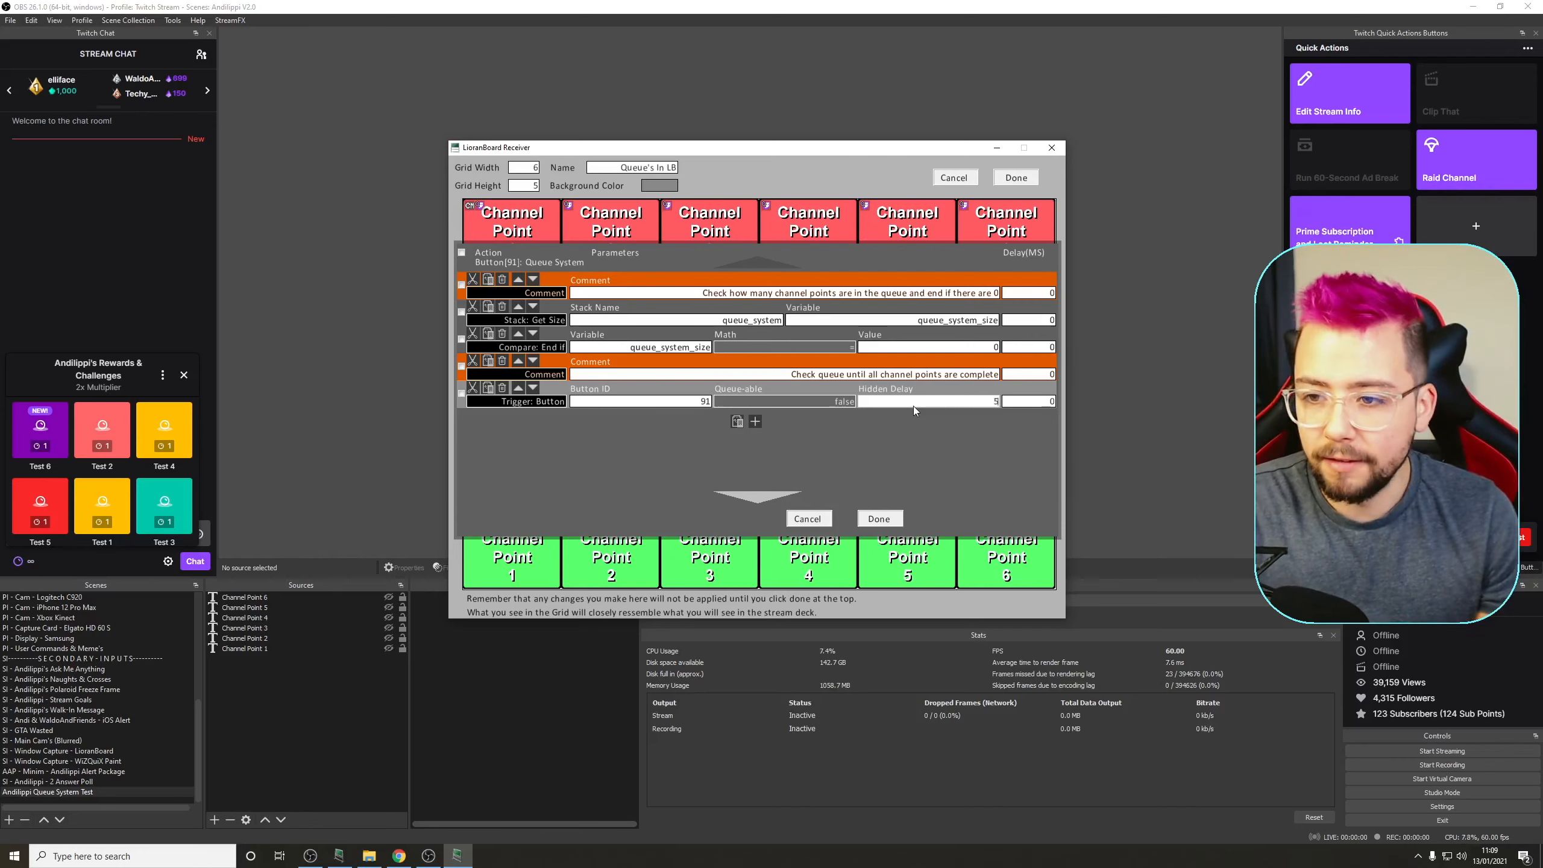
pyautogui.write('5000')
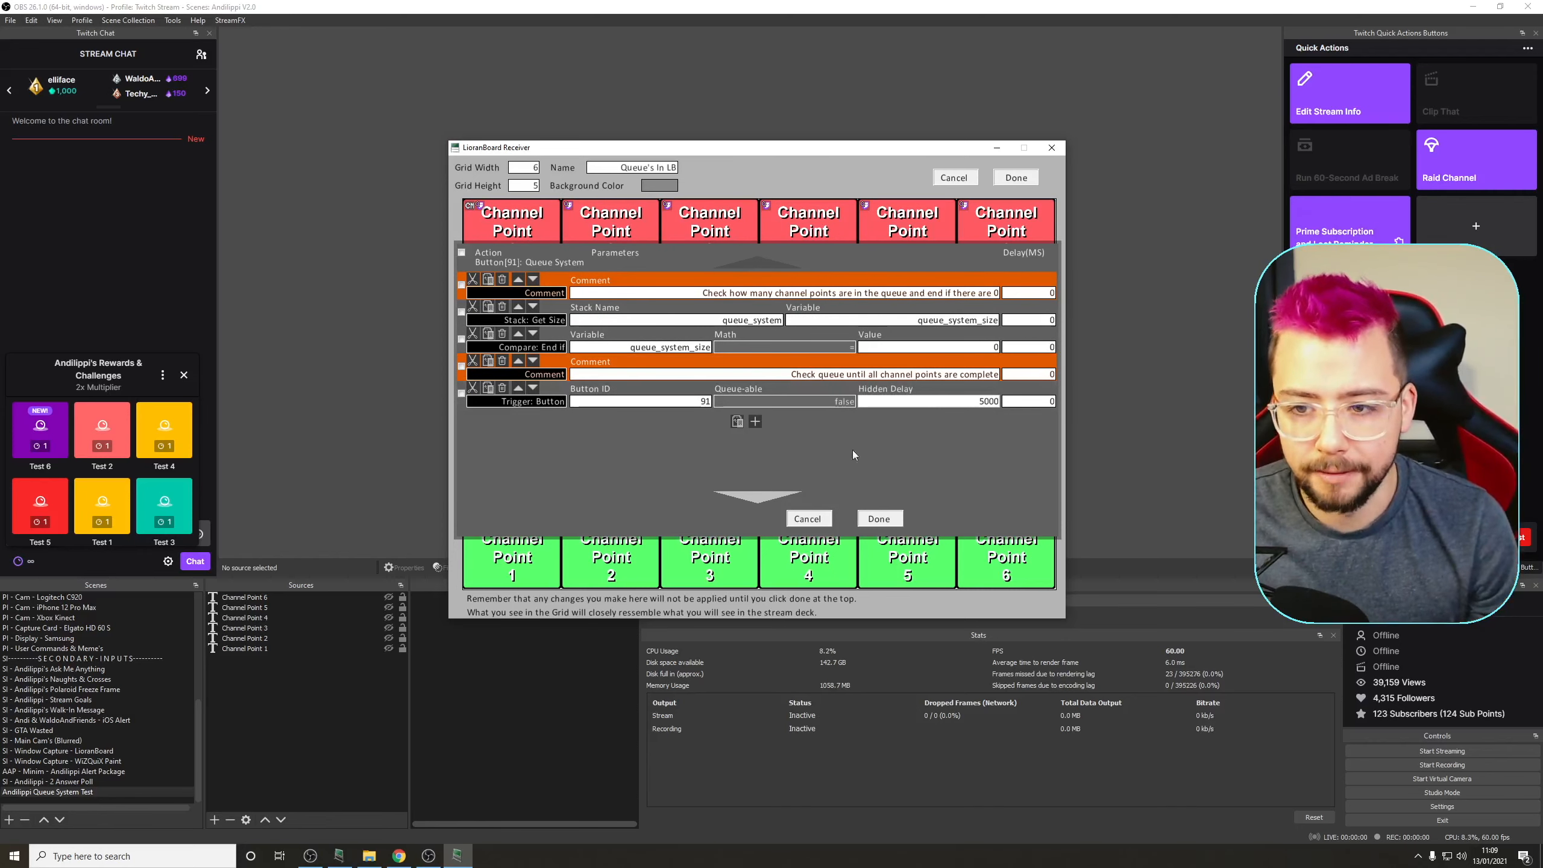
# Add a Compare: End If command below Trigger: Button with variable channel_point_ongoing, math = and value 1
pyautogui.click(755, 421)
pyautogui.click(532, 429)
pyautogui.write('e')
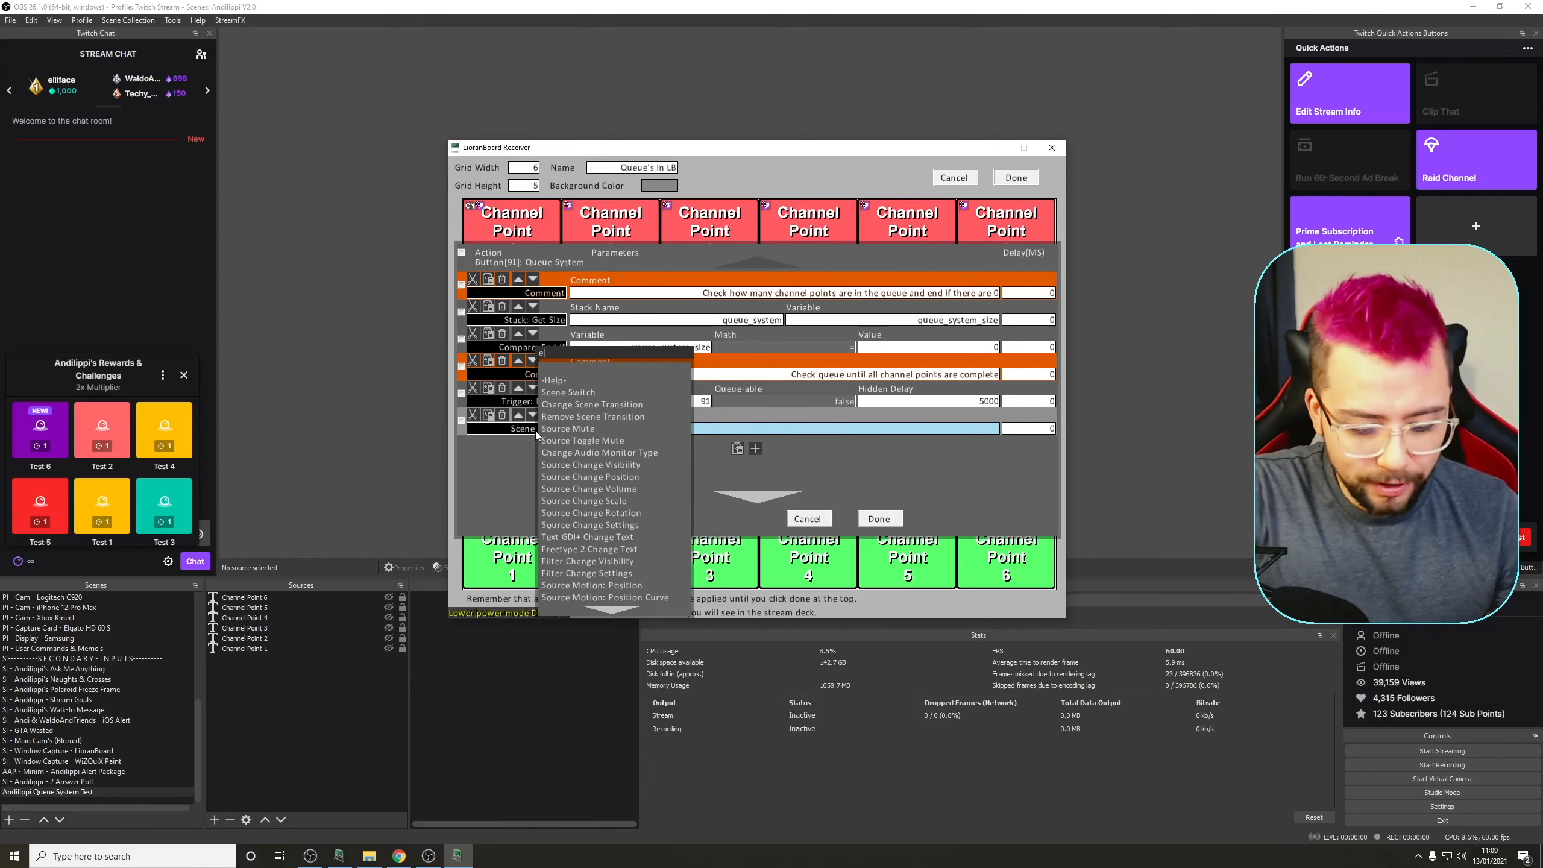
pyautogui.write('nd')
pyautogui.click(584, 381)
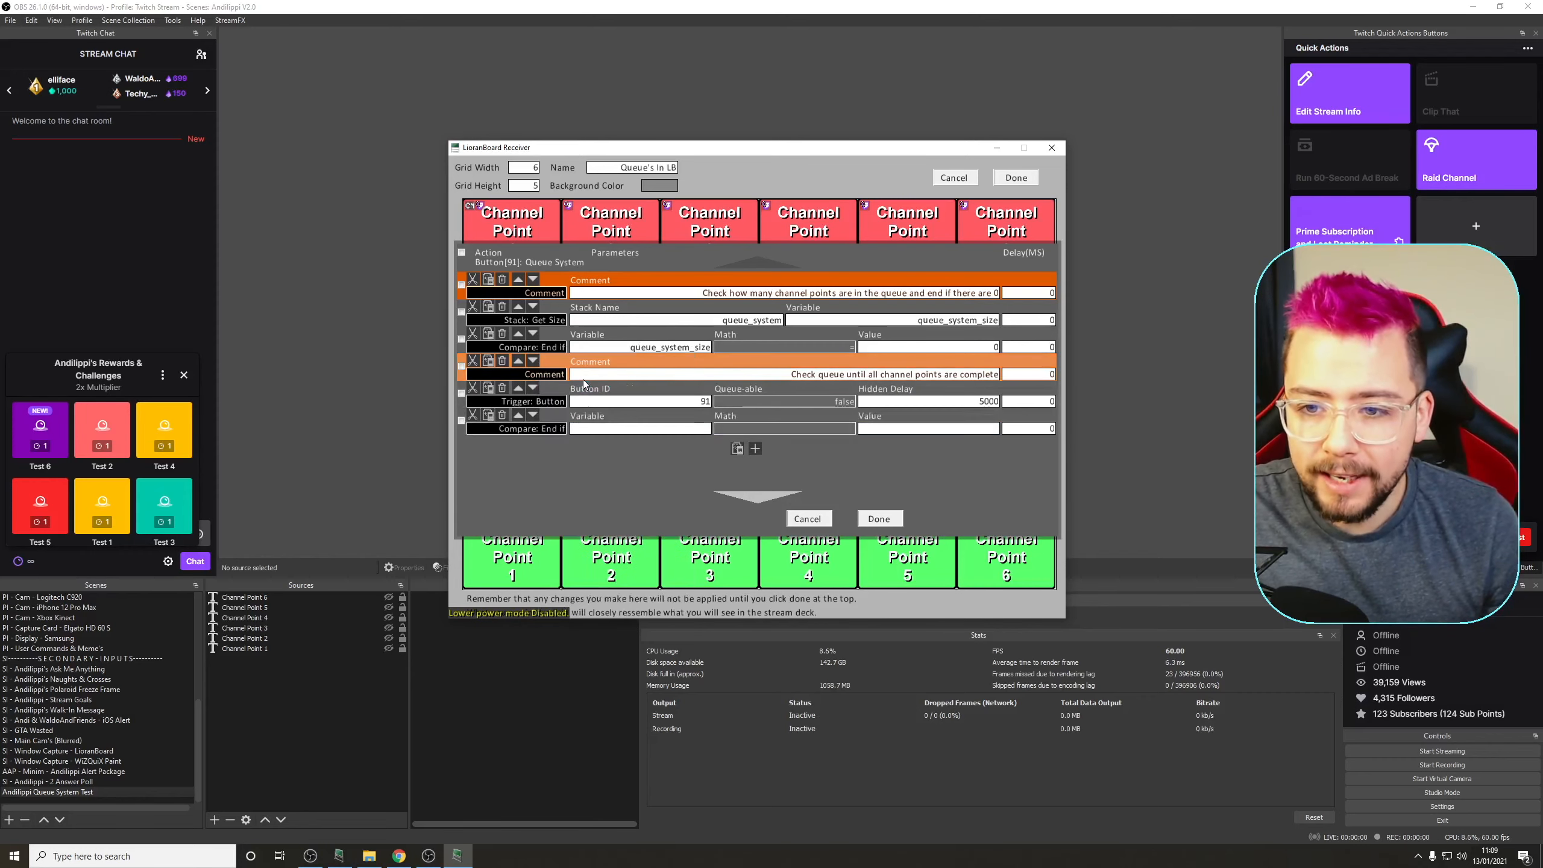
pyautogui.click(665, 429)
pyautogui.write('channel_point_ongoing')
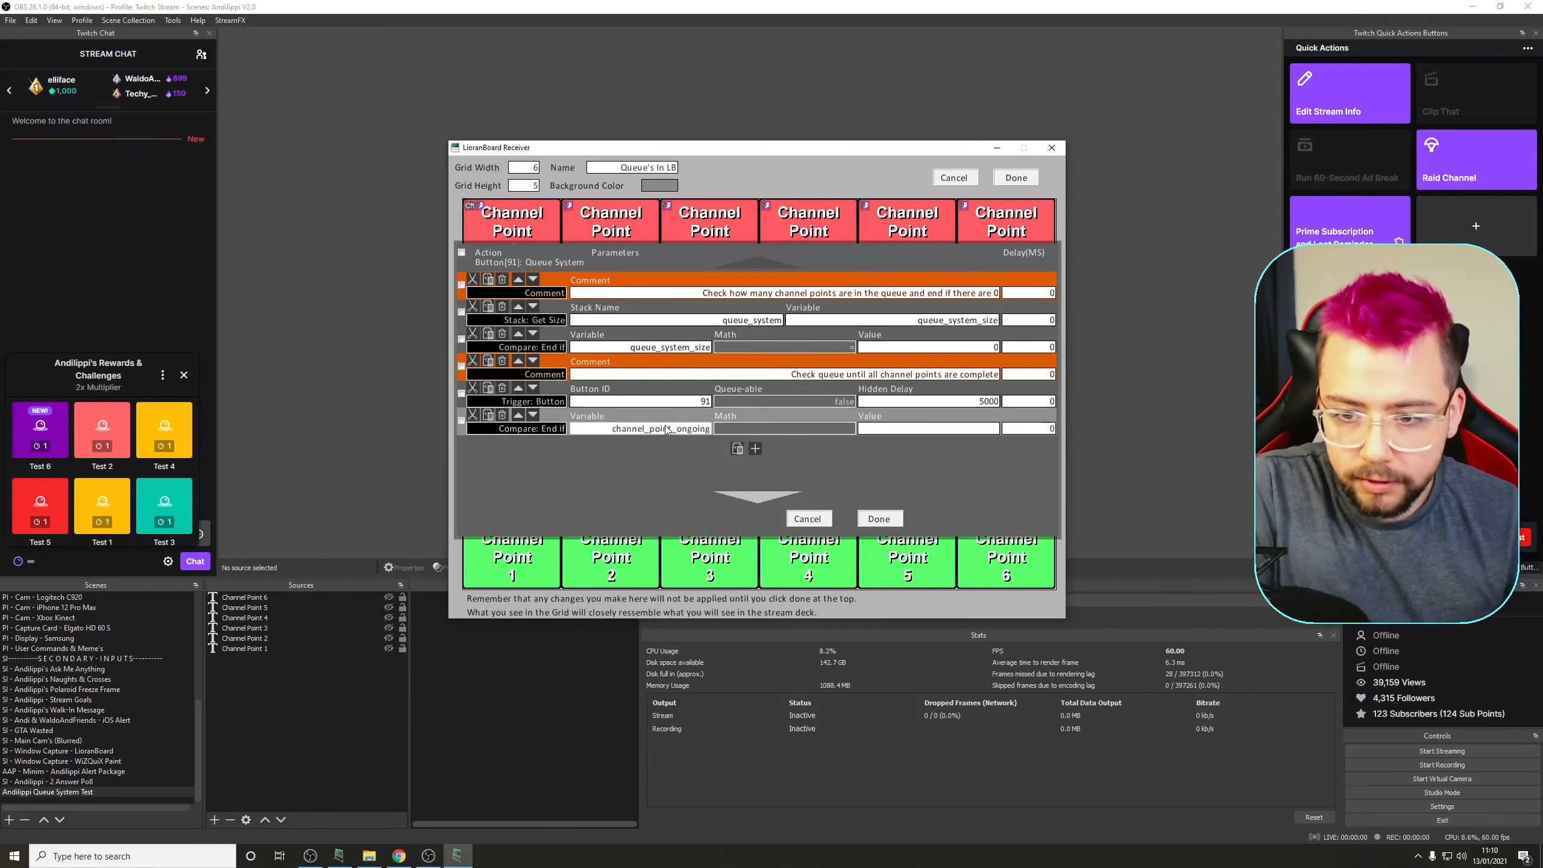
pyautogui.click(769, 429)
pyautogui.click(808, 435)
pyautogui.click(931, 429)
pyautogui.write('1')
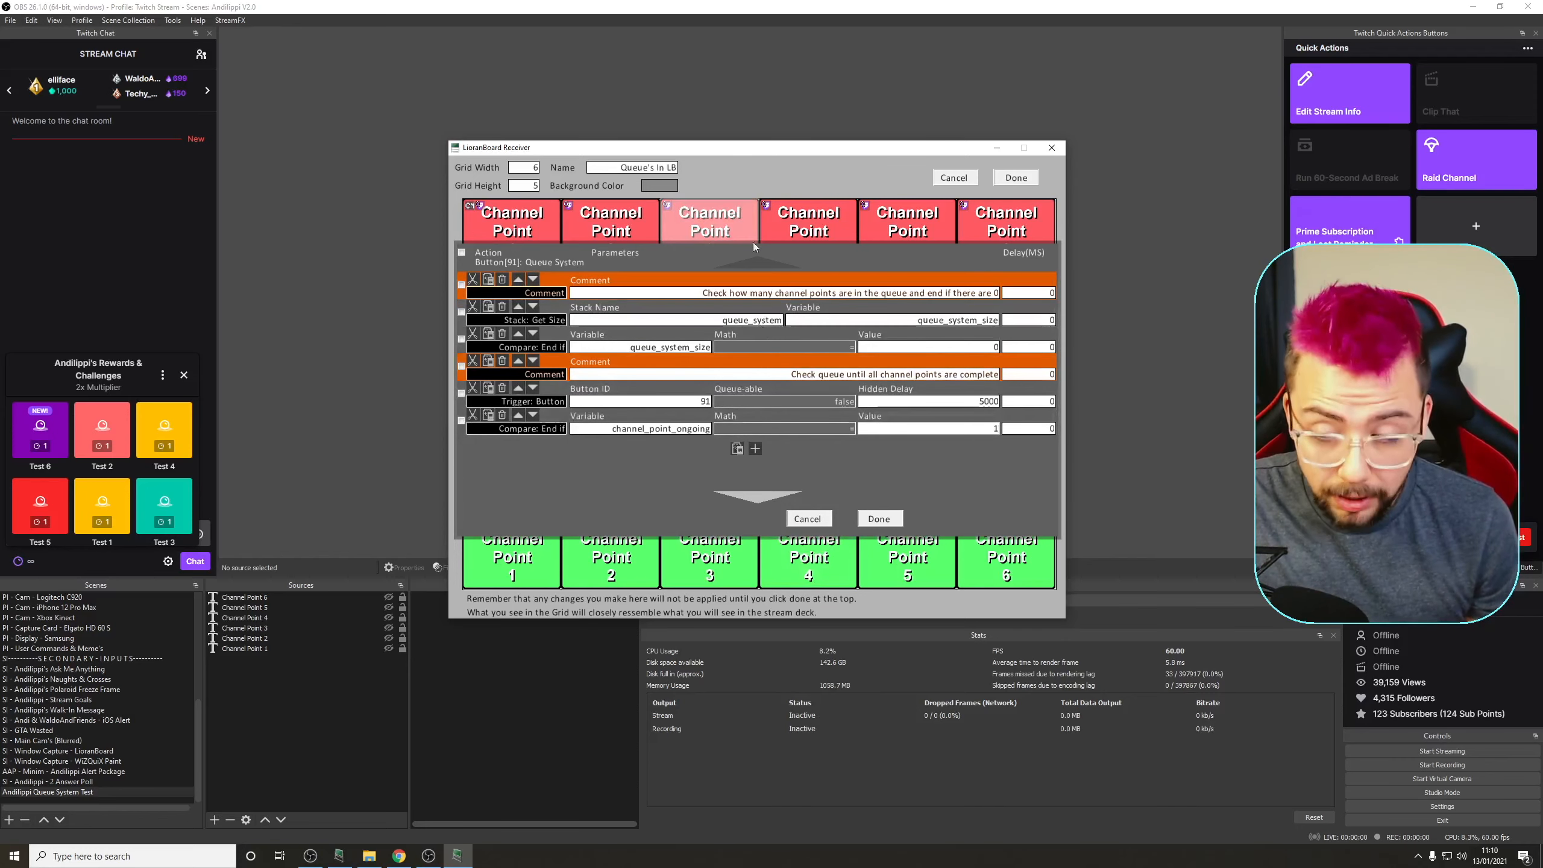
pyautogui.moveTo(632, 429); pyautogui.dragTo(698, 431)
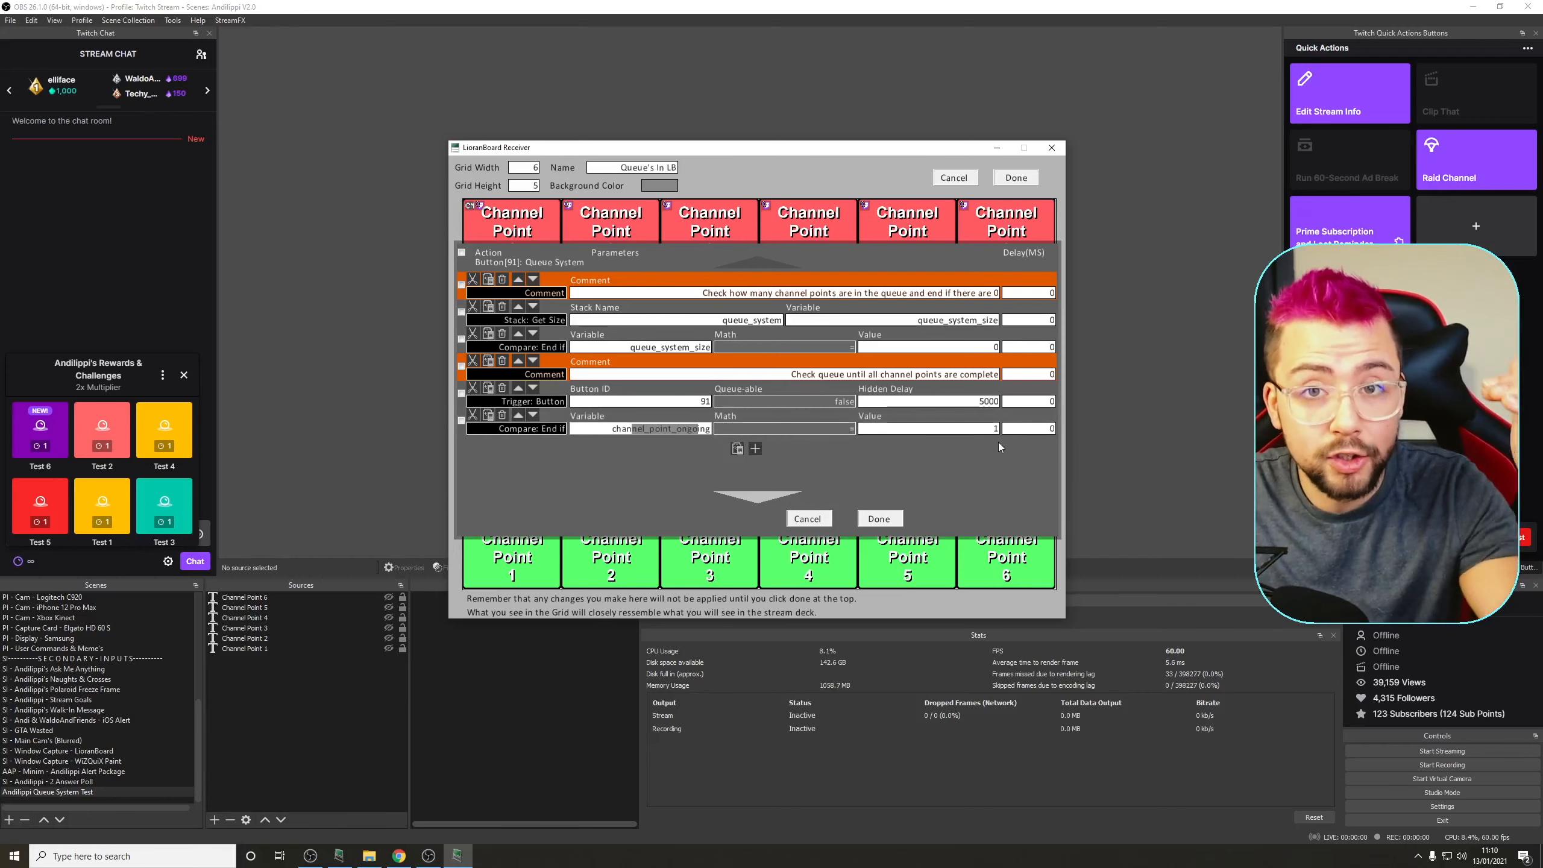
# Add a Comment command at the end of the list with the text "Pull channel point redeemable from the stack"
pyautogui.scroll(-1, 986, 443)
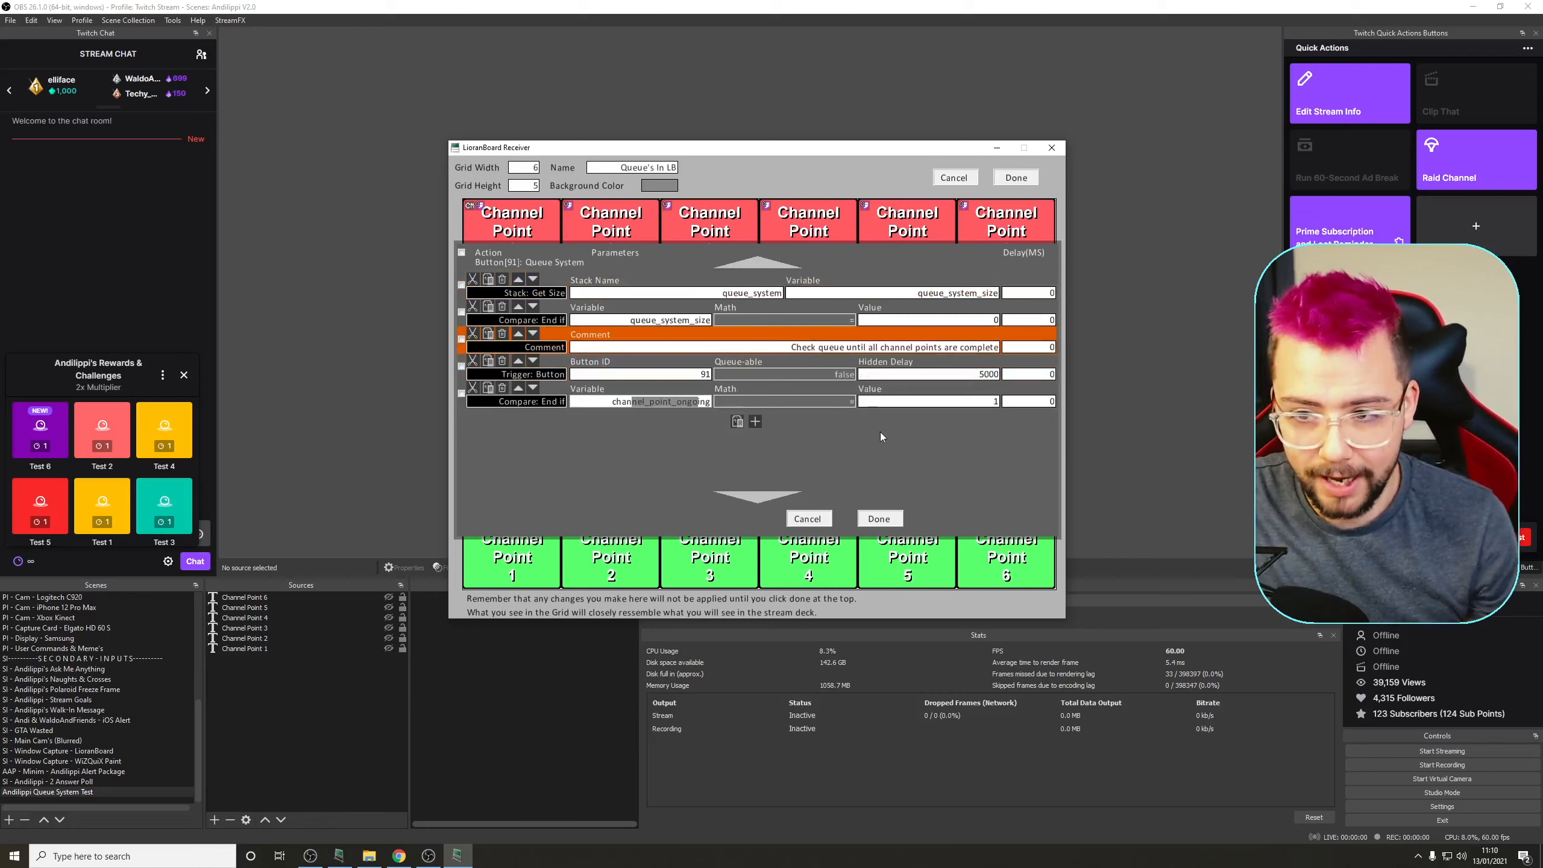
pyautogui.scroll(-1, 880, 434)
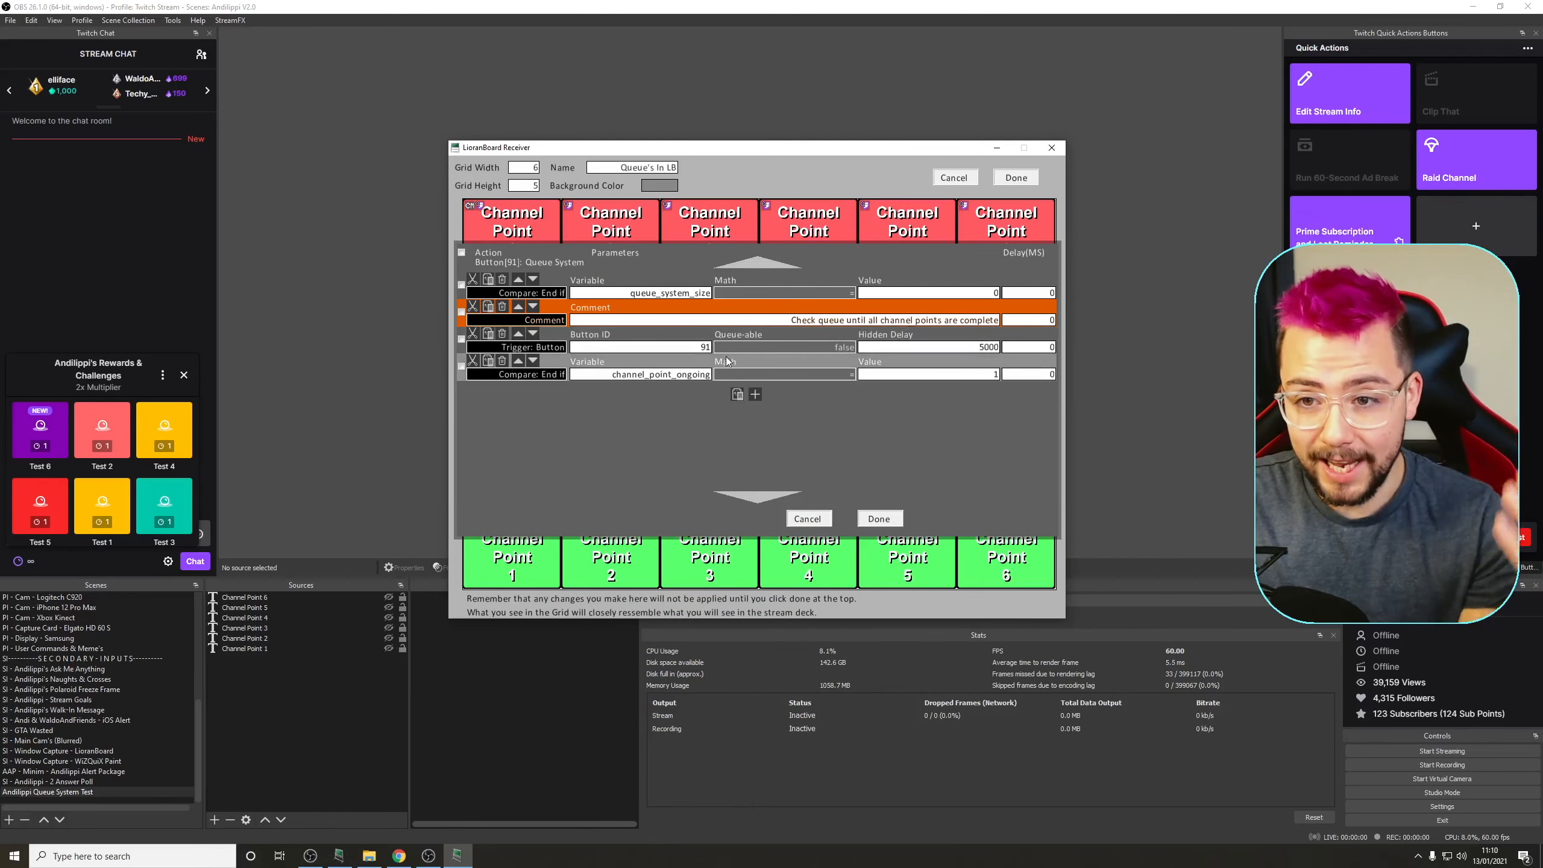
pyautogui.click(755, 394)
pyautogui.click(551, 402)
pyautogui.write('comment')
pyautogui.click(606, 391)
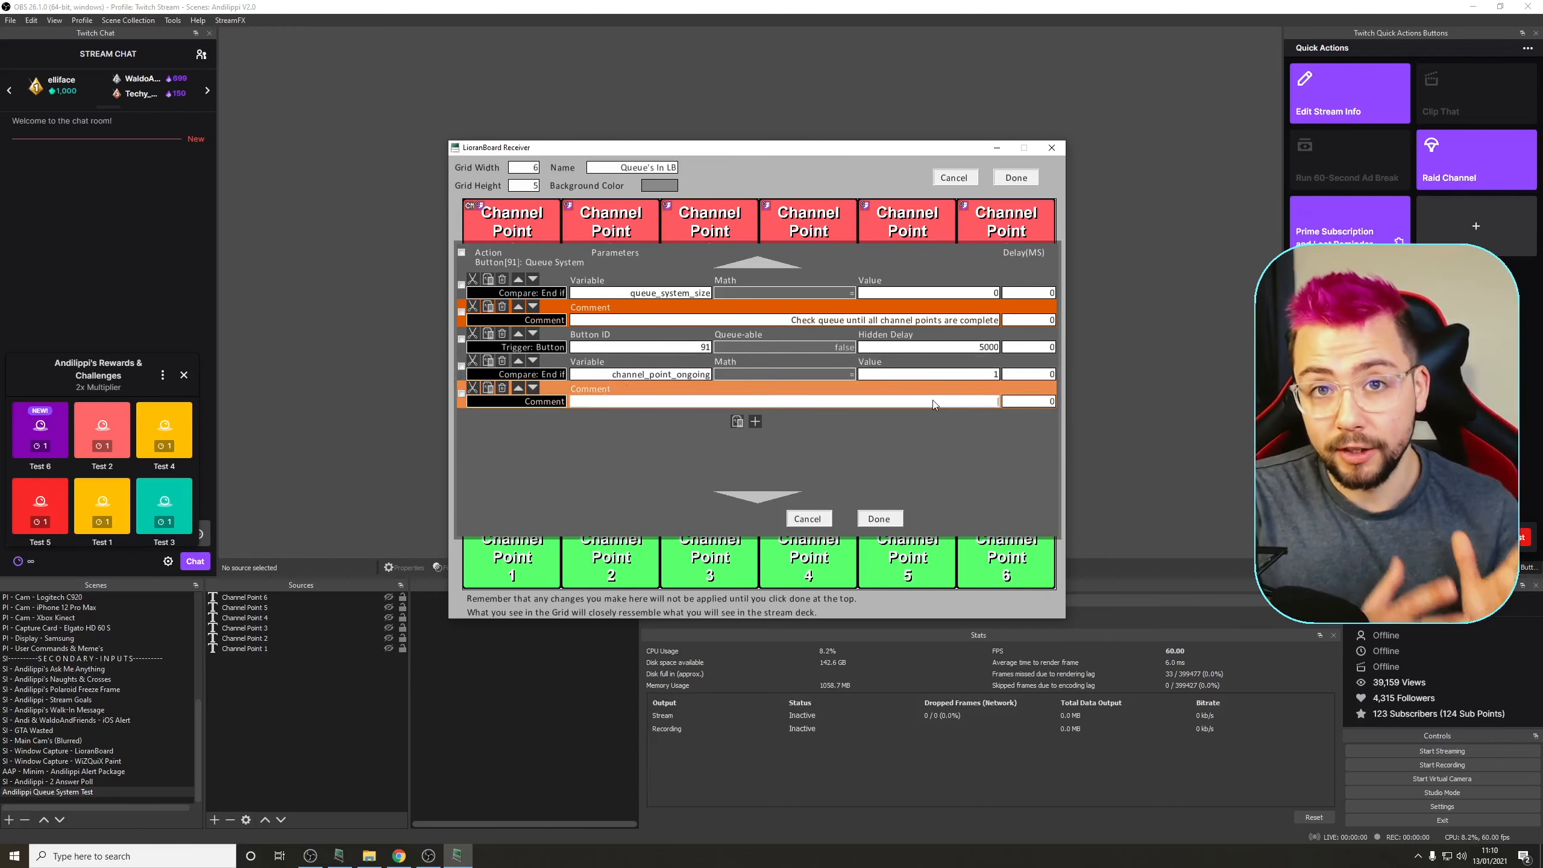
pyautogui.write('Pull chan')
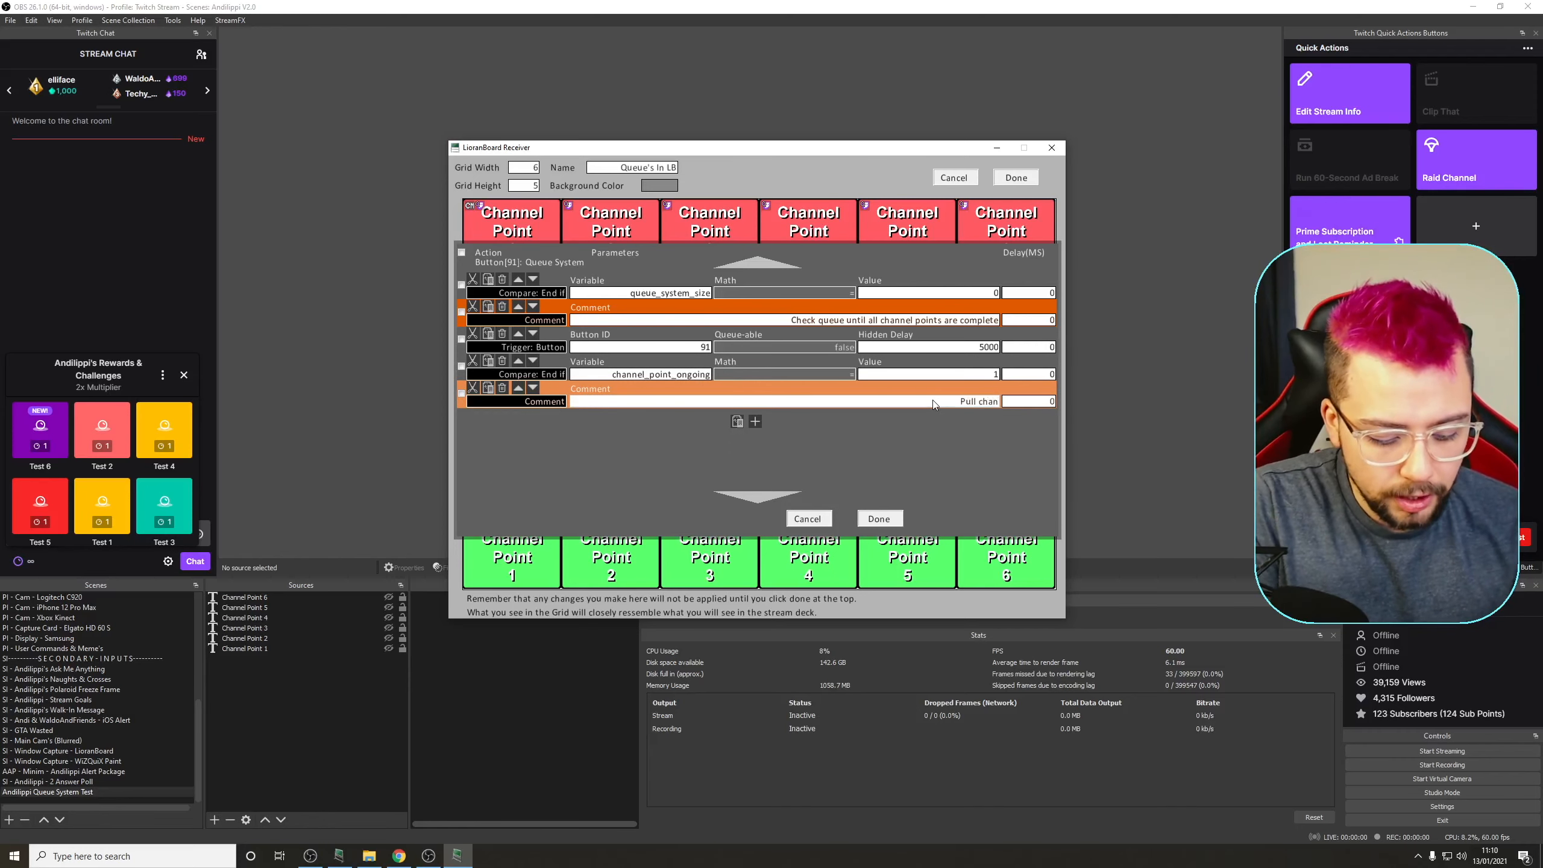
pyautogui.write('nel point redeemable')
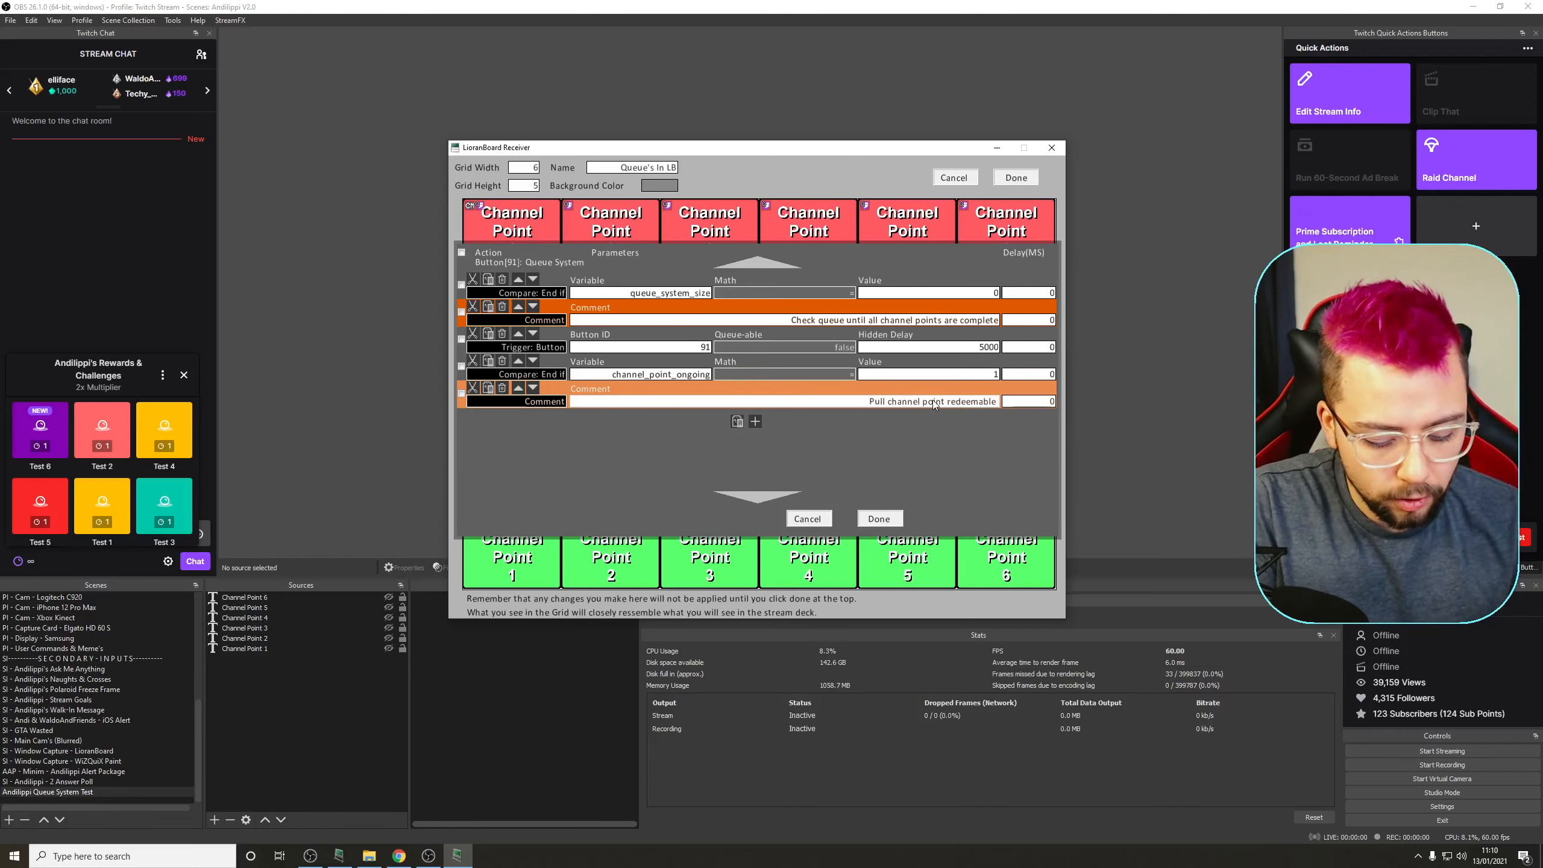
pyautogui.write(' from the stack')
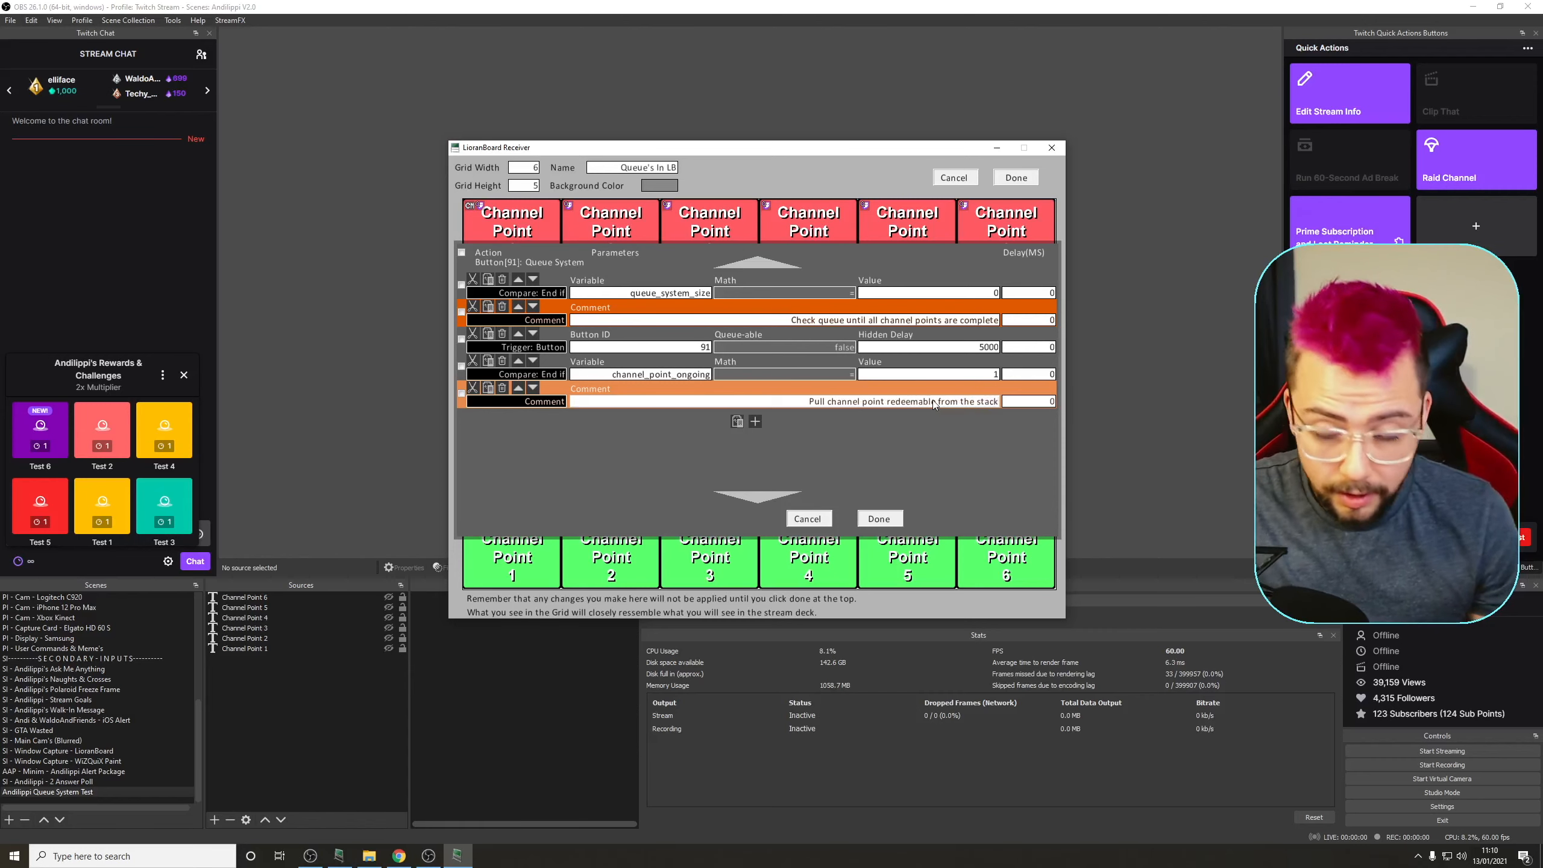
# Add a Stack: Pull command below the last comment
pyautogui.click(755, 422)
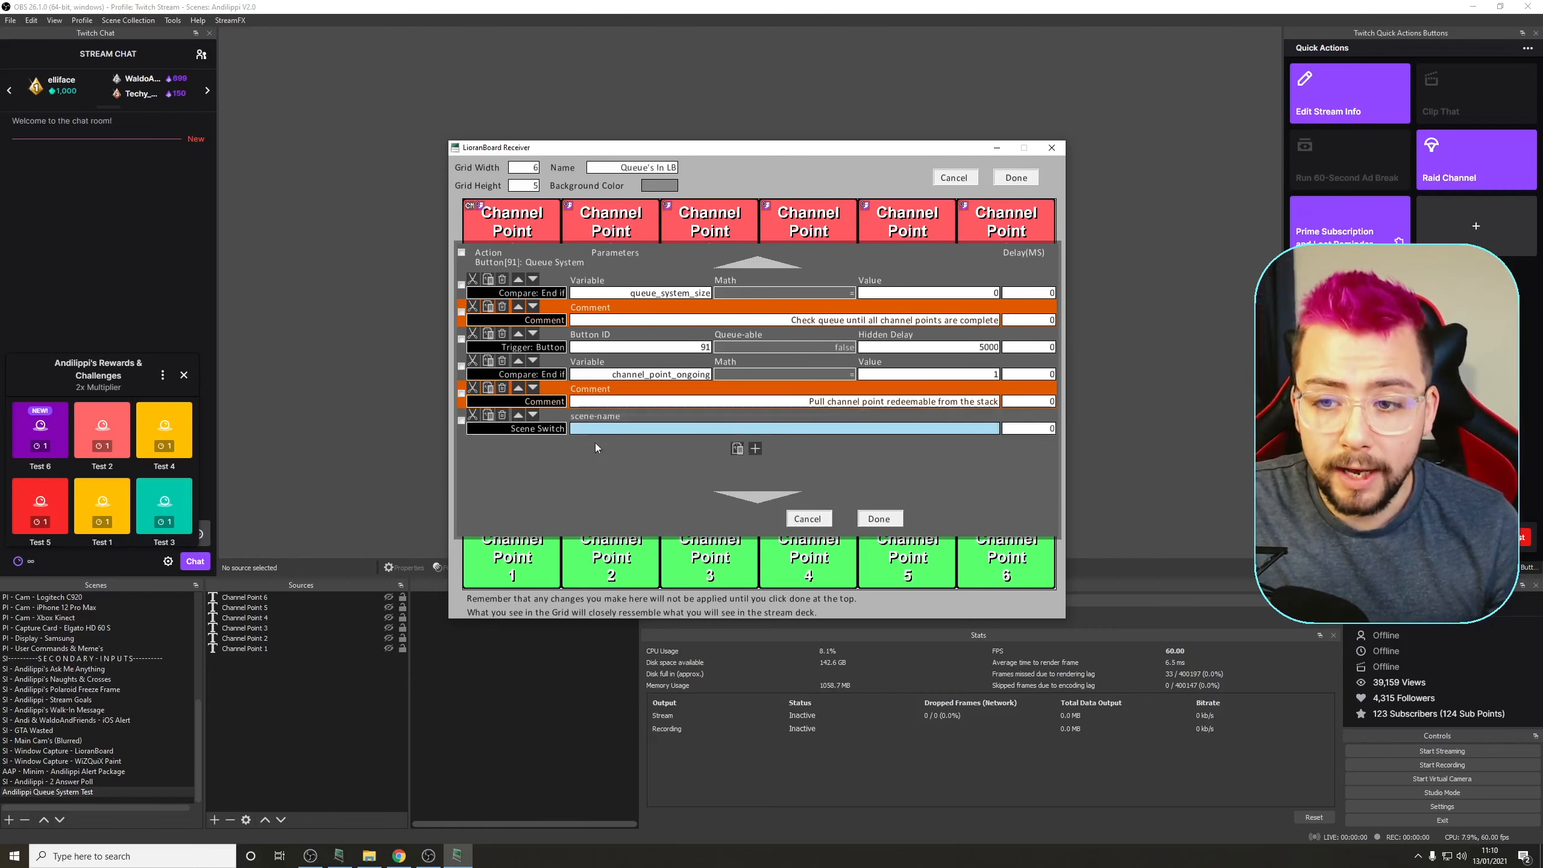
pyautogui.click(538, 428)
pyautogui.write('stack')
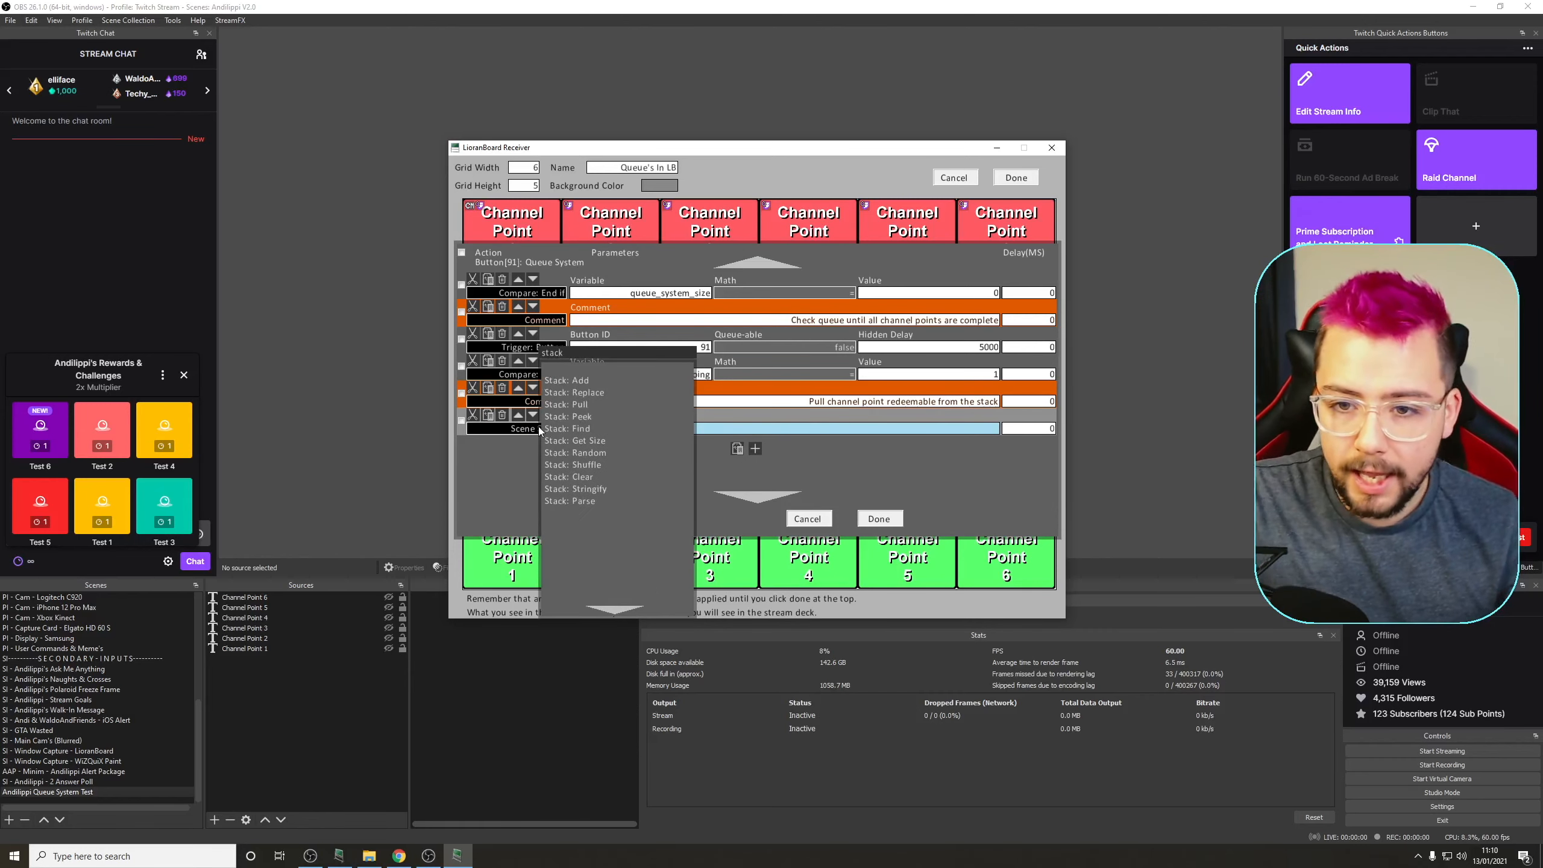
pyautogui.click(576, 405)
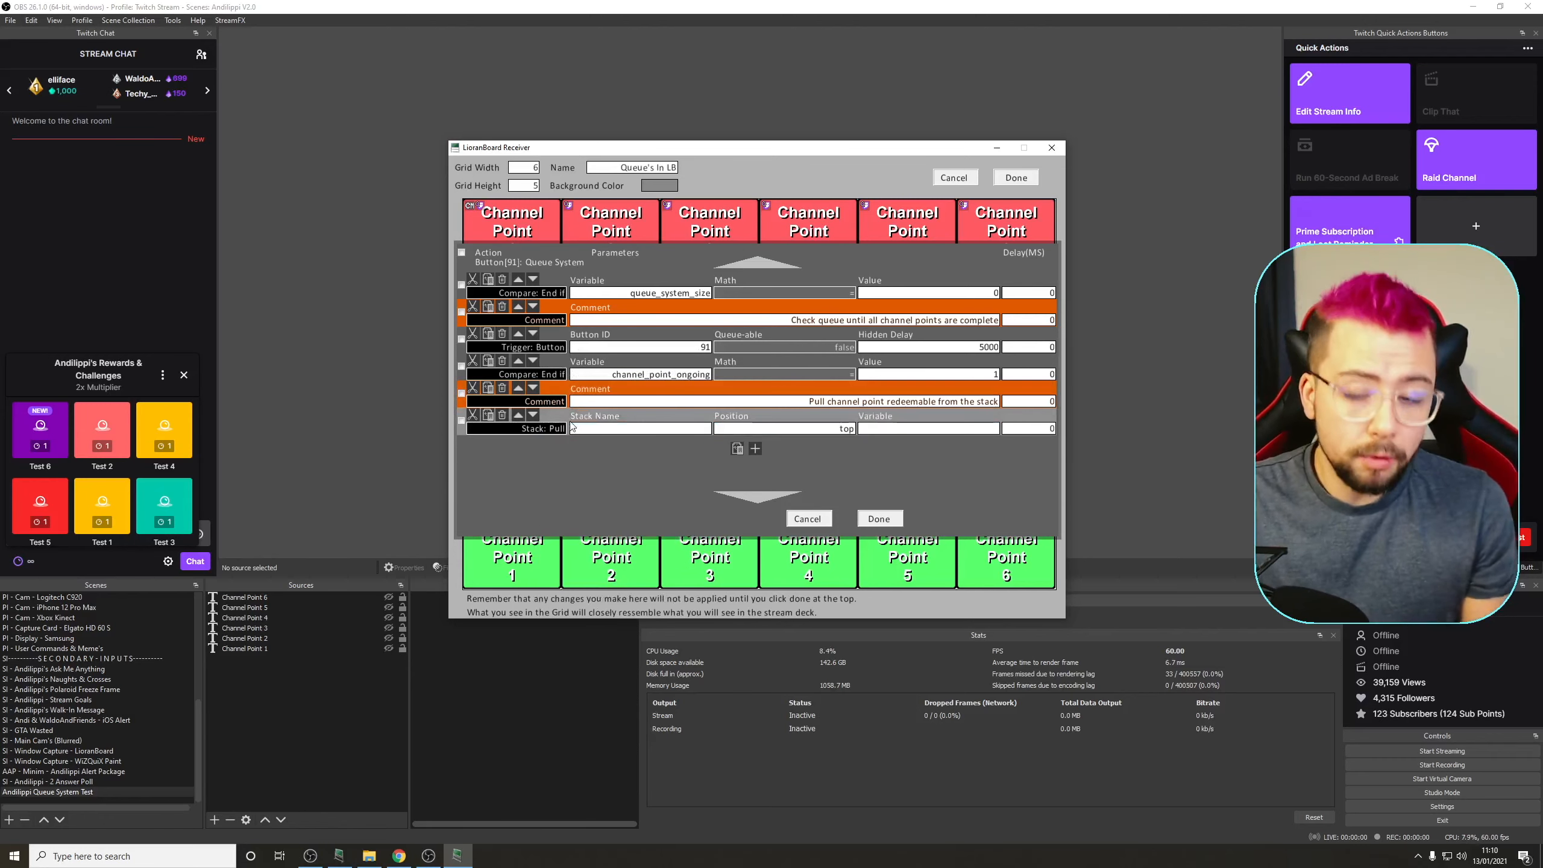
pyautogui.click(557, 429)
pyautogui.write('stack')
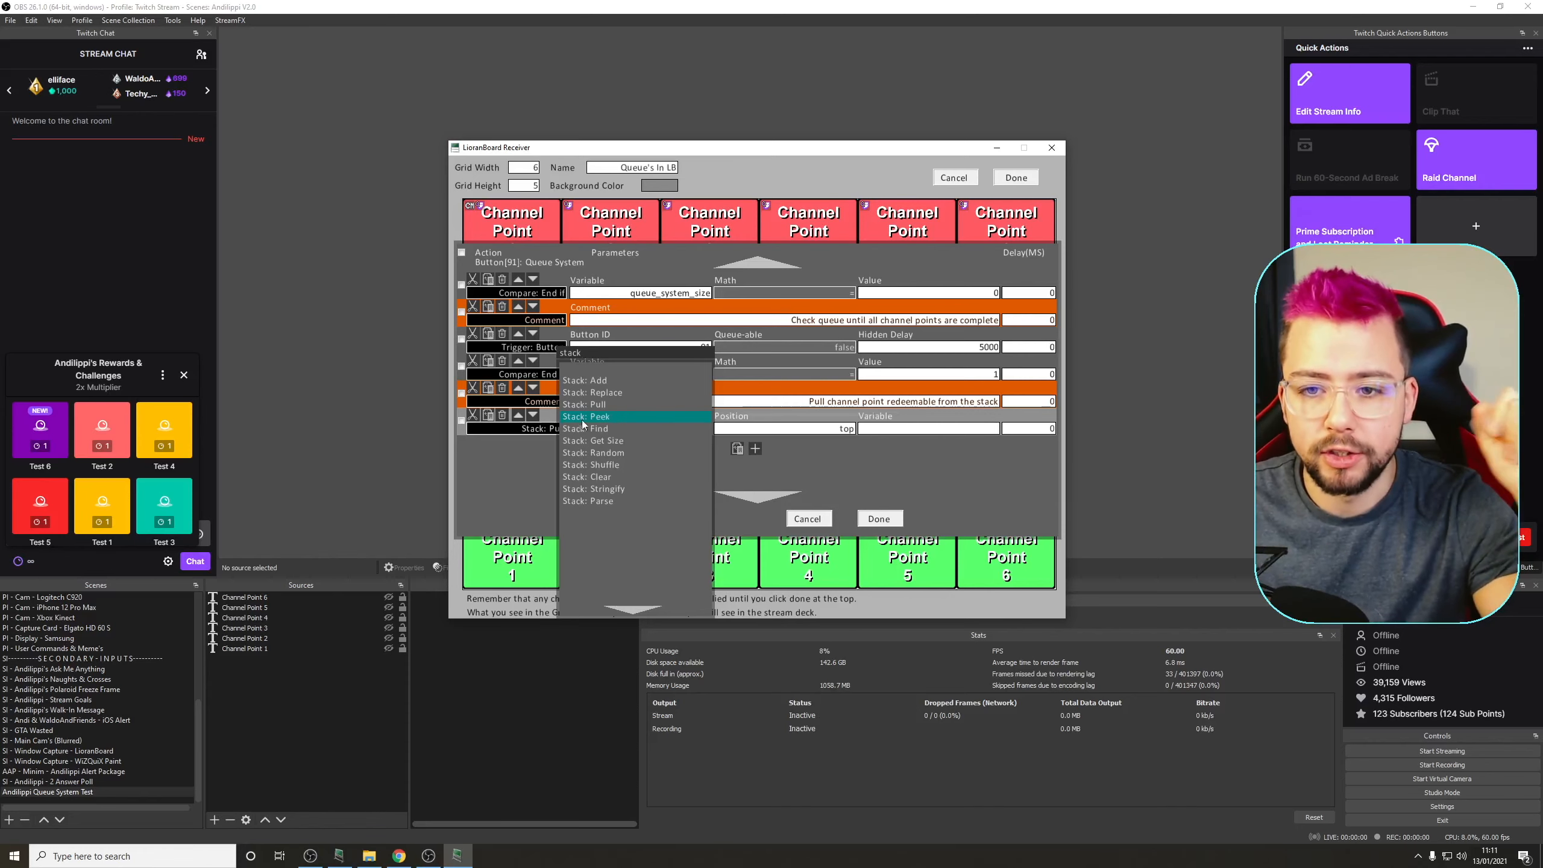
pyautogui.click(527, 444)
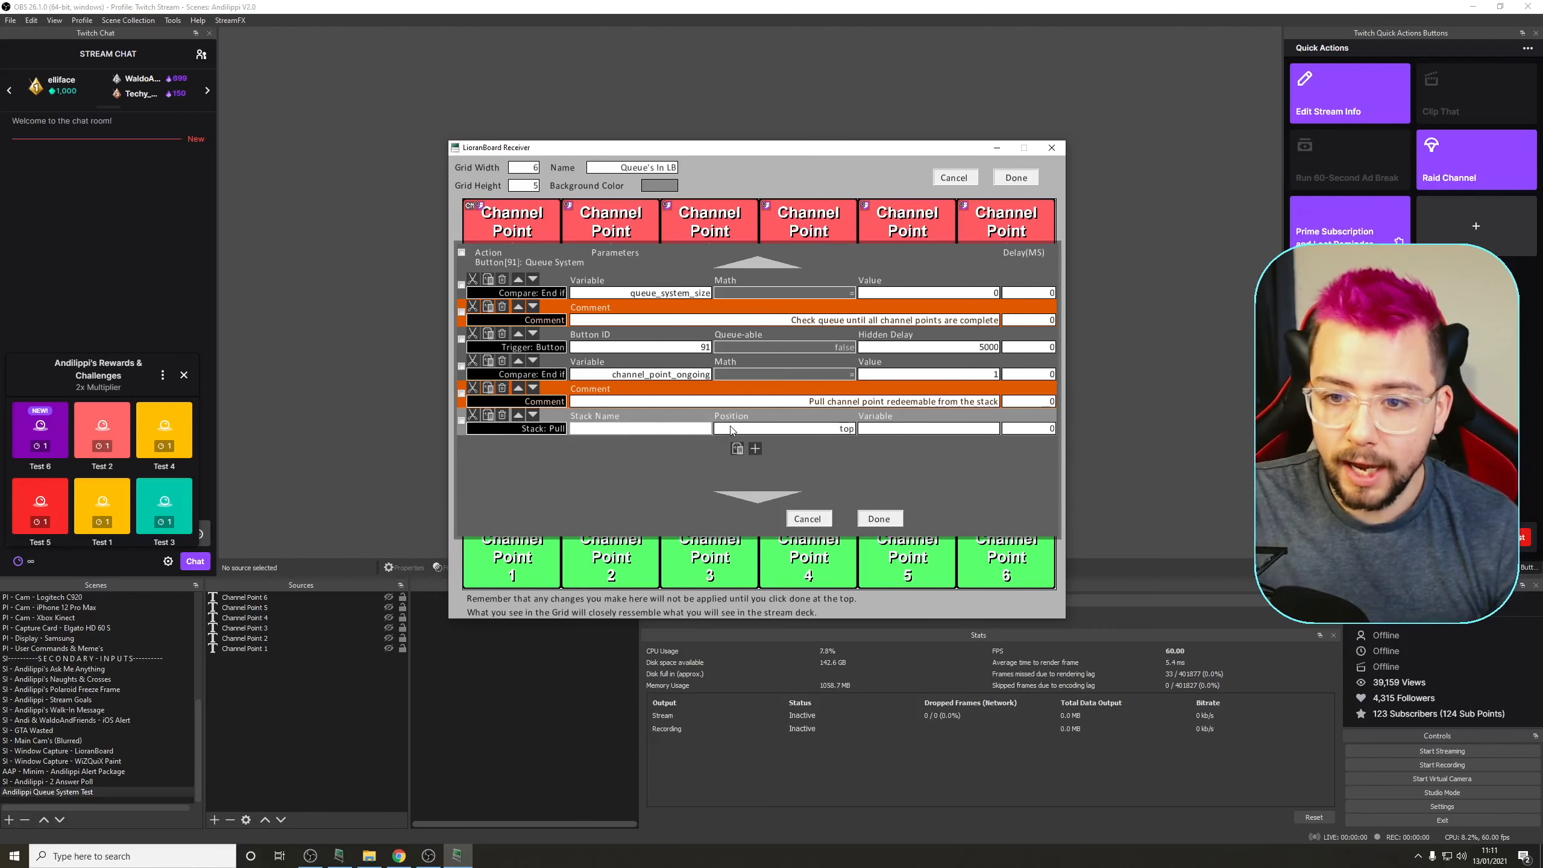
# Set the Stack: Pull command's stack name to queue_system, position to 0 and variable to current_channel_point
pyautogui.write('queue')
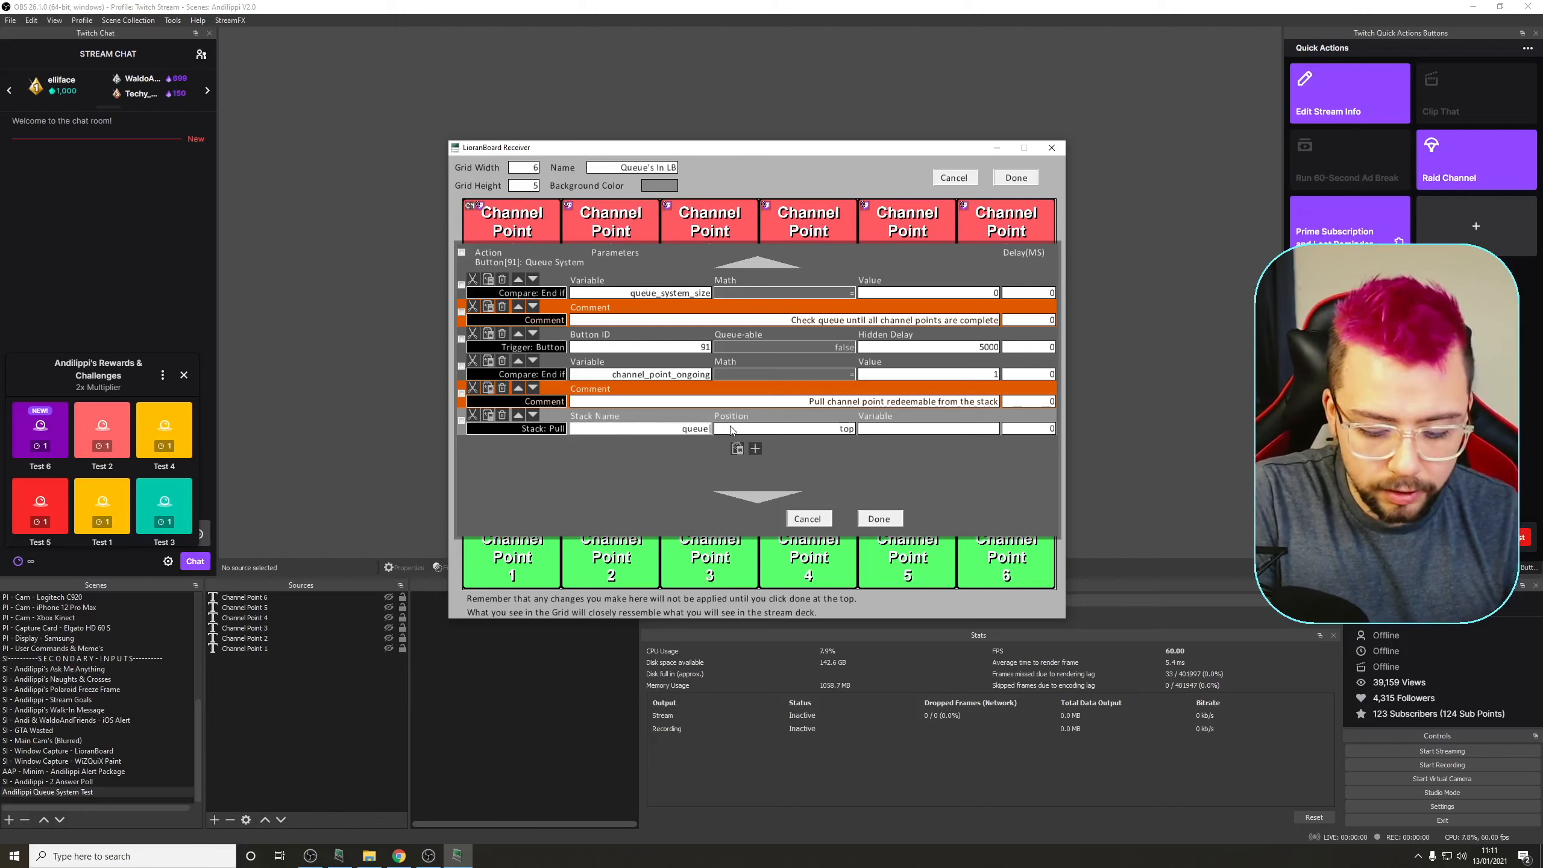
pyautogui.write('_system')
pyautogui.click(731, 430)
pyautogui.write('0')
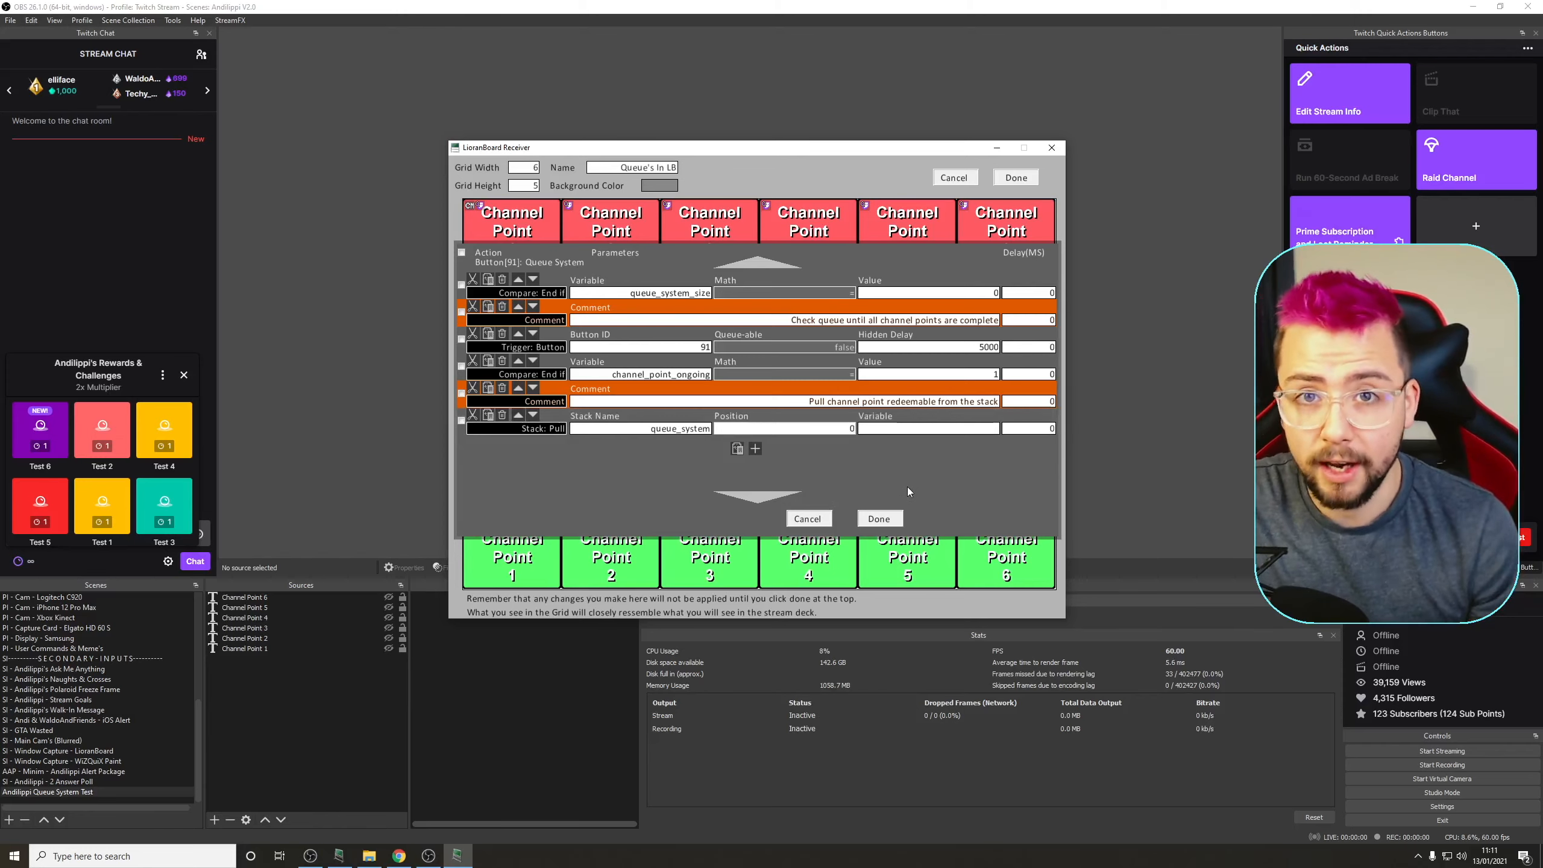
pyautogui.click(992, 429)
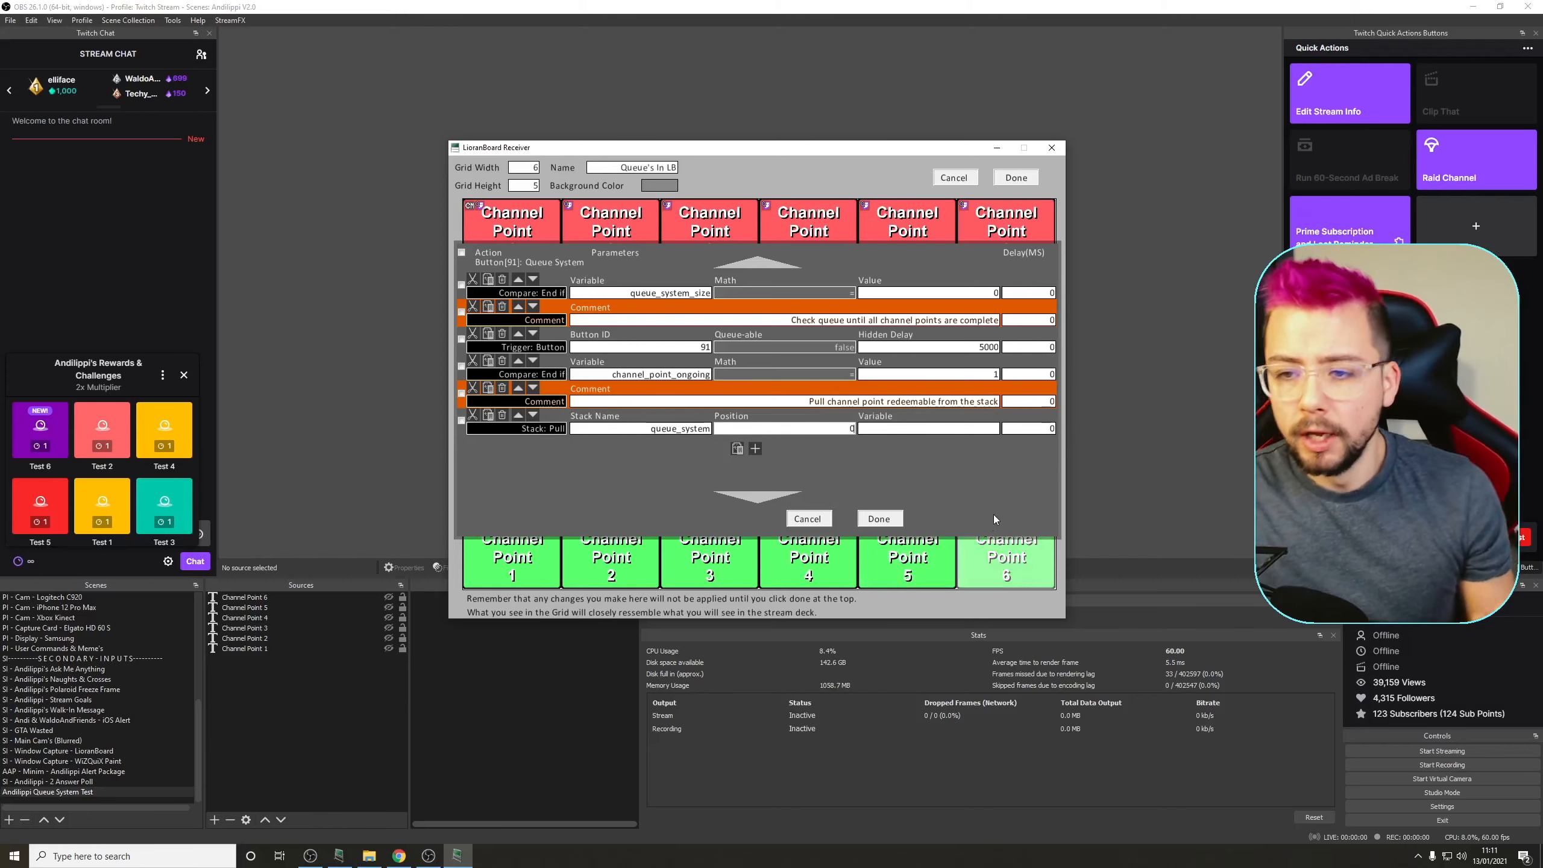
pyautogui.write('current_channel_point')
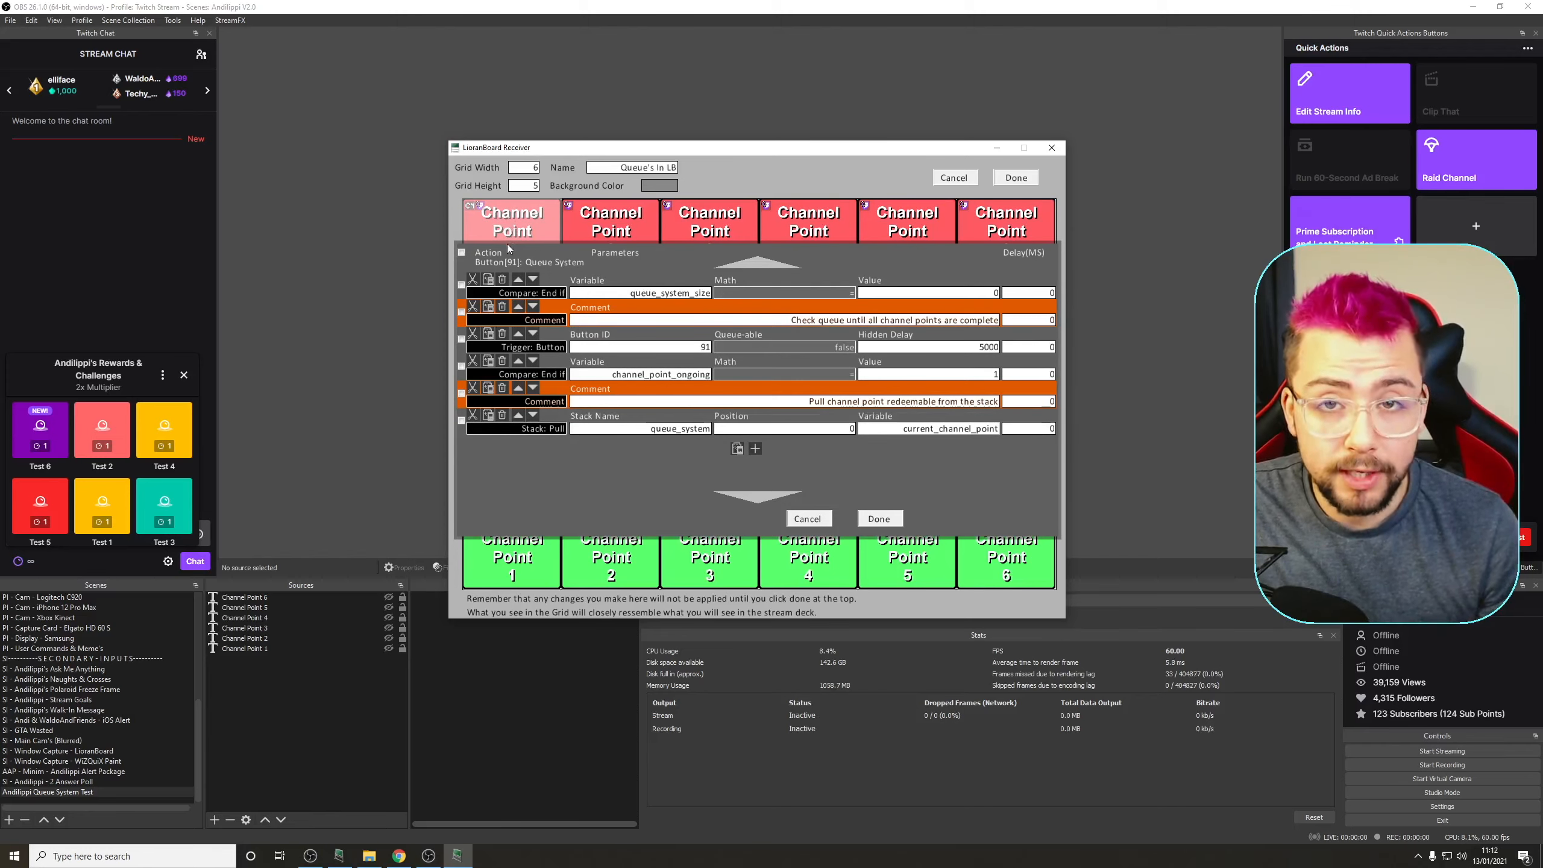
# Add a Compare: End If command below the Stack: Pull command in the Queue System button
pyautogui.scroll(-2, 778, 434)
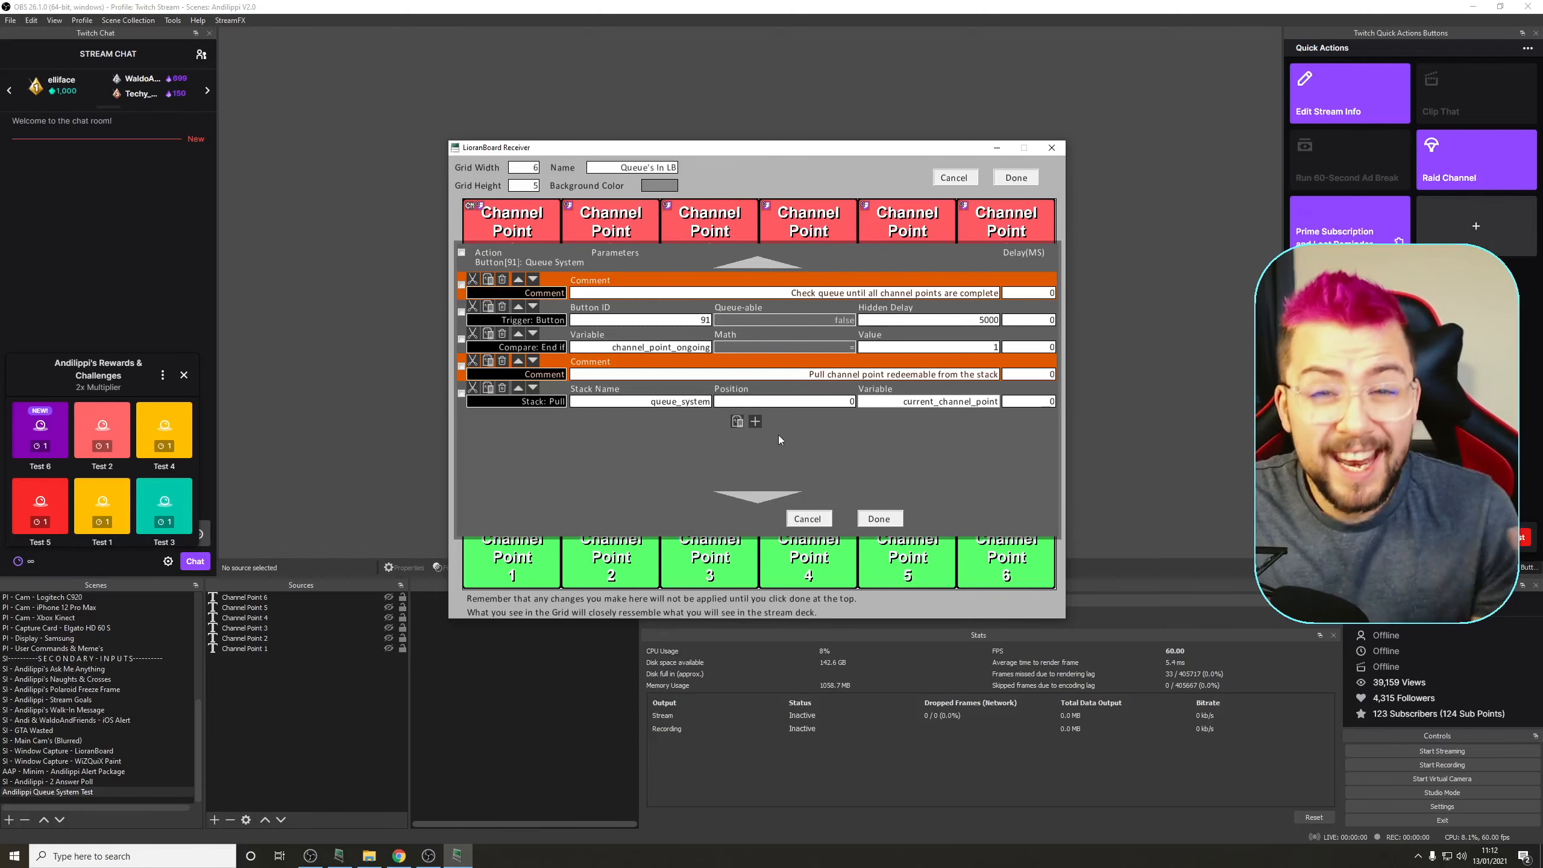
pyautogui.click(755, 395)
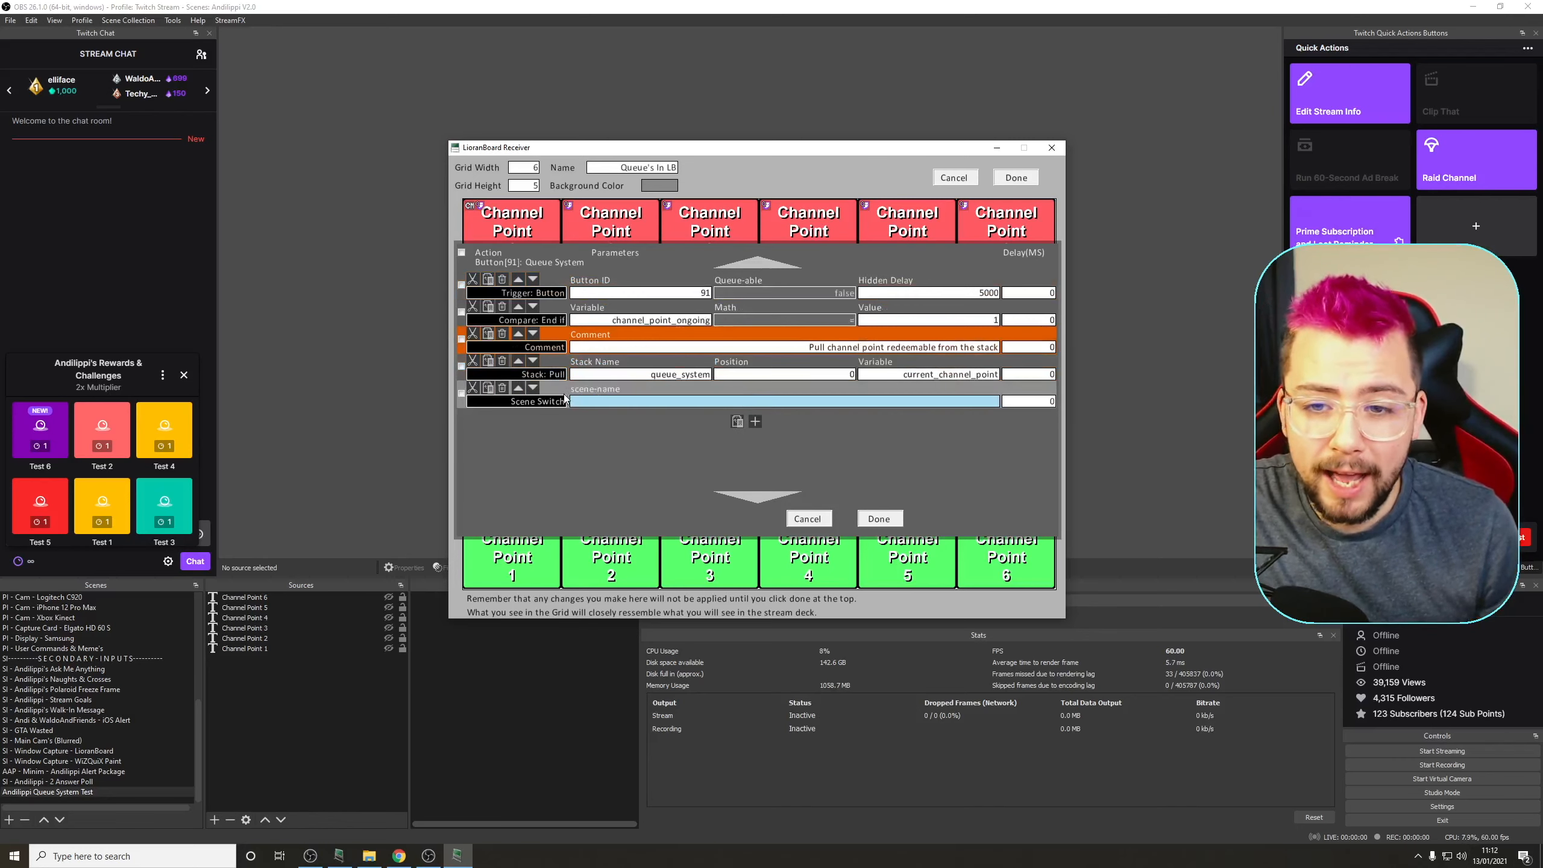
pyautogui.click(554, 402)
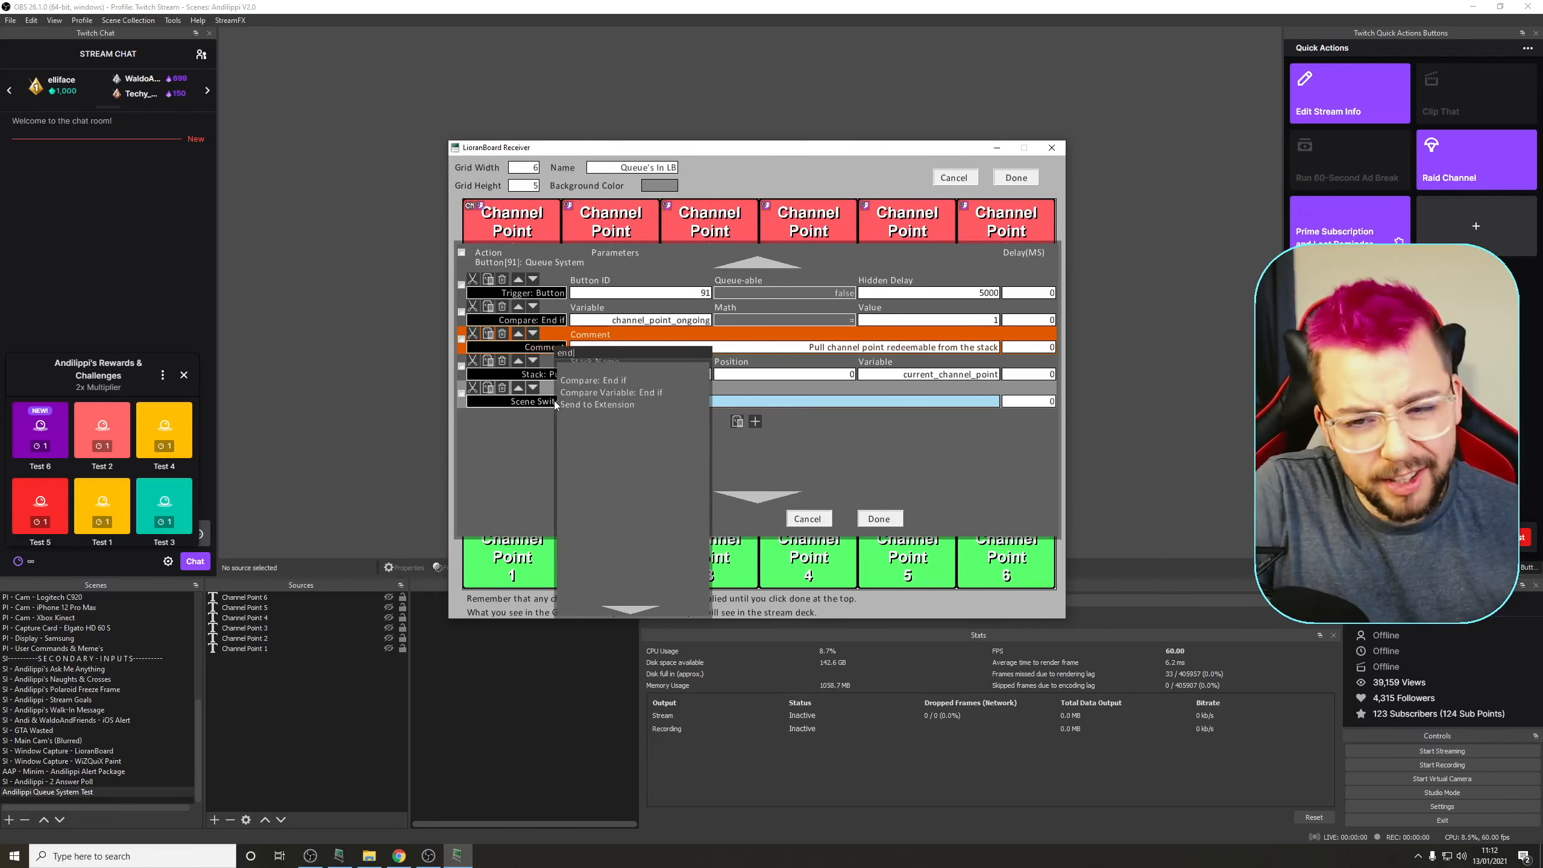
pyautogui.click(626, 384)
# Set the new Compare: End If command's variable to current_channel_point, math to = and value to 0
pyautogui.click(662, 402)
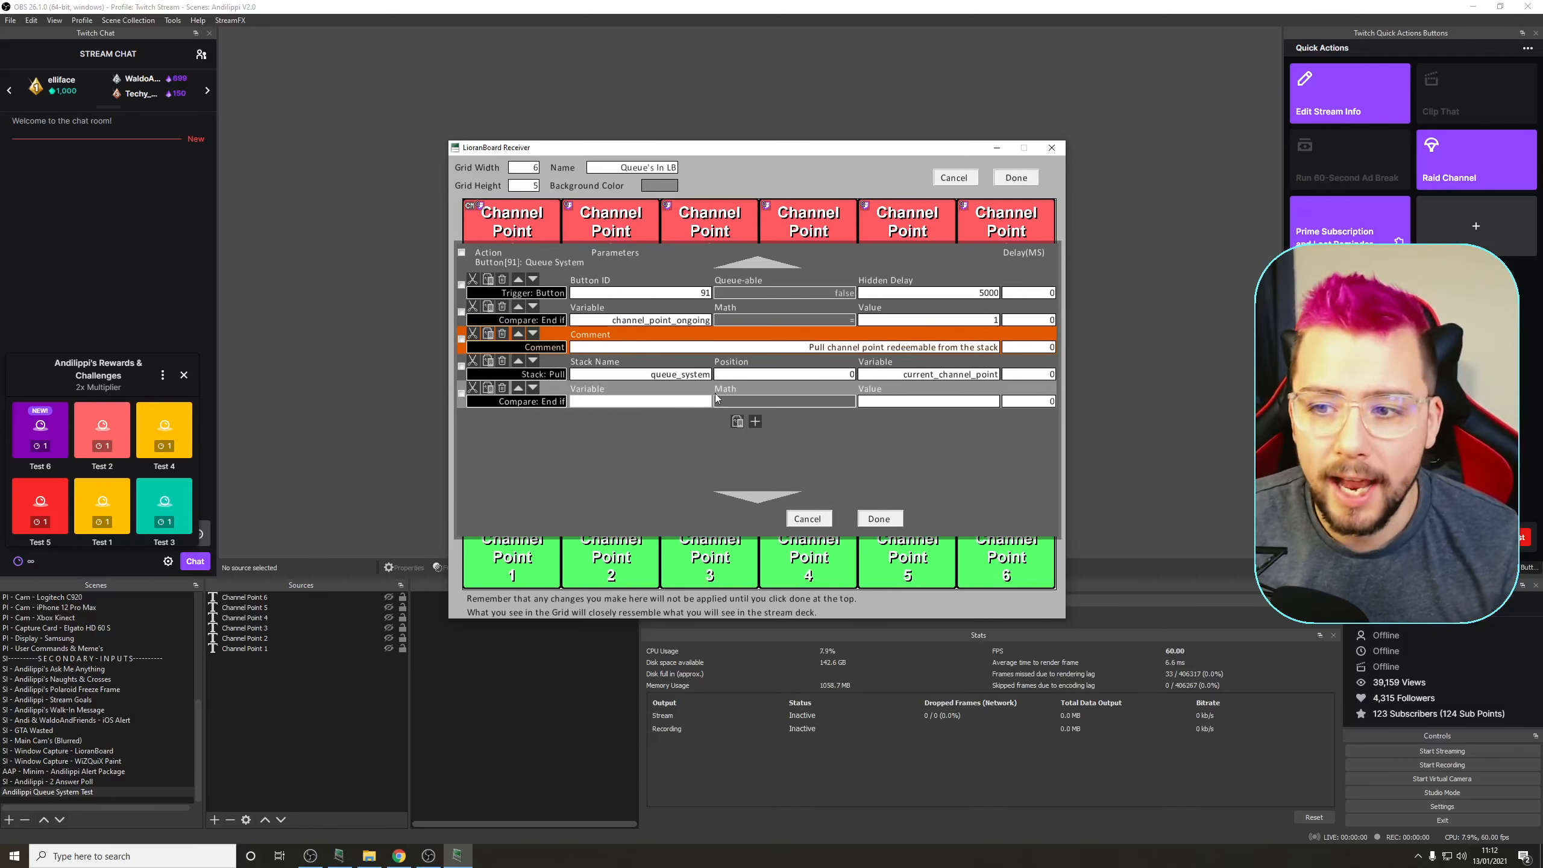
pyautogui.moveTo(886, 376); pyautogui.dragTo(1032, 386)
pyautogui.hotkey('ctrl', 'c')
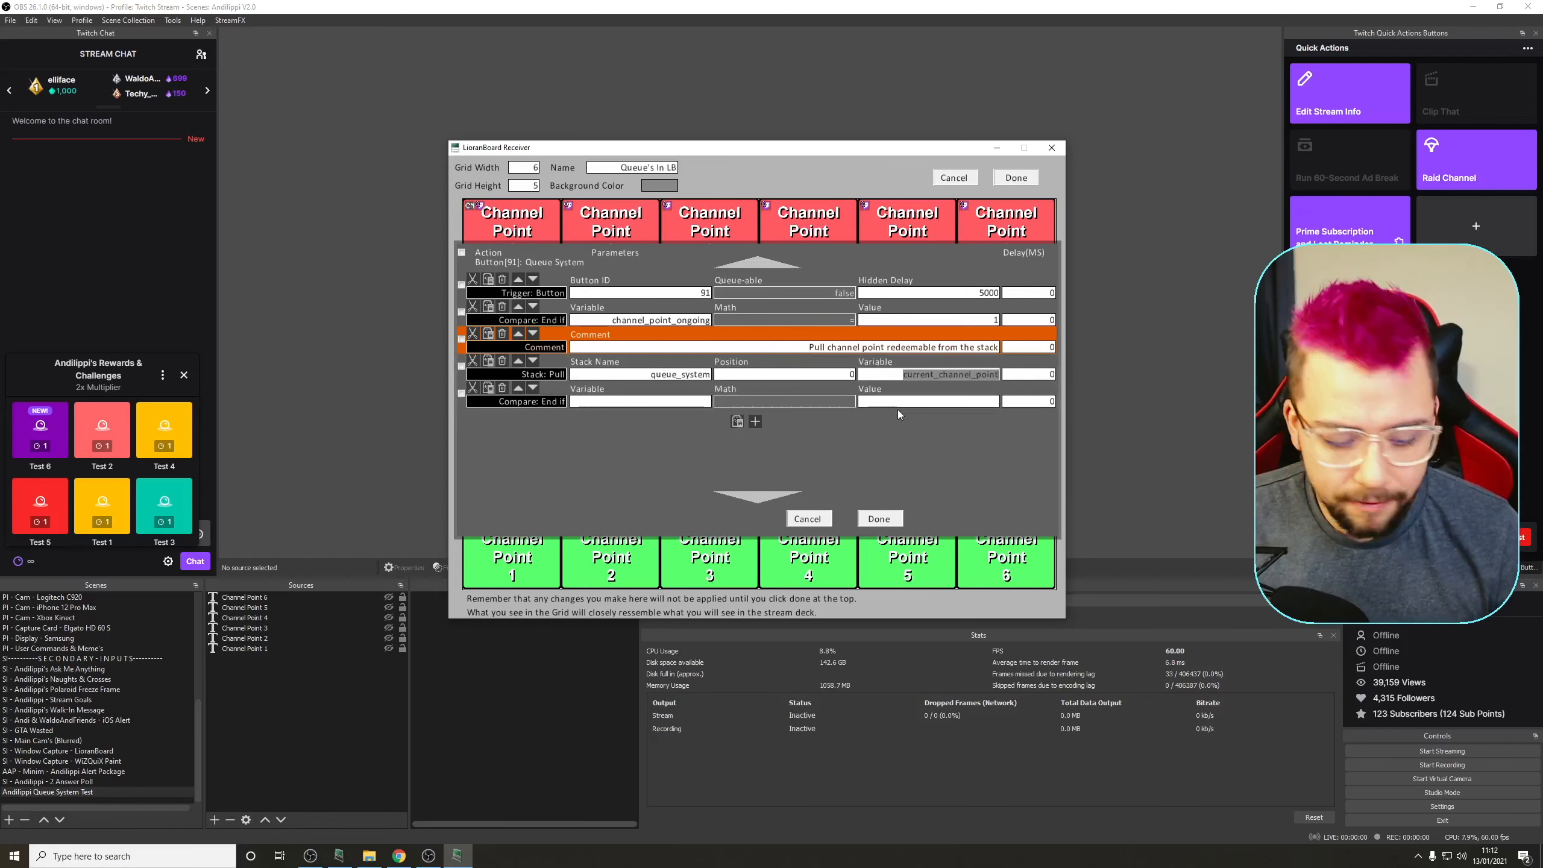
pyautogui.click(643, 403)
pyautogui.hotkey('ctrl', 'v')
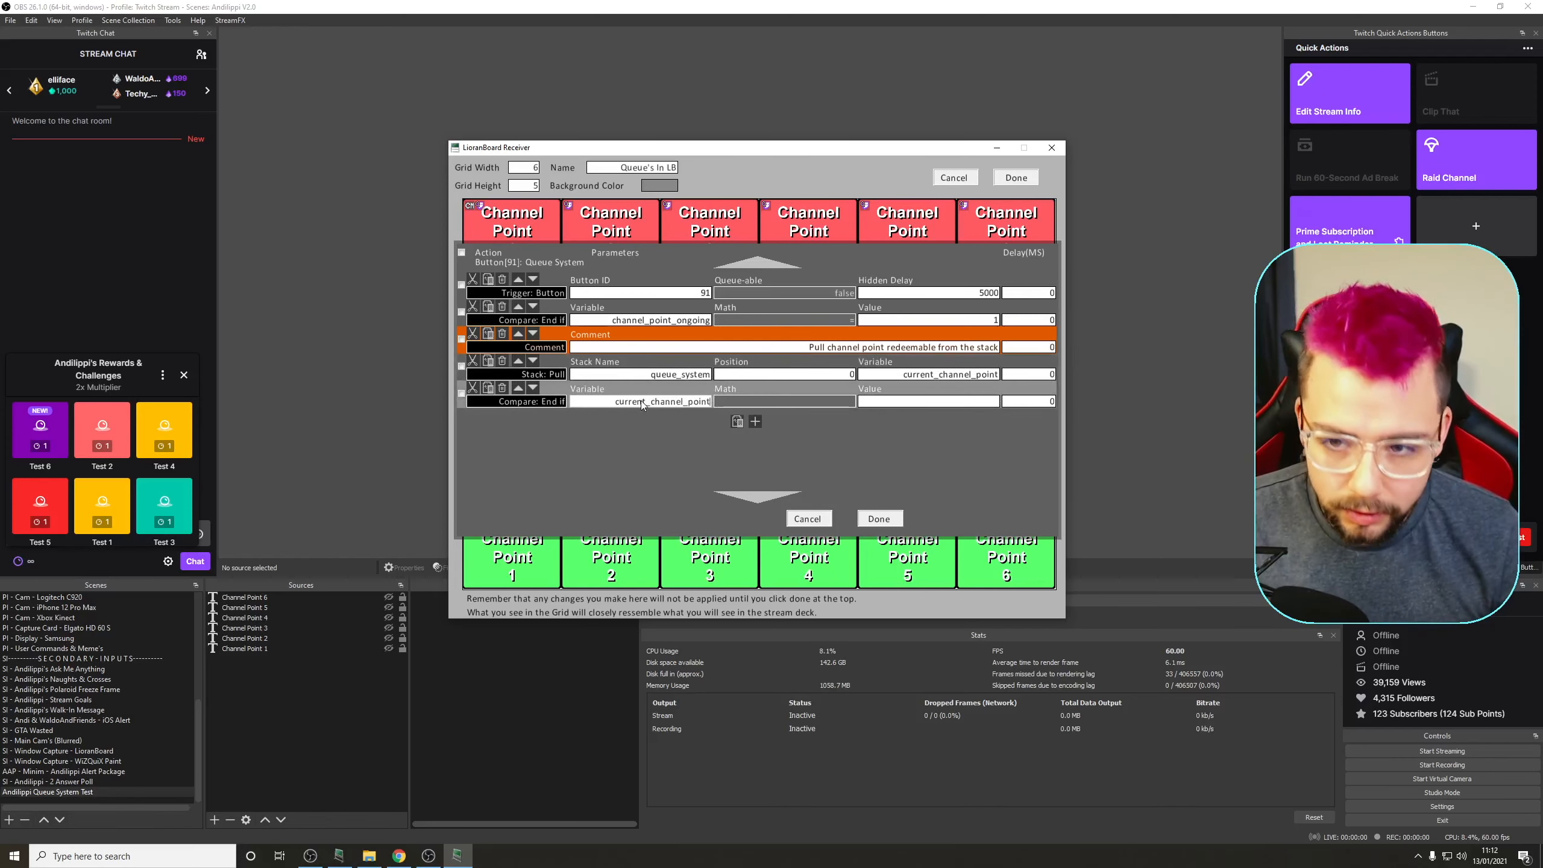
pyautogui.click(773, 401)
pyautogui.click(783, 405)
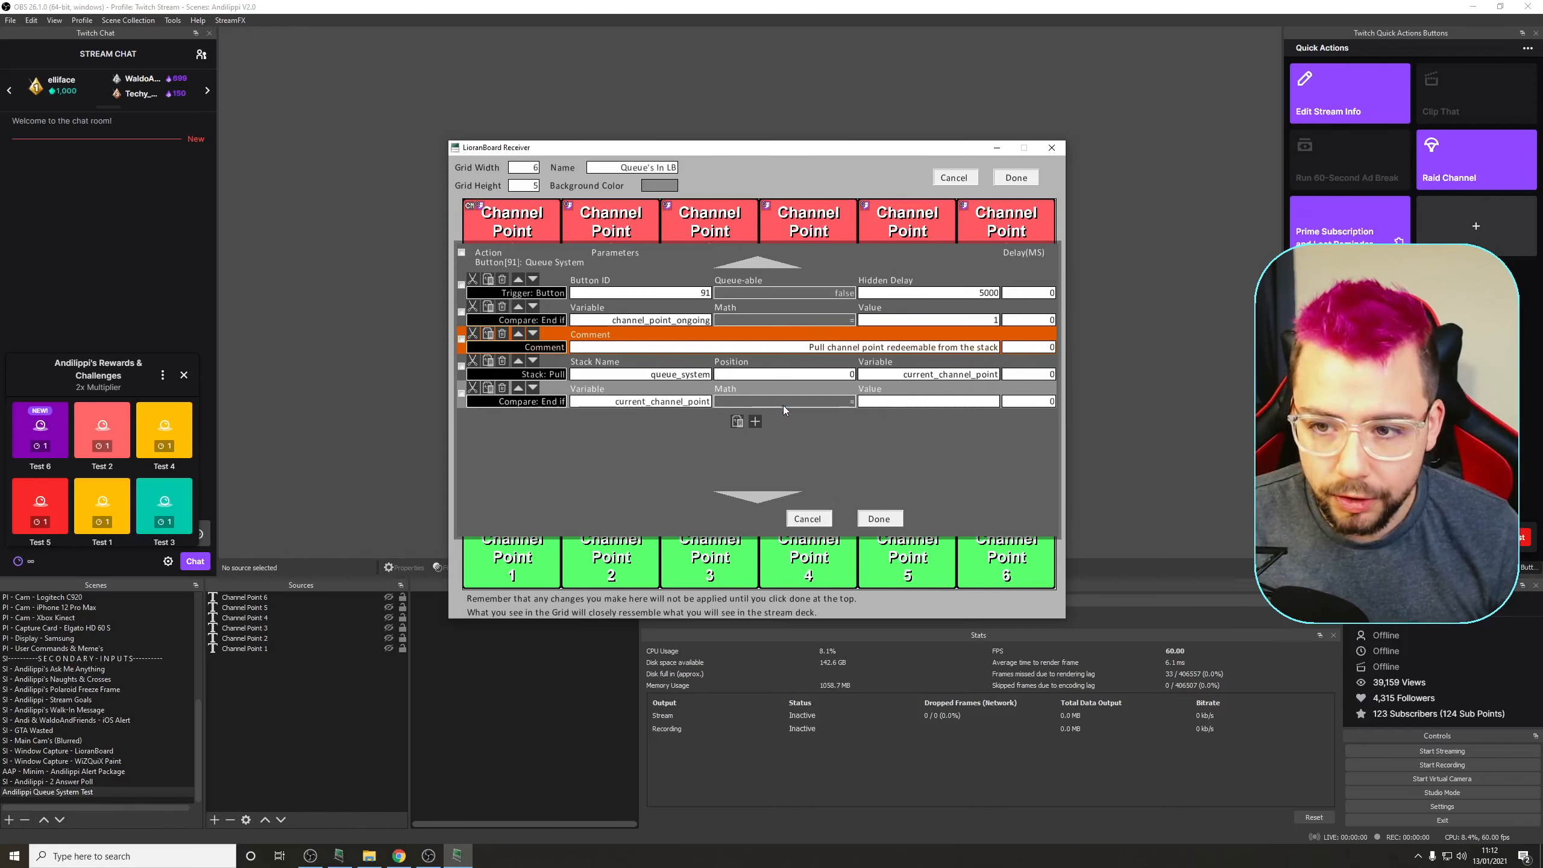
pyautogui.click(922, 403)
pyautogui.write('0')
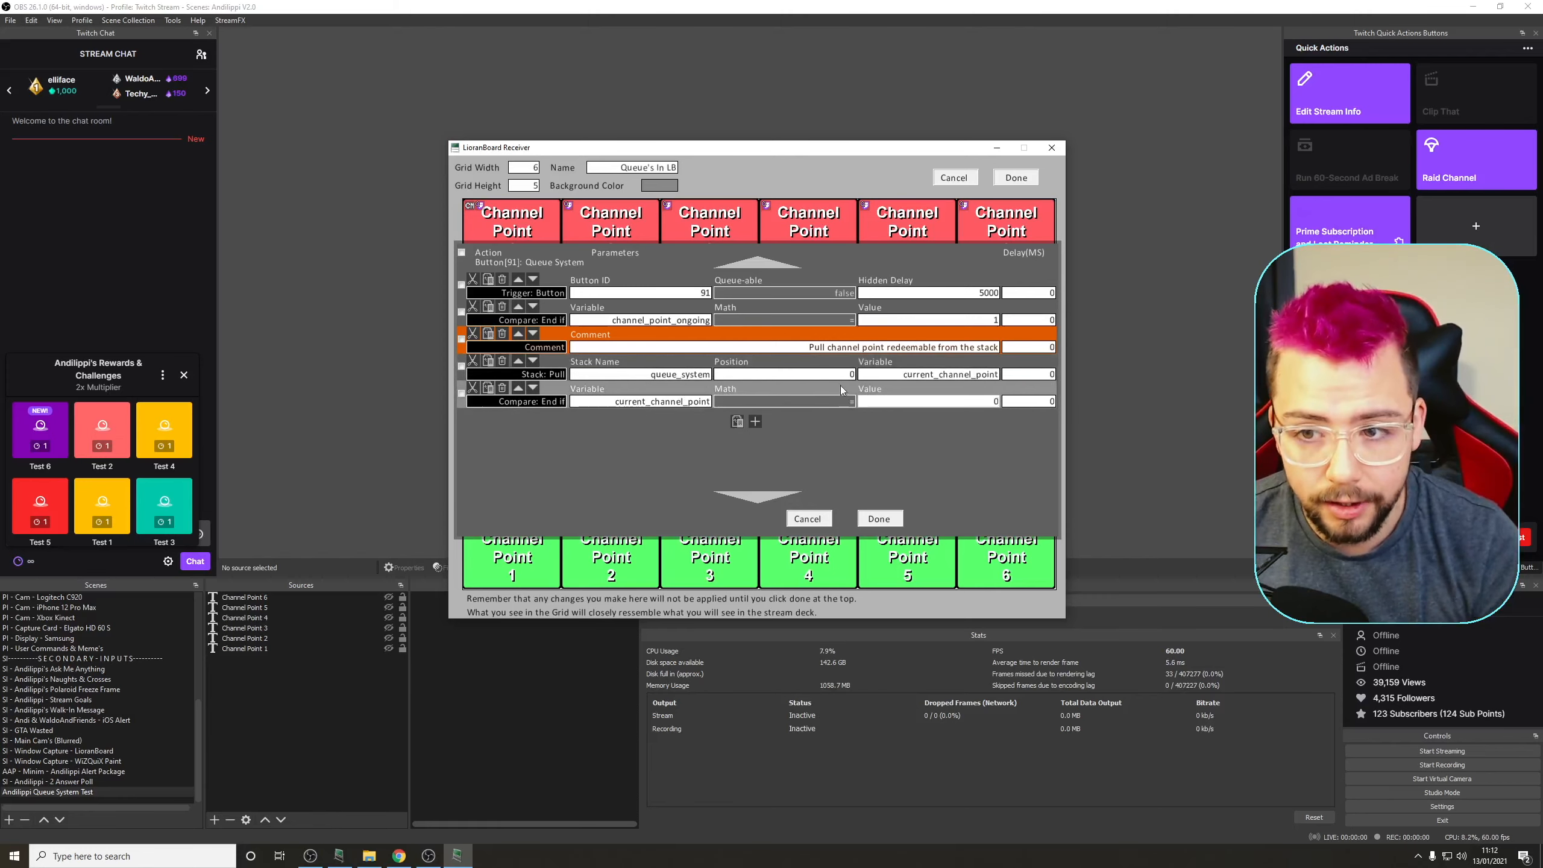
# Add a Comment command at the end of the list with the text "Check if Channel Point 1 has been redeemed"
pyautogui.scroll(-1, 797, 415)
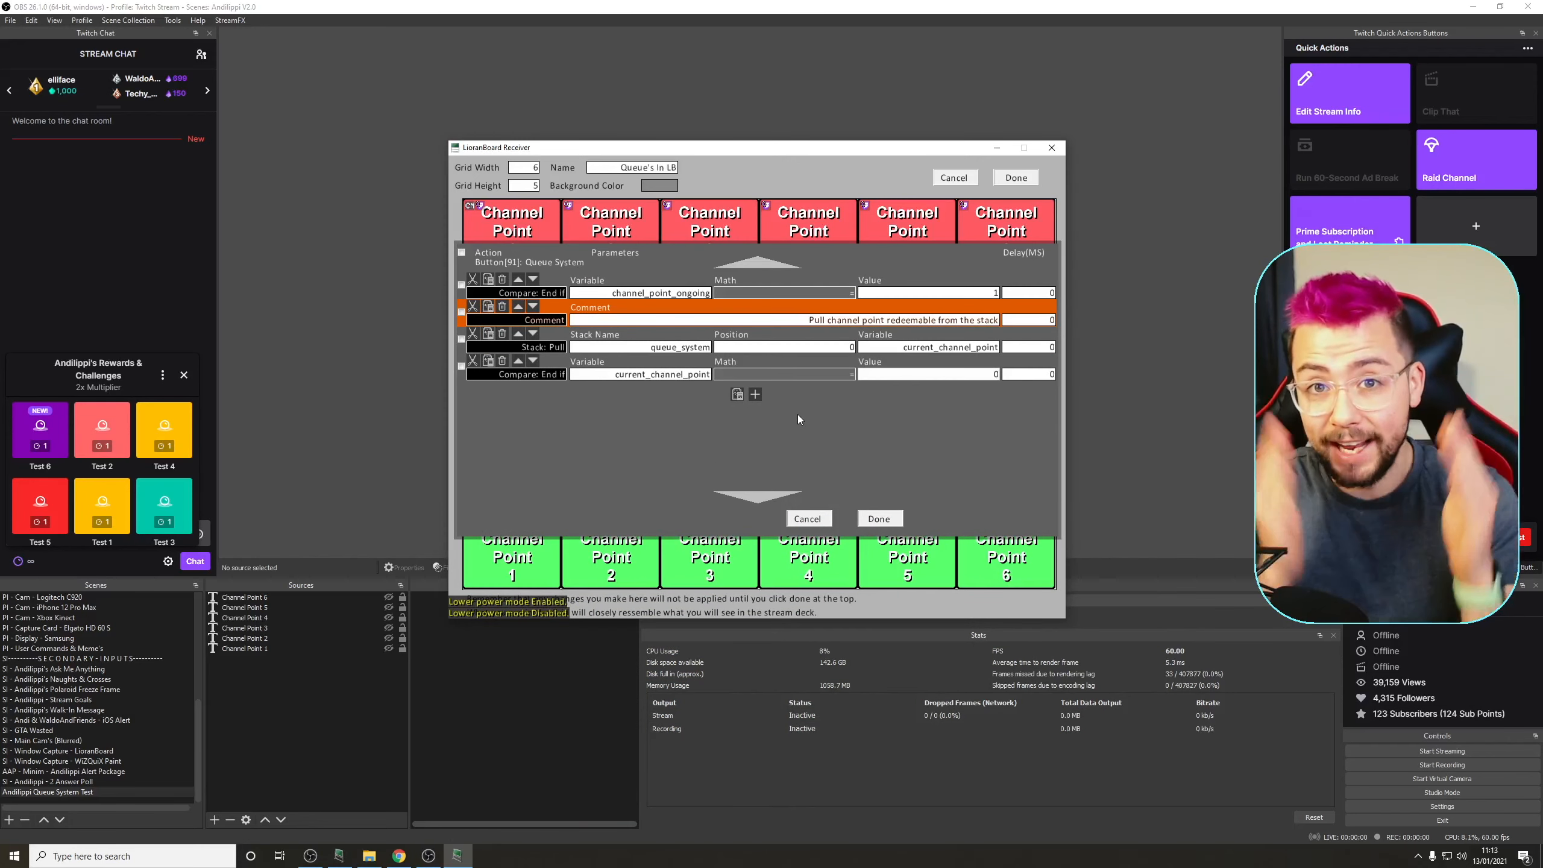
pyautogui.click(755, 393)
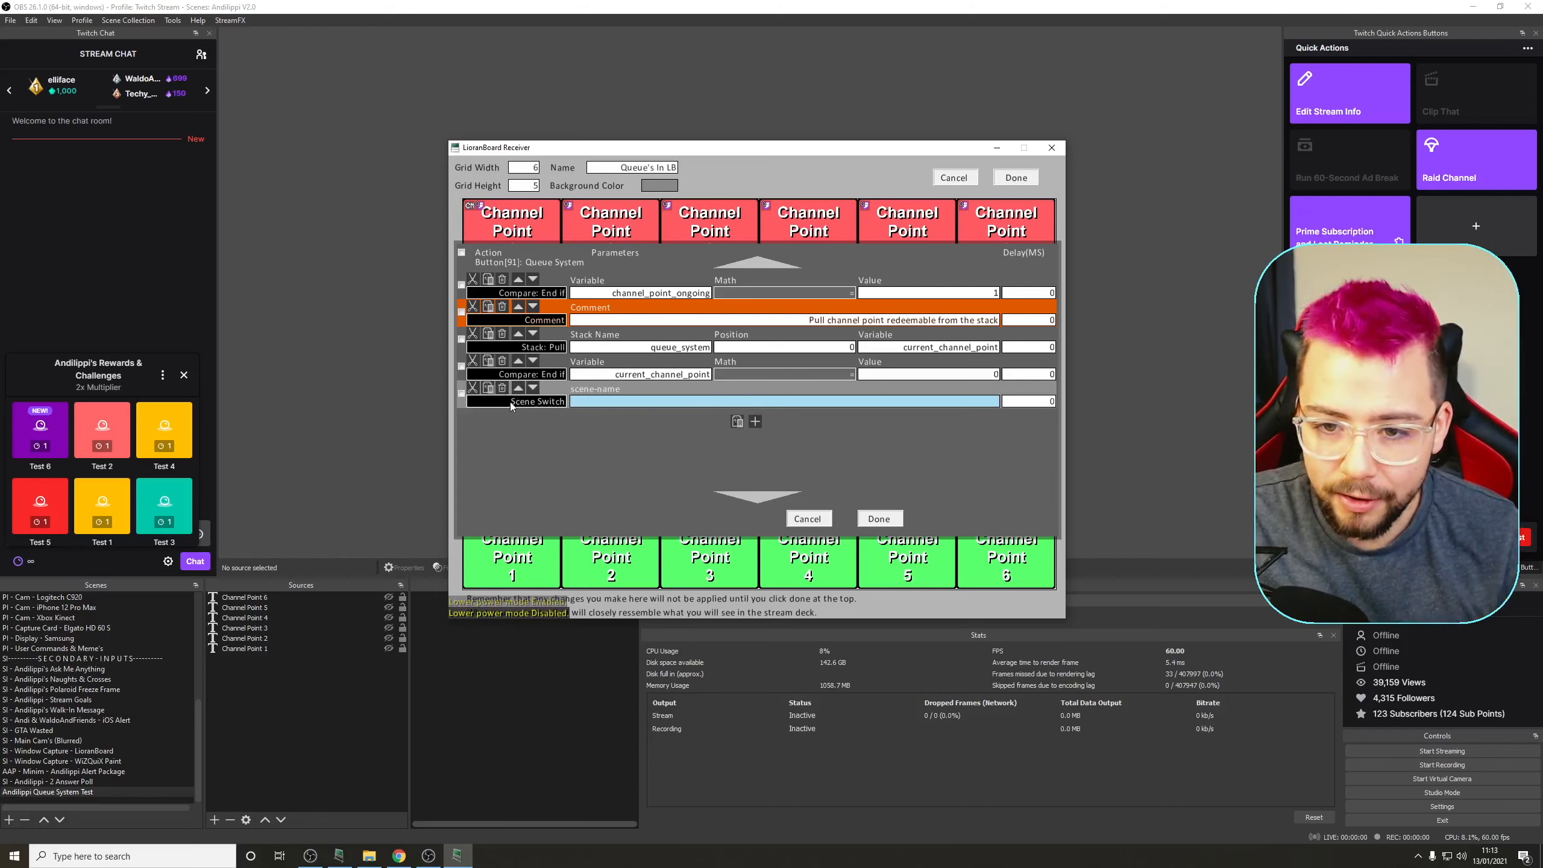
pyautogui.click(522, 402)
pyautogui.write('comment')
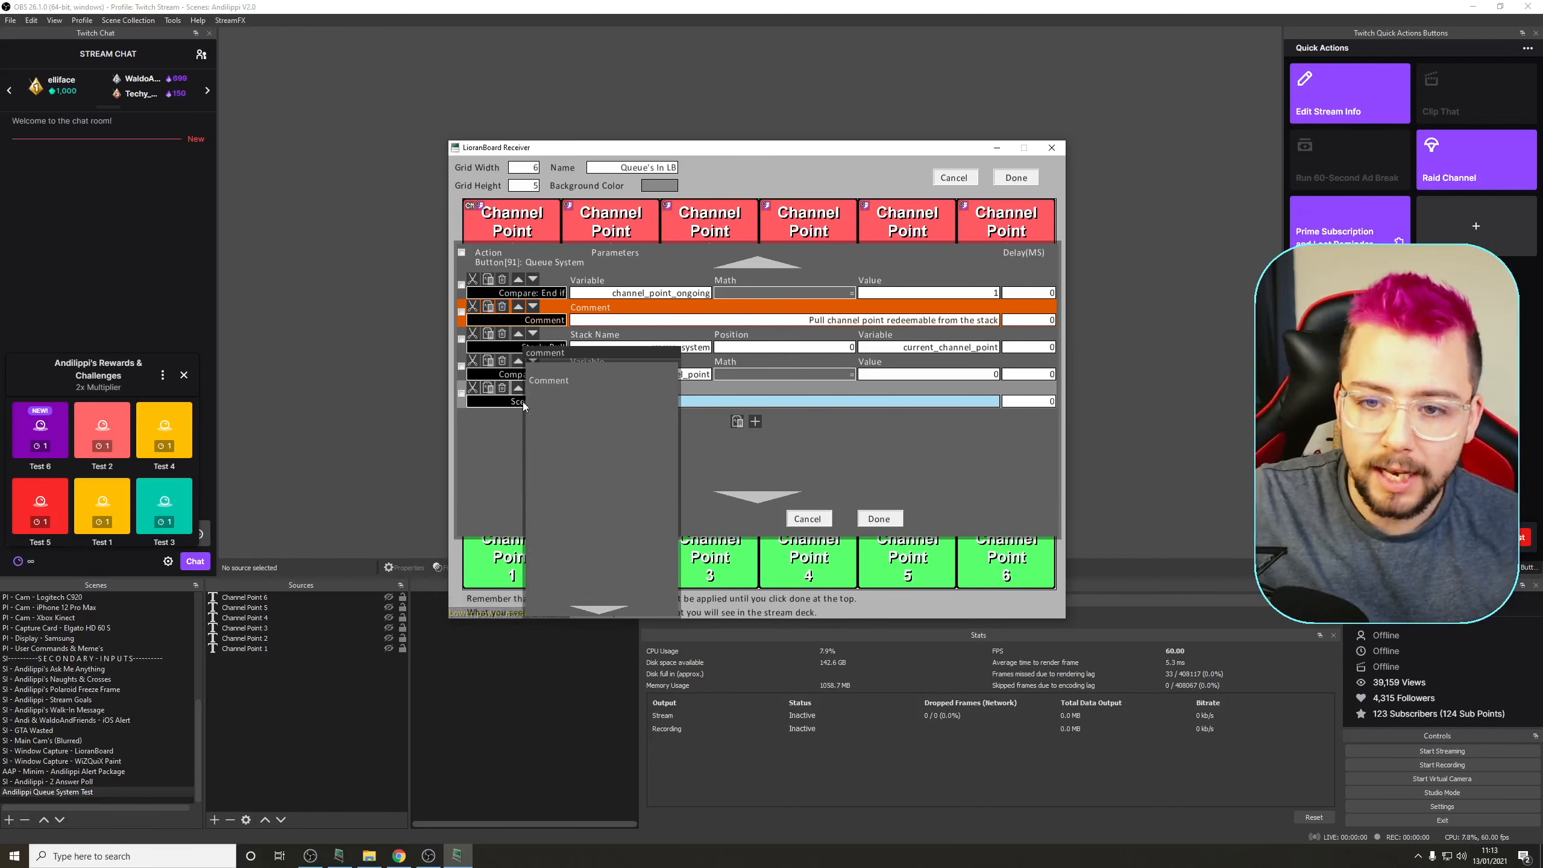
pyautogui.click(530, 384)
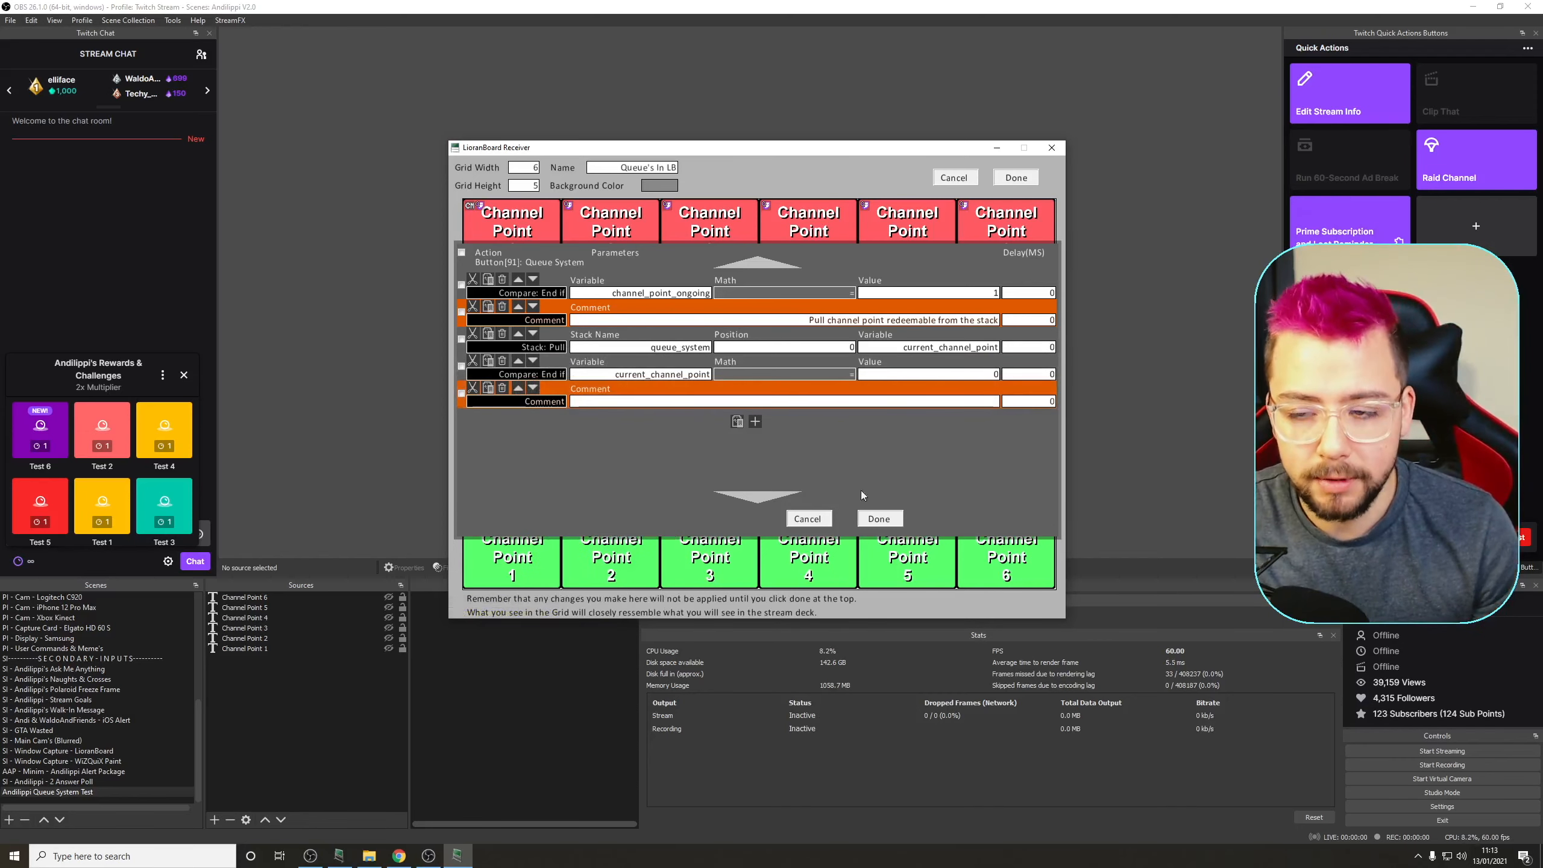
pyautogui.click(896, 401)
pyautogui.write('Check if Channel Point 1 has been redeemed')
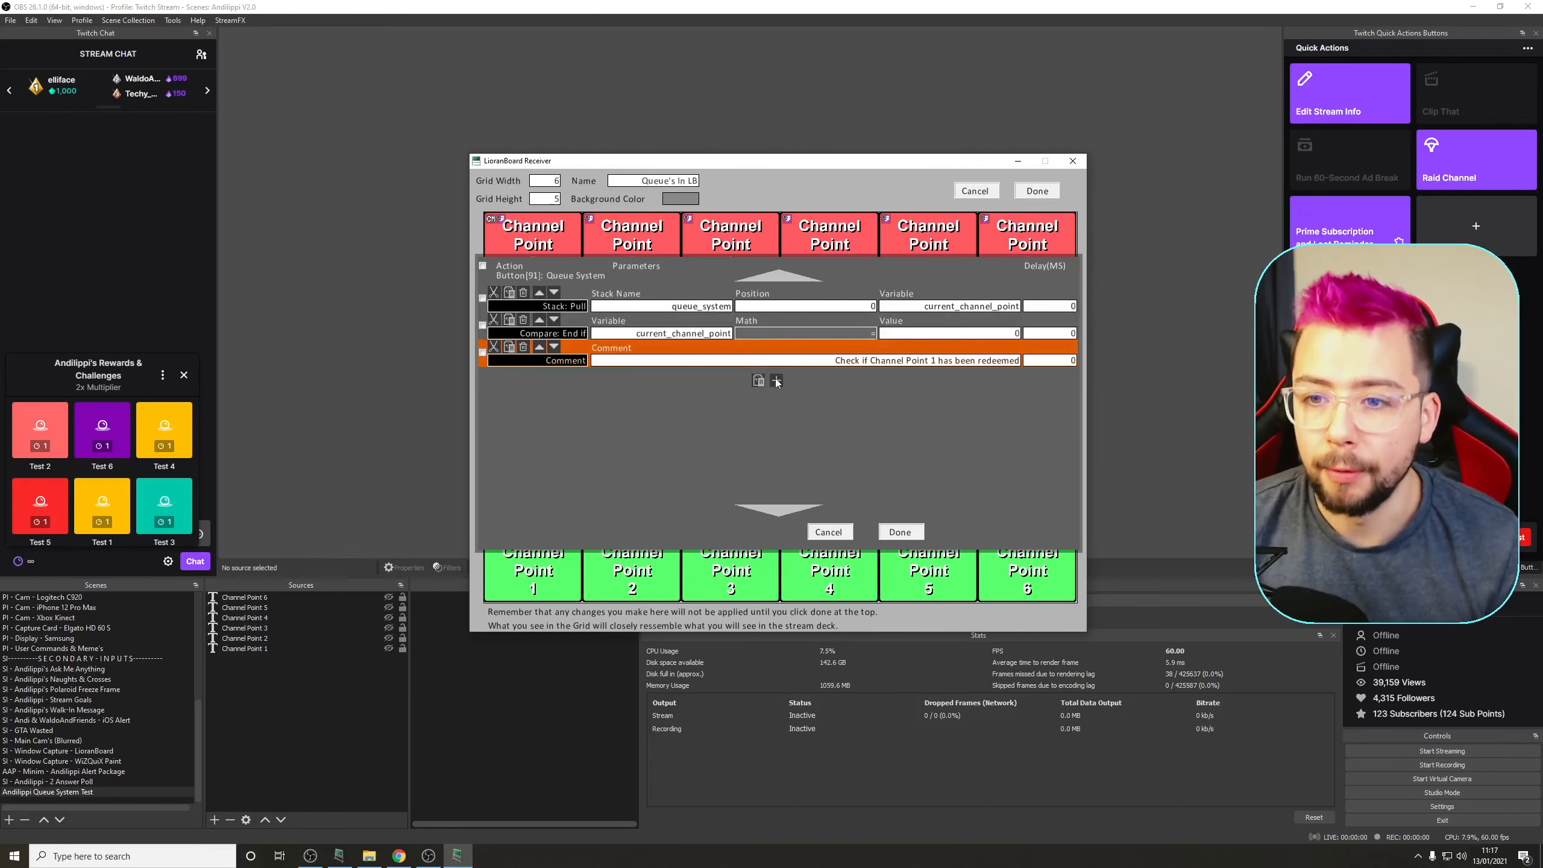
# Add a Compare: Skip If command below the last comment and set its variable to current_channel_point
pyautogui.click(776, 380)
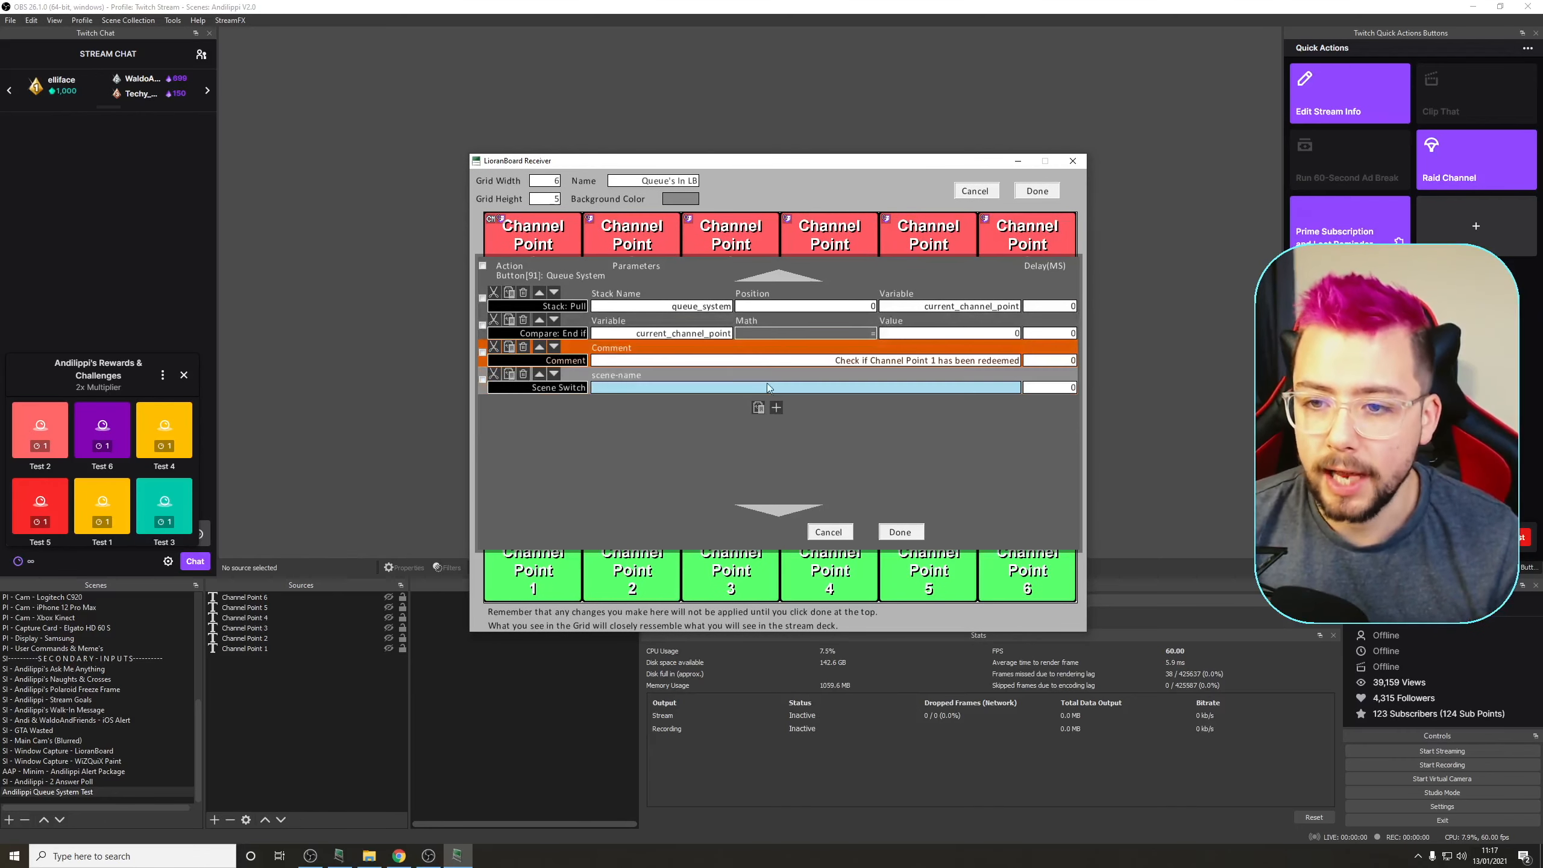
pyautogui.click(555, 388)
pyautogui.write('skip')
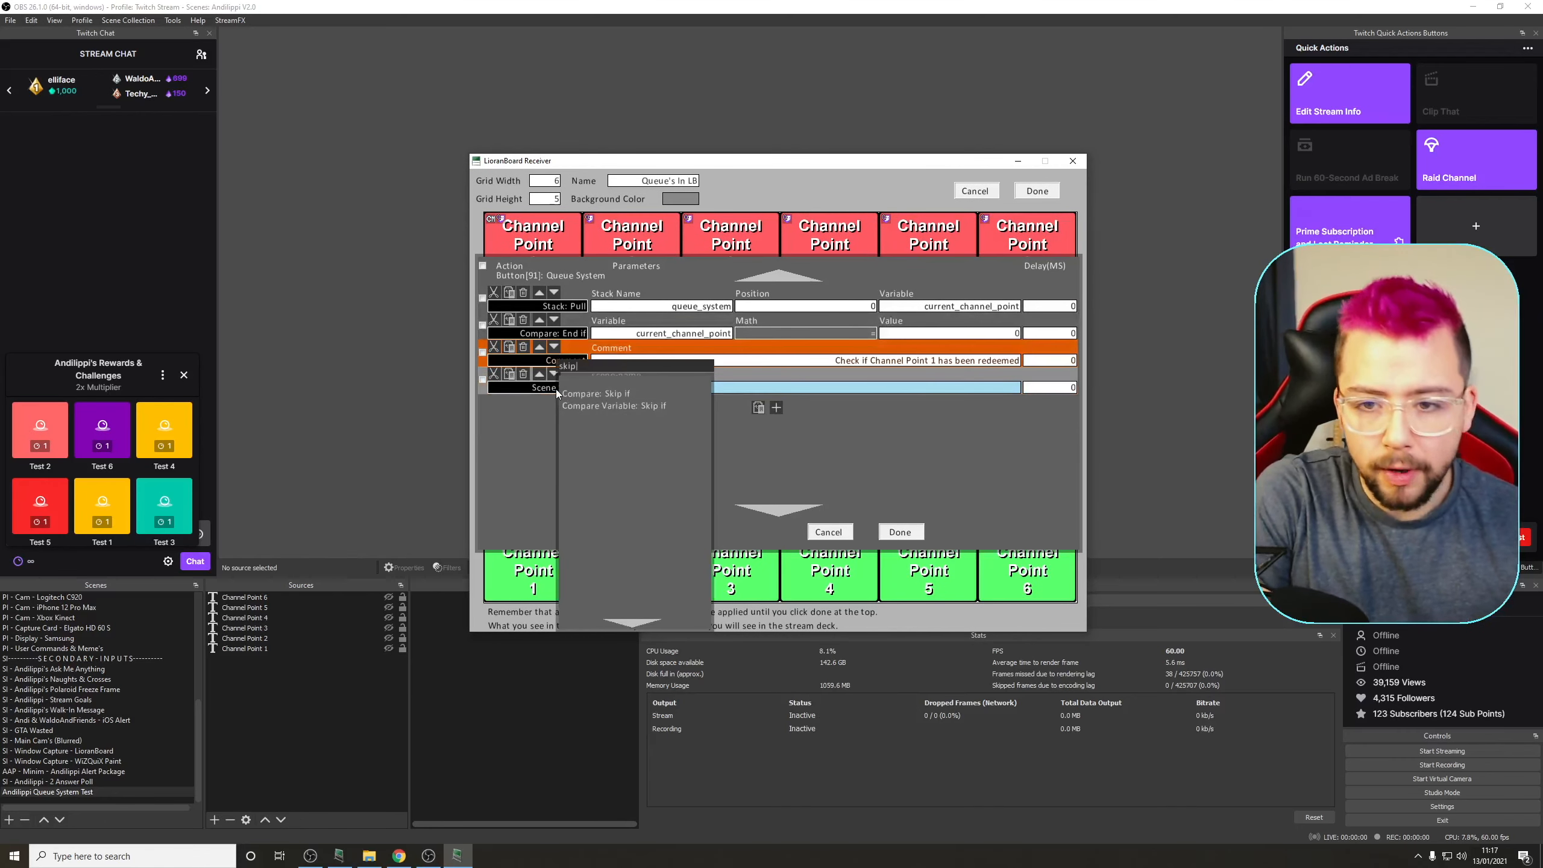
pyautogui.click(608, 393)
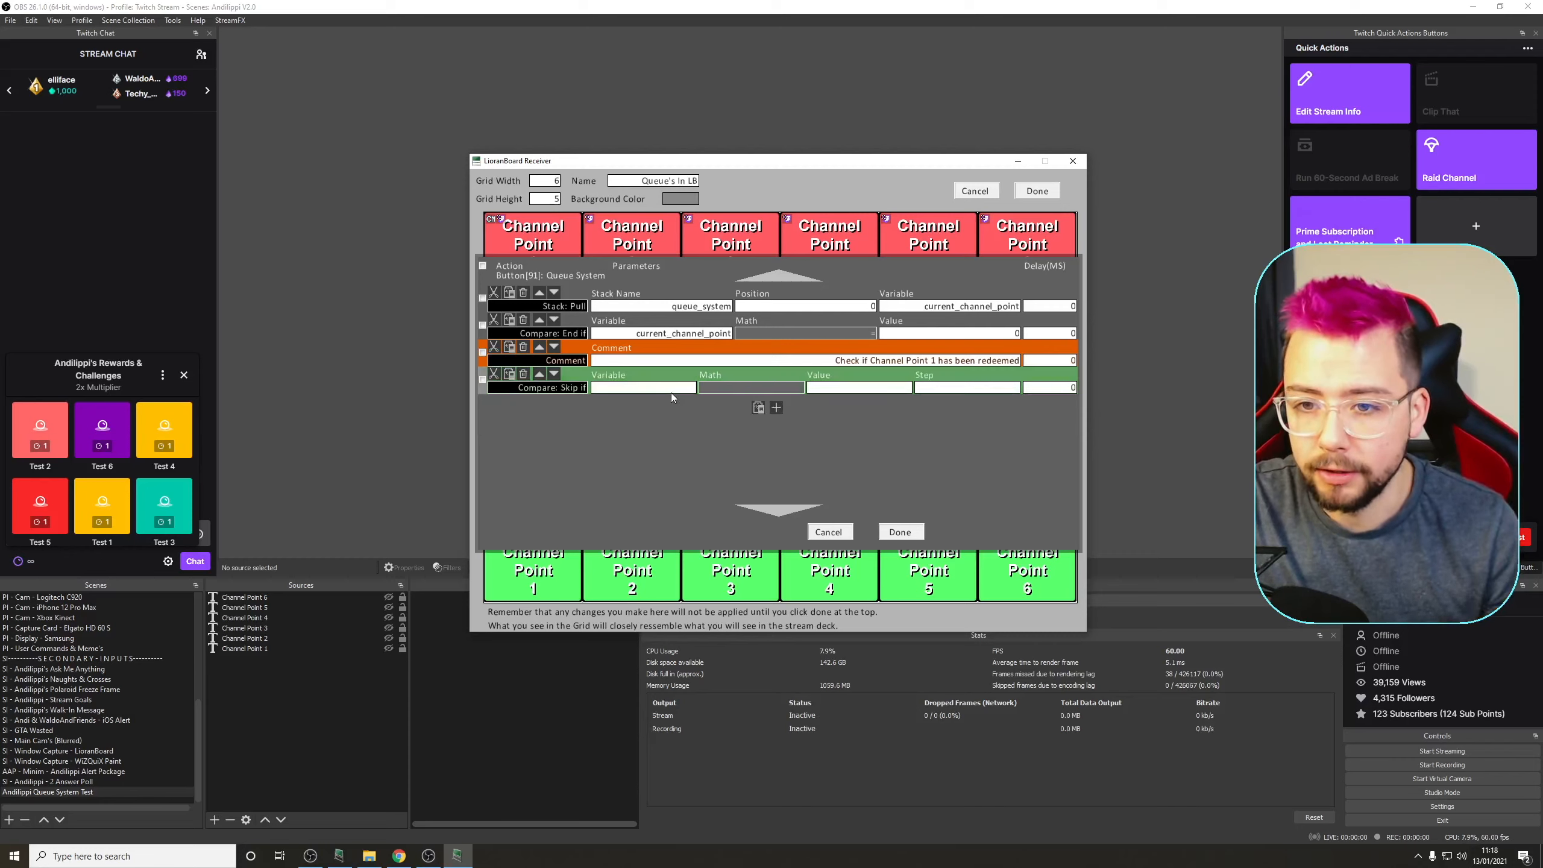
pyautogui.scroll(1, 658, 390)
pyautogui.moveTo(922, 332); pyautogui.dragTo(1068, 336)
pyautogui.hotkey('ctrl', 'c')
pyautogui.click(663, 416)
pyautogui.hotkey('ctrl', 'v')
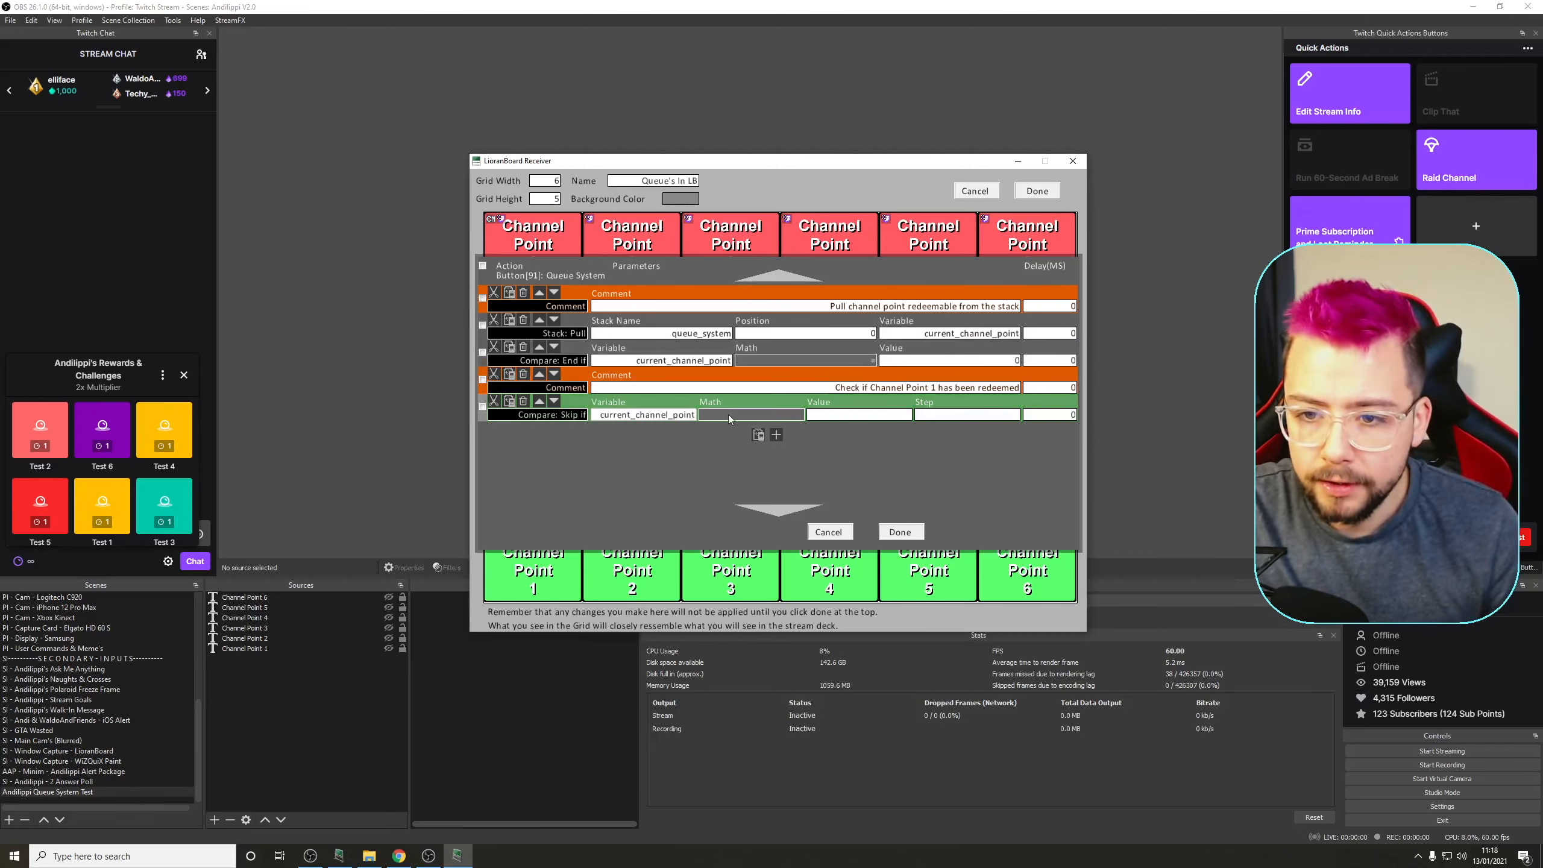
# Set the Compare: Skip If command's math operator to != String
pyautogui.click(728, 417)
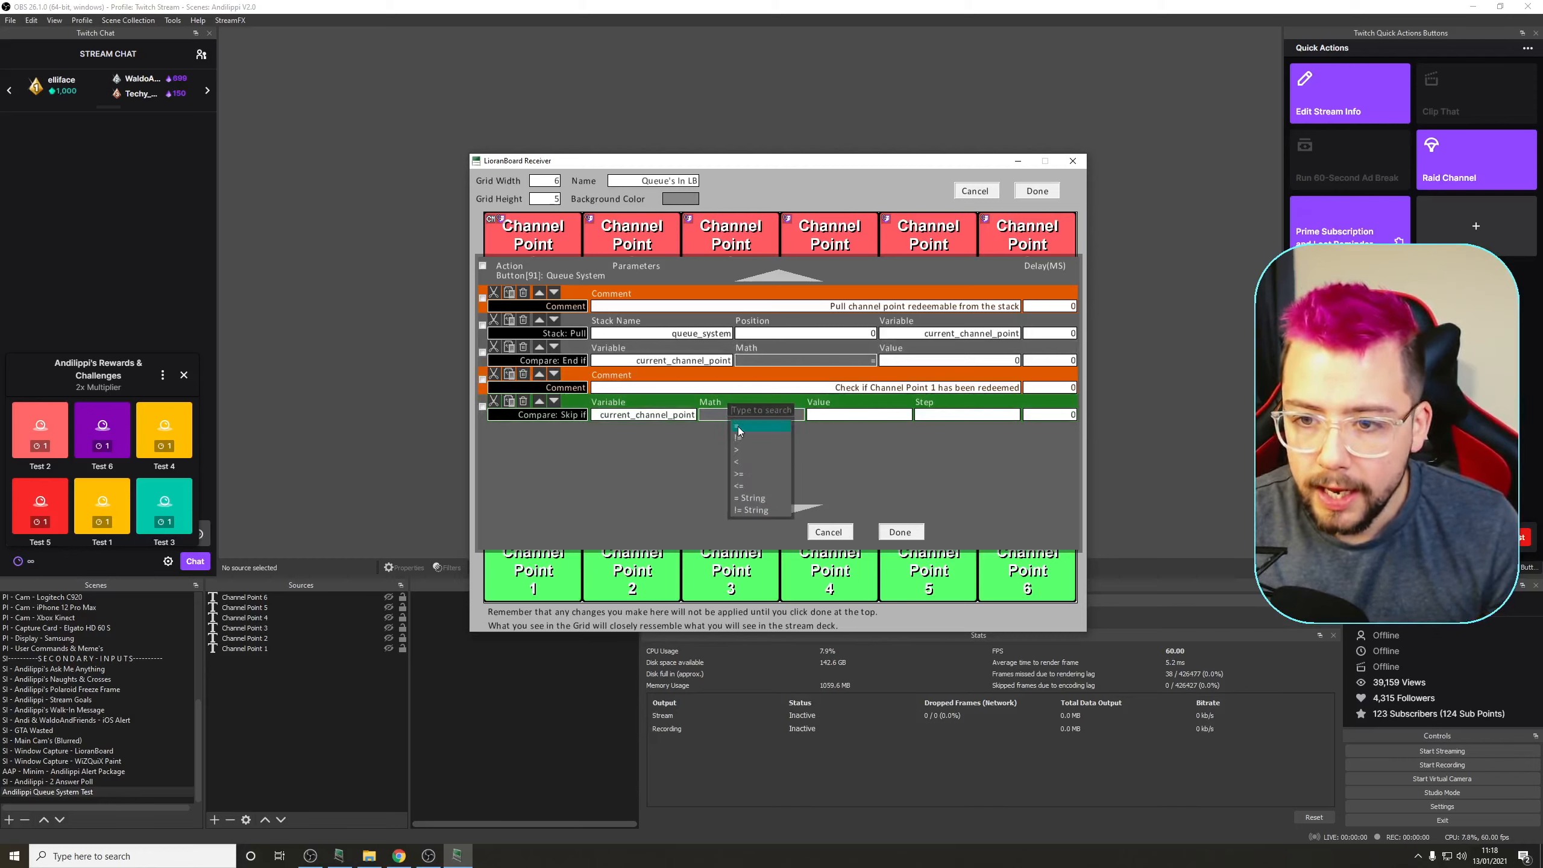
pyautogui.click(738, 413)
pyautogui.click(790, 418)
pyautogui.click(804, 503)
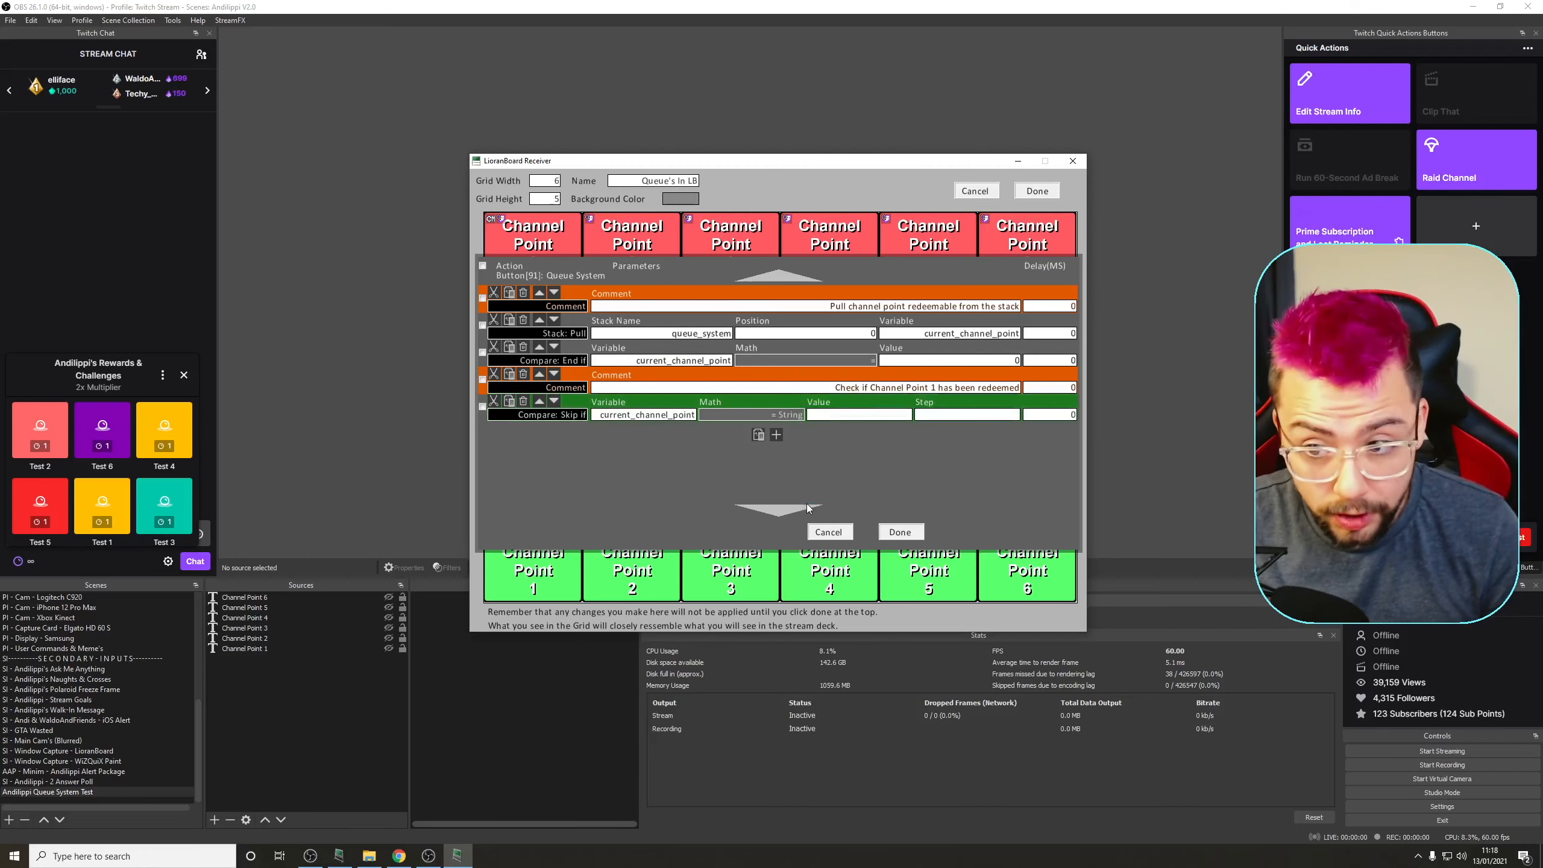
pyautogui.click(791, 418)
pyautogui.click(811, 512)
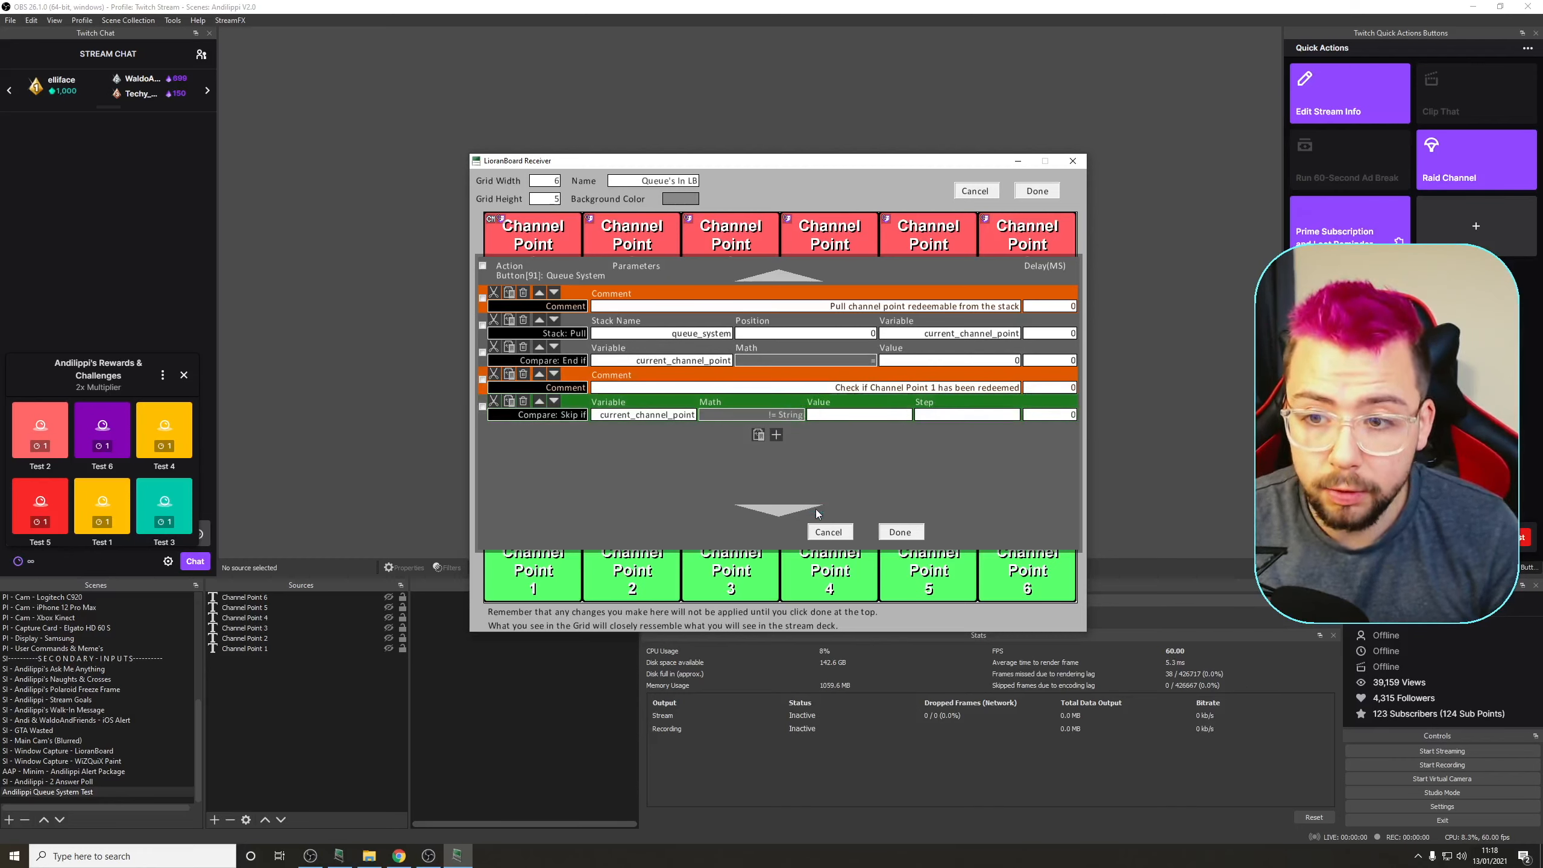
pyautogui.click(789, 419)
pyautogui.click(802, 438)
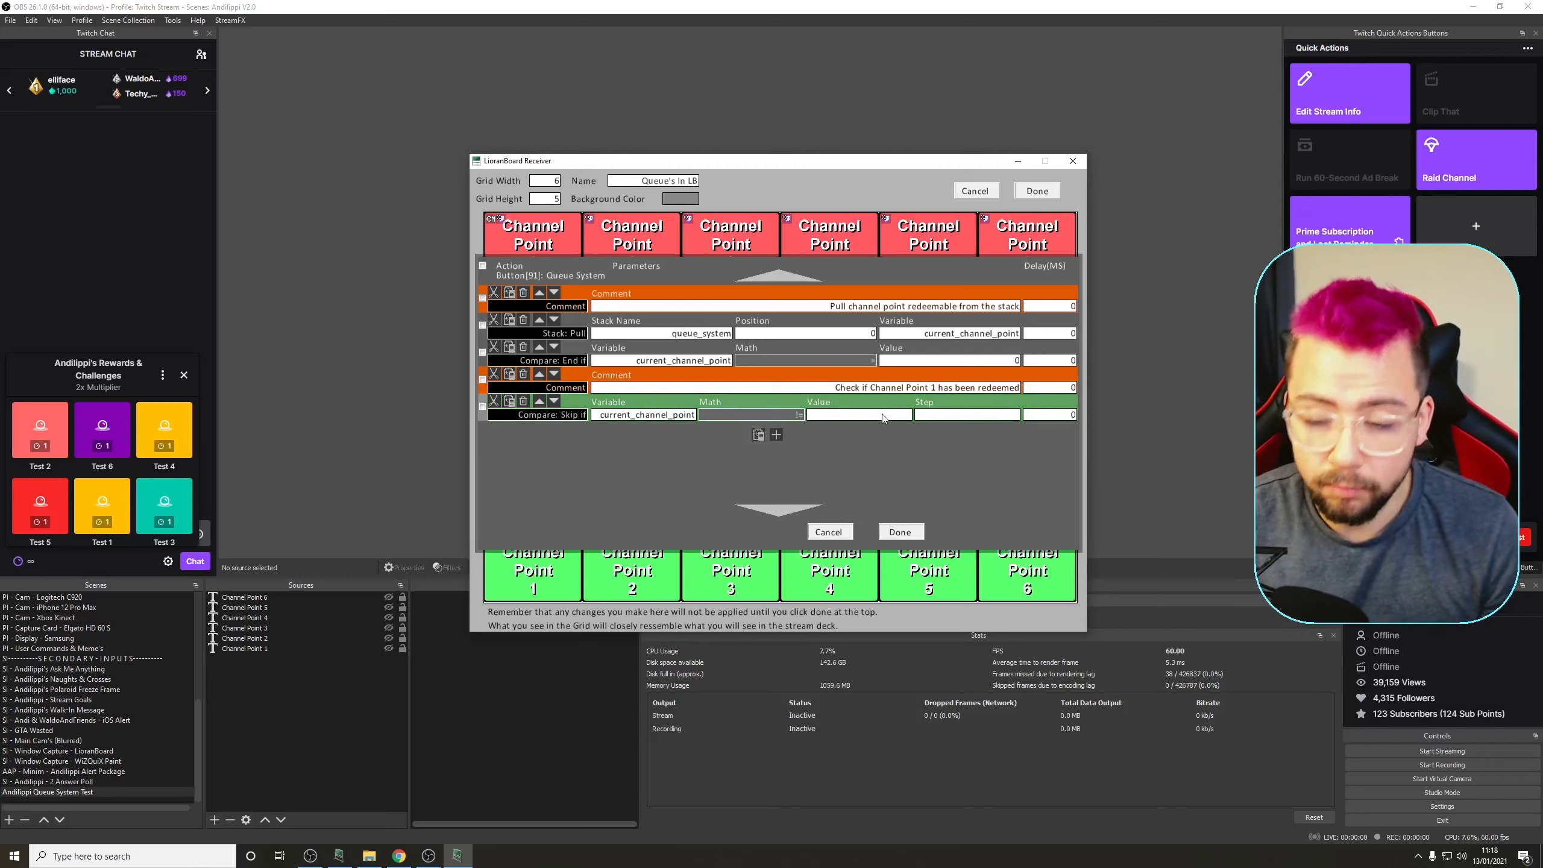
pyautogui.click(783, 414)
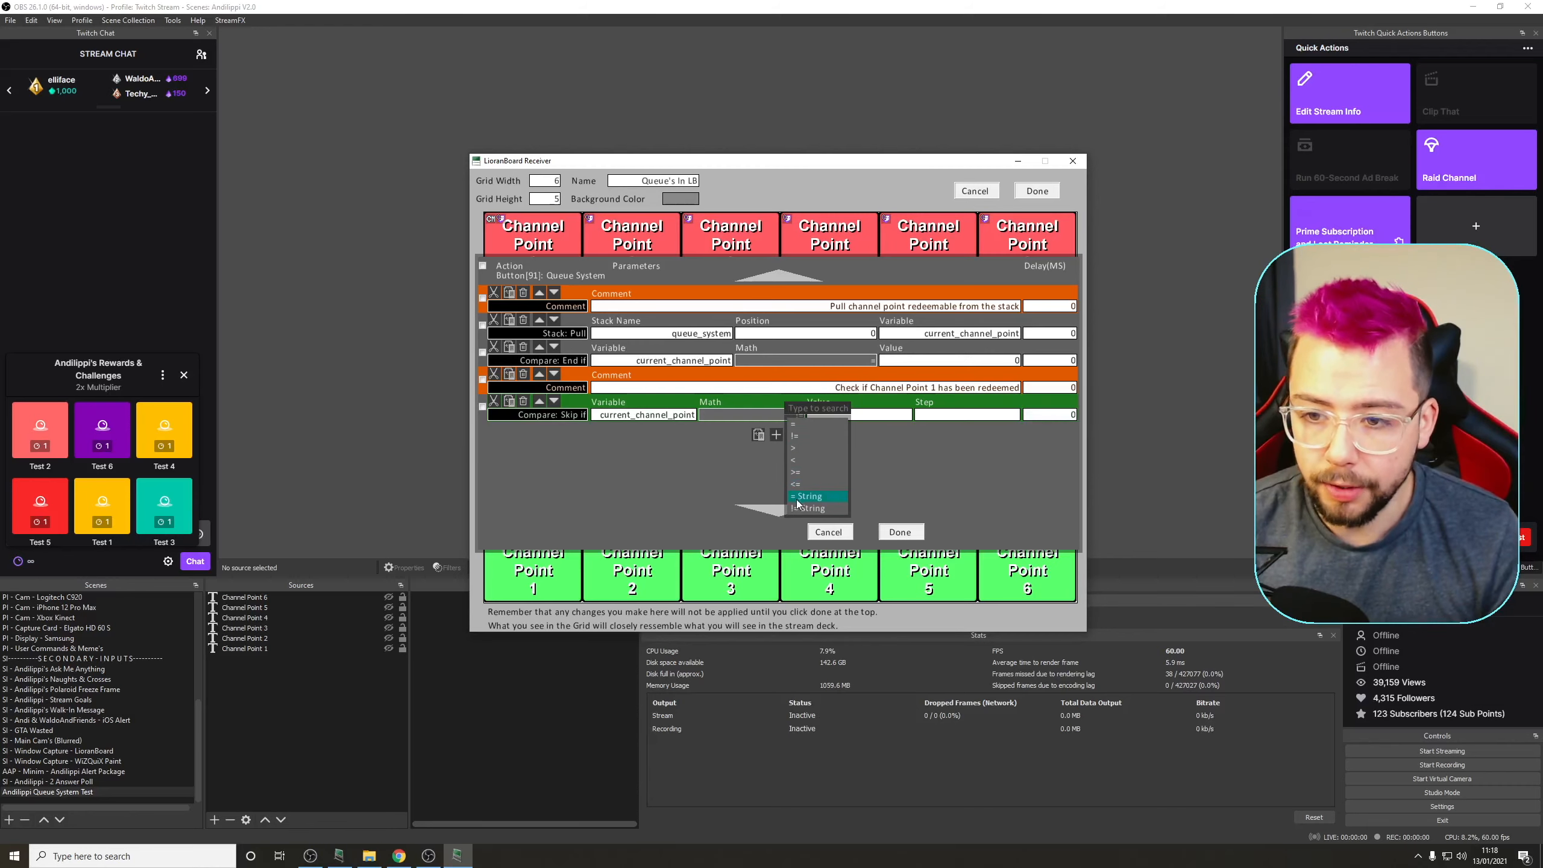
pyautogui.click(799, 508)
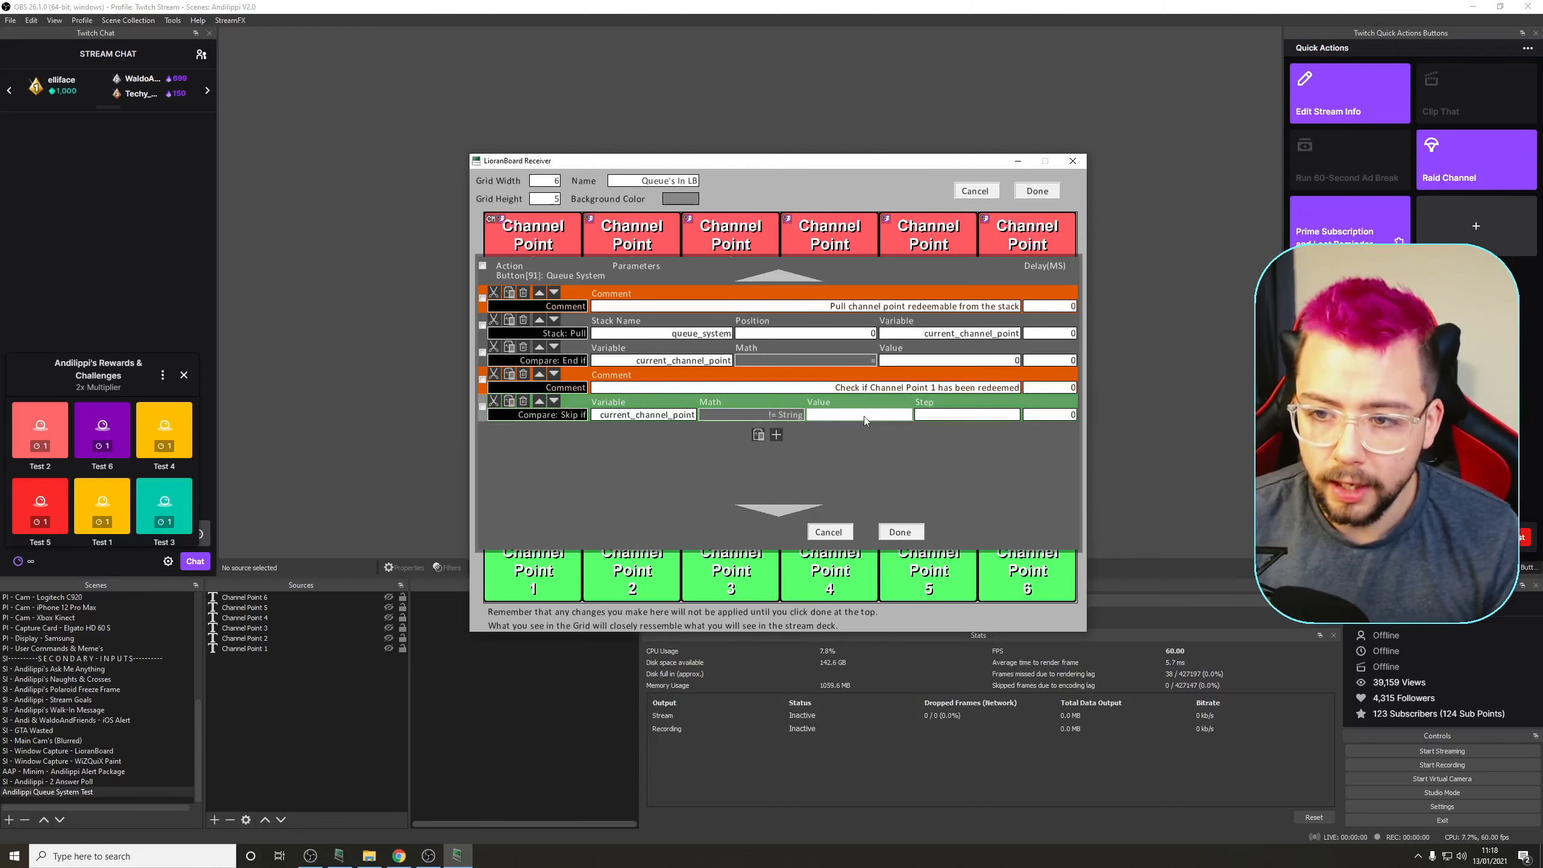
# Copy queue_channel_point_1 from the Channel Point 1 trigger's Stack: Add command into the value of the Queue System's Compare: Skip If command
pyautogui.click(907, 529)
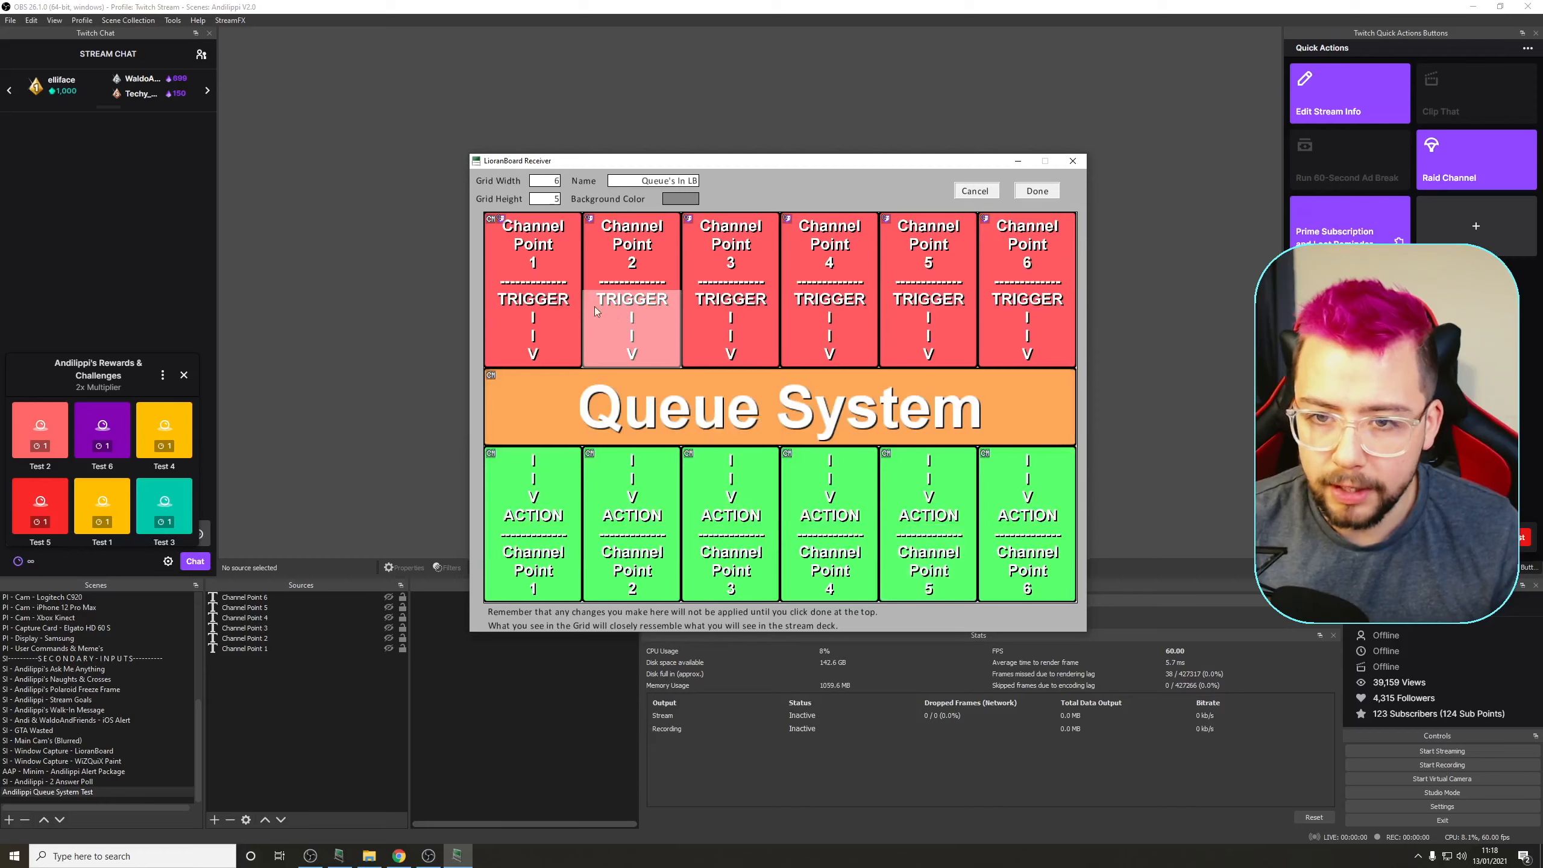
pyautogui.rightClick(534, 285)
pyautogui.click(577, 401)
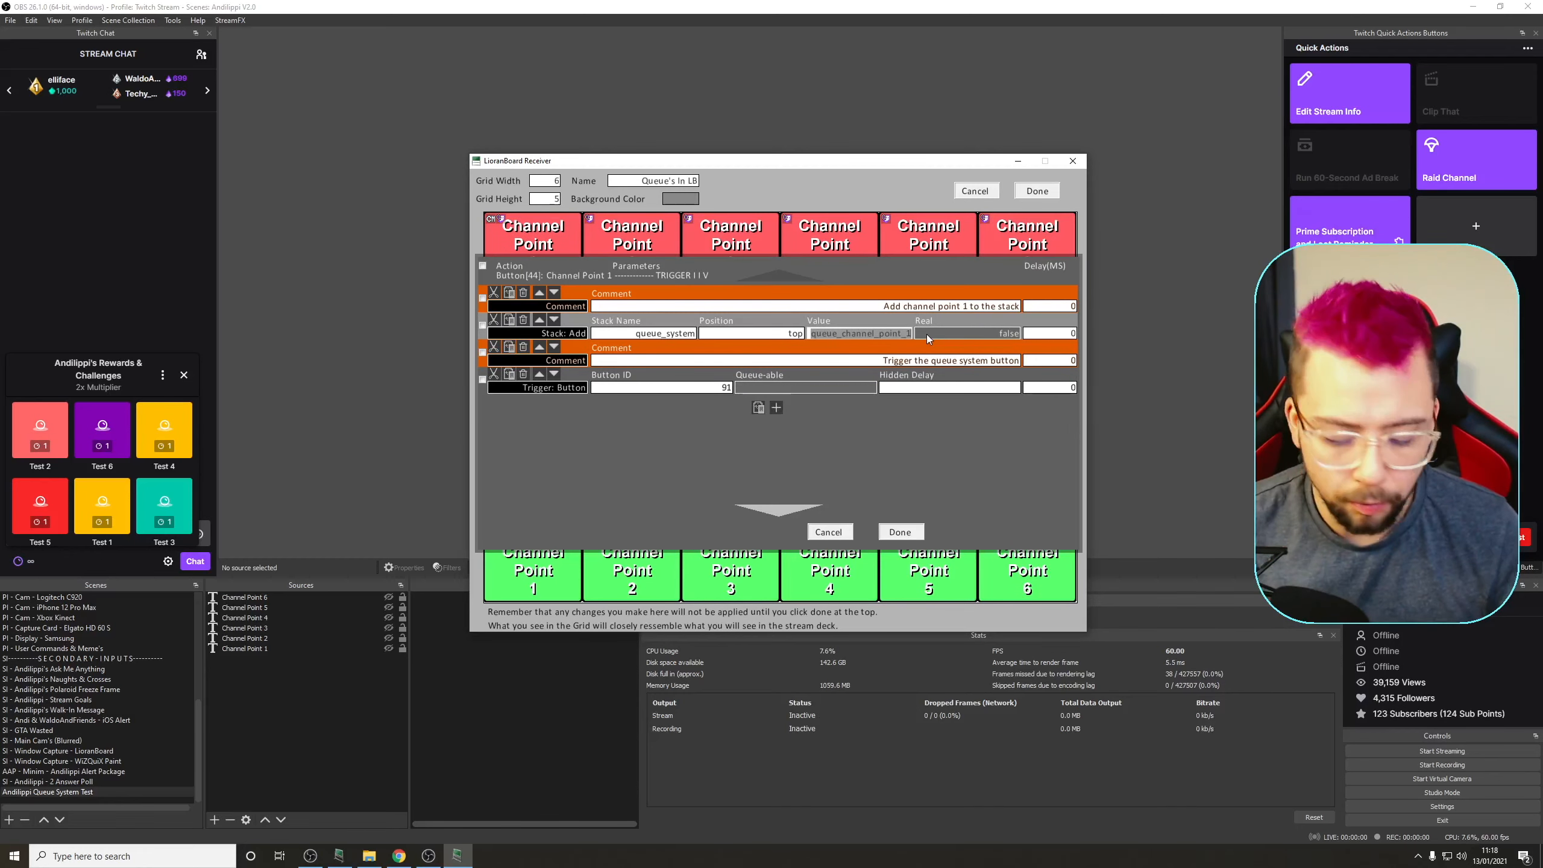
pyautogui.click(902, 532)
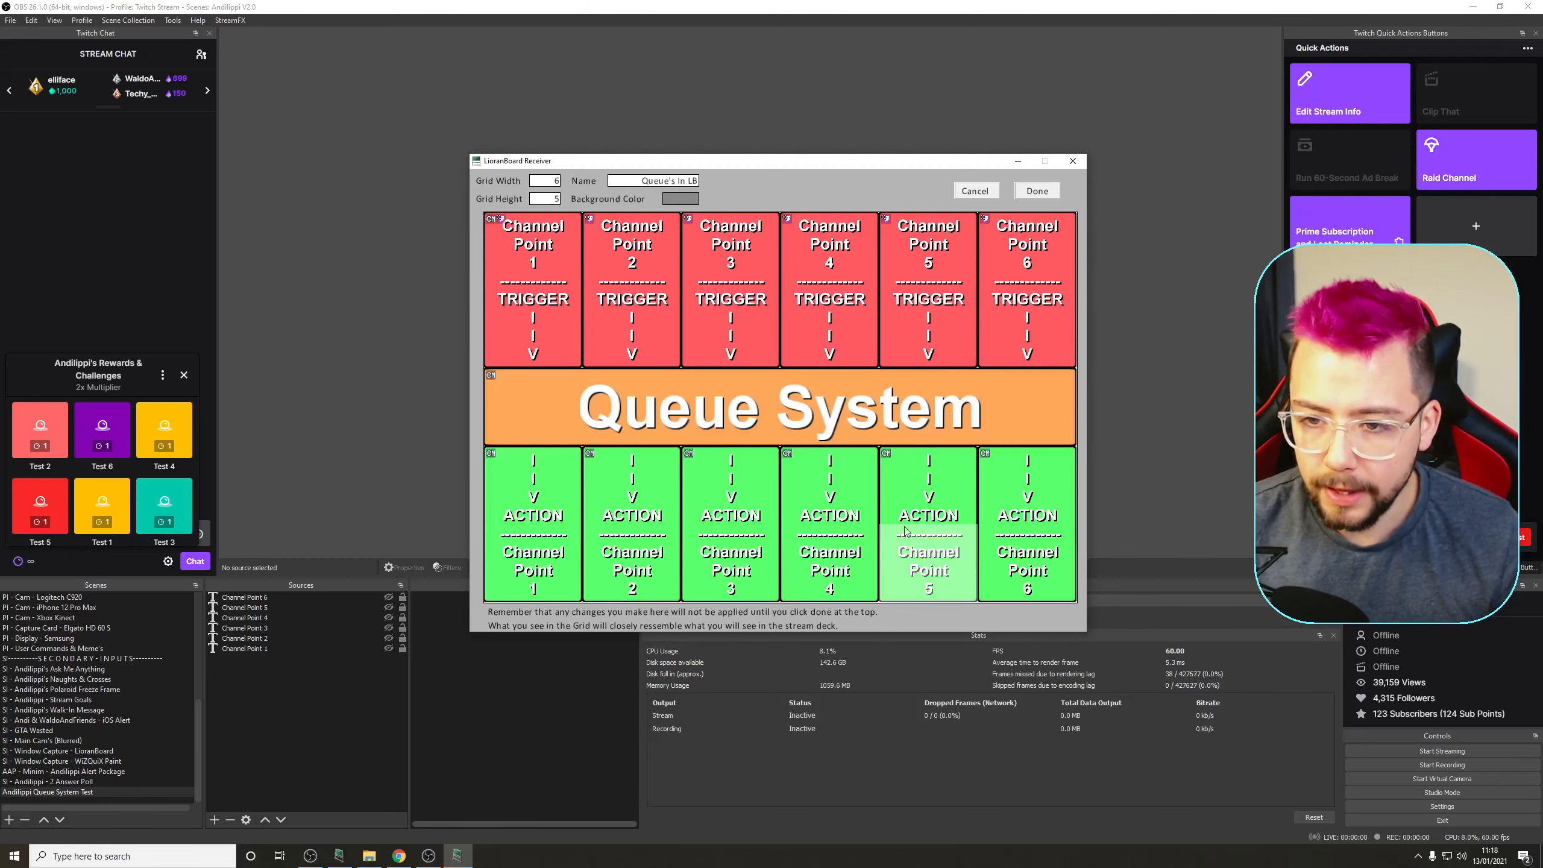
pyautogui.rightClick(724, 433)
pyautogui.click(760, 526)
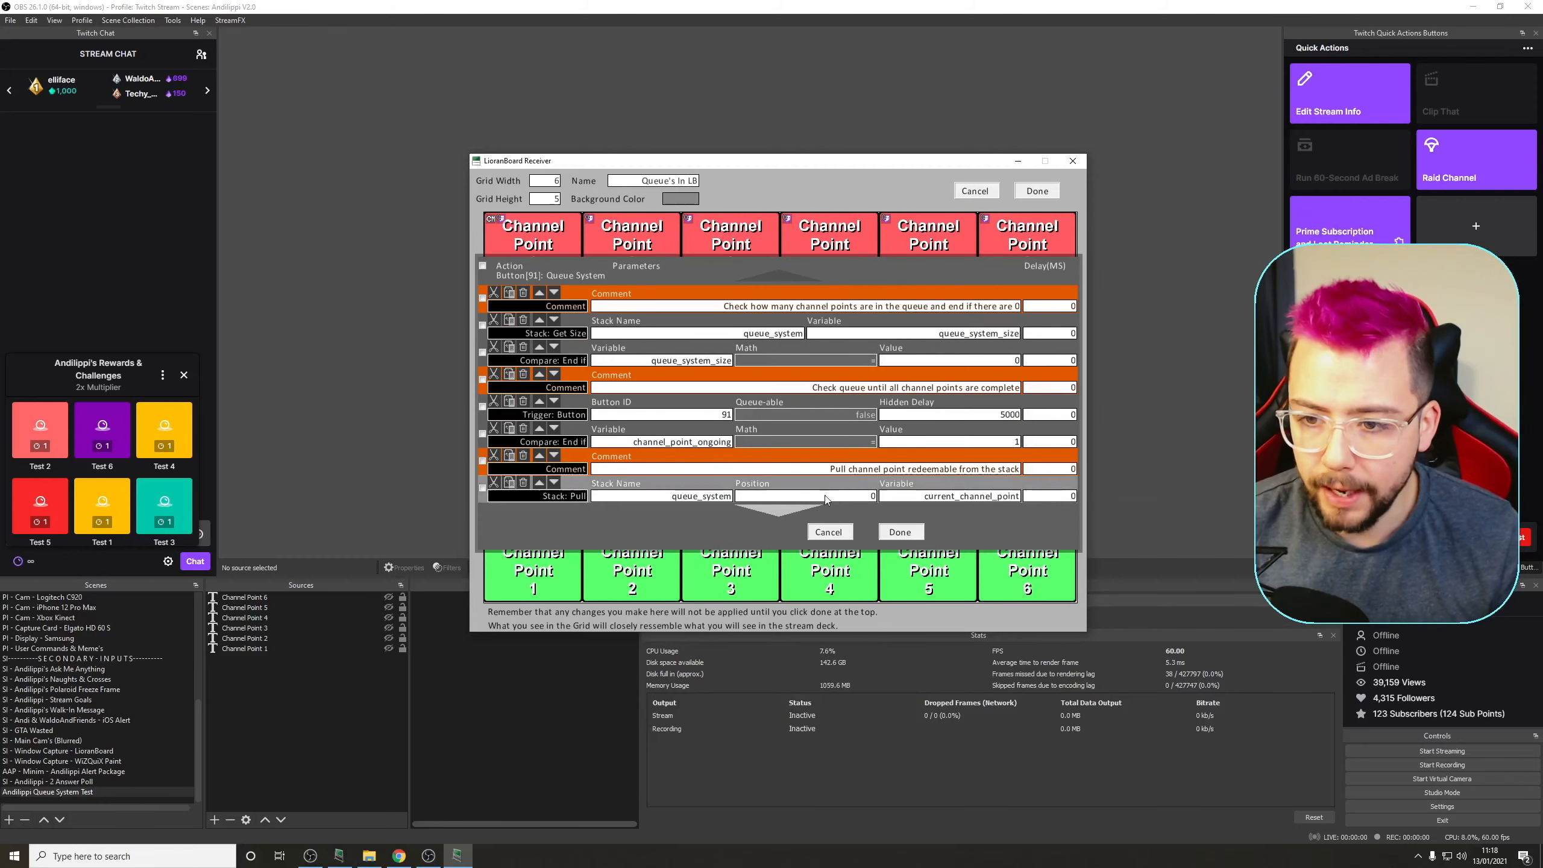
pyautogui.click(851, 417)
pyautogui.hotkey('ctrl', 'v')
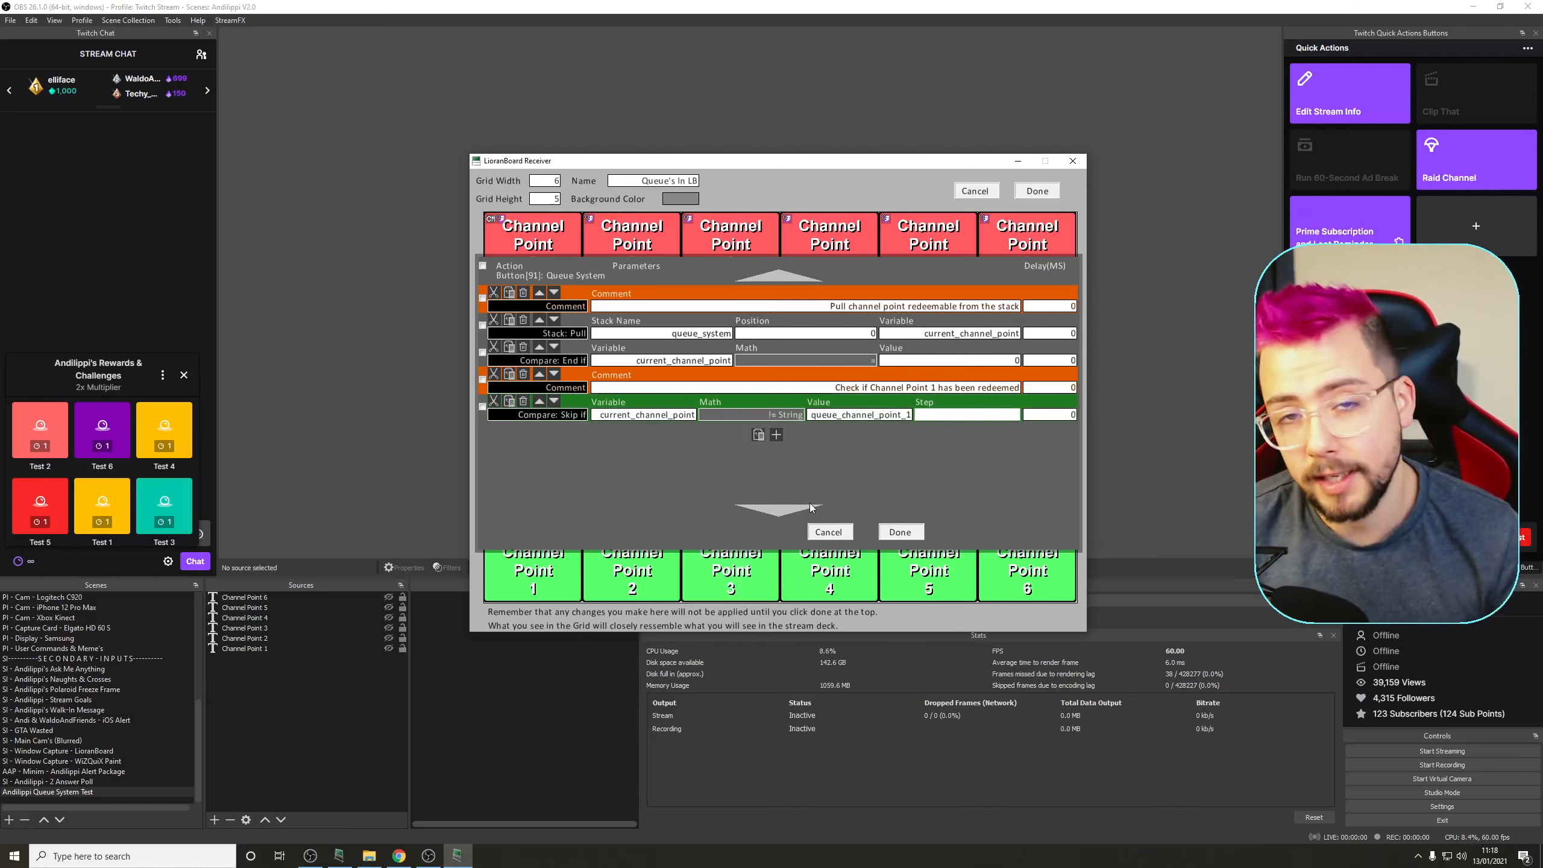
# Add a Trigger: Button command below the Compare: Skip If command
pyautogui.click(778, 434)
pyautogui.click(569, 442)
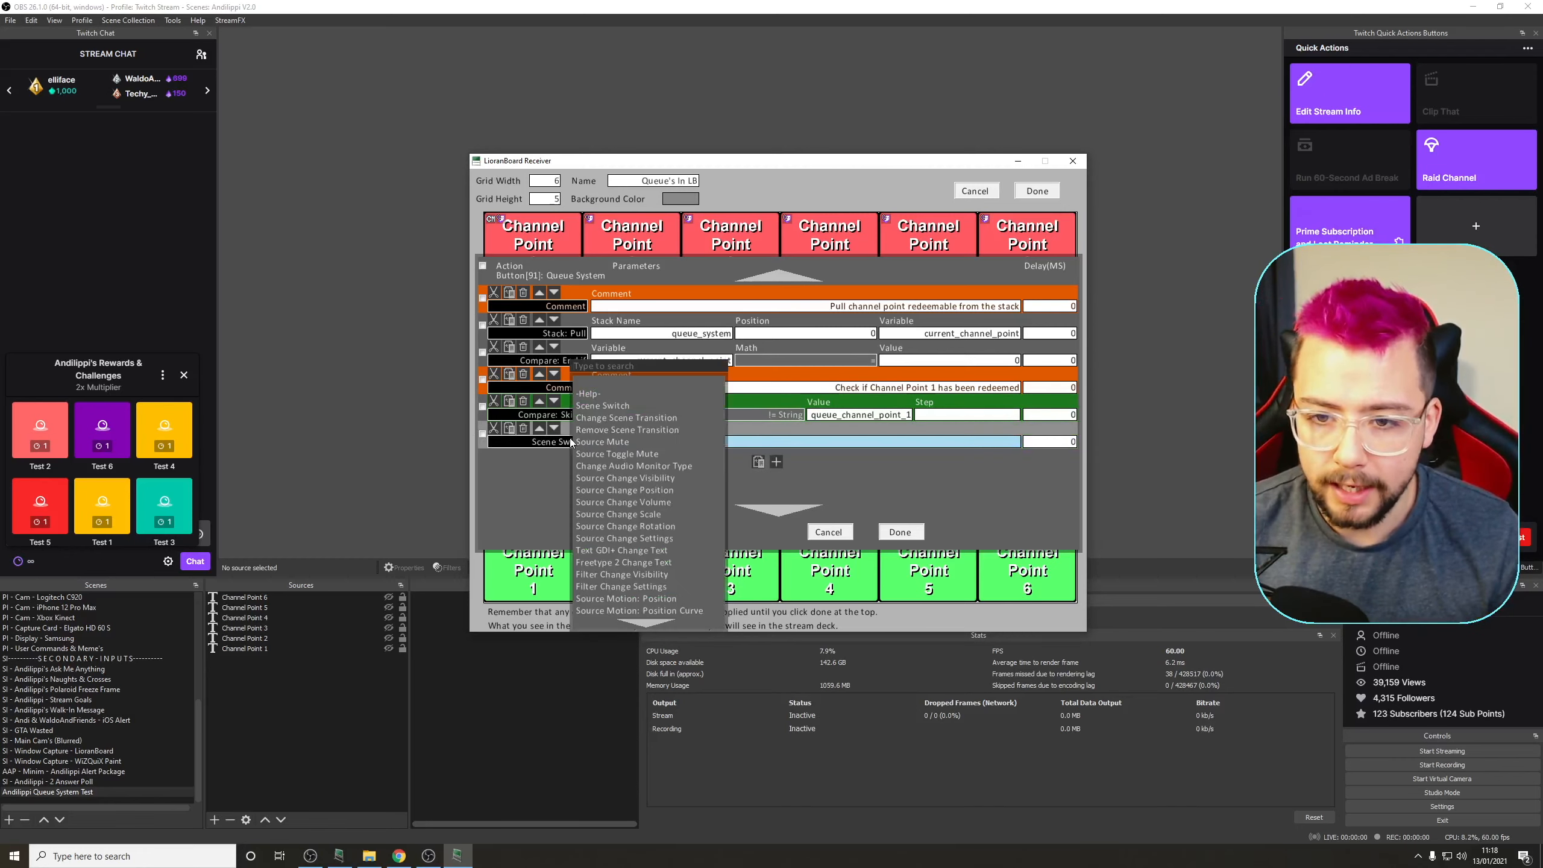
pyautogui.write('trigger')
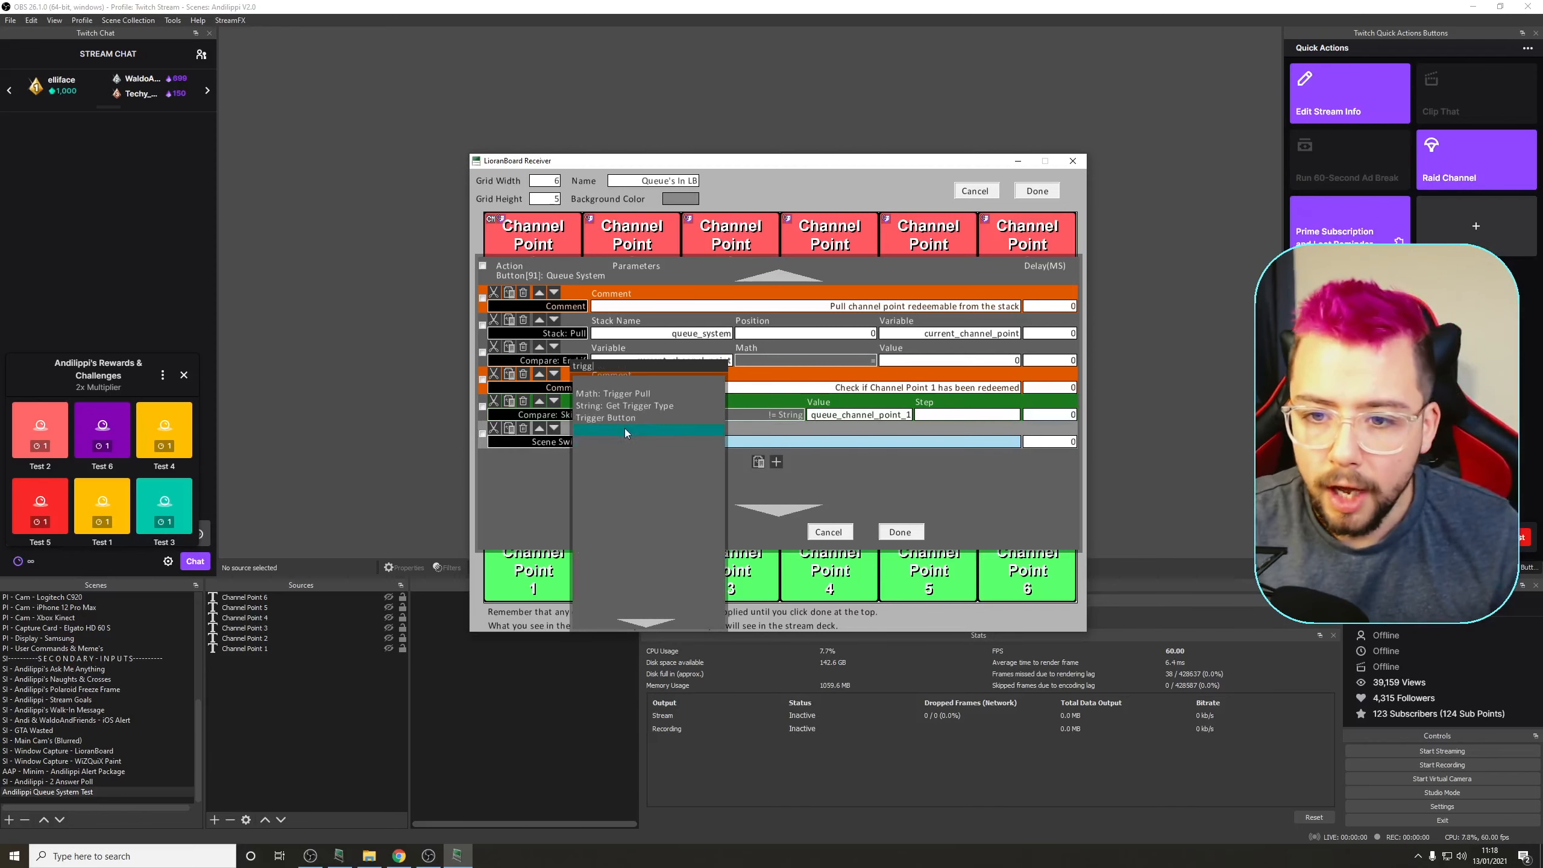
pyautogui.click(629, 419)
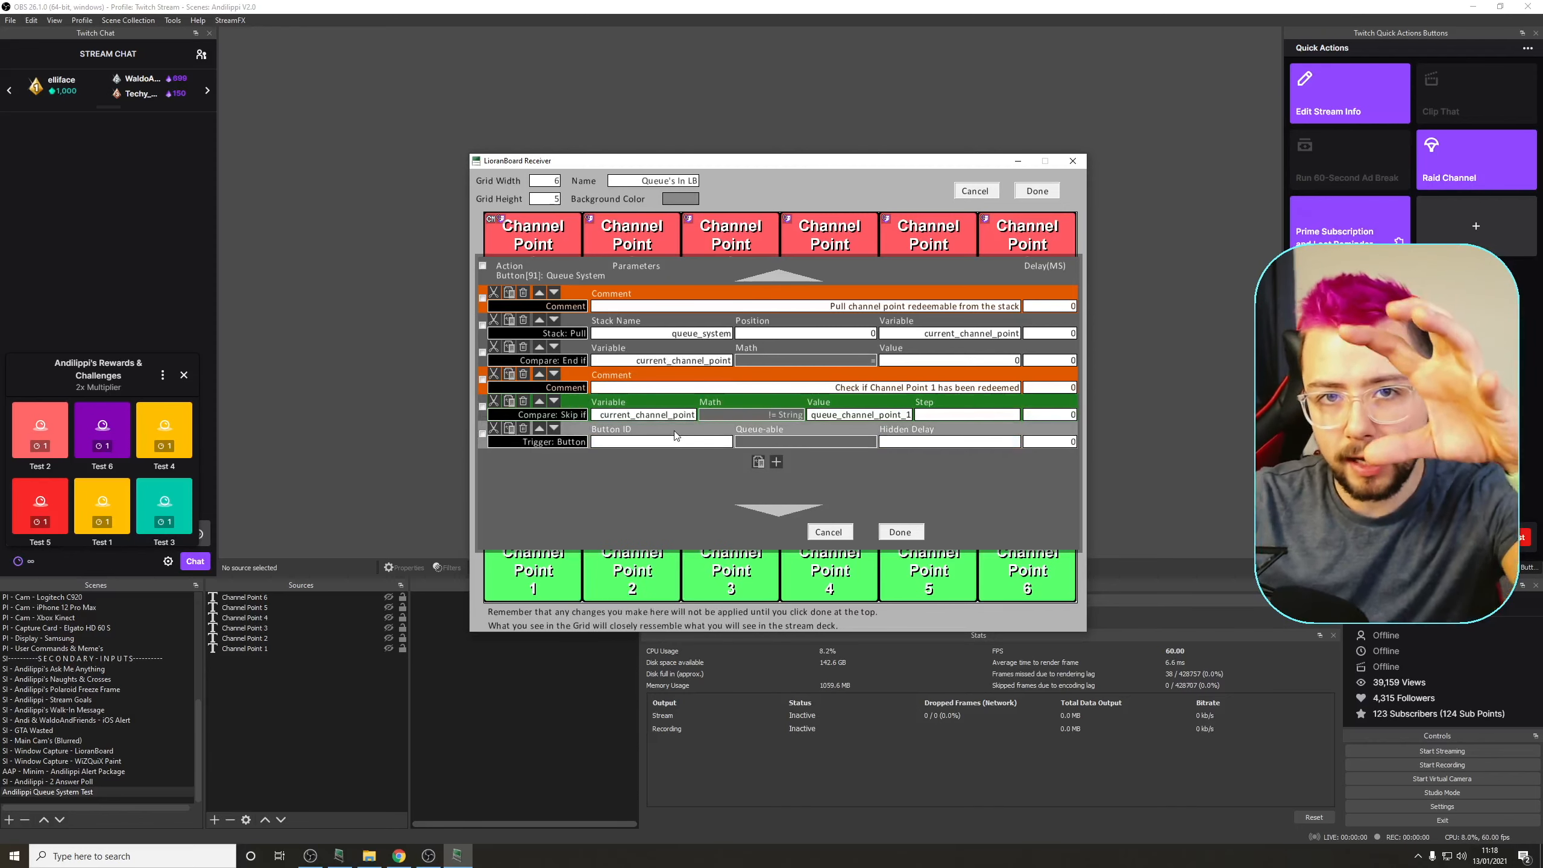
# Save the Queue System commands, look up the Channel Point 1 action button's ID, and reopen the Queue System commands
pyautogui.click(899, 531)
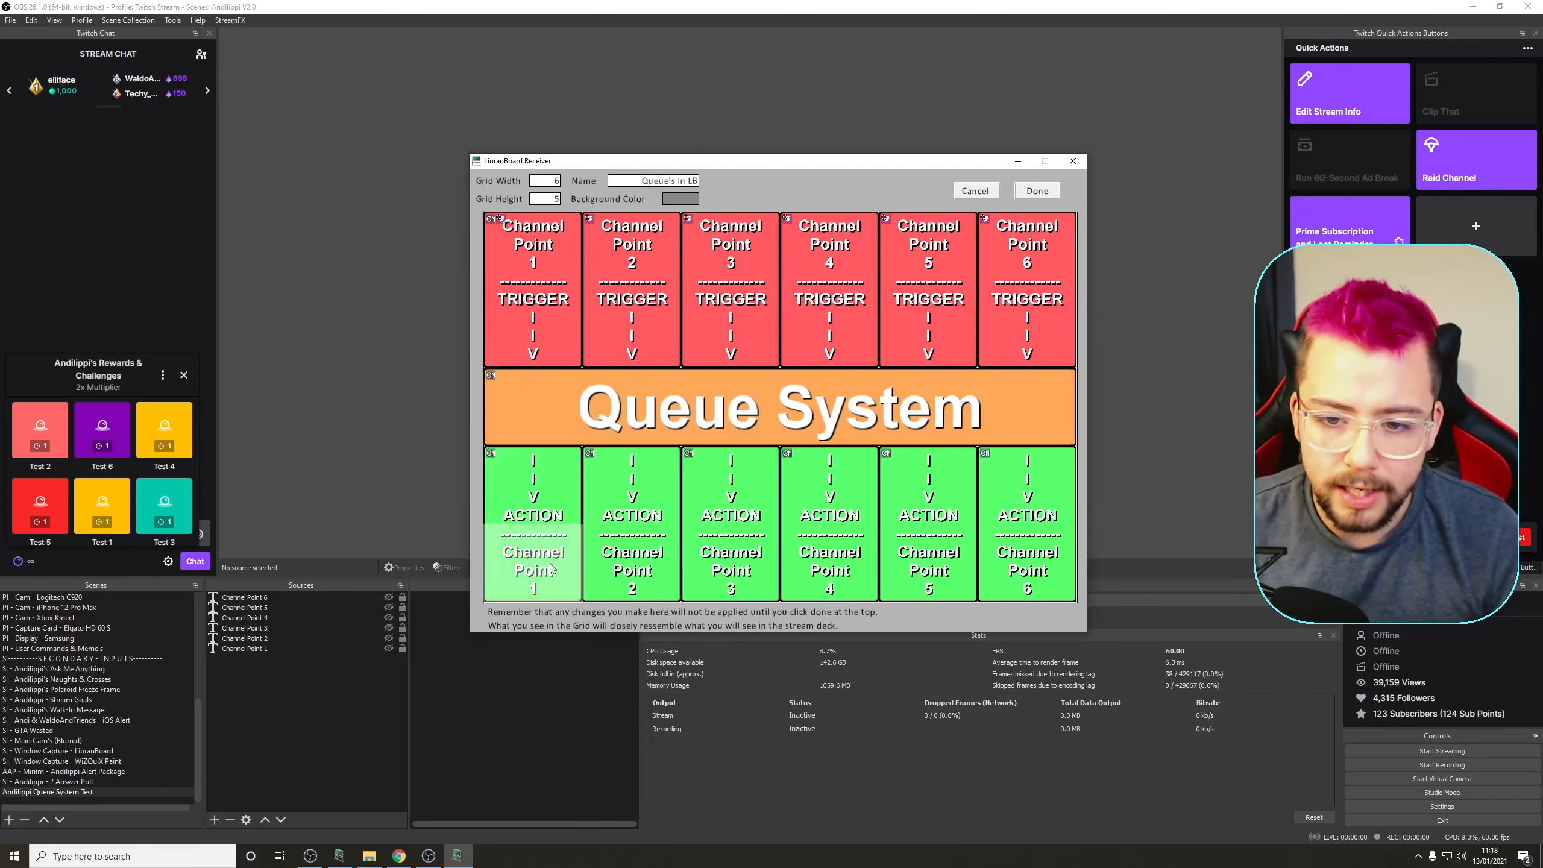
pyautogui.rightClick(536, 546)
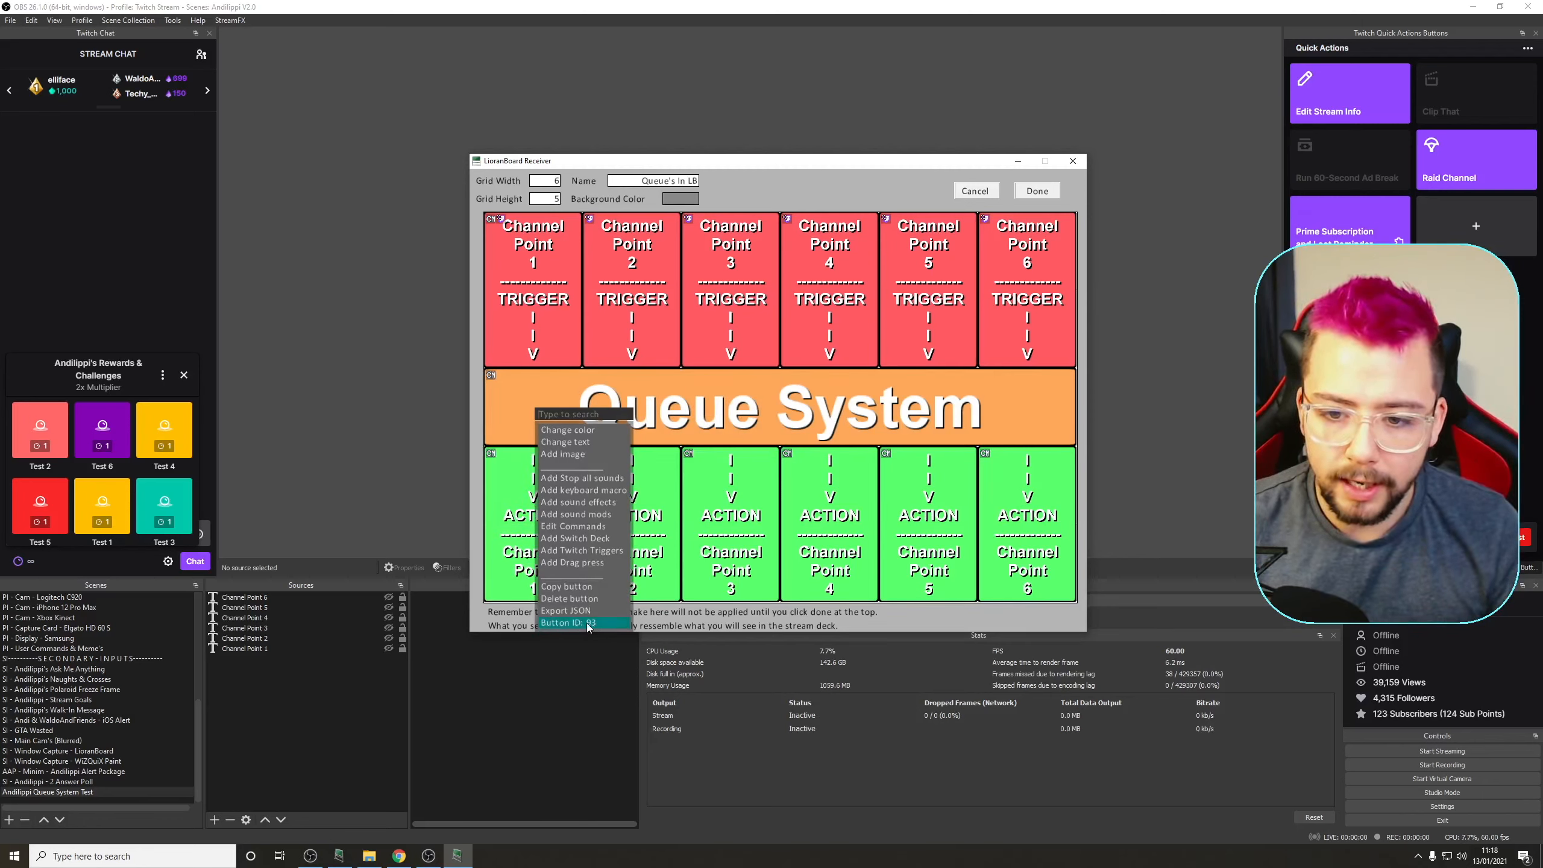
pyautogui.rightClick(711, 506)
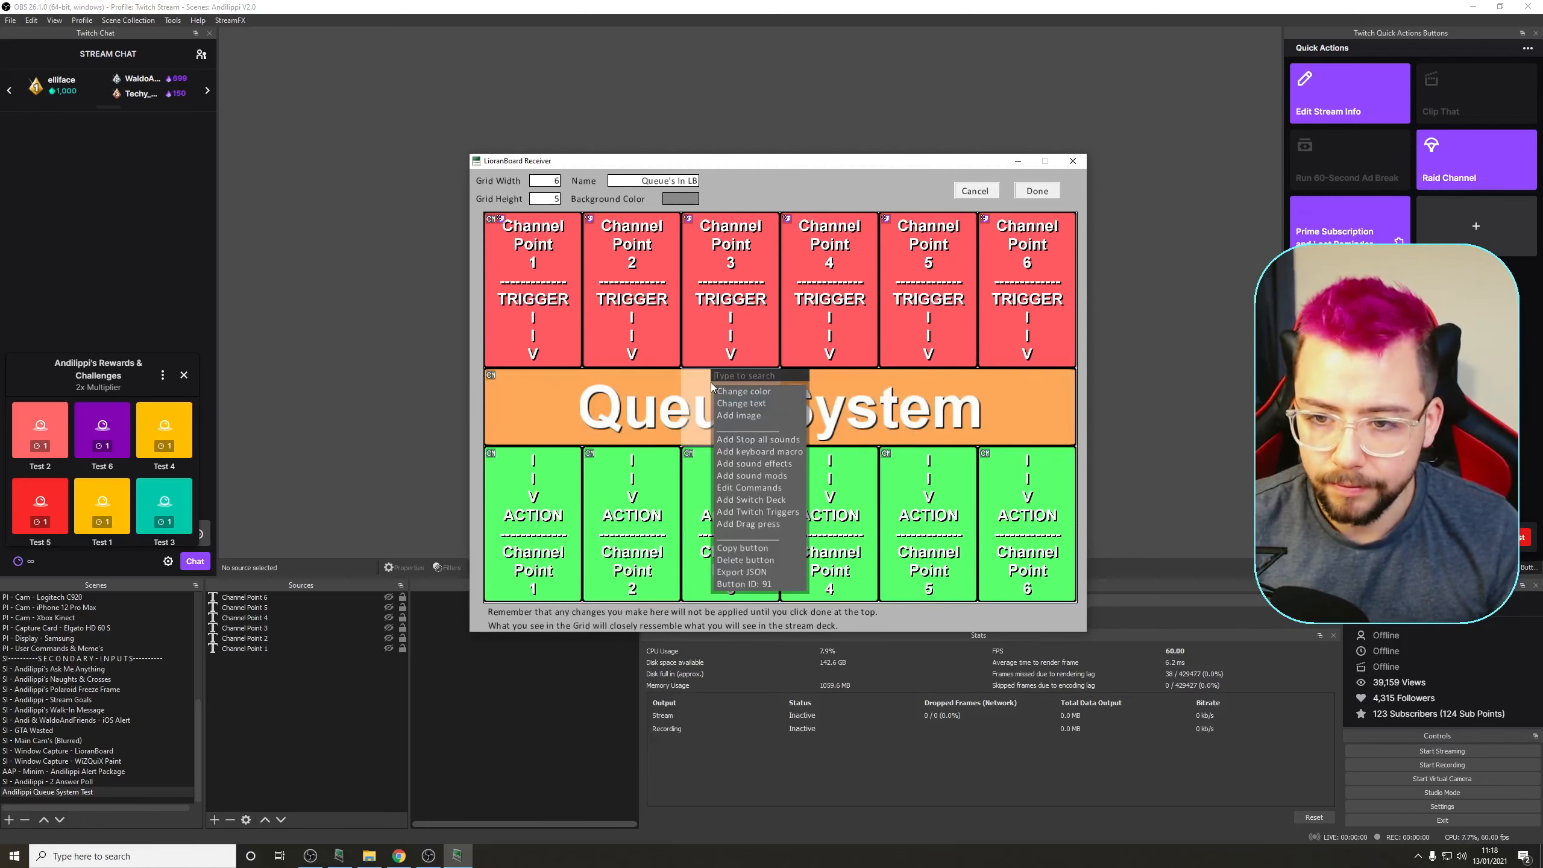
pyautogui.click(751, 494)
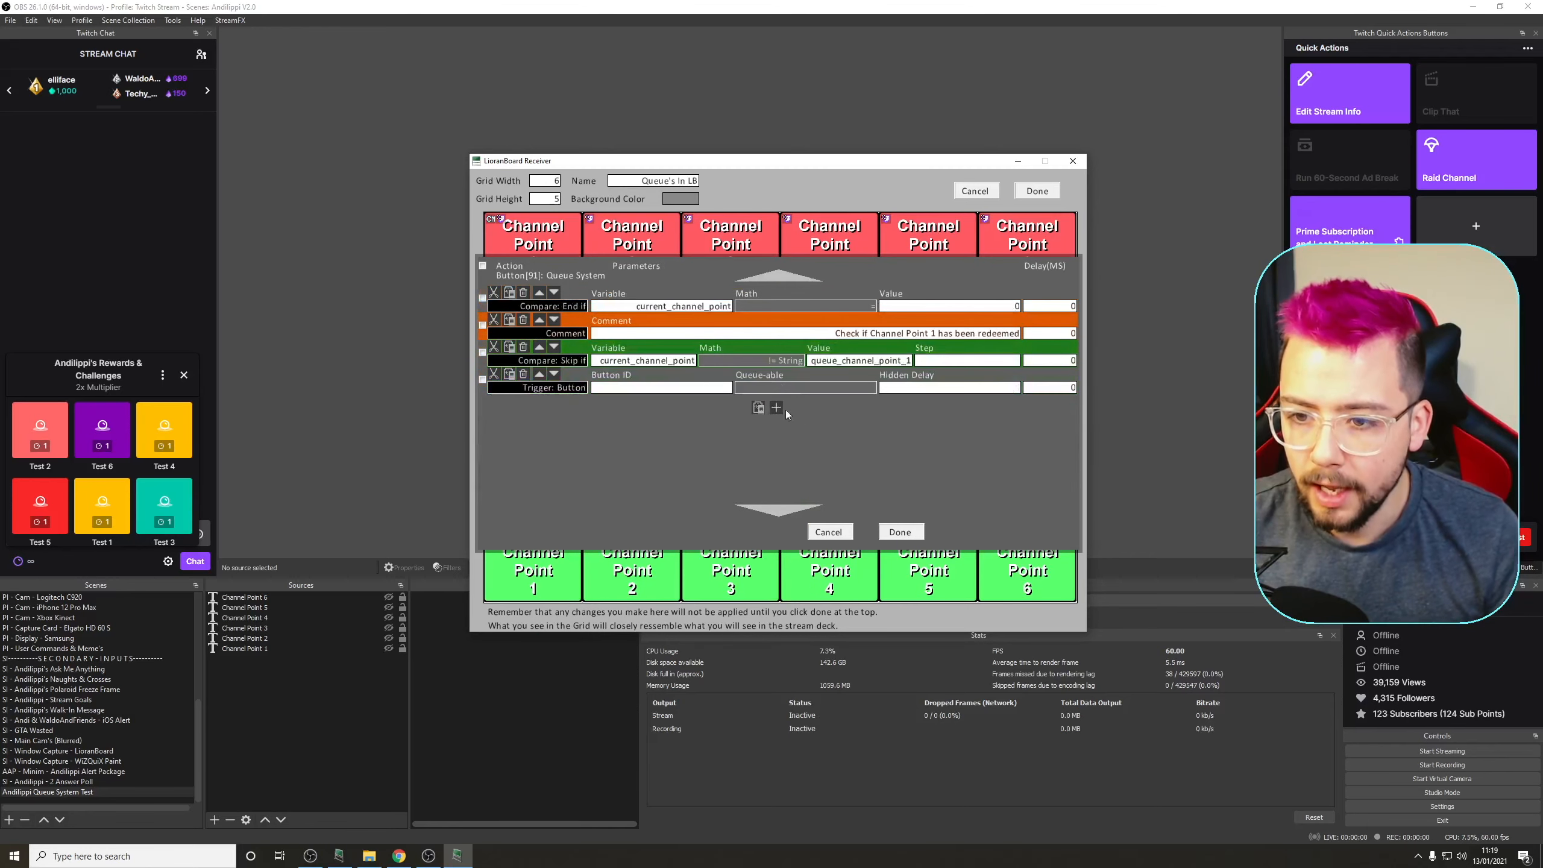
# Set the Trigger: Button command's button ID to 93 and add a Math: Change Variable command below it
pyautogui.click(699, 392)
pyautogui.write('93')
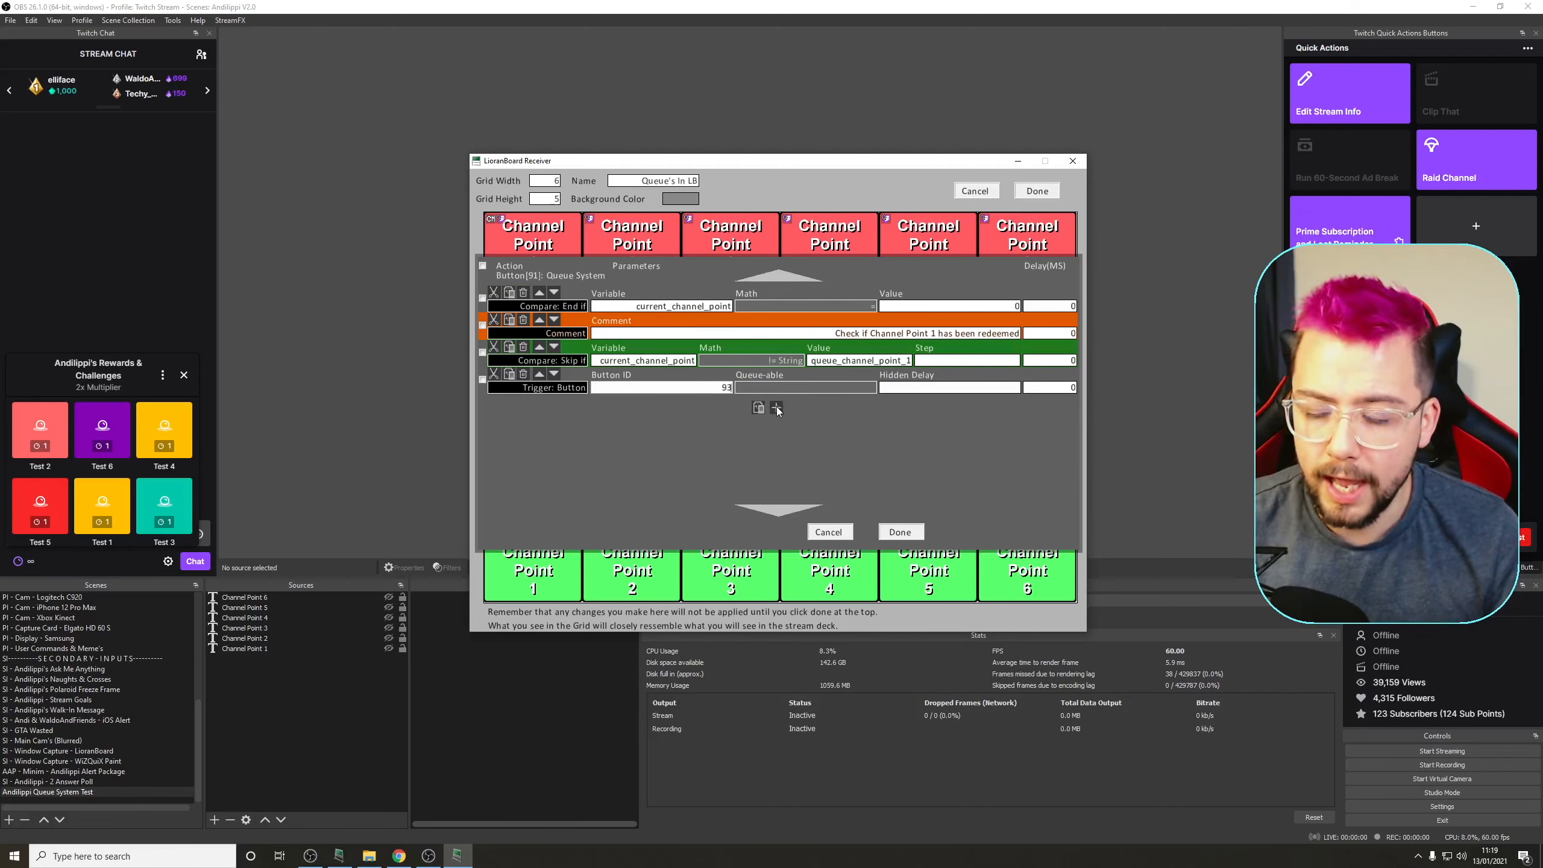
pyautogui.click(776, 409)
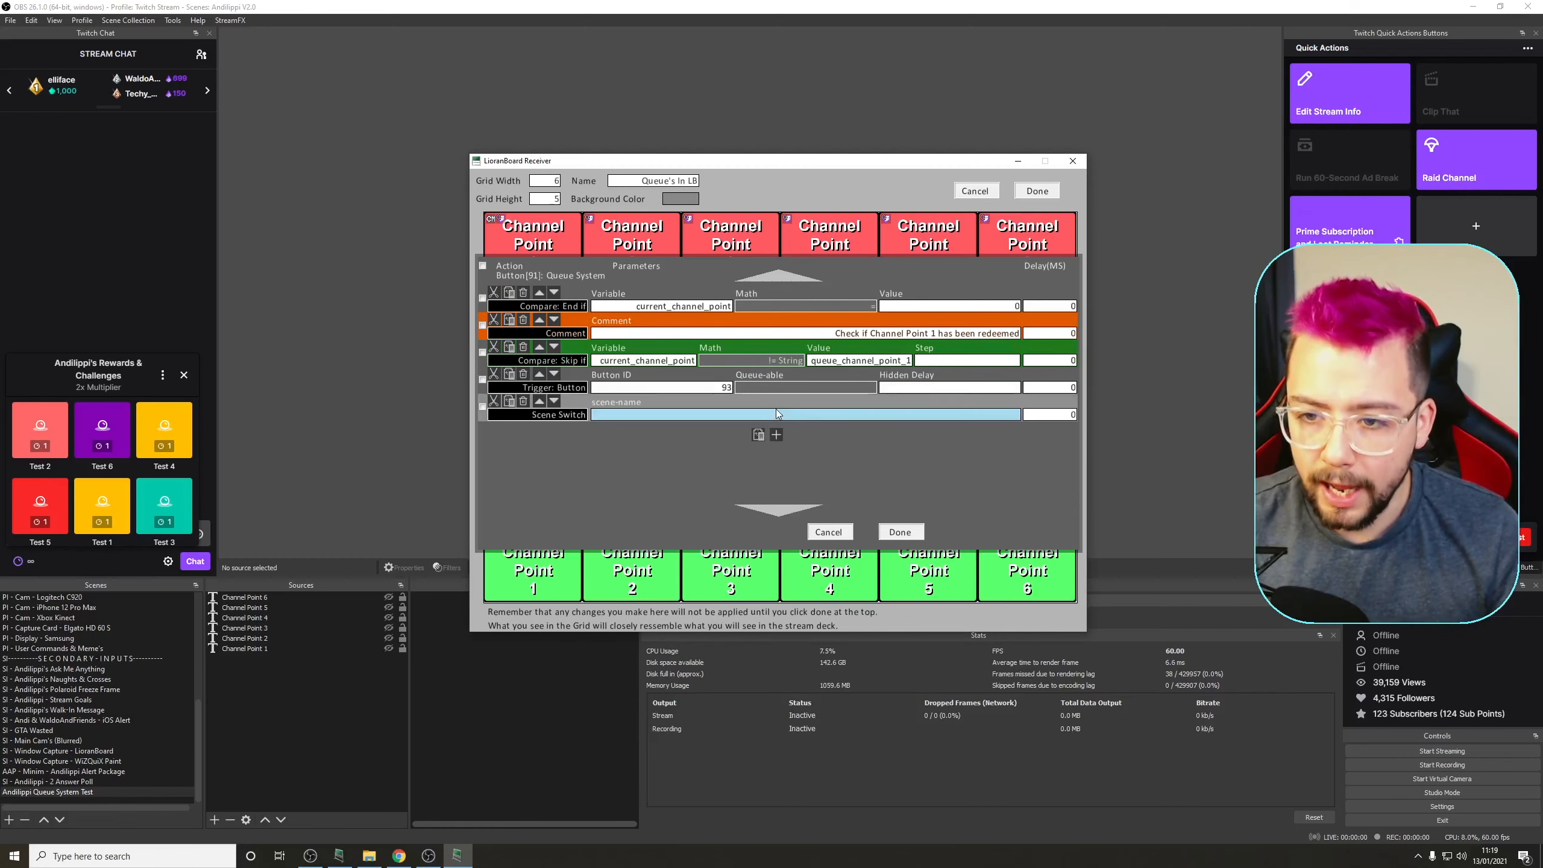
pyautogui.click(545, 416)
pyautogui.write('cha')
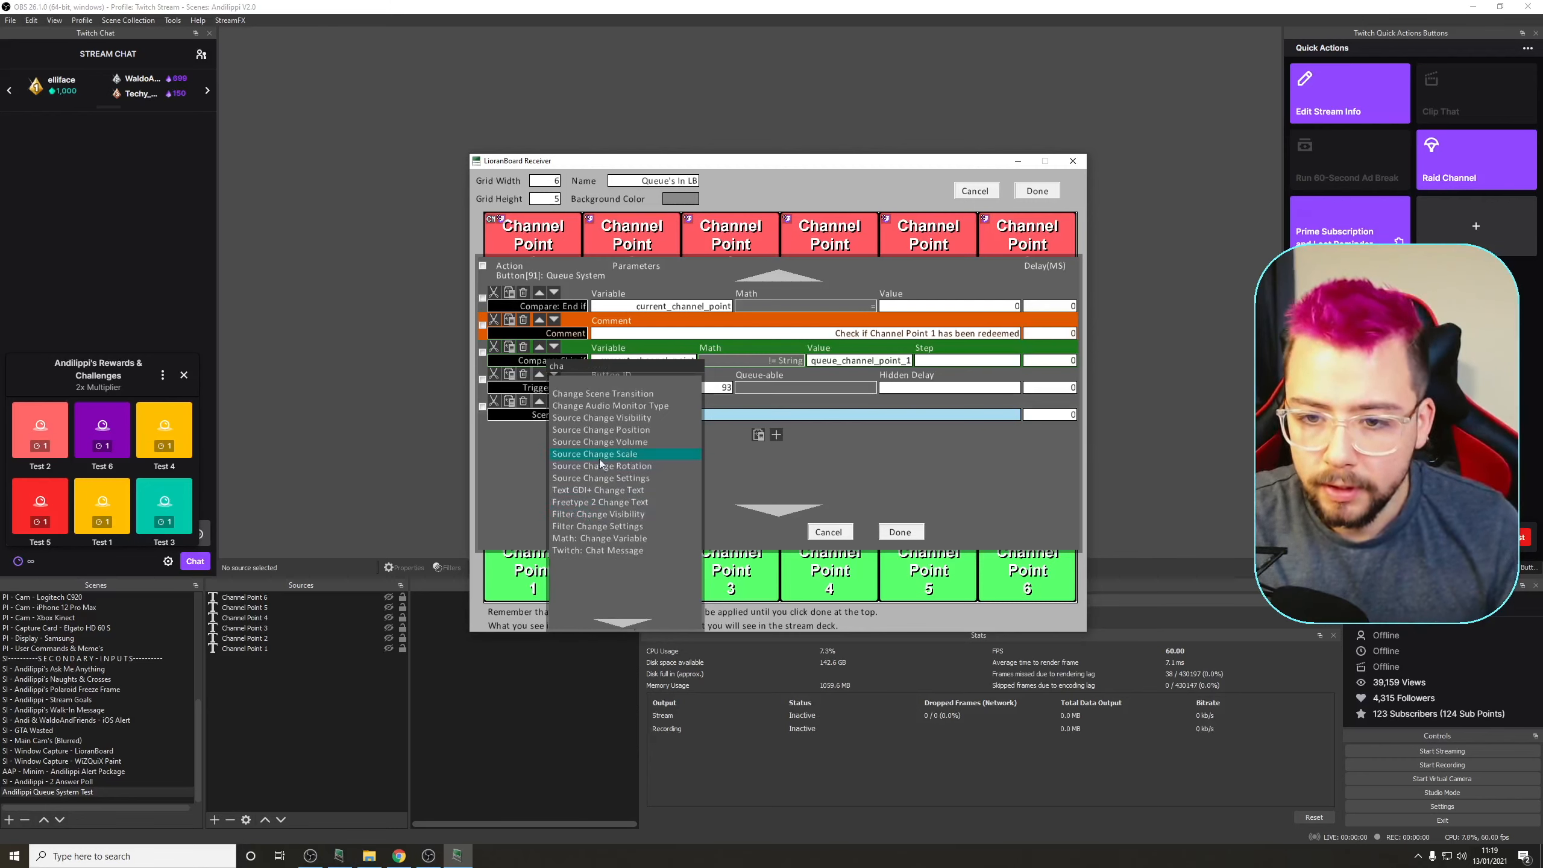
pyautogui.click(635, 537)
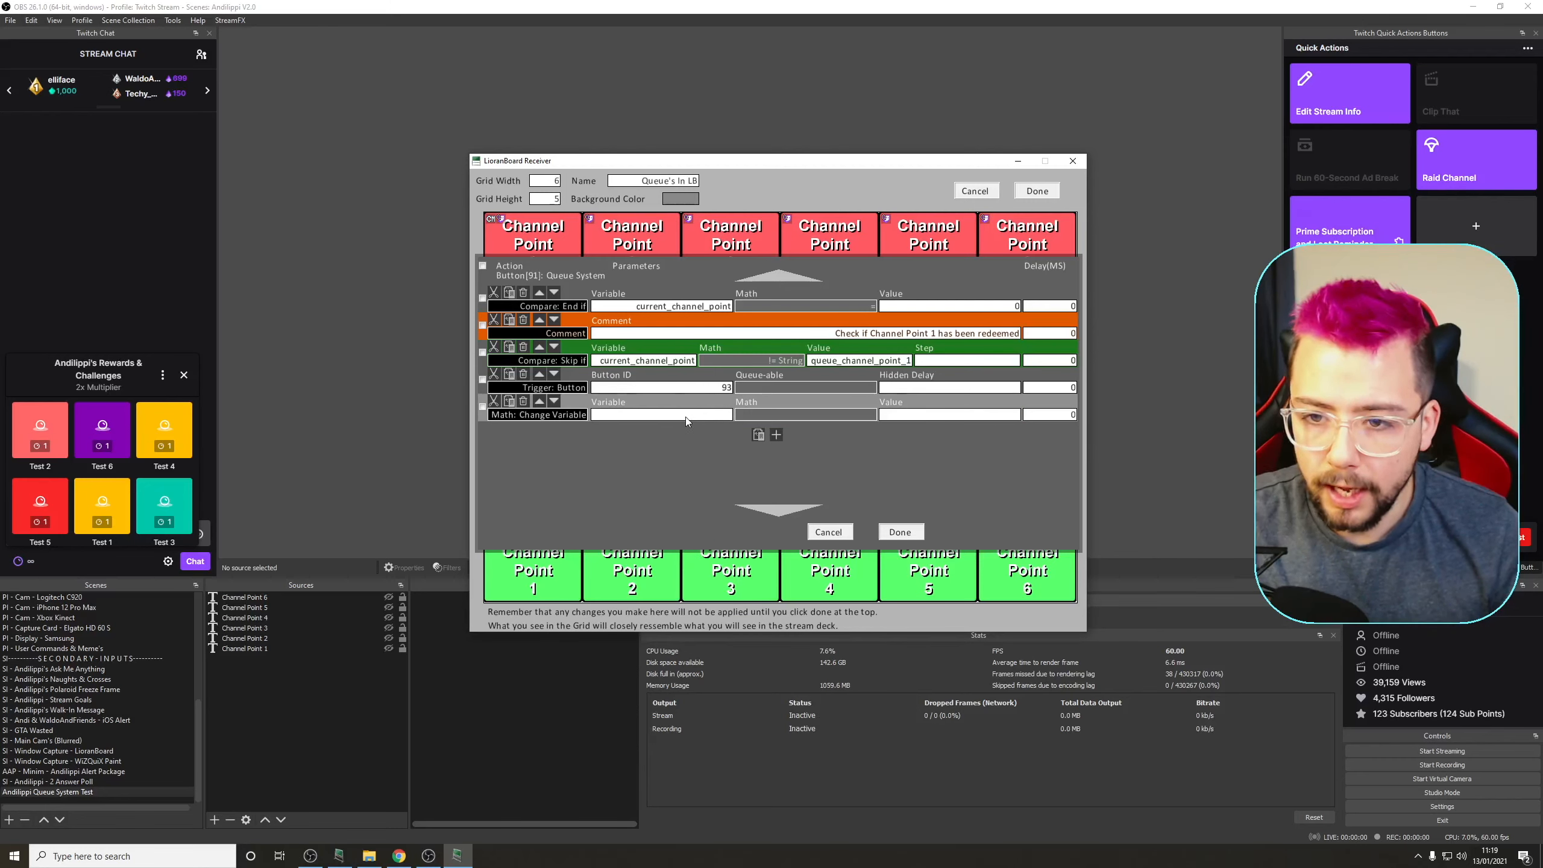
# Set the Math: Change Variable command to make channel_point_ongoing = 1, copying the variable name from the Compare: End If command
pyautogui.scroll(3, 684, 418)
pyautogui.scroll(5, 687, 418)
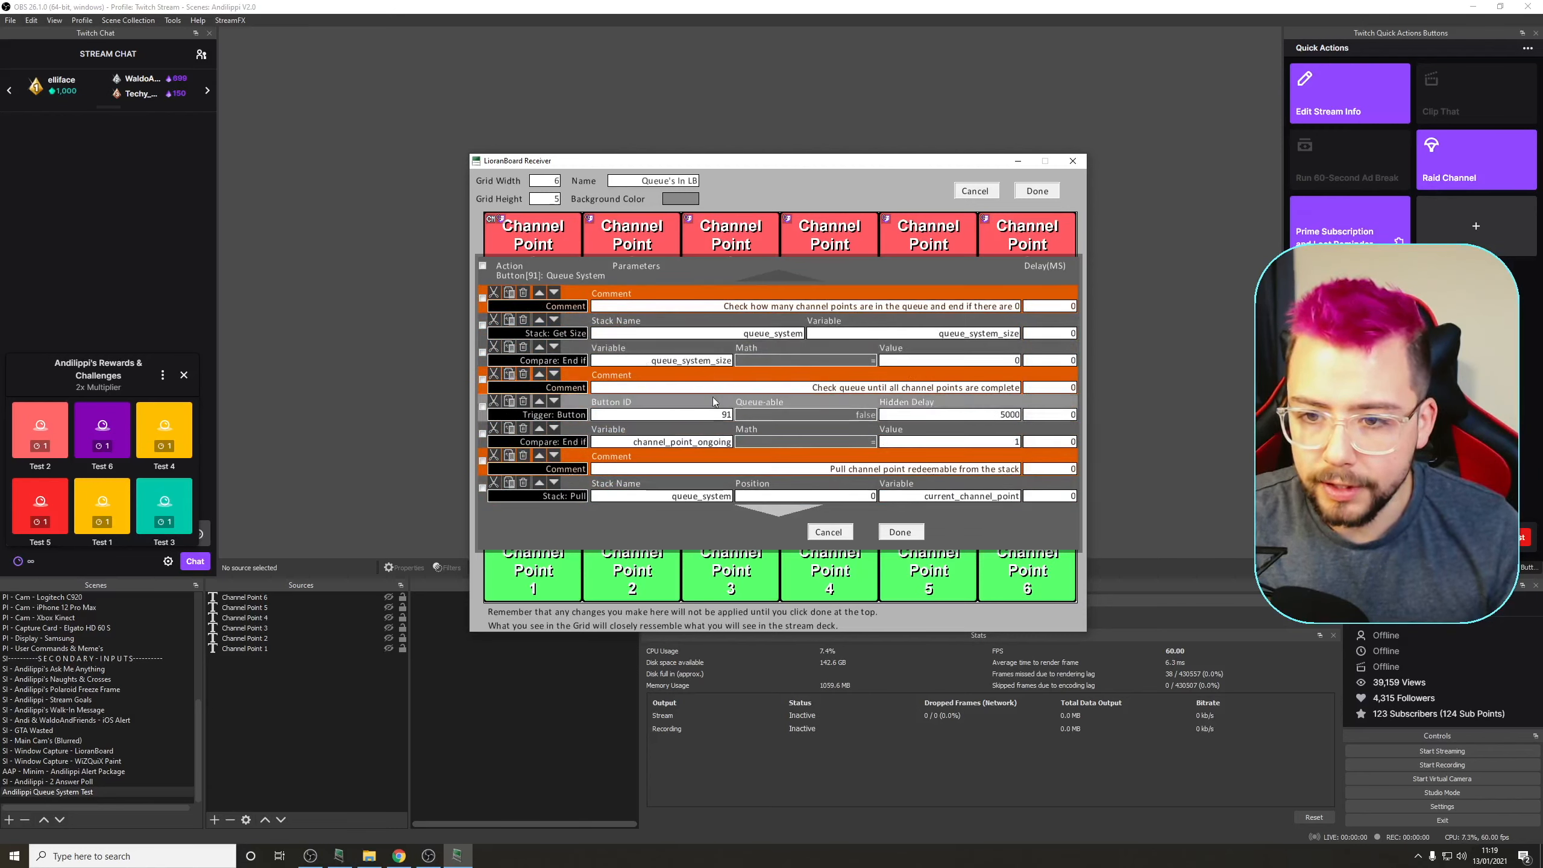
pyautogui.scroll(-7, 698, 449)
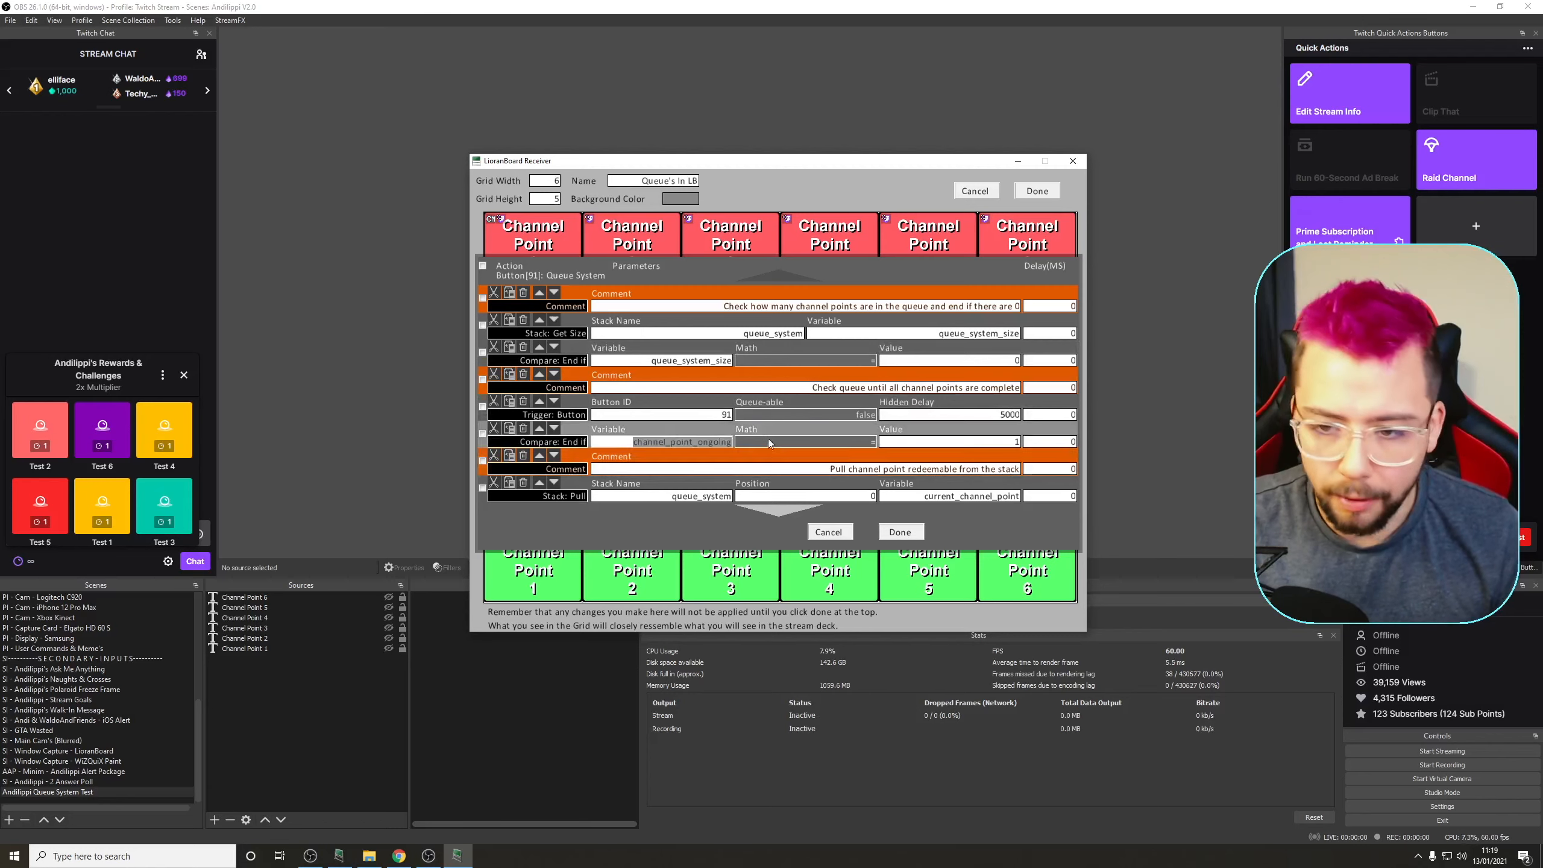
pyautogui.write('channel_point_ongoing')
pyautogui.click(828, 440)
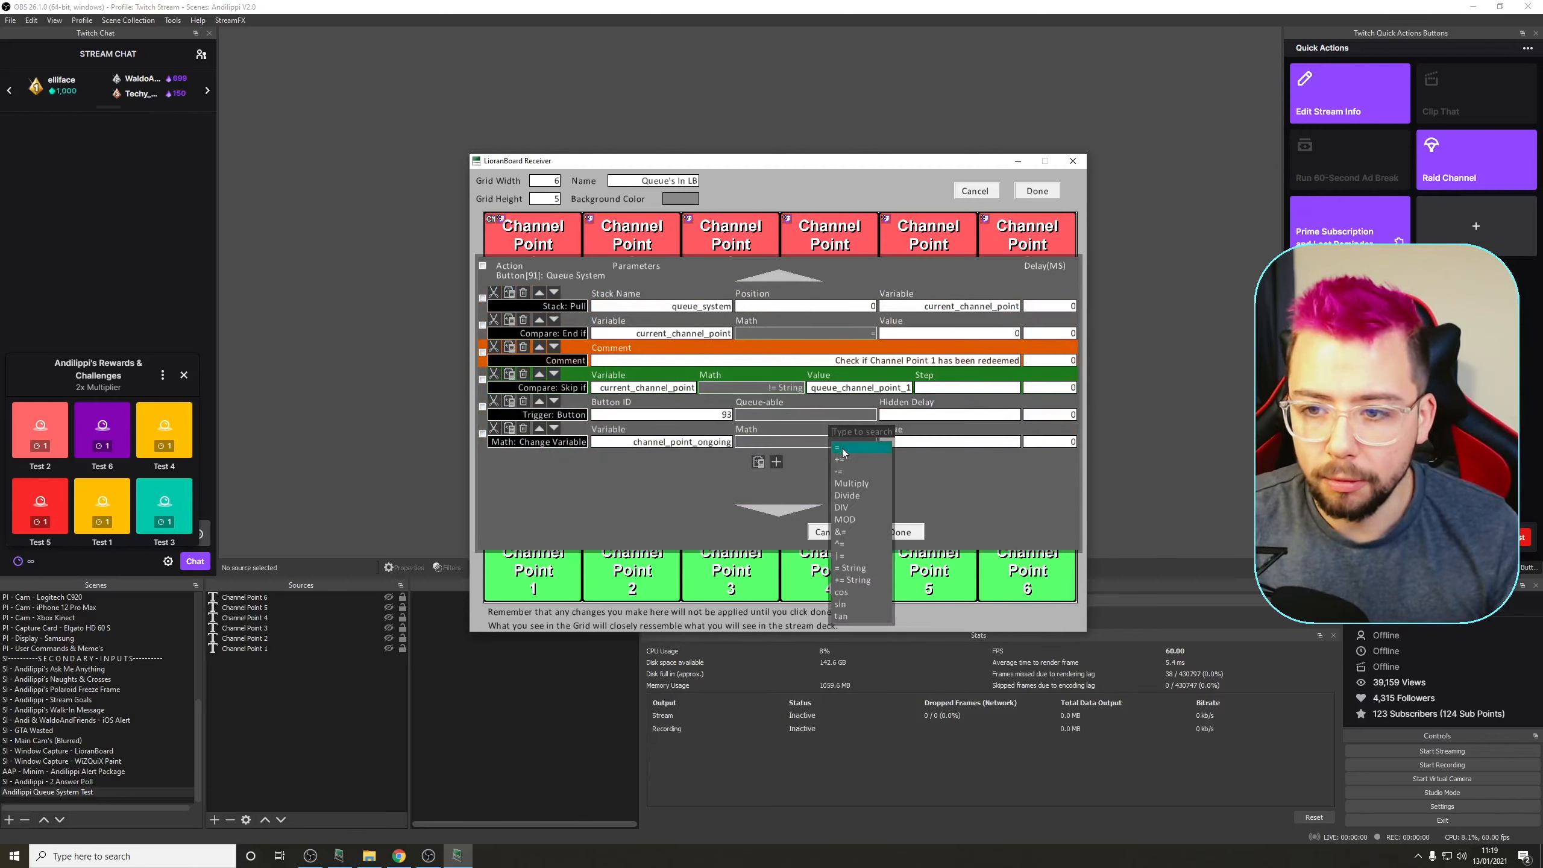
pyautogui.click(839, 447)
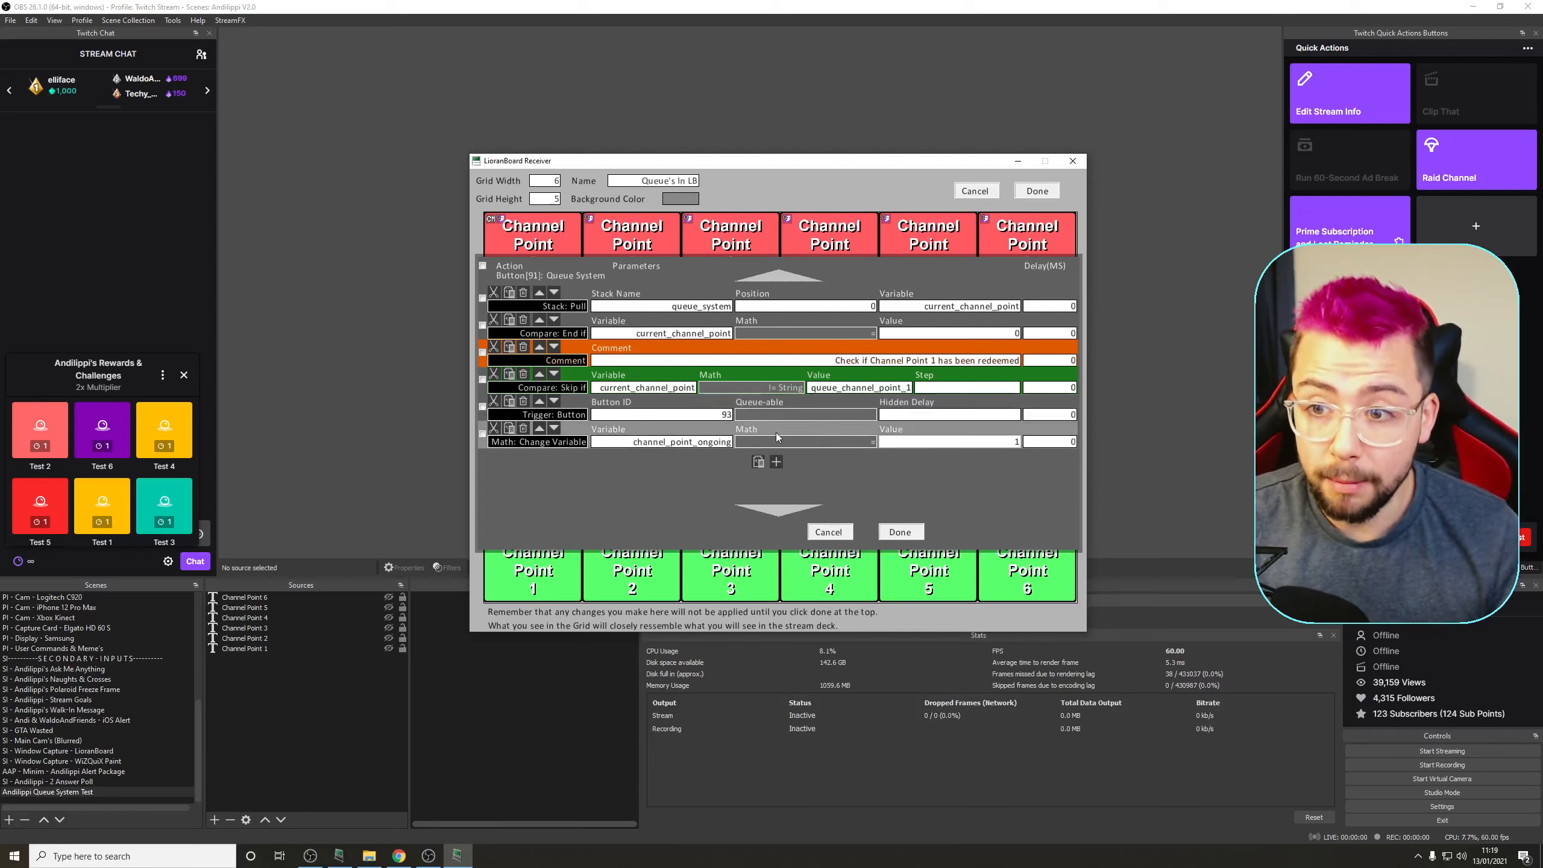
# Set the Compare: Skip If command's step to 2 and save the Queue System commands
pyautogui.scroll(7, 776, 431)
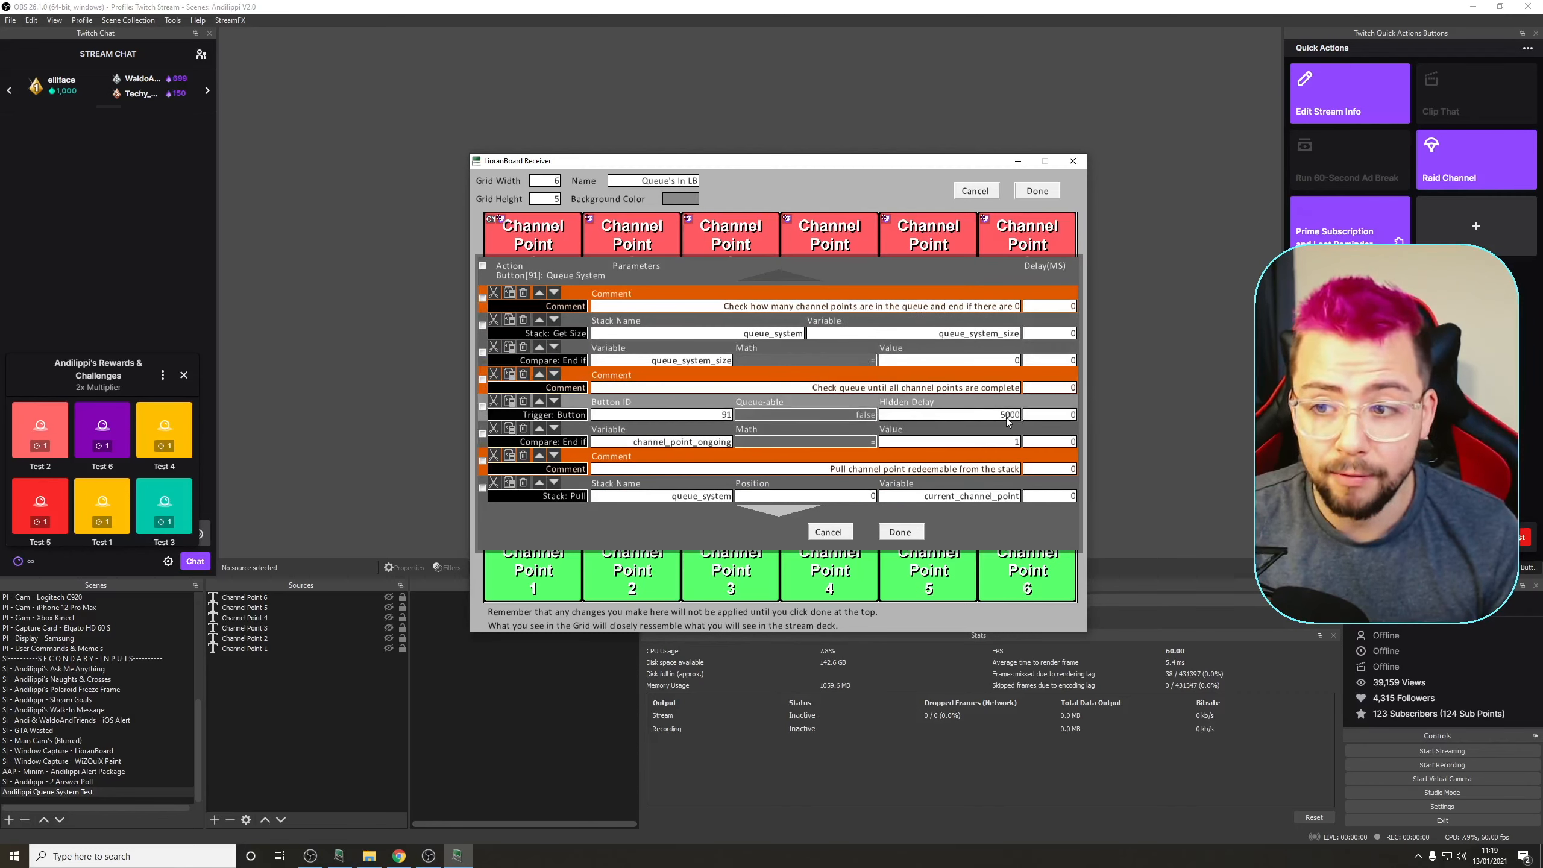
pyautogui.scroll(-8, 989, 421)
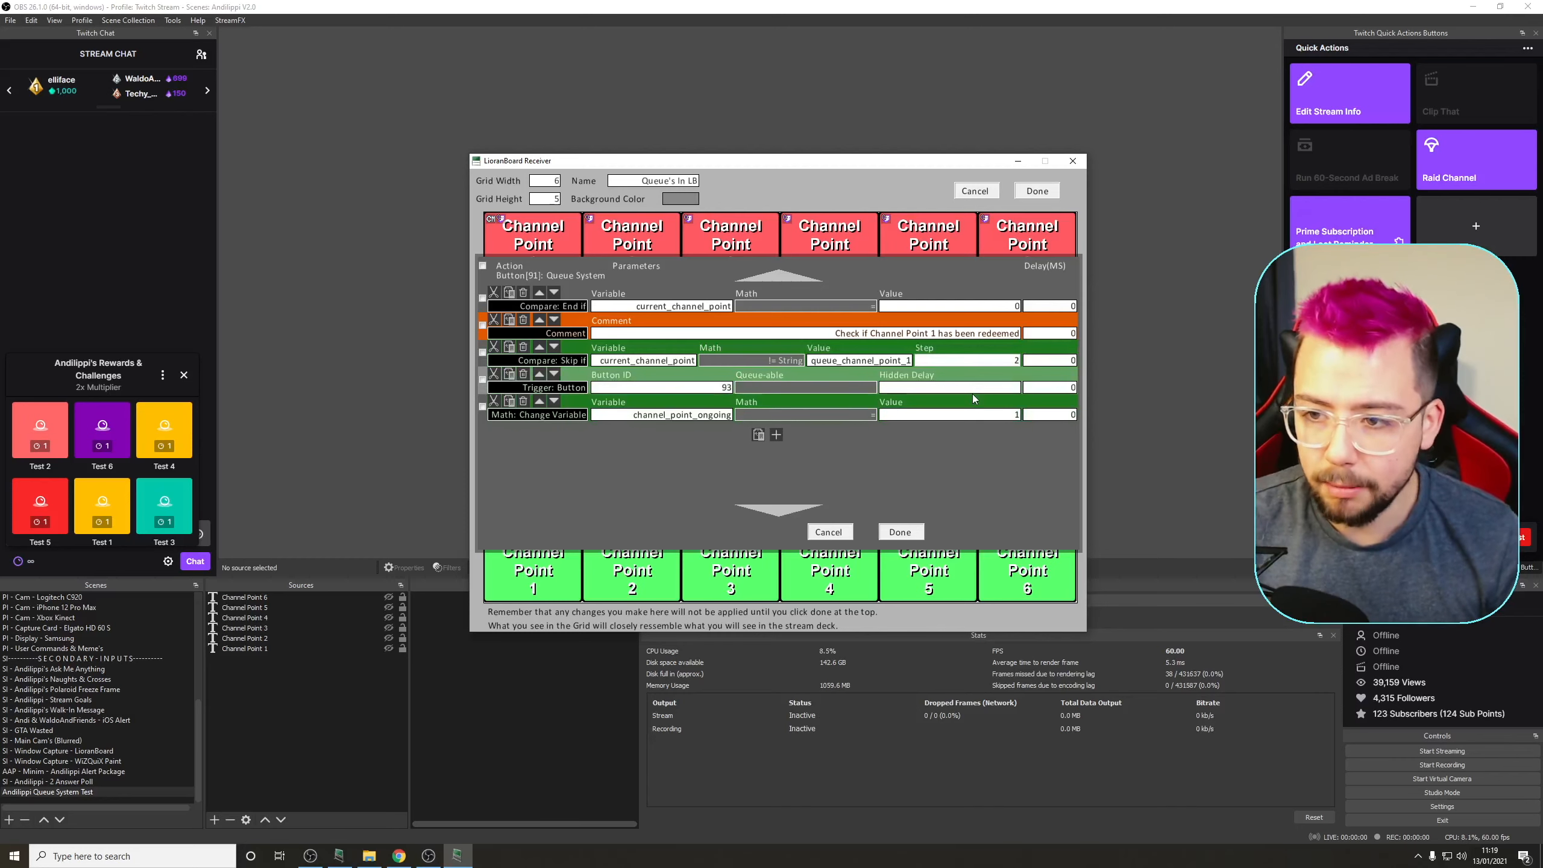
pyautogui.click(914, 534)
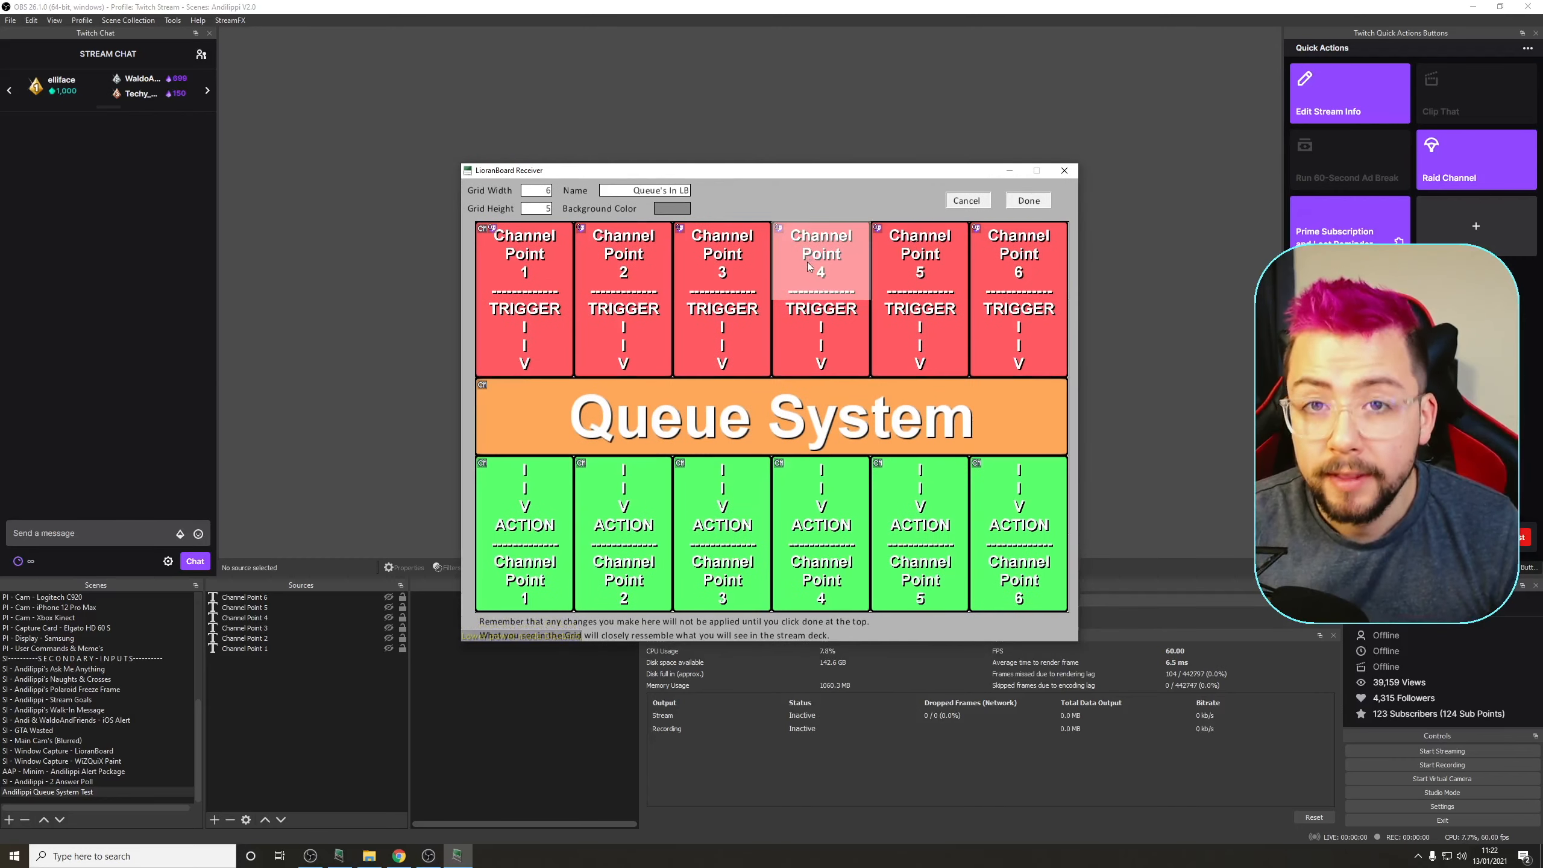
# Add a Math: Change Variable command at the end of the Channel Point 1 action button's commands
pyautogui.rightClick(533, 504)
pyautogui.click(570, 534)
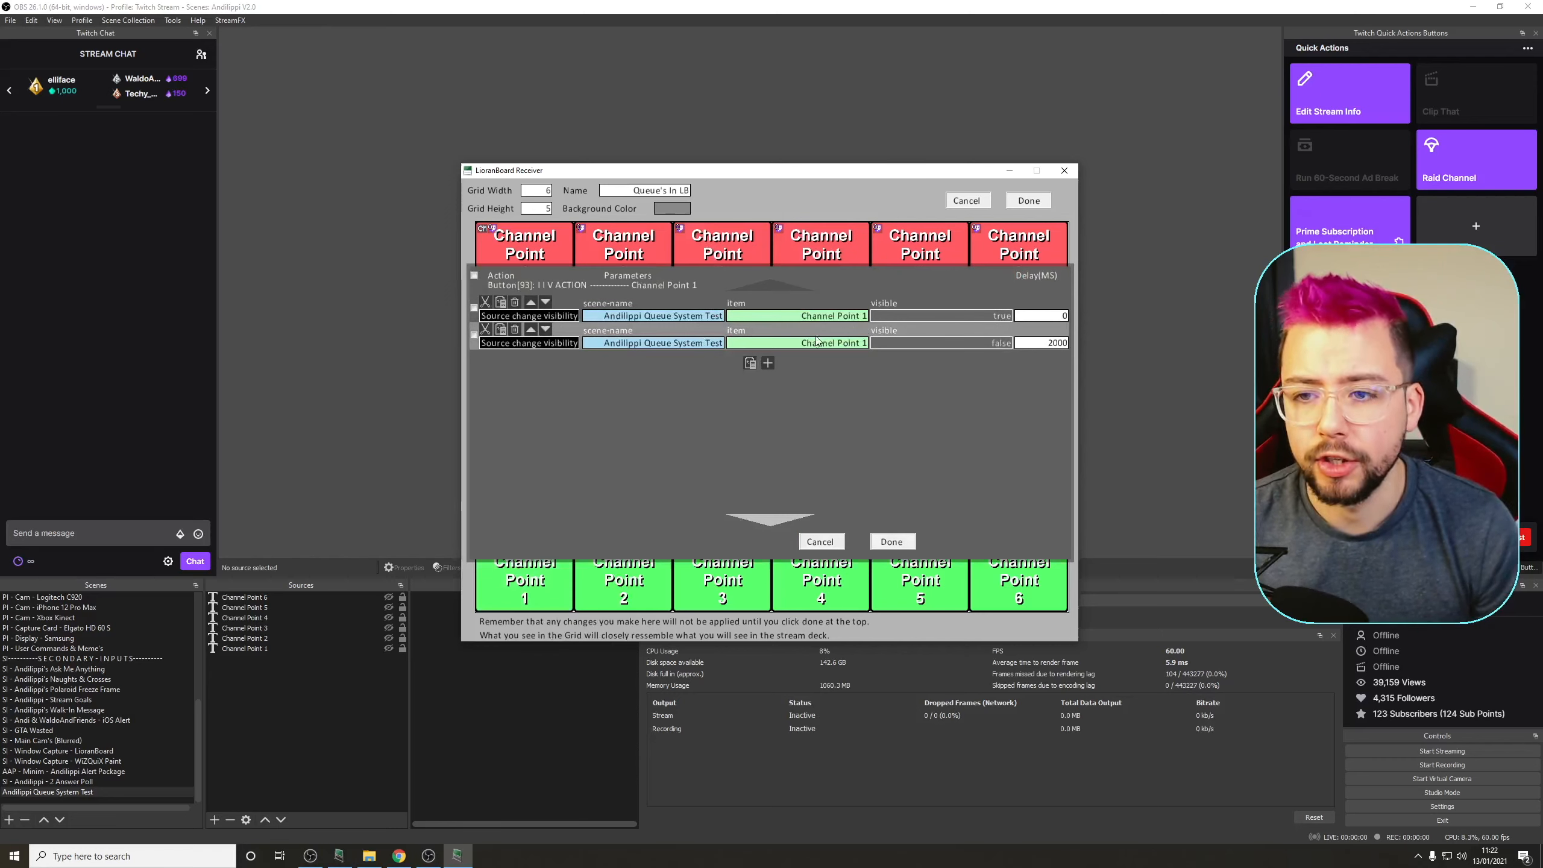
pyautogui.click(766, 362)
pyautogui.click(560, 370)
pyautogui.scroll(-5, 559, 371)
pyautogui.click(638, 533)
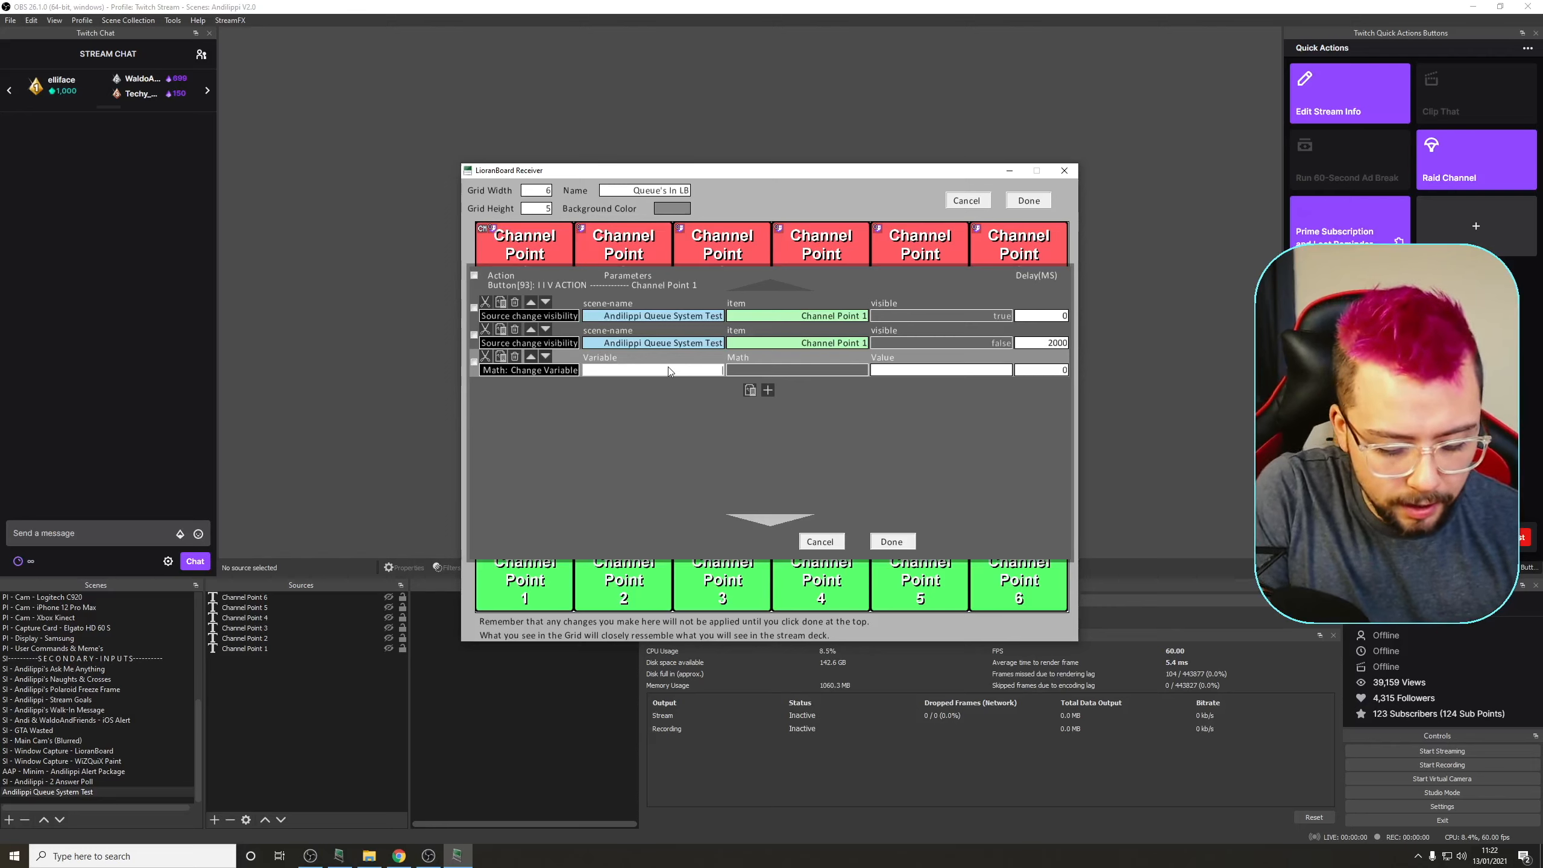
# Set the action's Math: Change Variable command to make channel_point_ongoing = 0
pyautogui.write('el_point_')
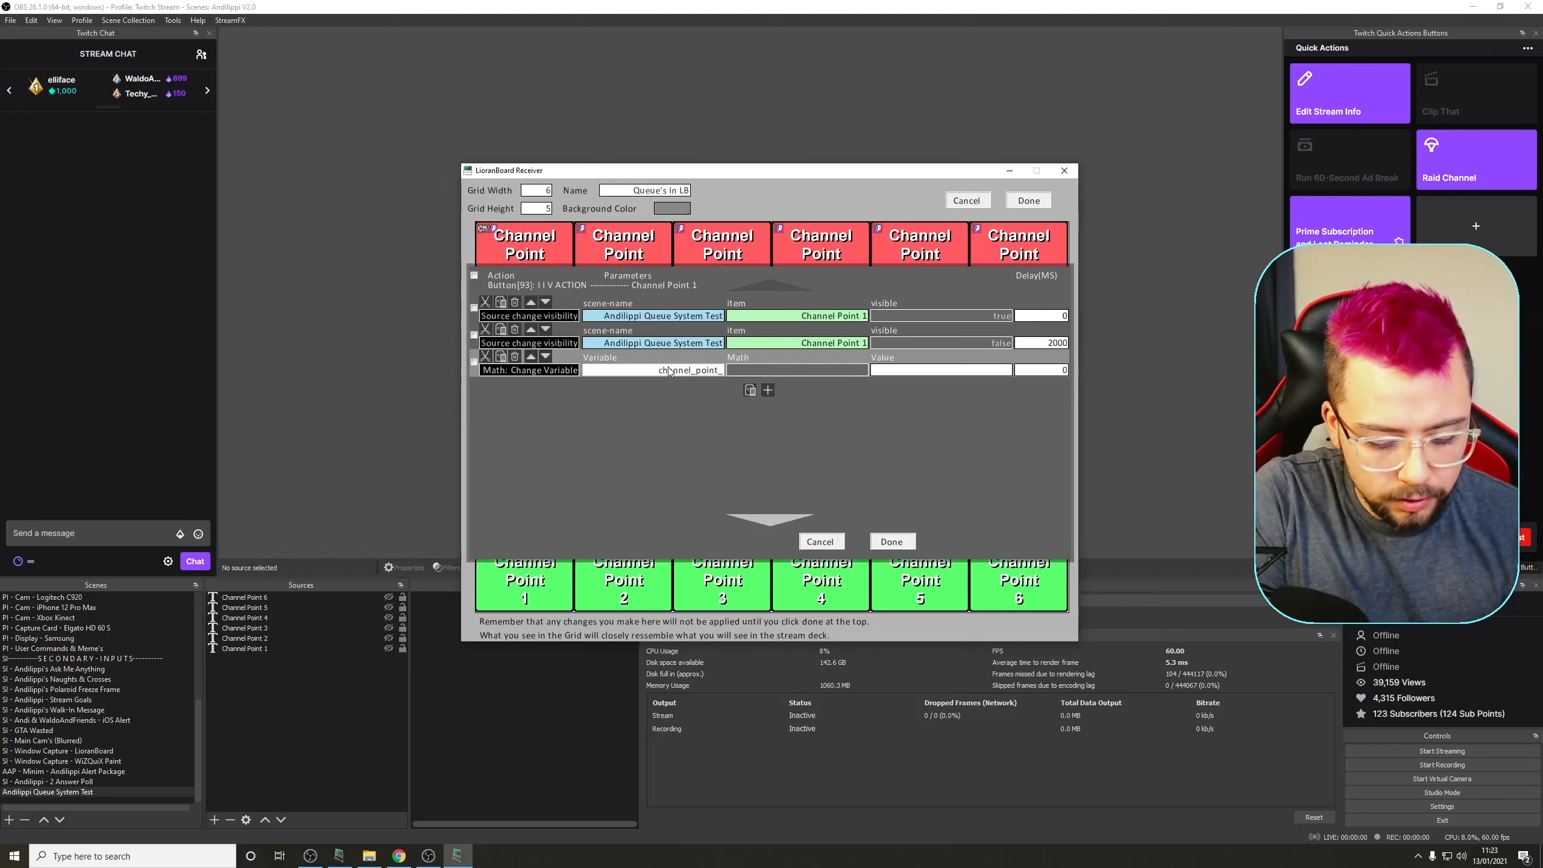
pyautogui.write('ongoing')
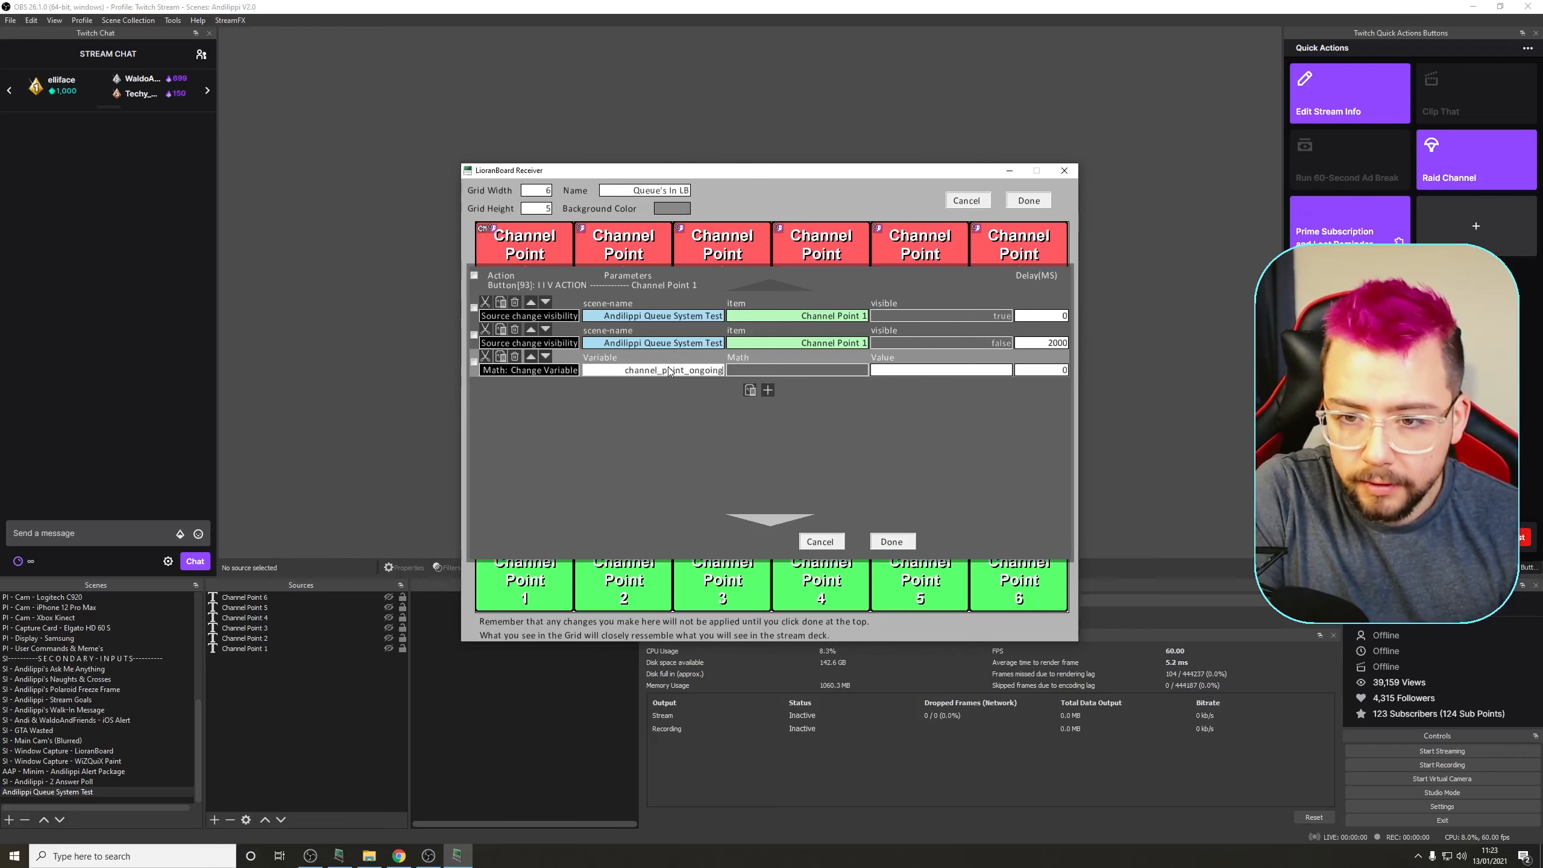
pyautogui.click(836, 363)
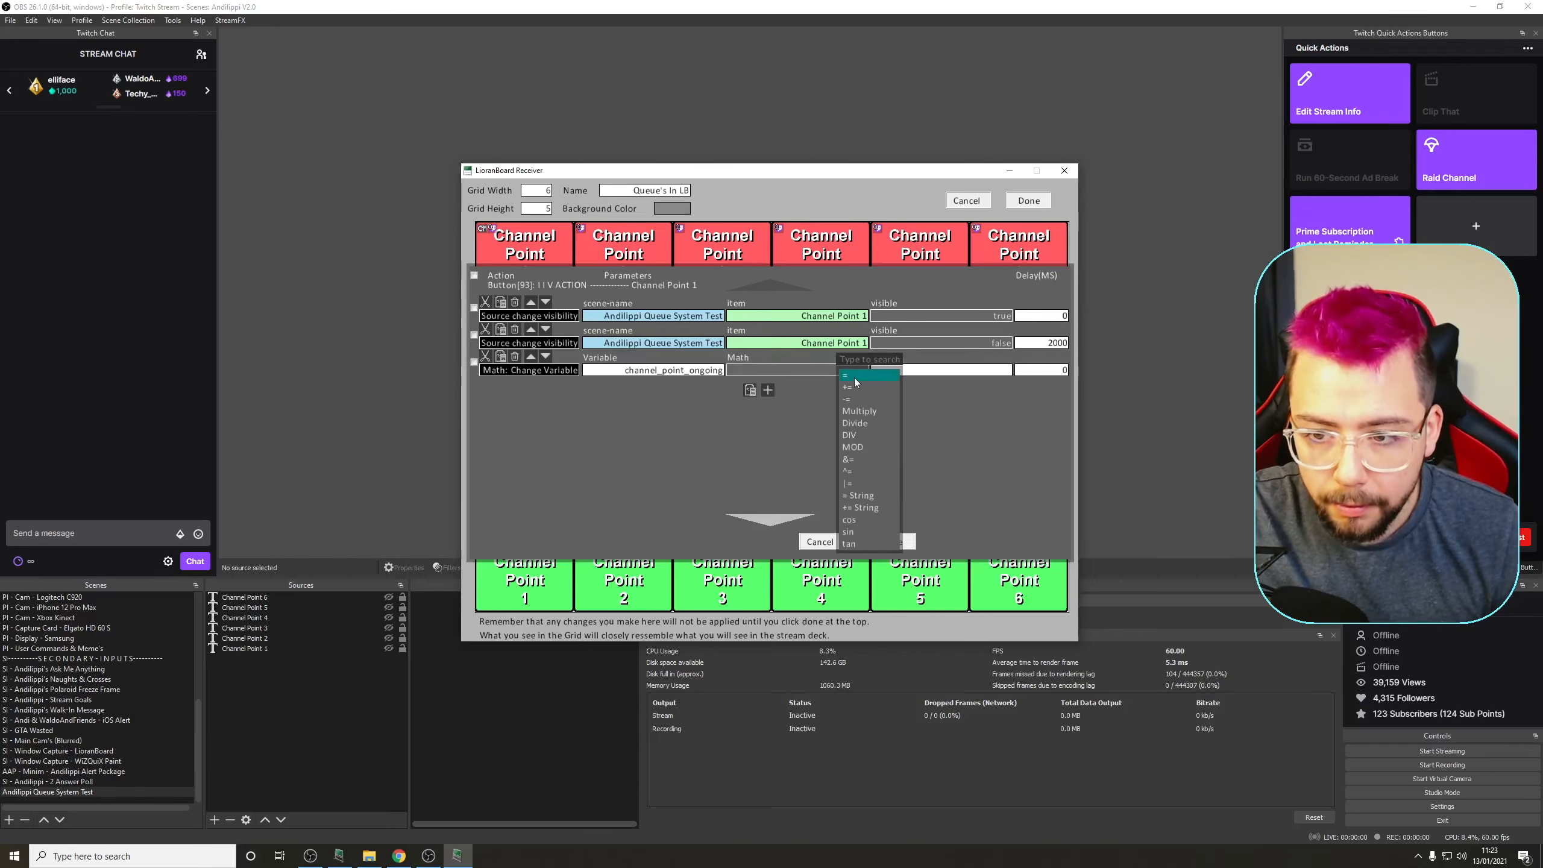
pyautogui.click(855, 376)
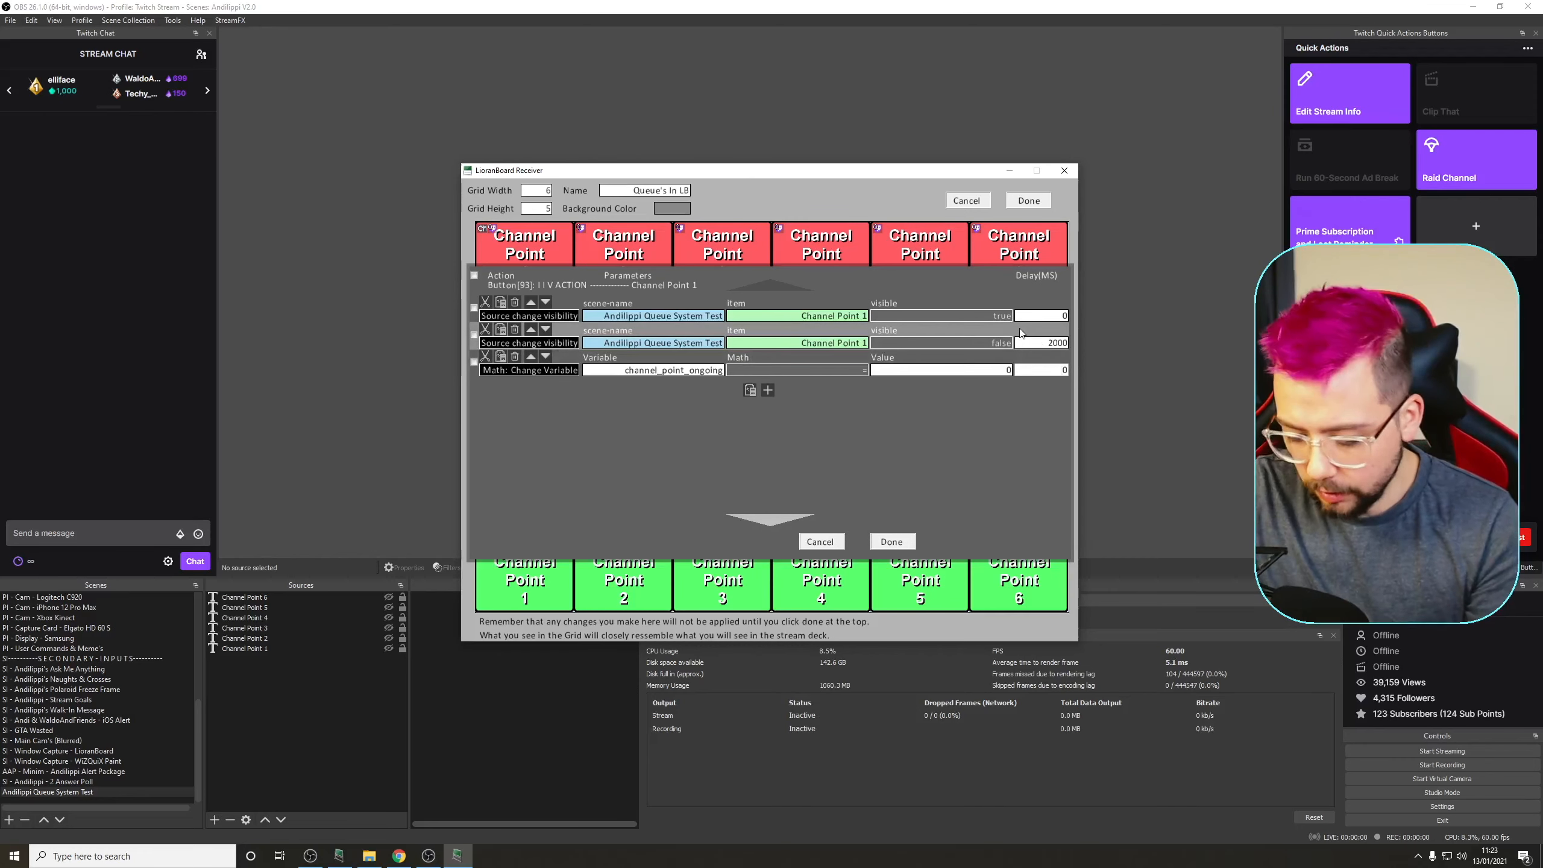
# Set the Math: Change Variable command's delay to 3000 ms, then save the action's commands and the deck
pyautogui.click(1041, 370)
pyautogui.write('2000')
pyautogui.moveTo(1042, 370); pyautogui.dragTo(1052, 371)
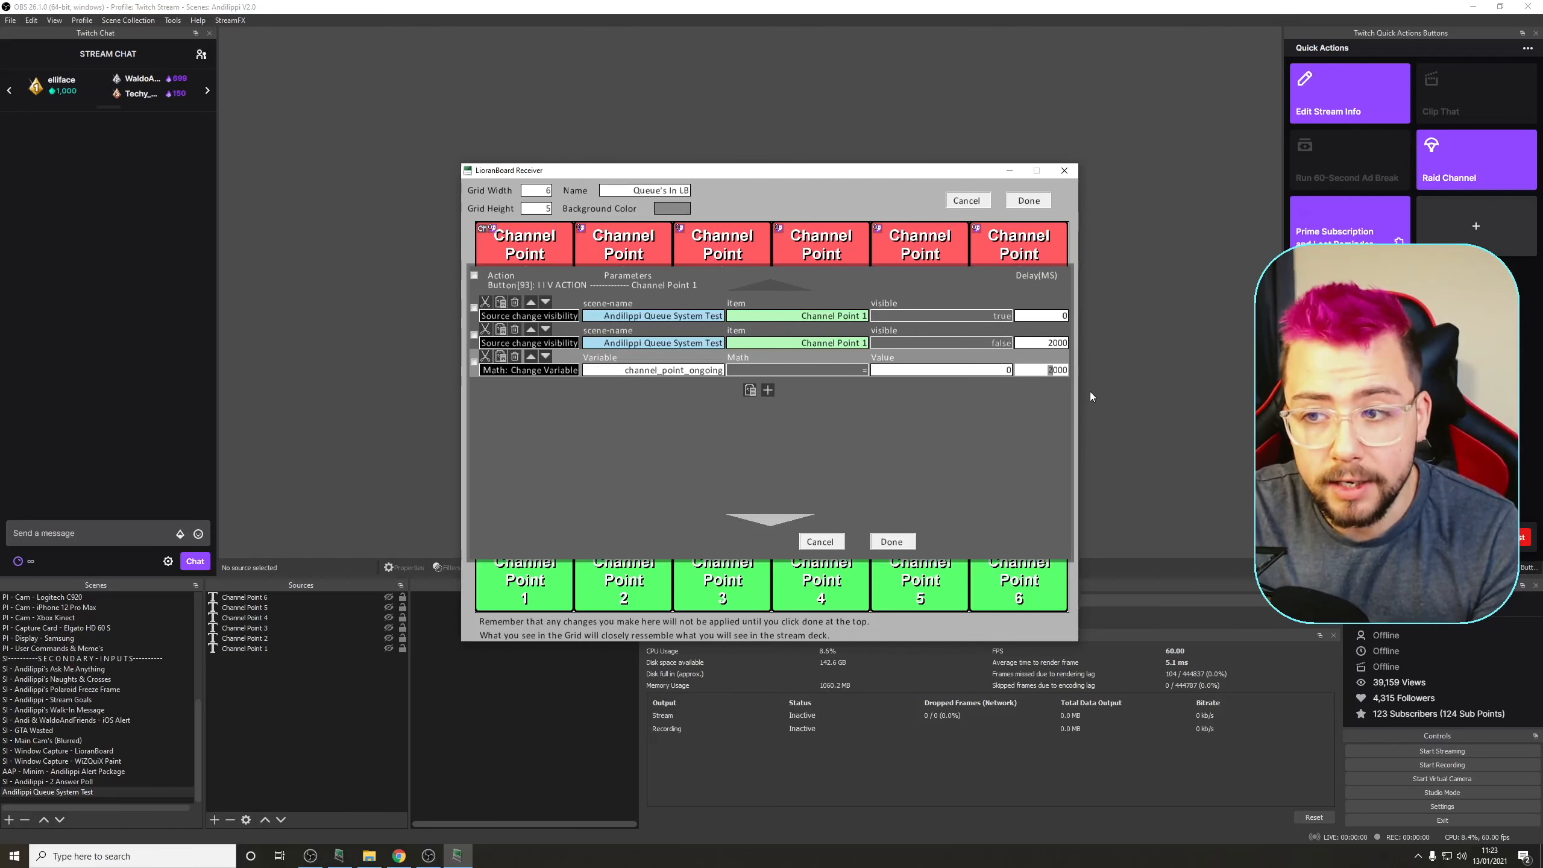
pyautogui.write('3')
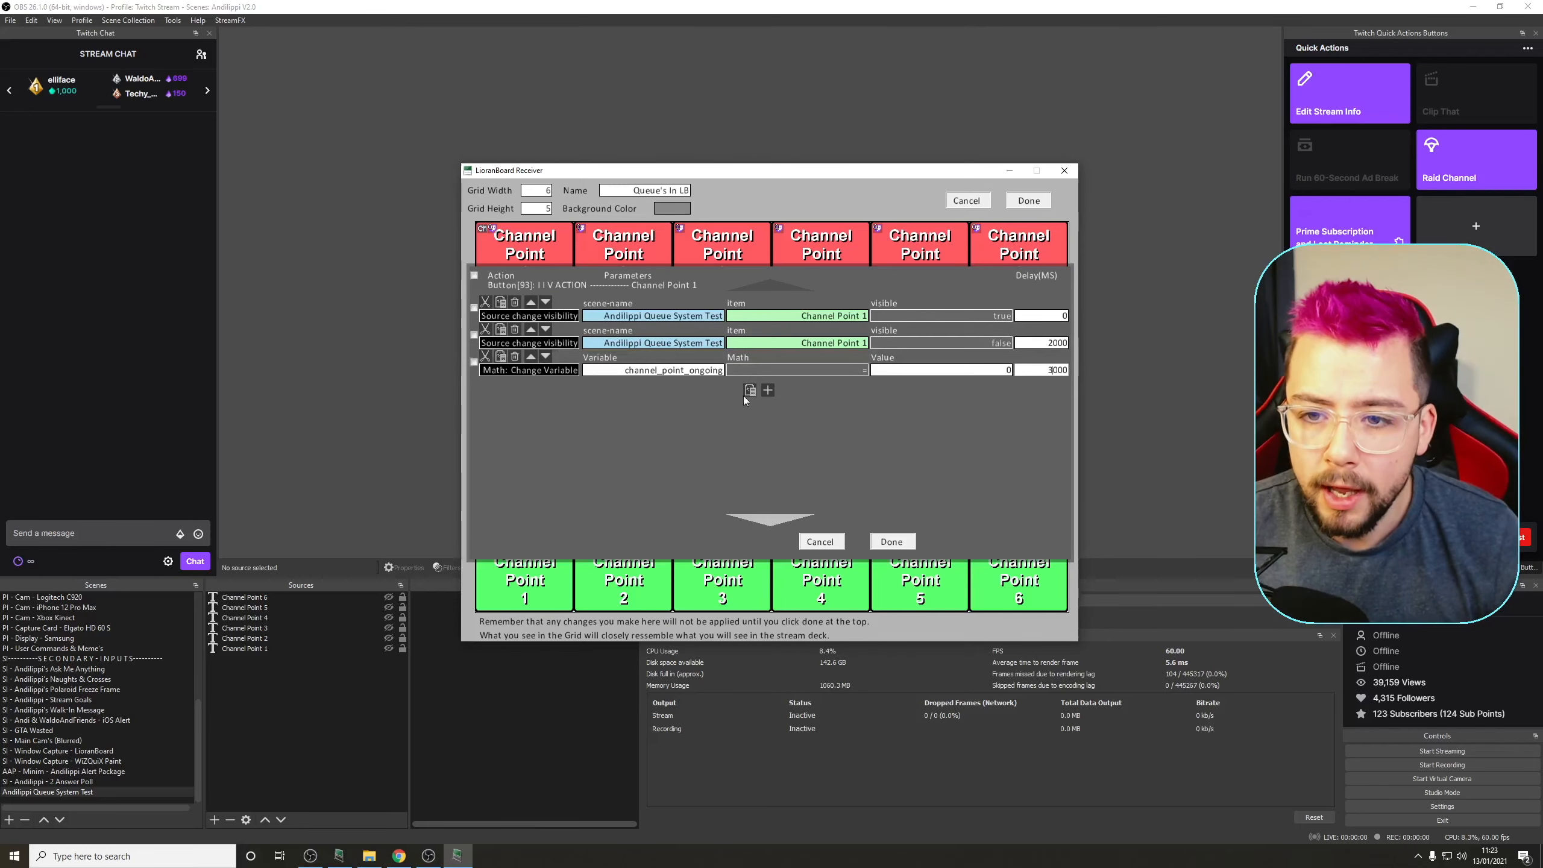
pyautogui.click(891, 540)
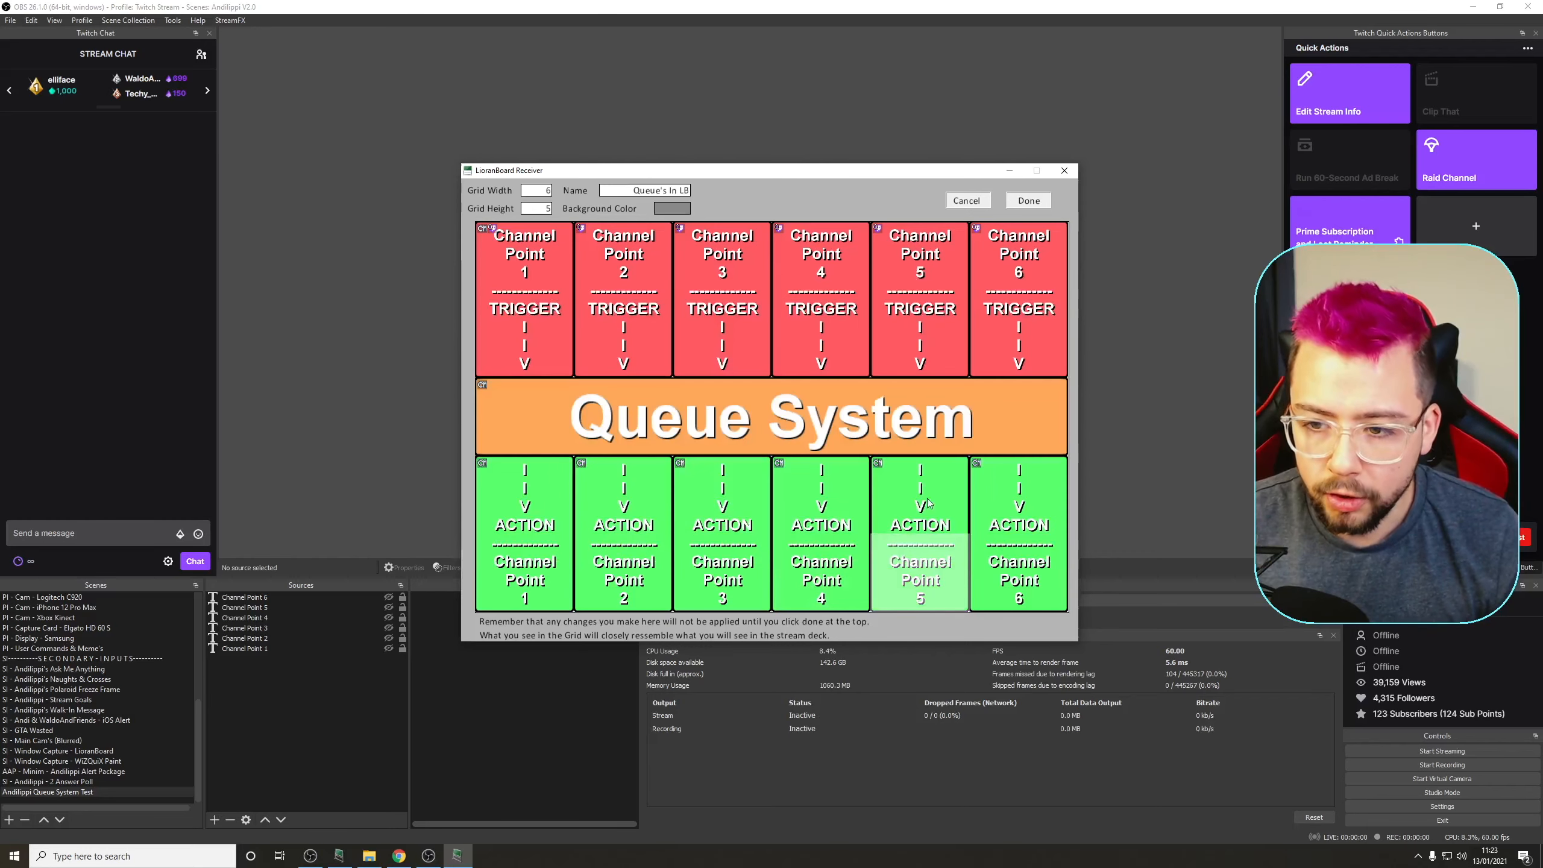
pyautogui.click(1031, 202)
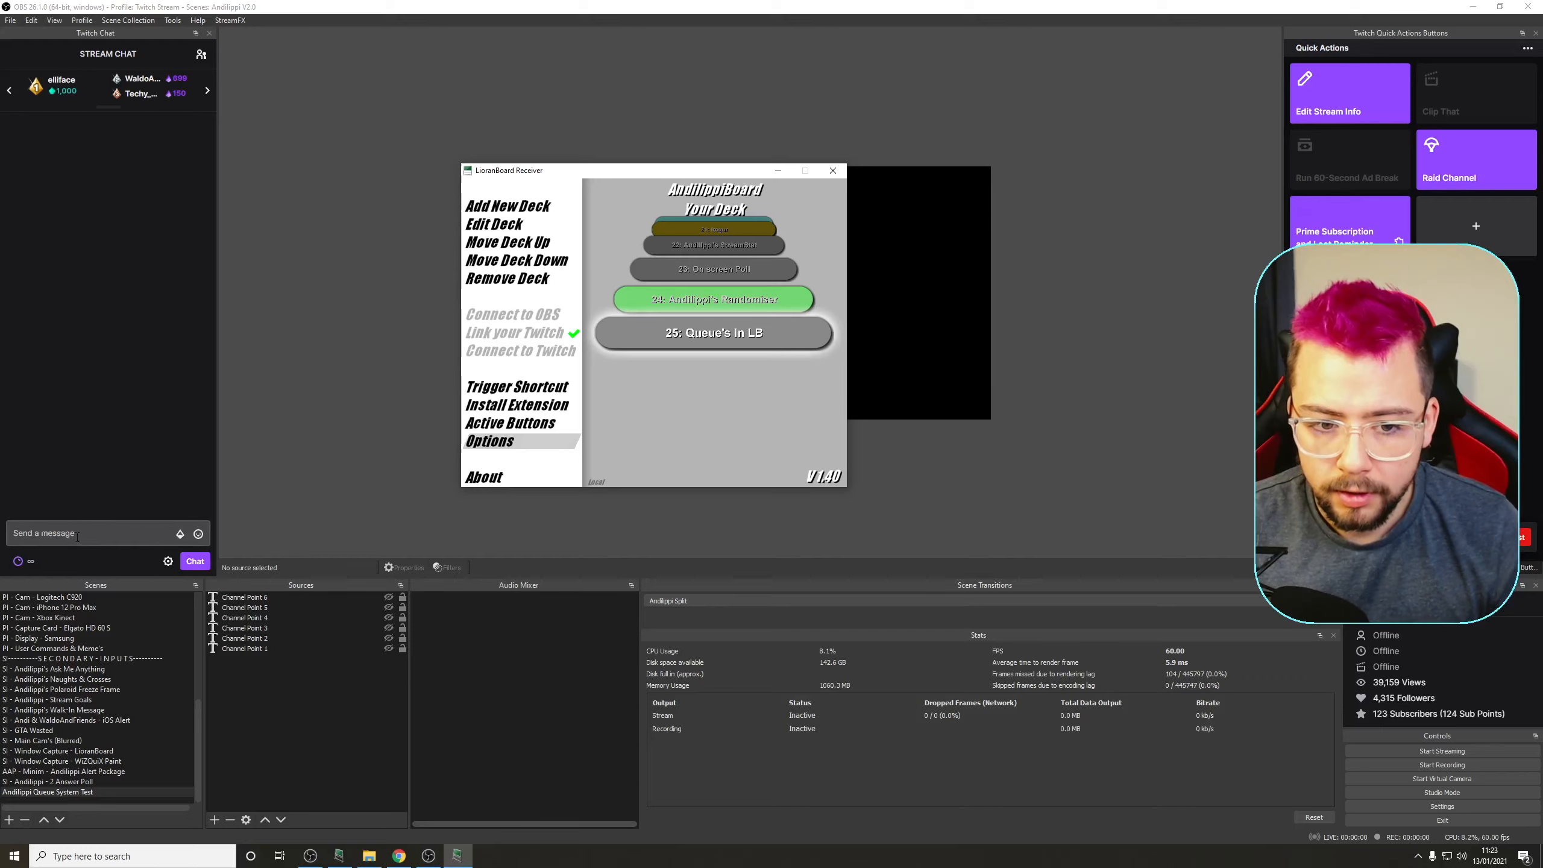
# Redeem the Test 1 channel point reward four times from the Twitch chat to test the queue
pyautogui.click(24, 562)
pyautogui.click(102, 511)
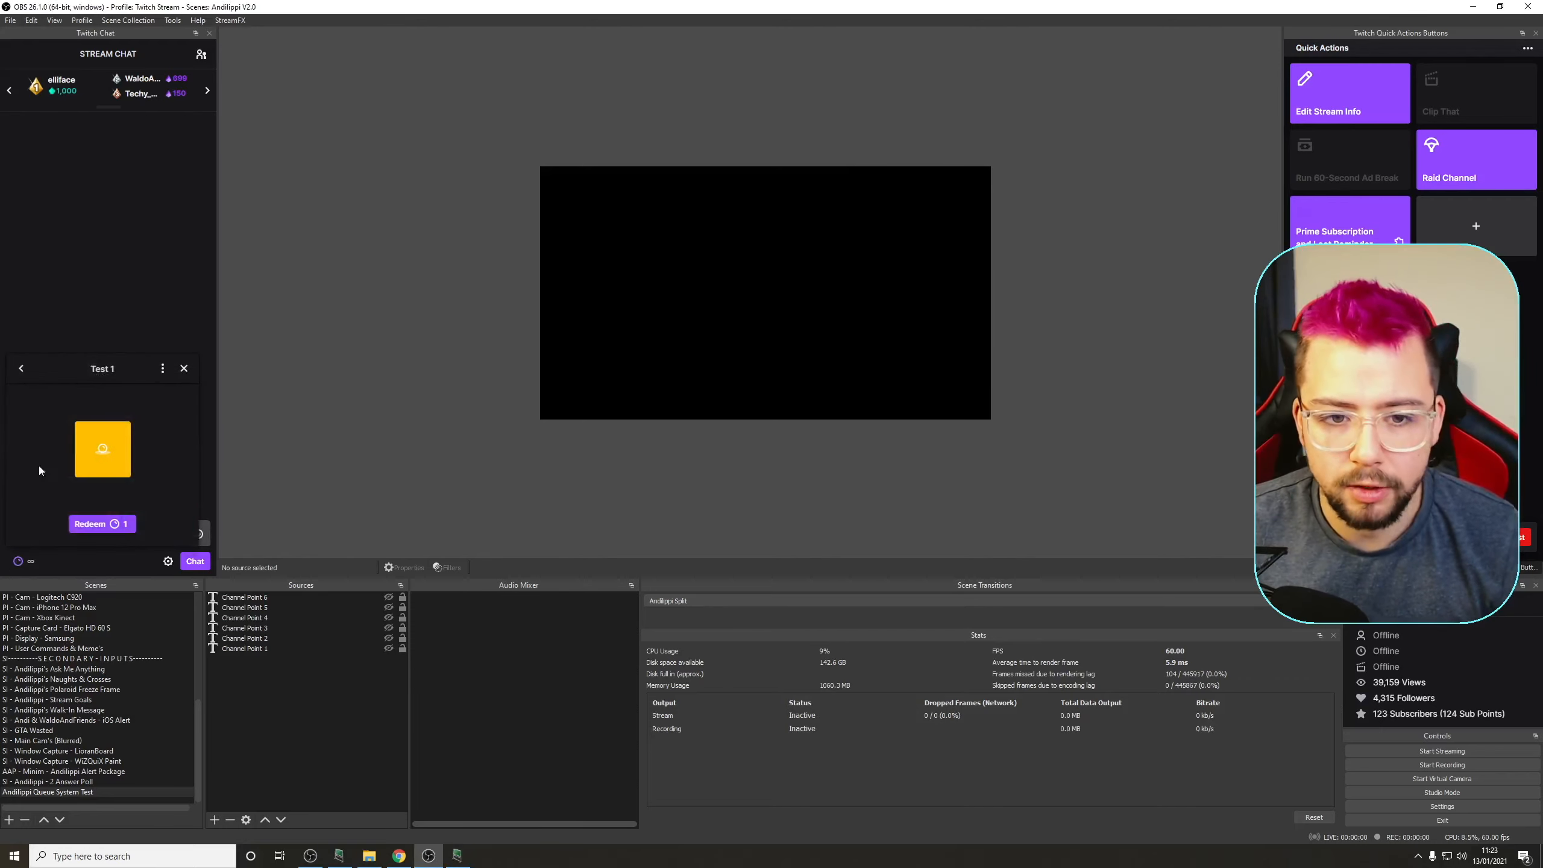
pyautogui.click(82, 524)
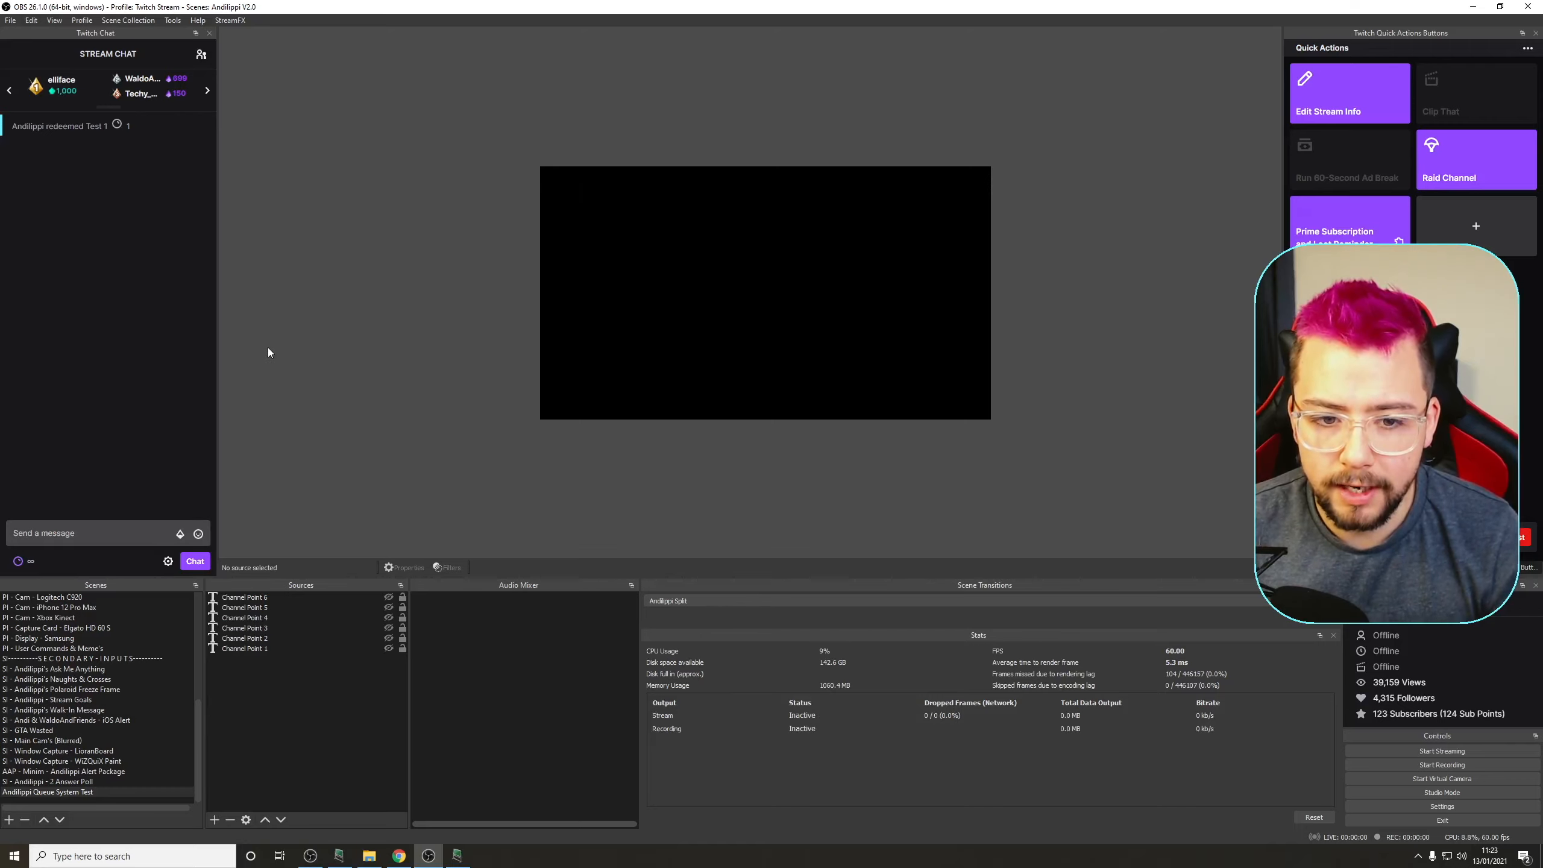
pyautogui.click(18, 561)
pyautogui.click(102, 510)
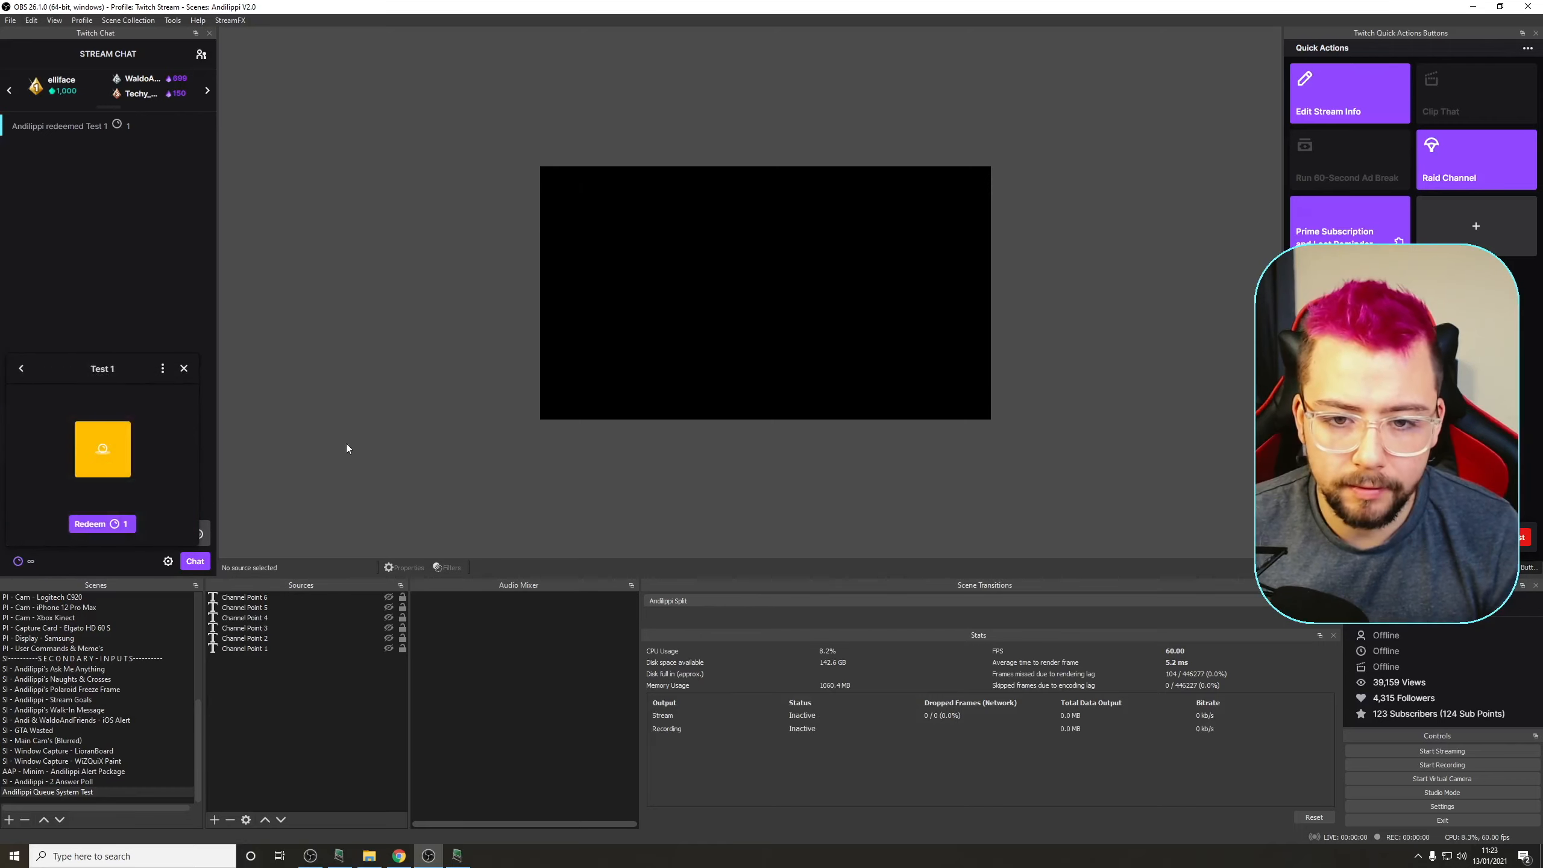
pyautogui.click(122, 525)
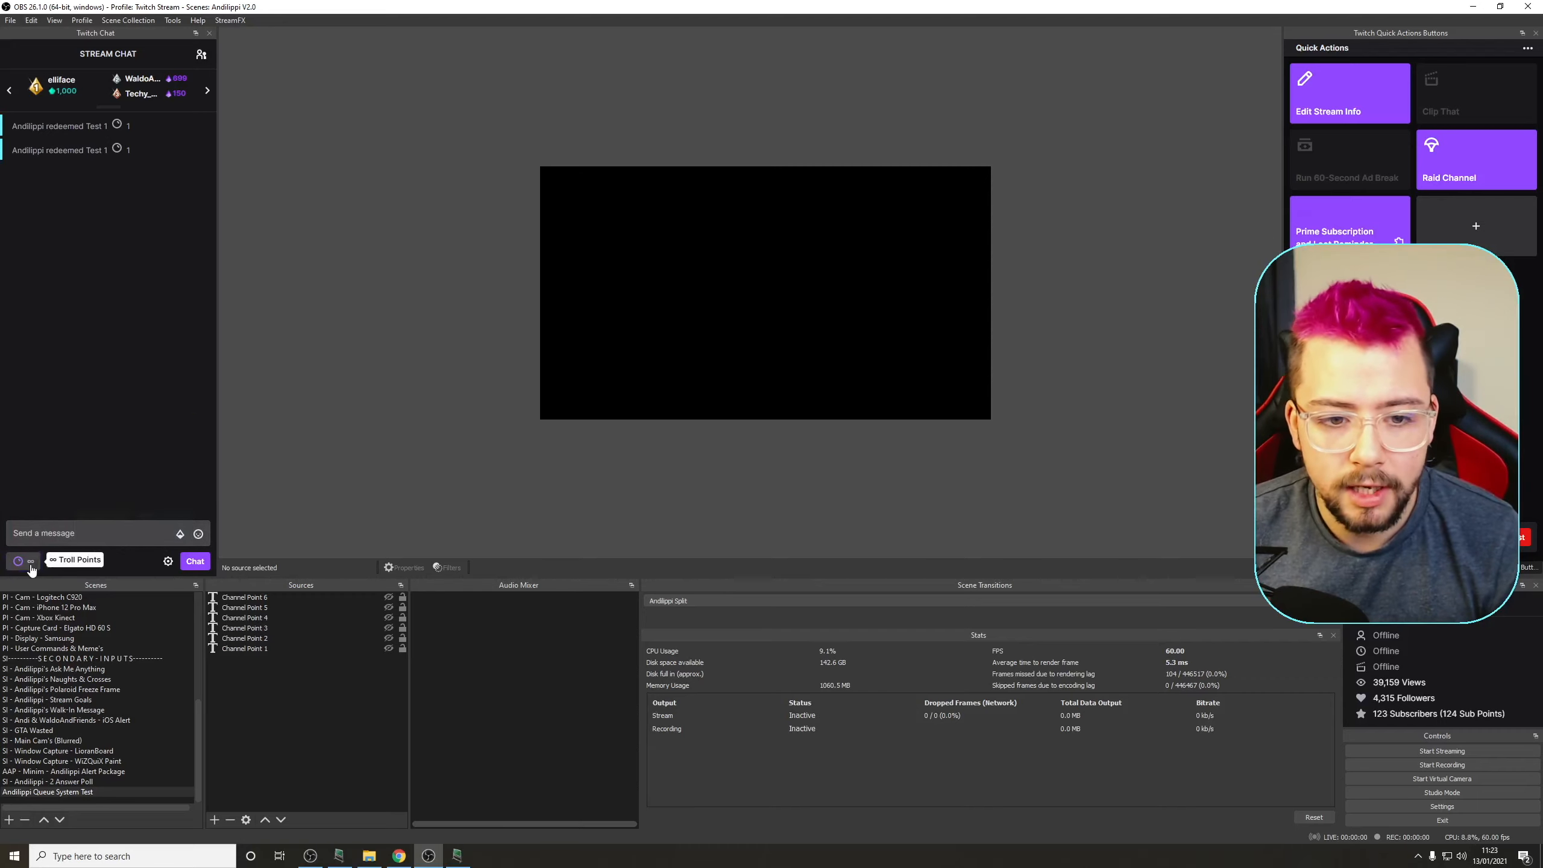
pyautogui.click(17, 561)
pyautogui.click(100, 518)
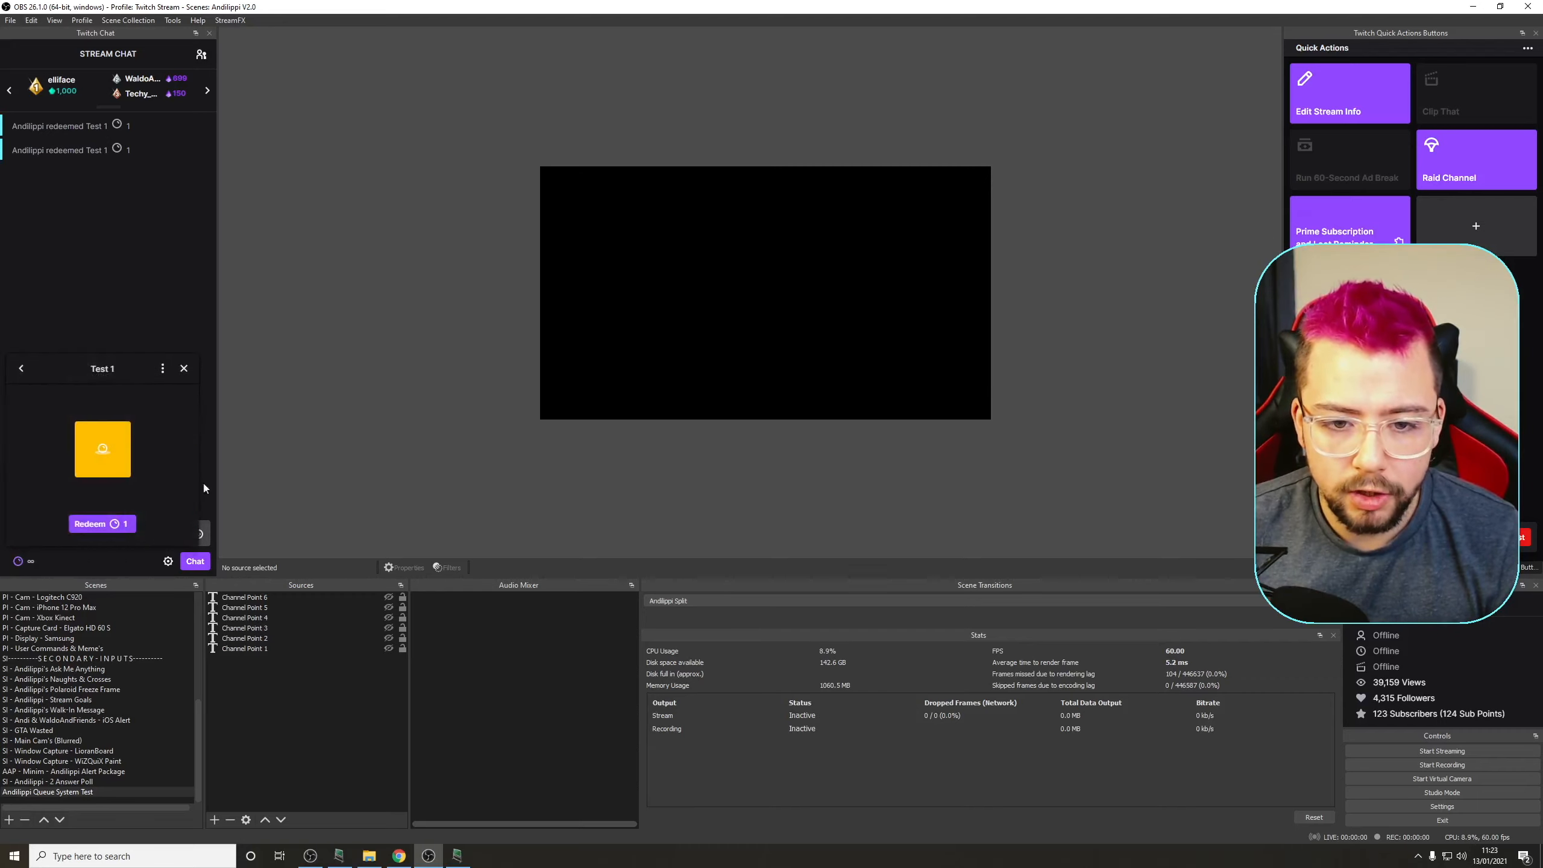
pyautogui.click(115, 523)
pyautogui.click(18, 561)
pyautogui.click(100, 510)
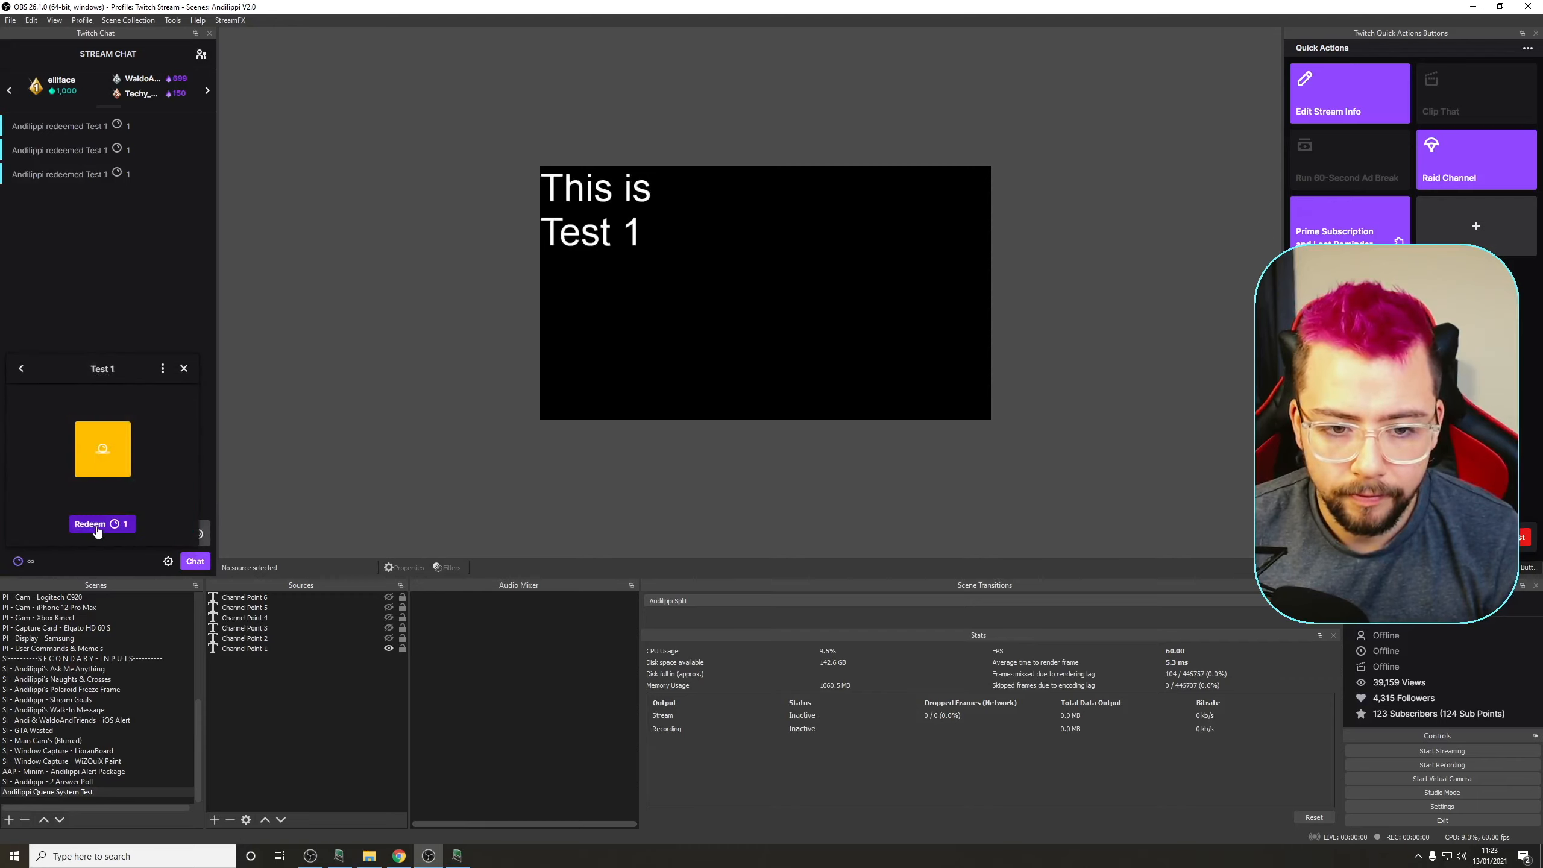
pyautogui.click(100, 524)
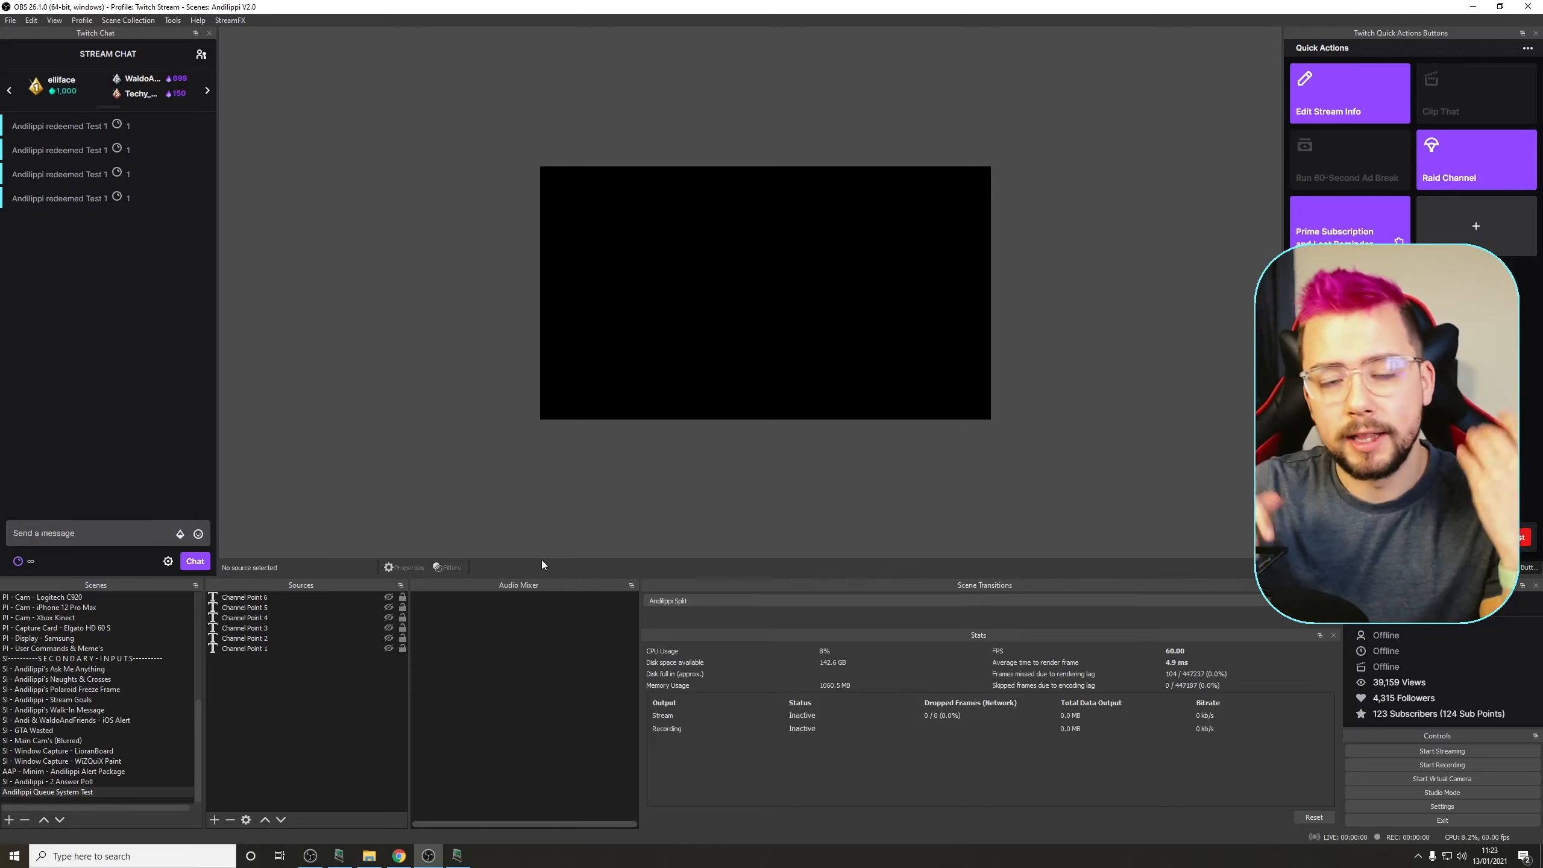
# Switch to LioranBoard, reopen the Queue's In LB deck, and copy all four commands of the Channel Point 1 trigger button
pyautogui.click(456, 855)
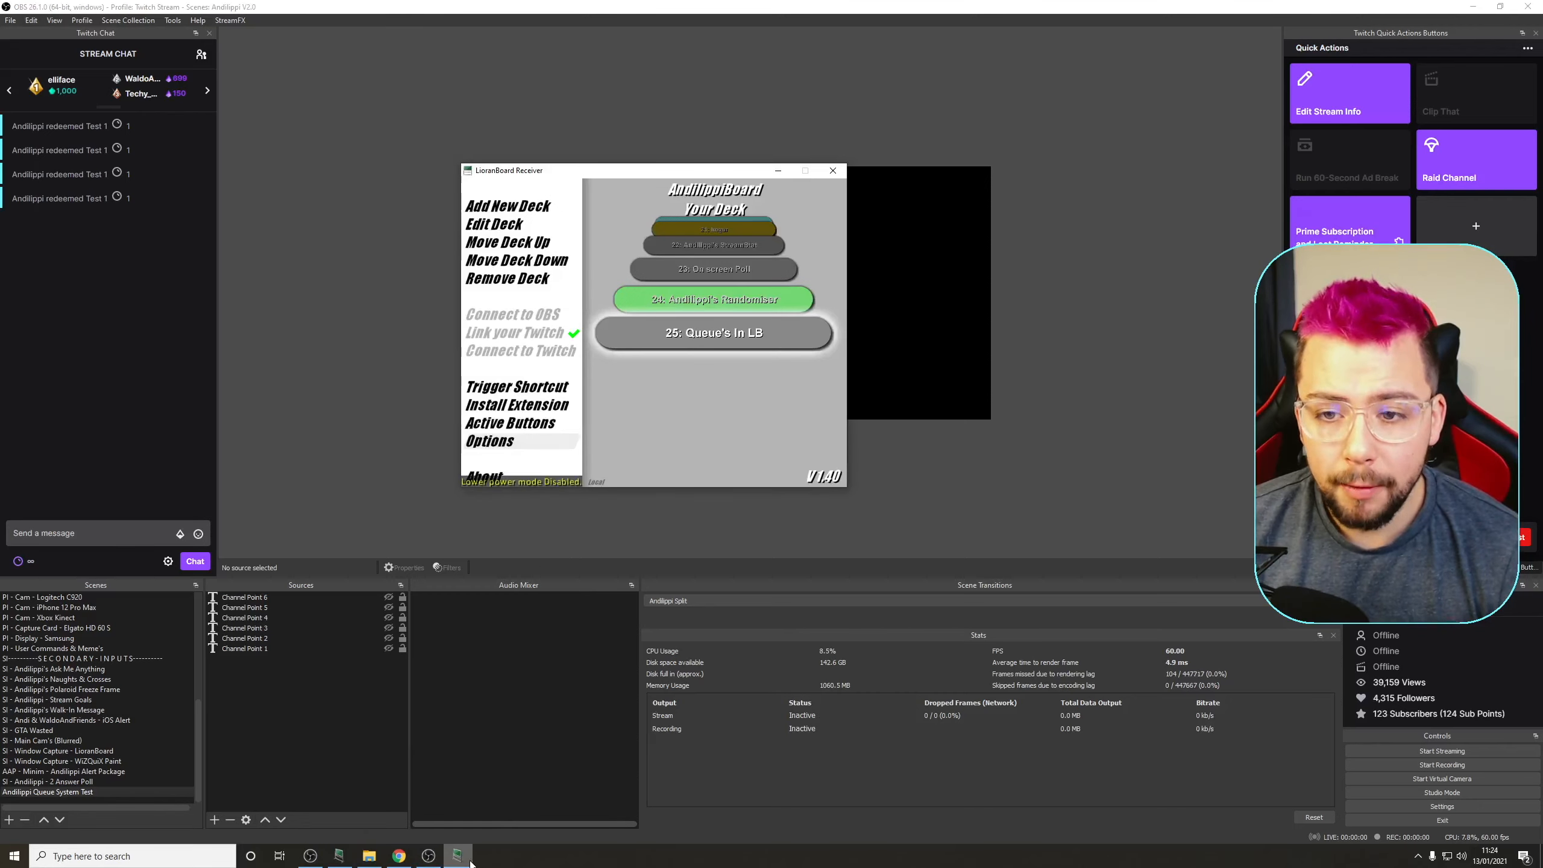
pyautogui.doubleClick(715, 329)
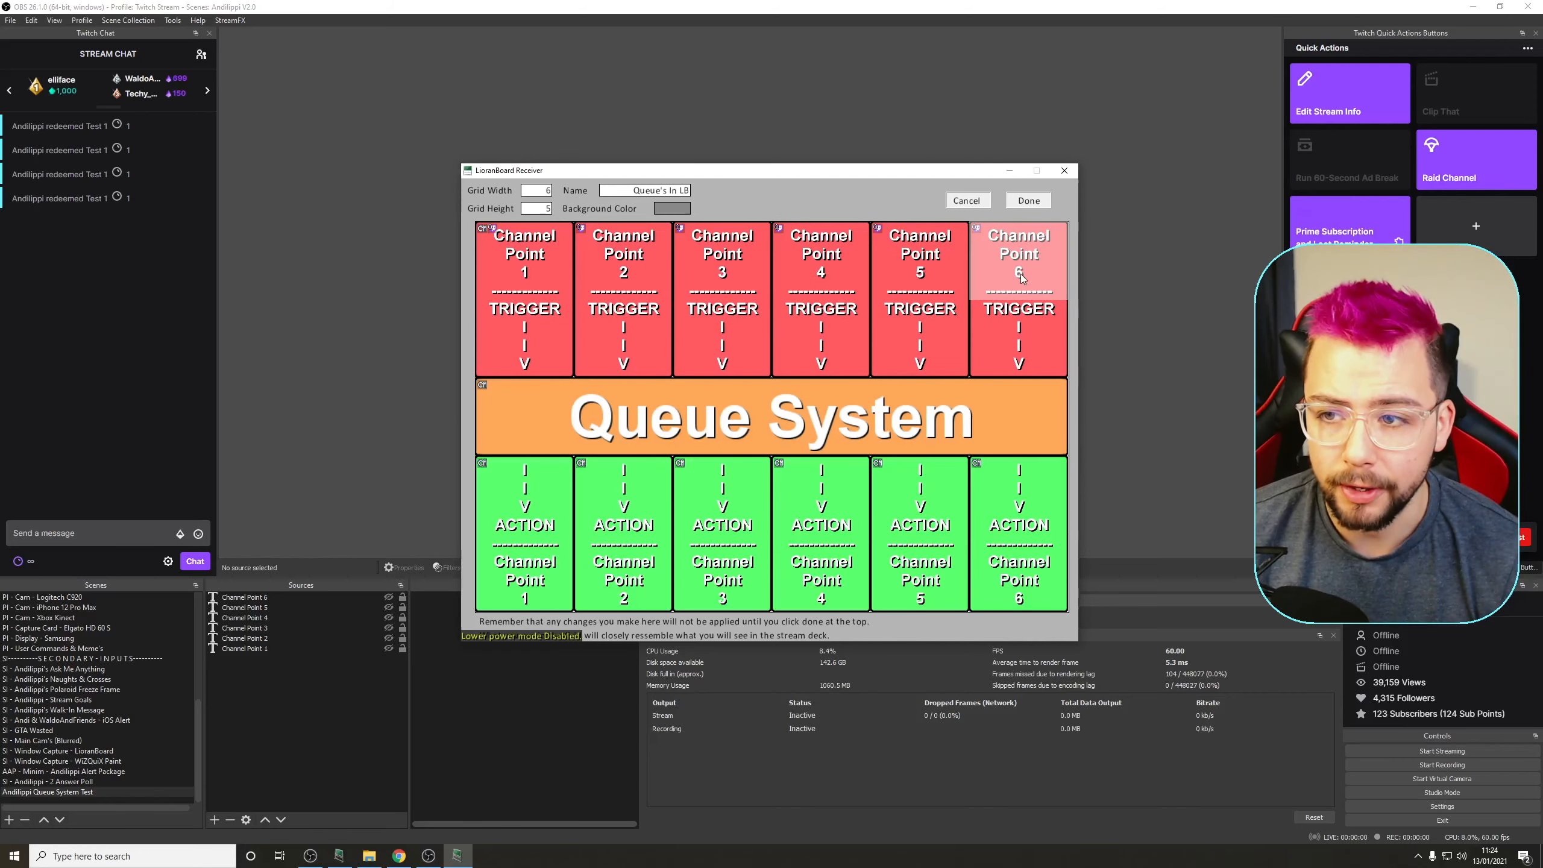
pyautogui.rightClick(532, 255)
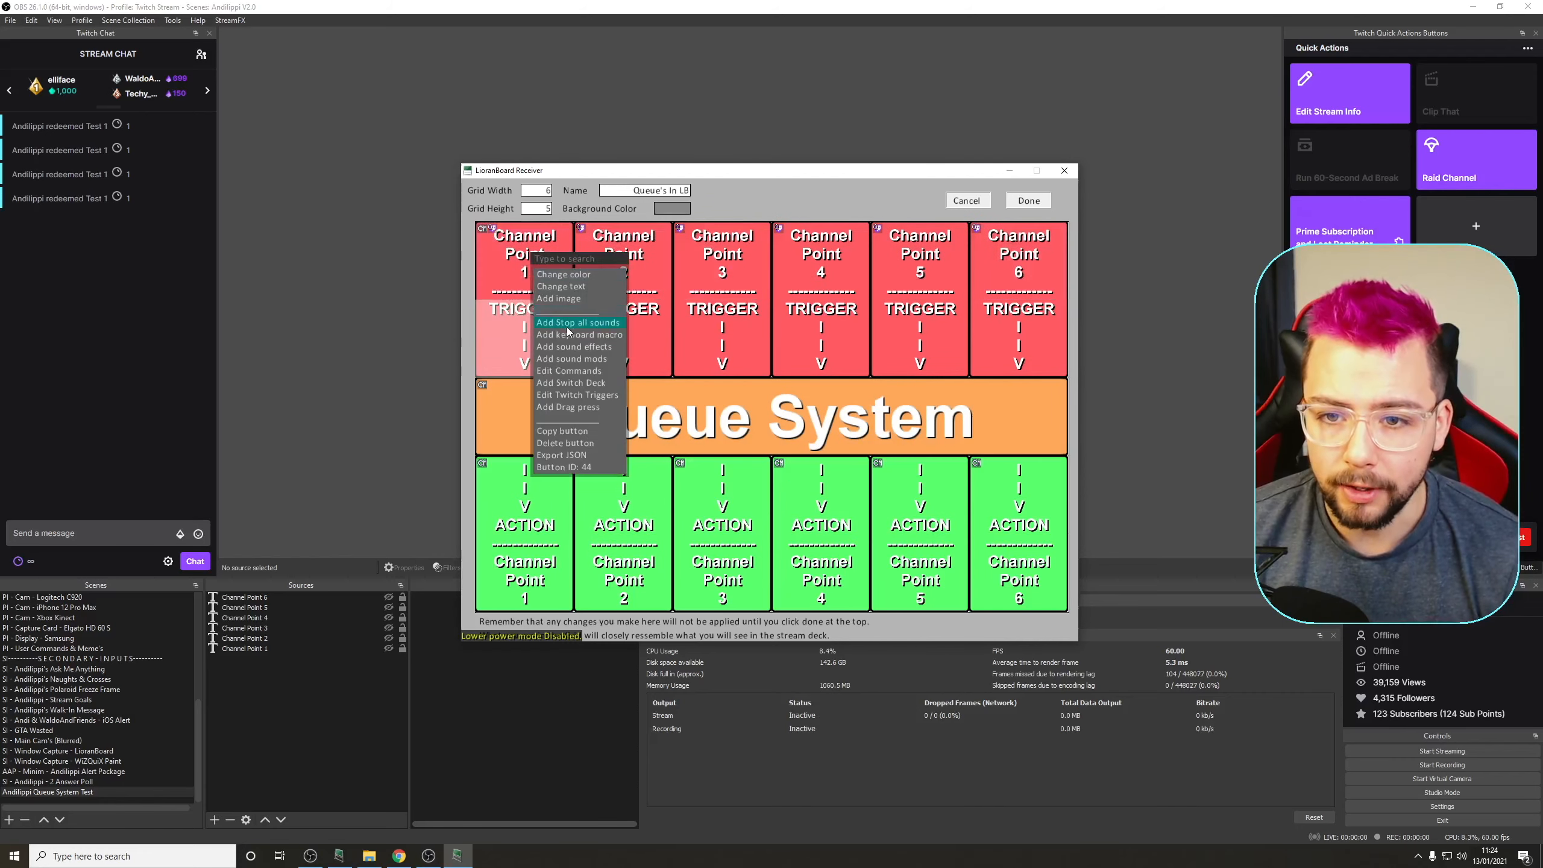
pyautogui.click(568, 371)
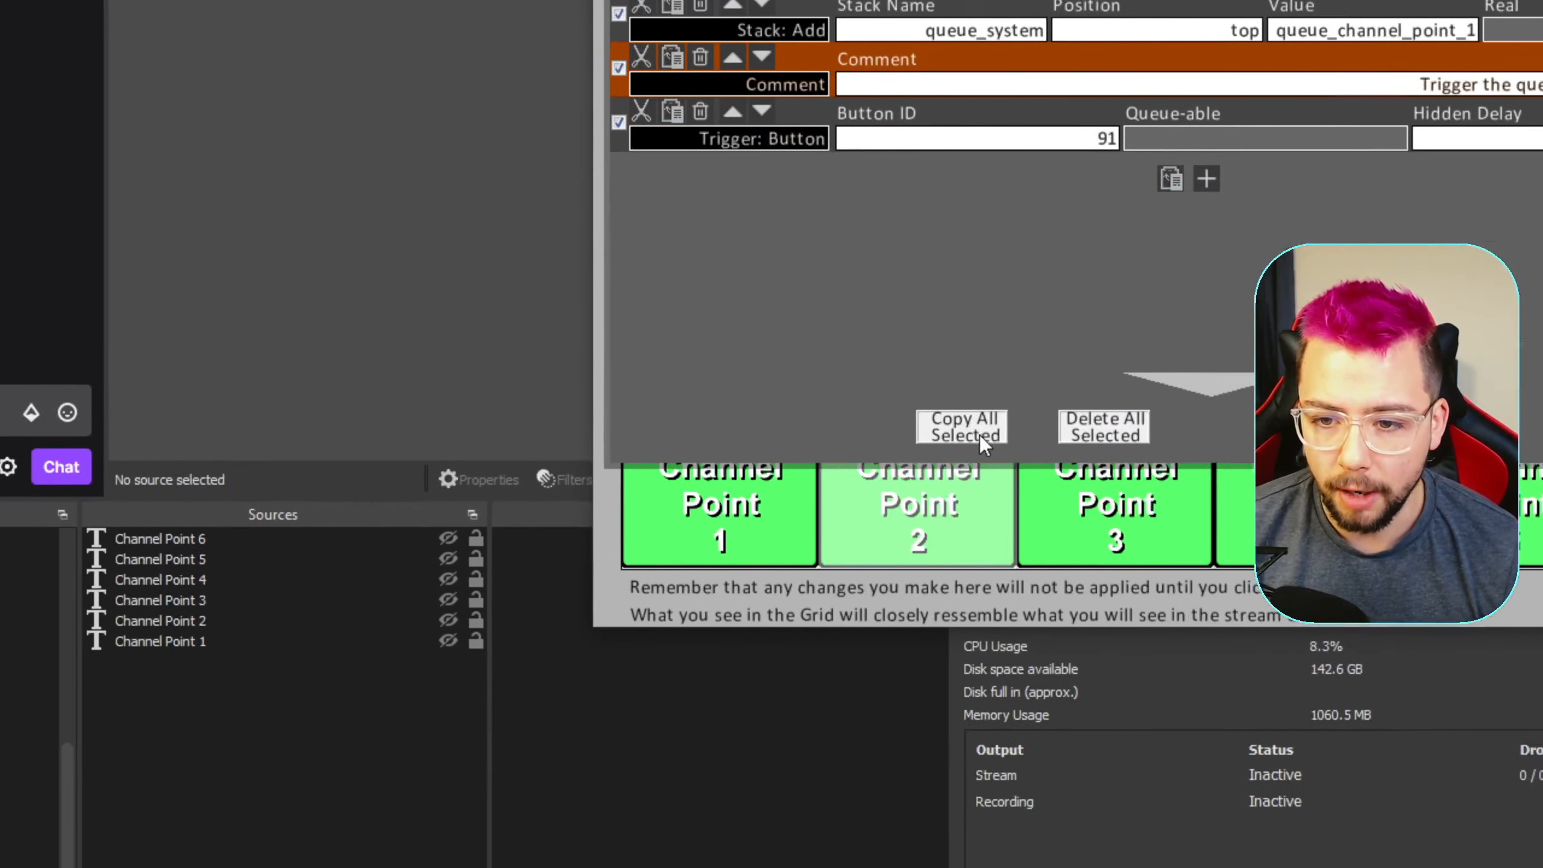
pyautogui.click(971, 434)
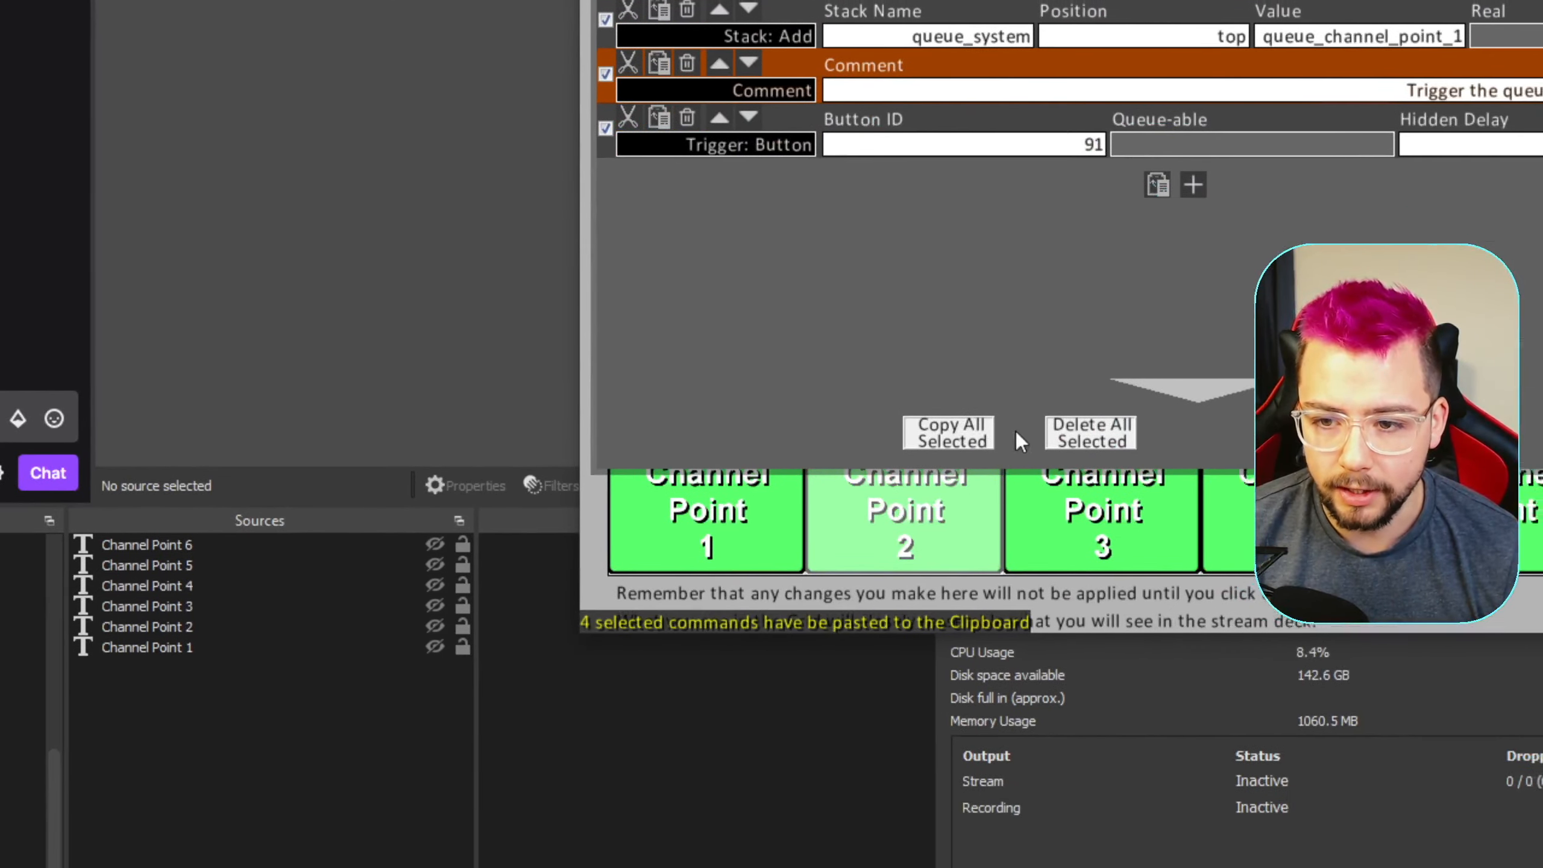
pyautogui.click(1025, 436)
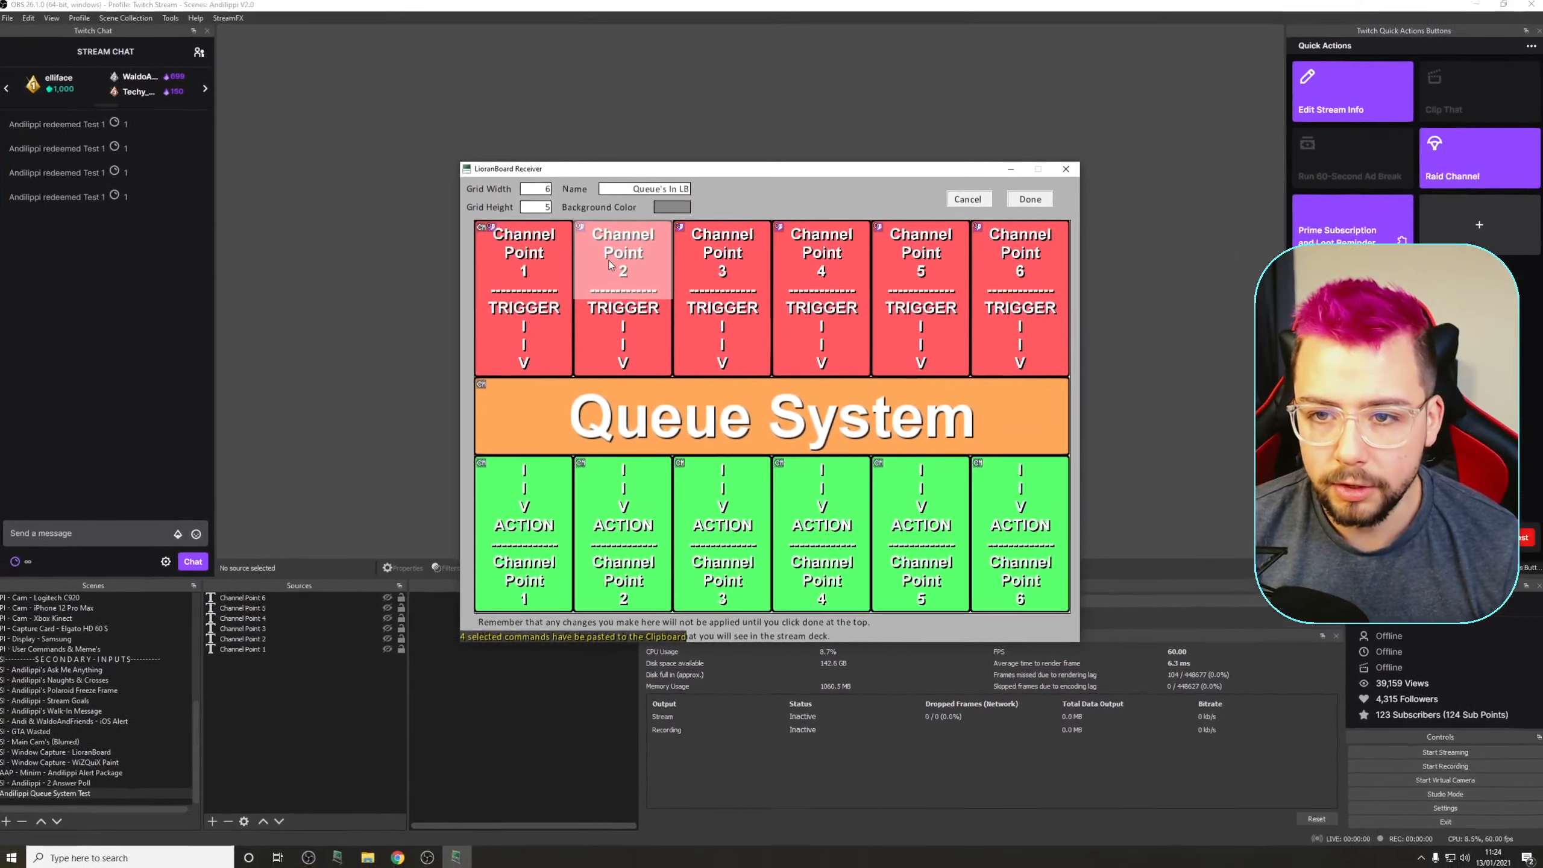
# Paste the copied commands into the Channel Point 2 trigger button, changing the comment to channel point 2 and the stack value to queue_channel_point_2
pyautogui.rightClick(609, 265)
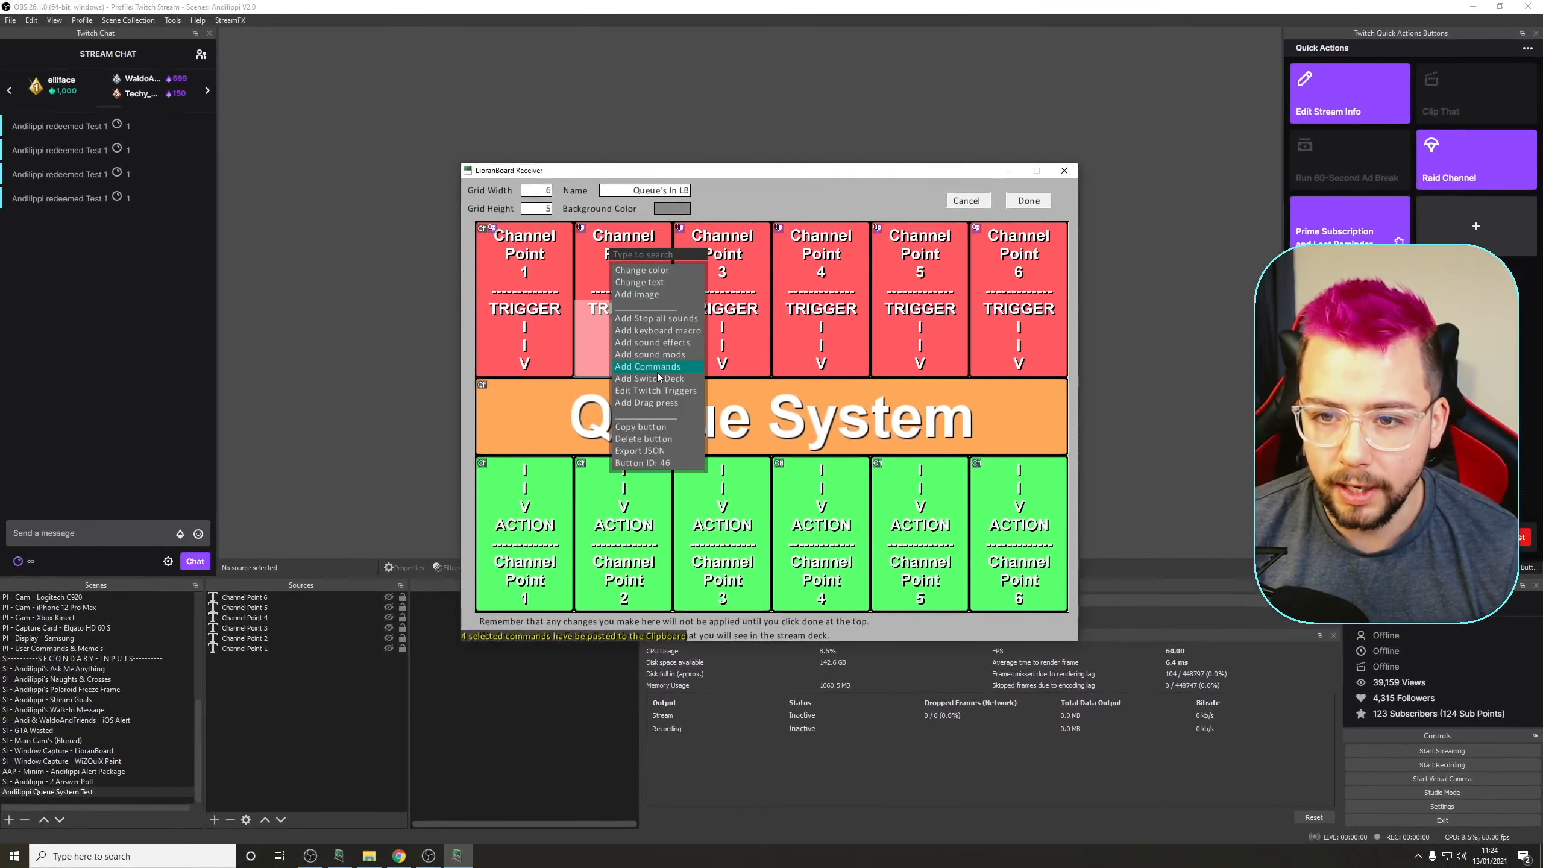
pyautogui.click(657, 372)
pyautogui.click(756, 309)
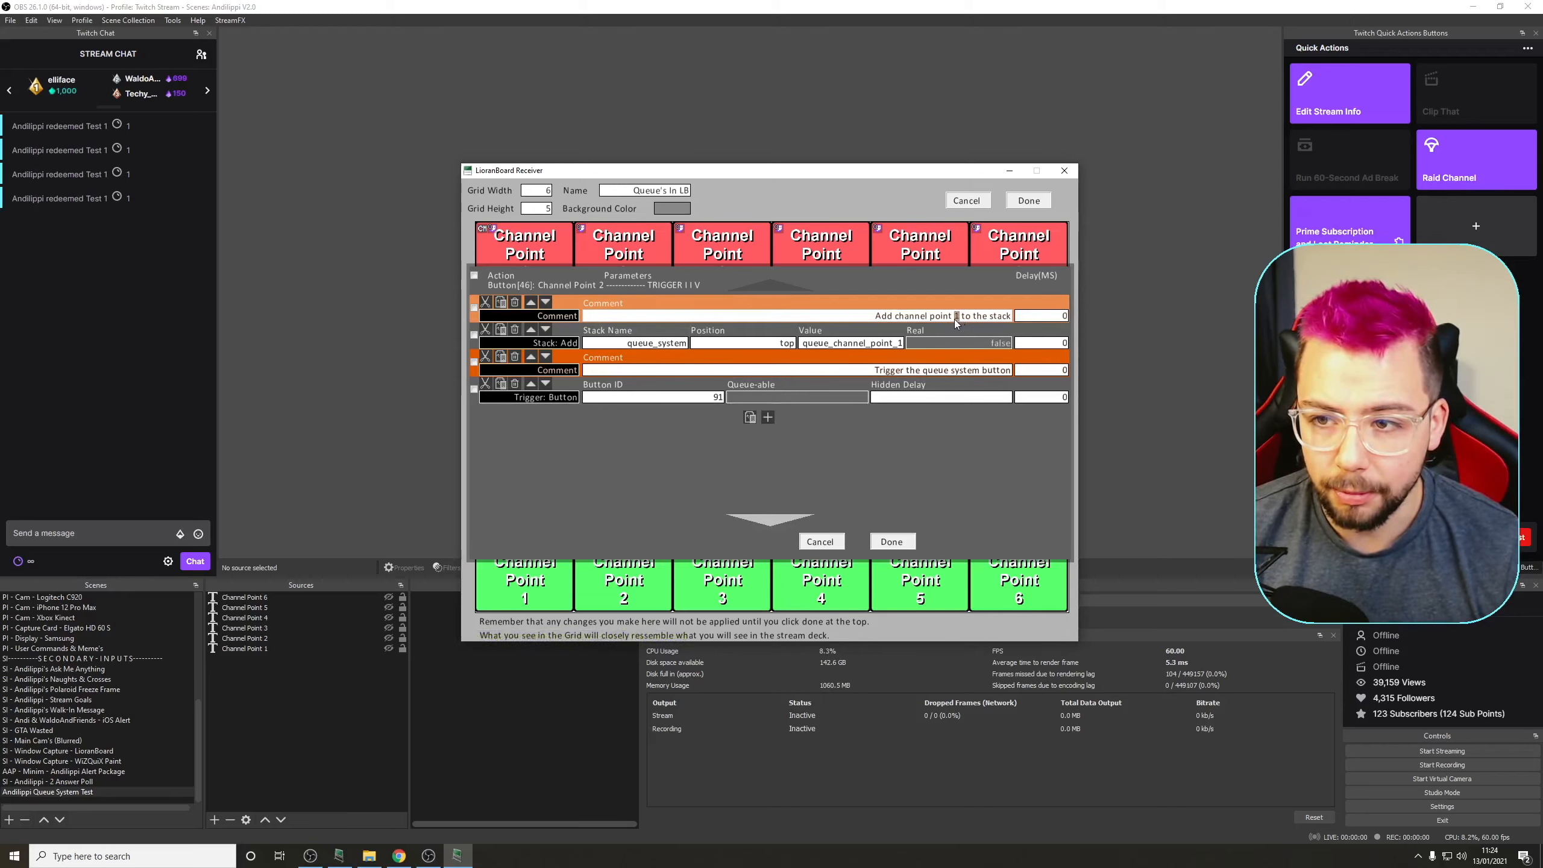
pyautogui.write('2')
pyautogui.moveTo(892, 346); pyautogui.dragTo(899, 347)
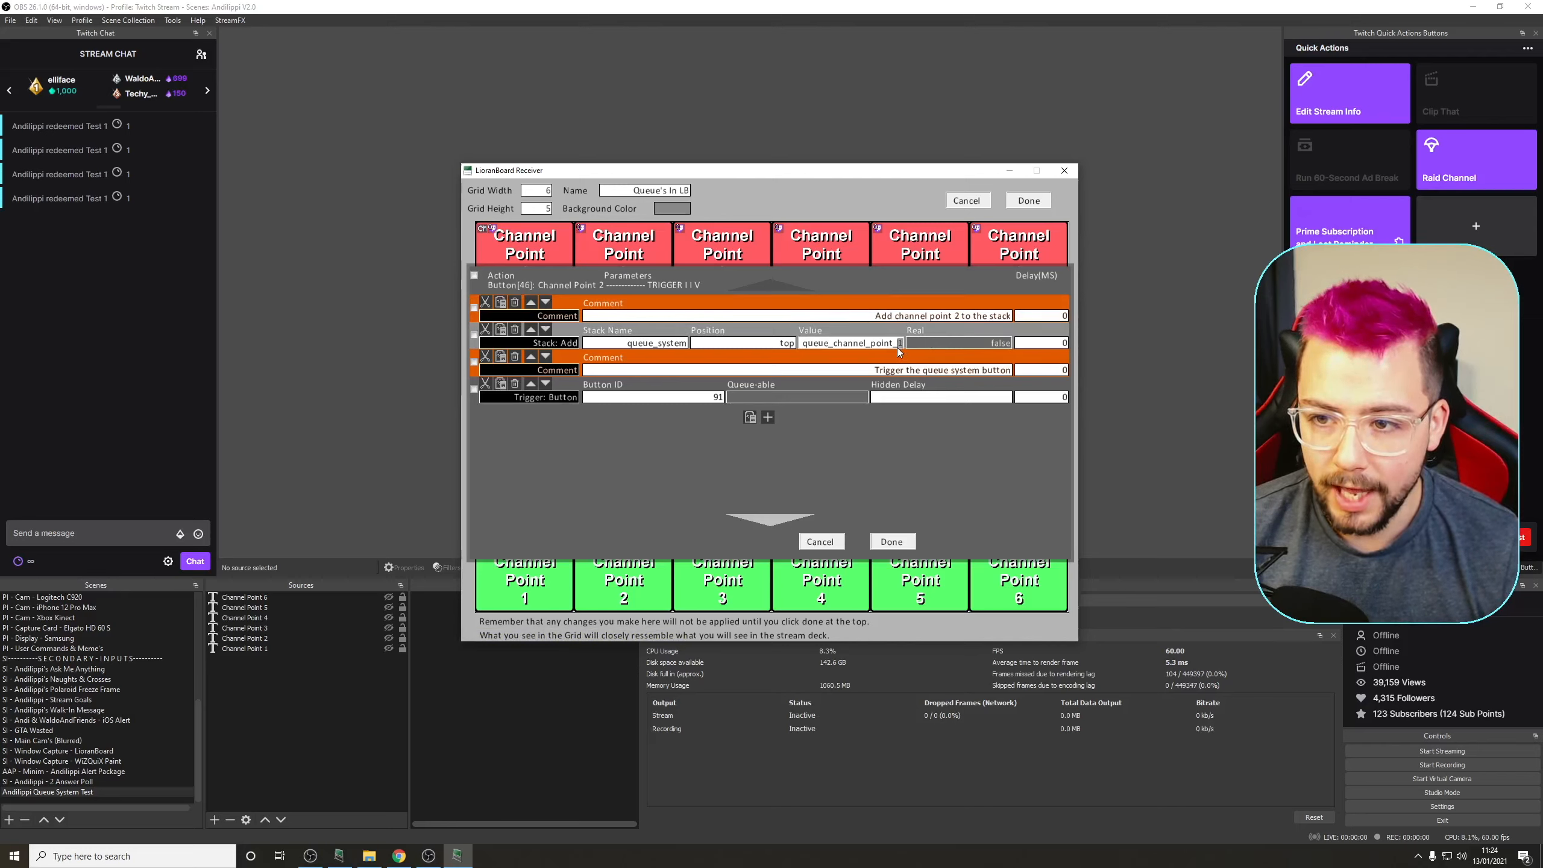
pyautogui.write('2')
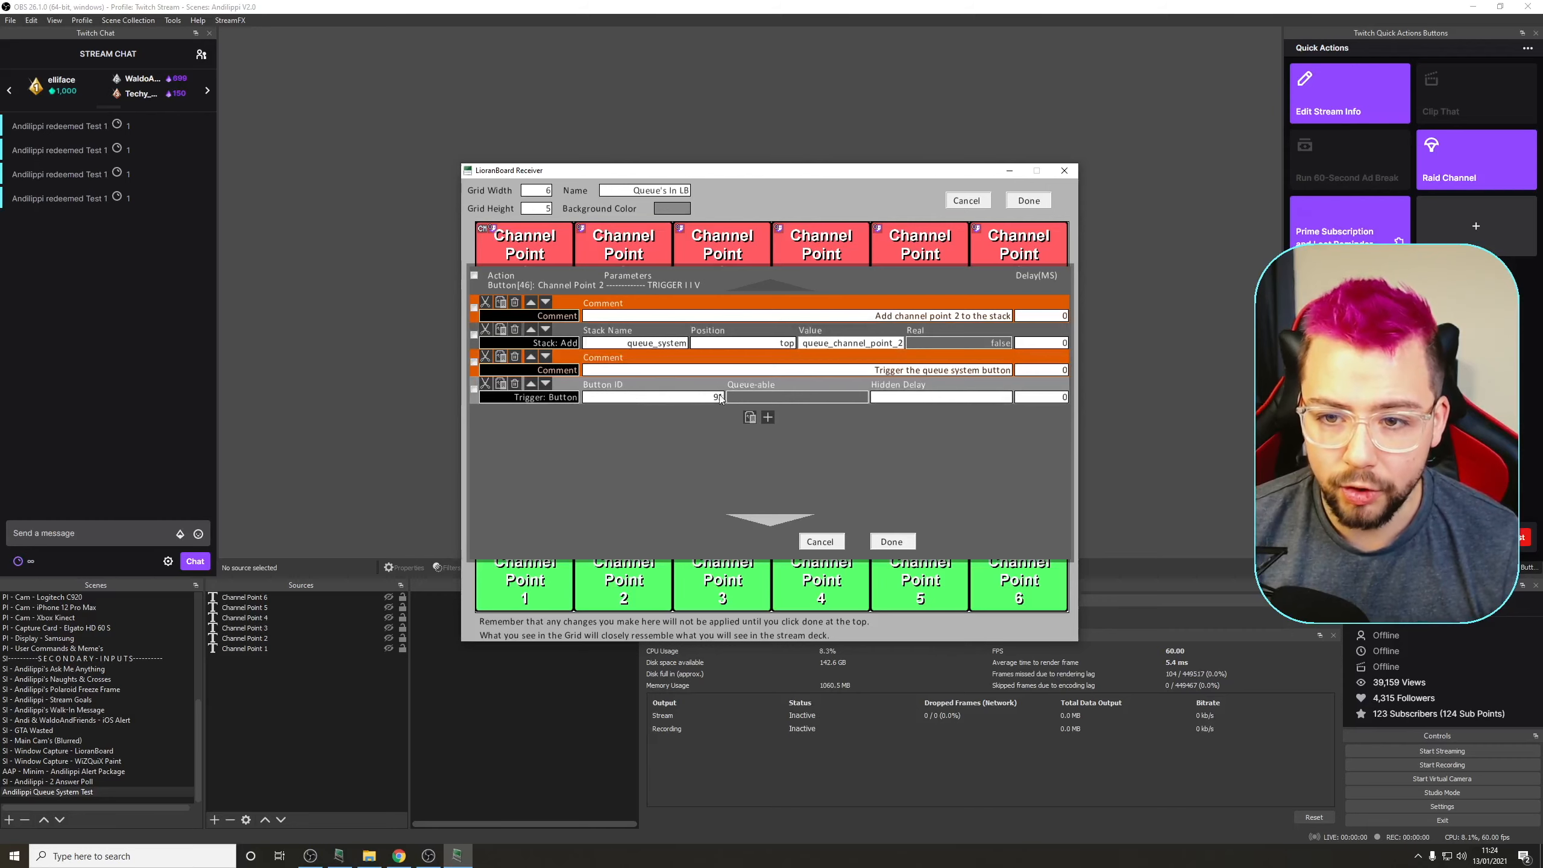
pyautogui.click(892, 541)
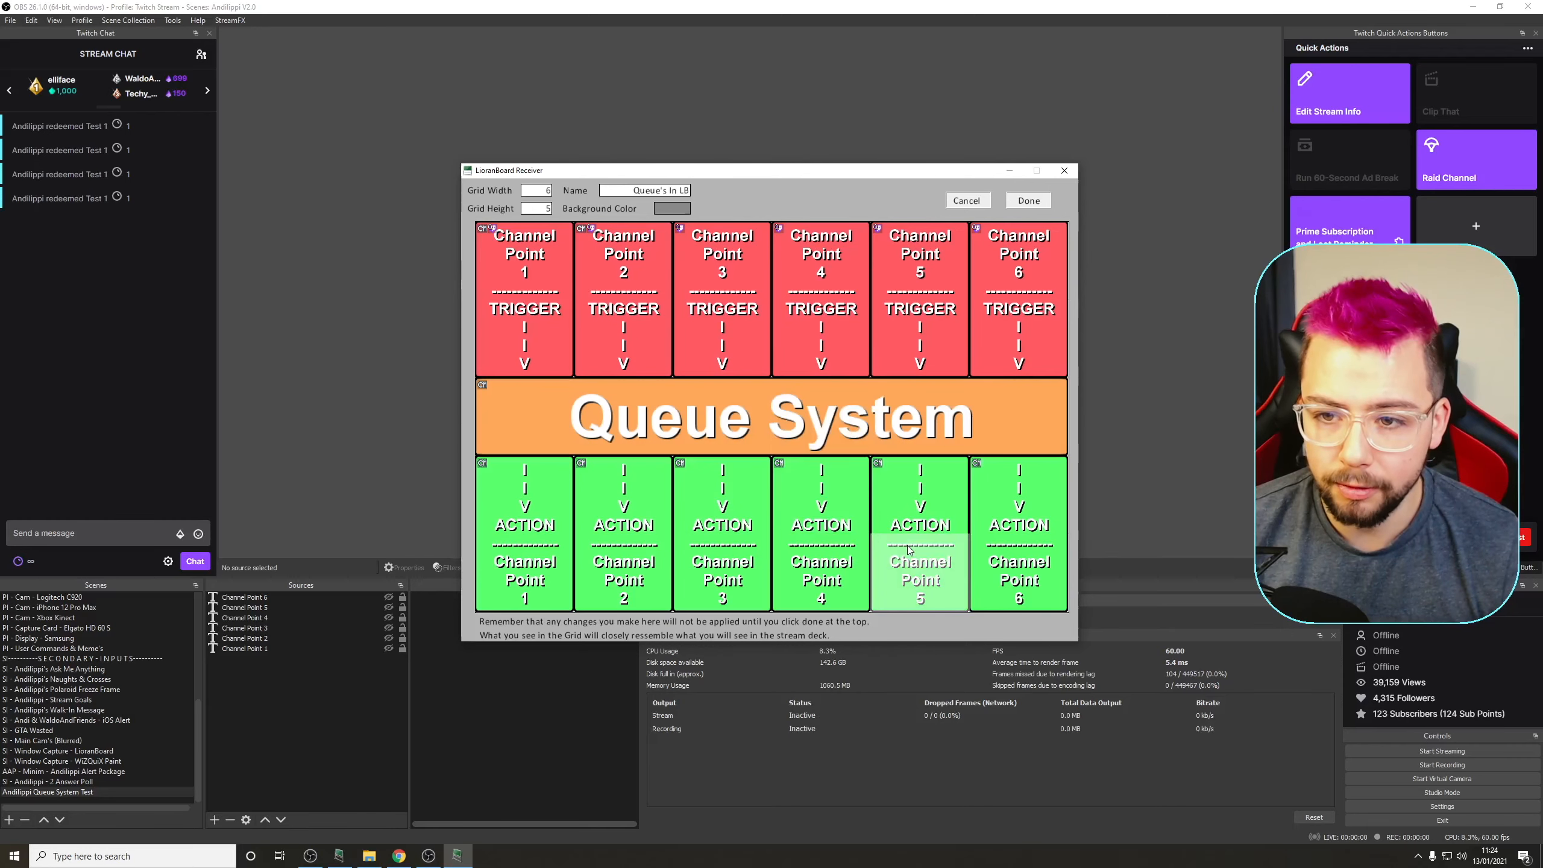
# Paste the copied commands into the Channel Point 3 trigger button and renumber its comment and stack value to 3
pyautogui.rightClick(752, 377)
pyautogui.click(753, 353)
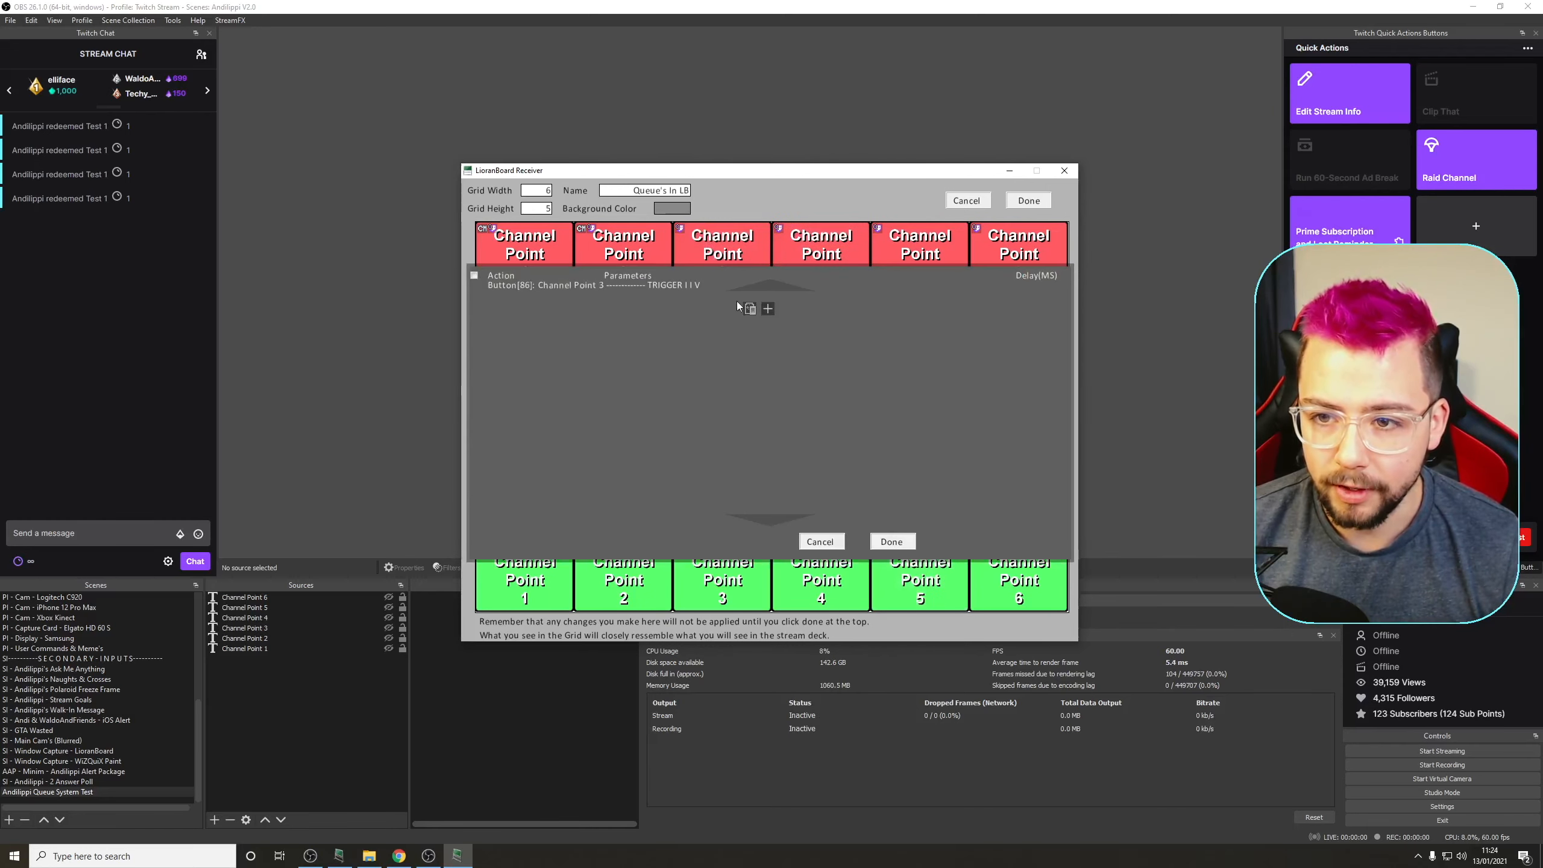
pyautogui.click(750, 308)
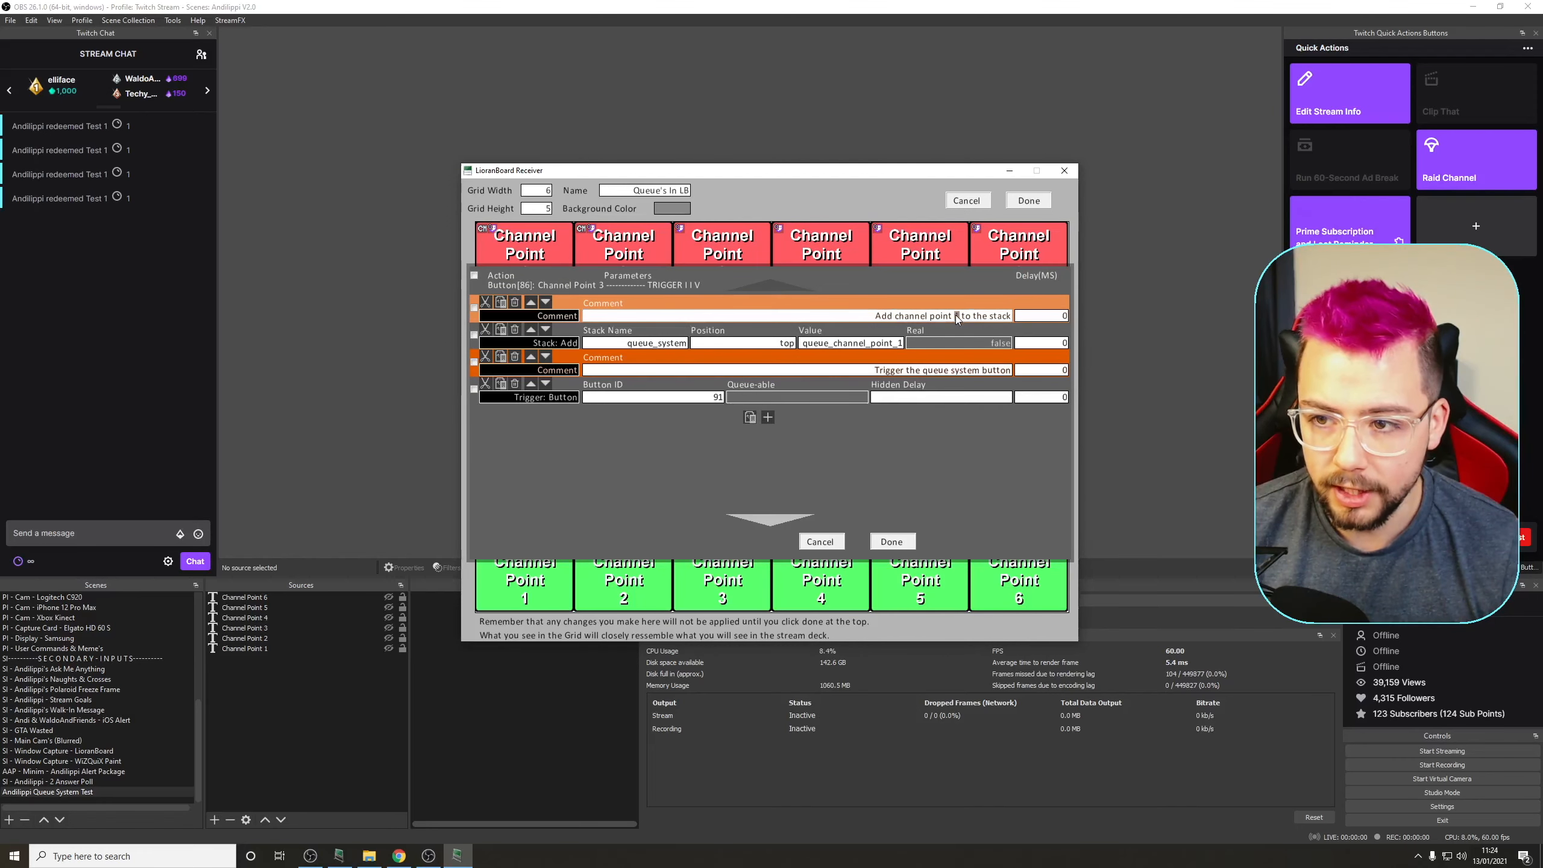
pyautogui.write('3')
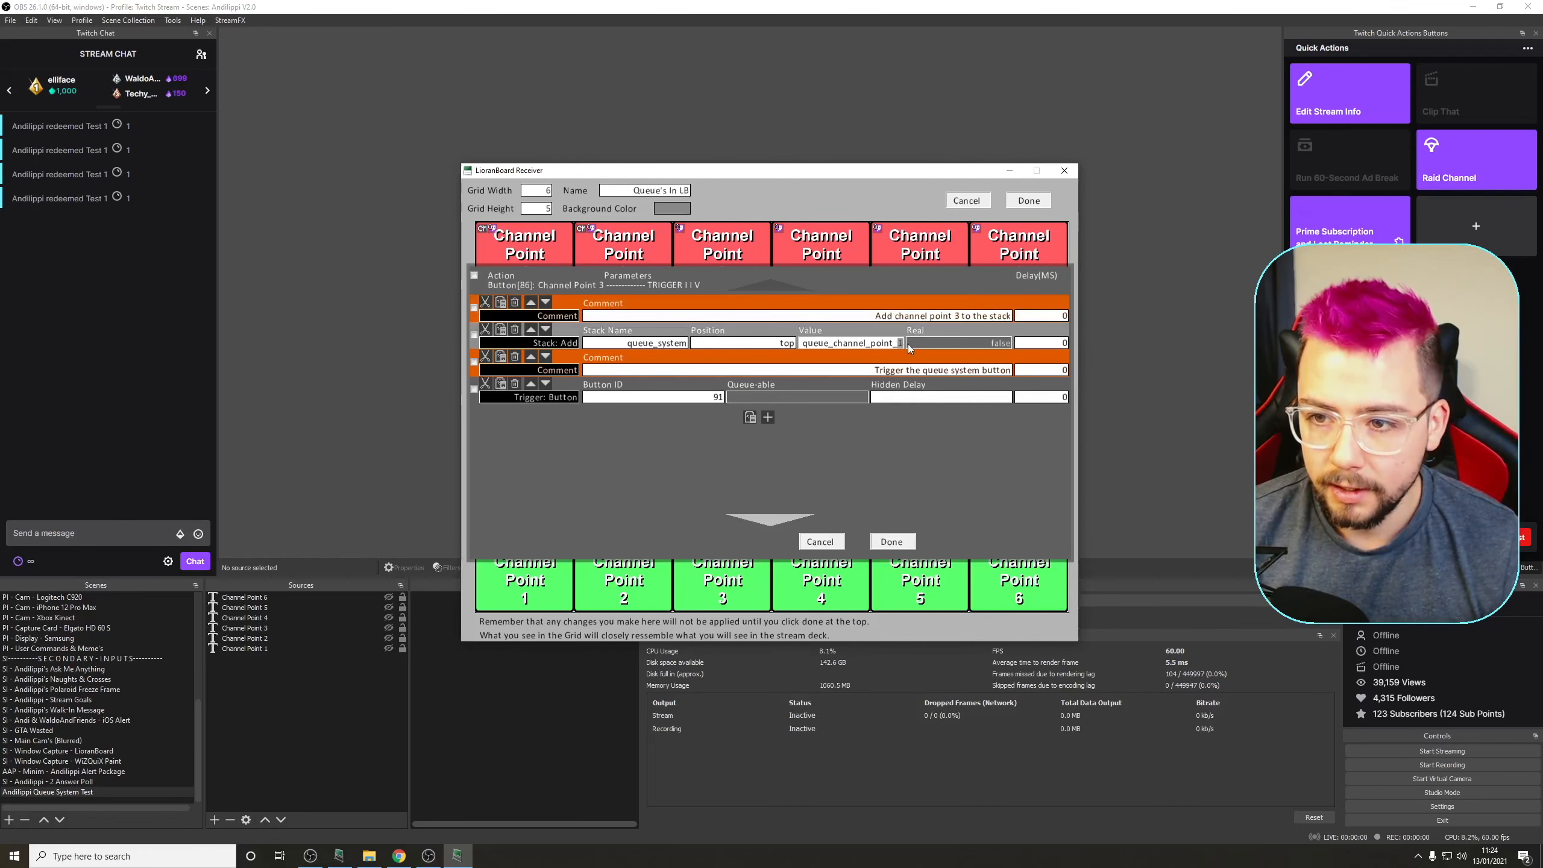
pyautogui.click(900, 541)
# Paste the copied commands into the Channel Point 4 trigger button and renumber its comment and stack value to 4
pyautogui.rightClick(851, 251)
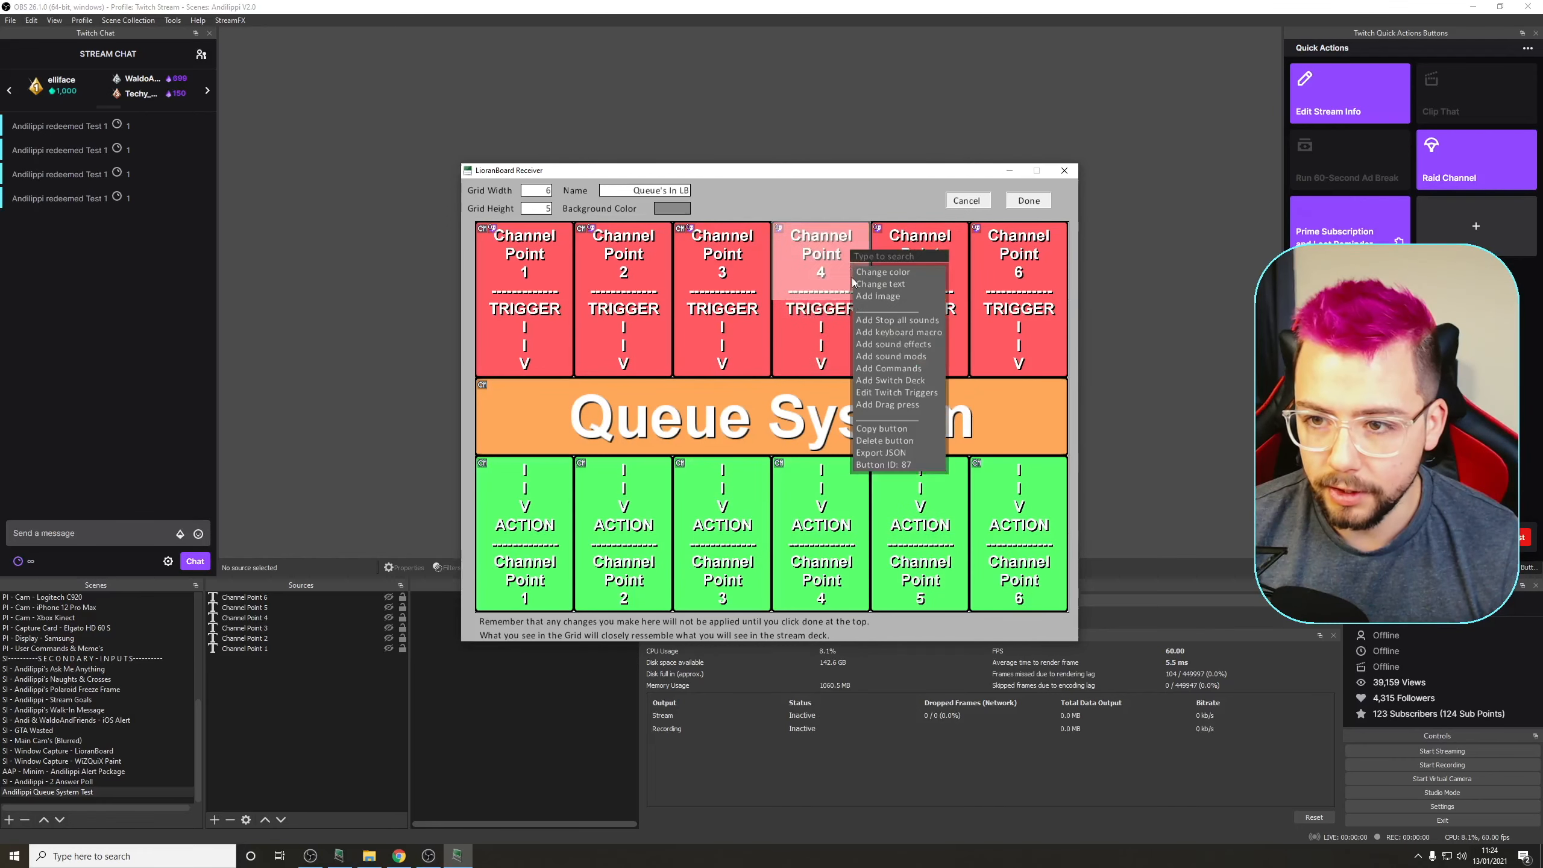
pyautogui.click(879, 368)
pyautogui.click(750, 308)
pyautogui.click(955, 316)
pyautogui.write('4 to the stack')
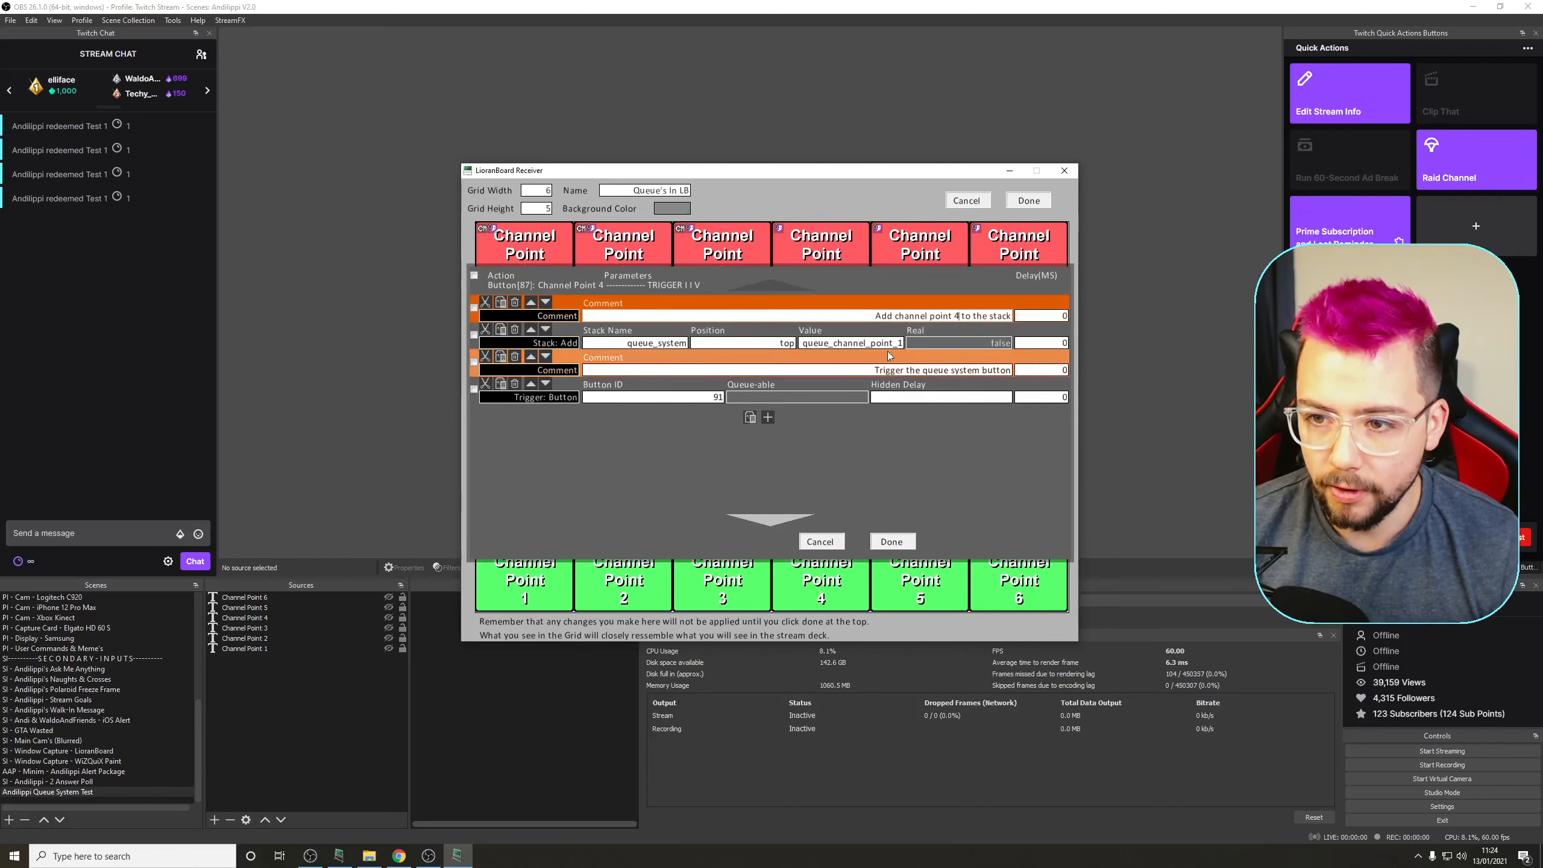
pyautogui.moveTo(897, 342); pyautogui.dragTo(904, 345)
pyautogui.write('4')
pyautogui.click(891, 540)
# Paste the copied commands into the Channel Point 5 trigger button and renumber its comment and stack value to 5
pyautogui.rightClick(934, 345)
pyautogui.click(951, 379)
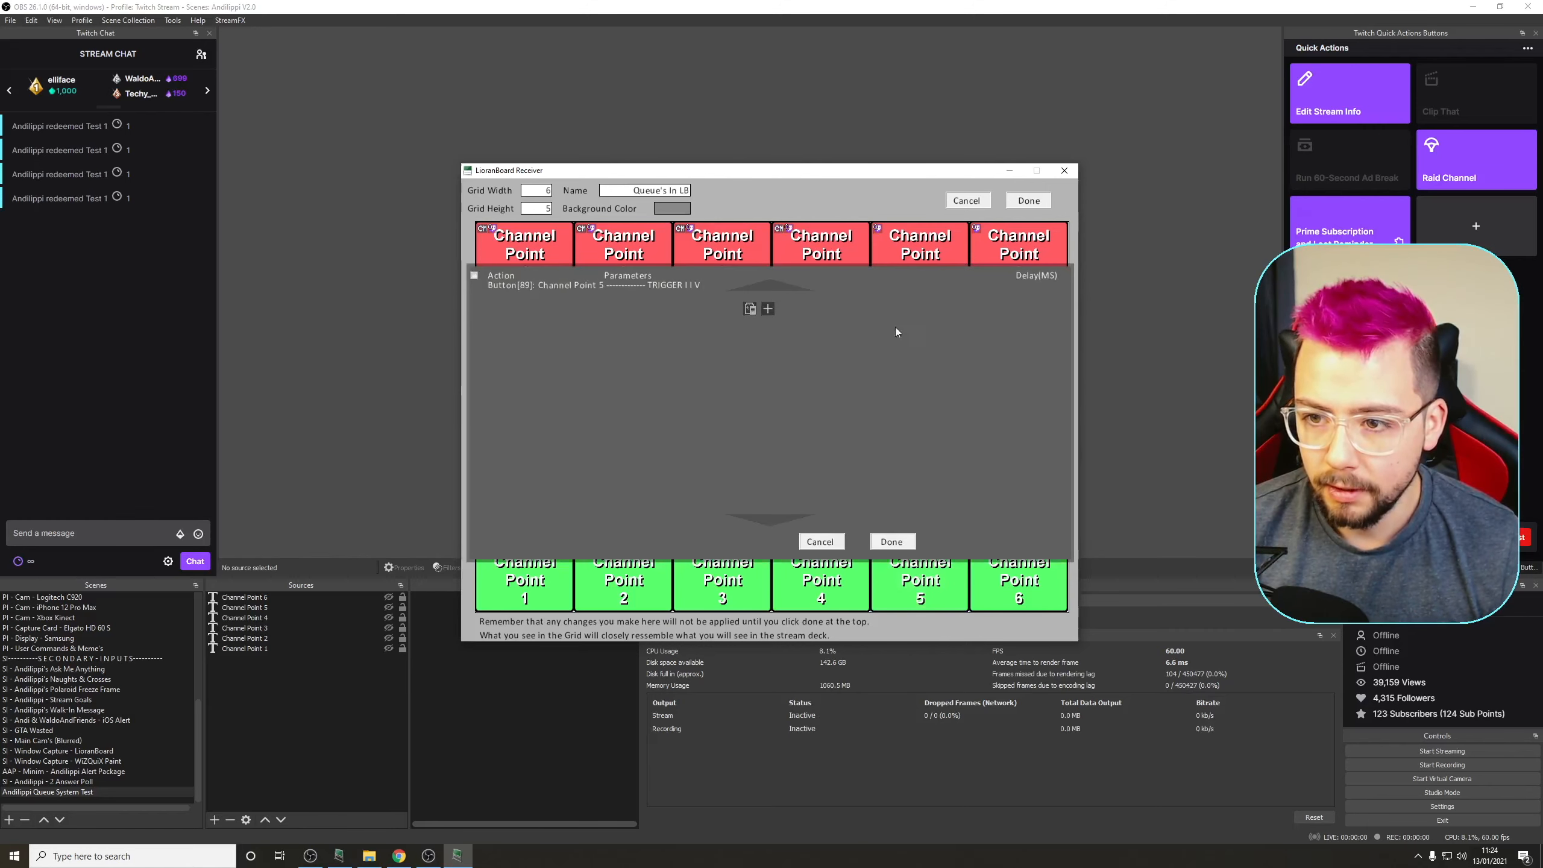
pyautogui.click(749, 308)
pyautogui.write('5')
pyautogui.moveTo(895, 345); pyautogui.dragTo(905, 346)
pyautogui.write('5')
pyautogui.click(900, 546)
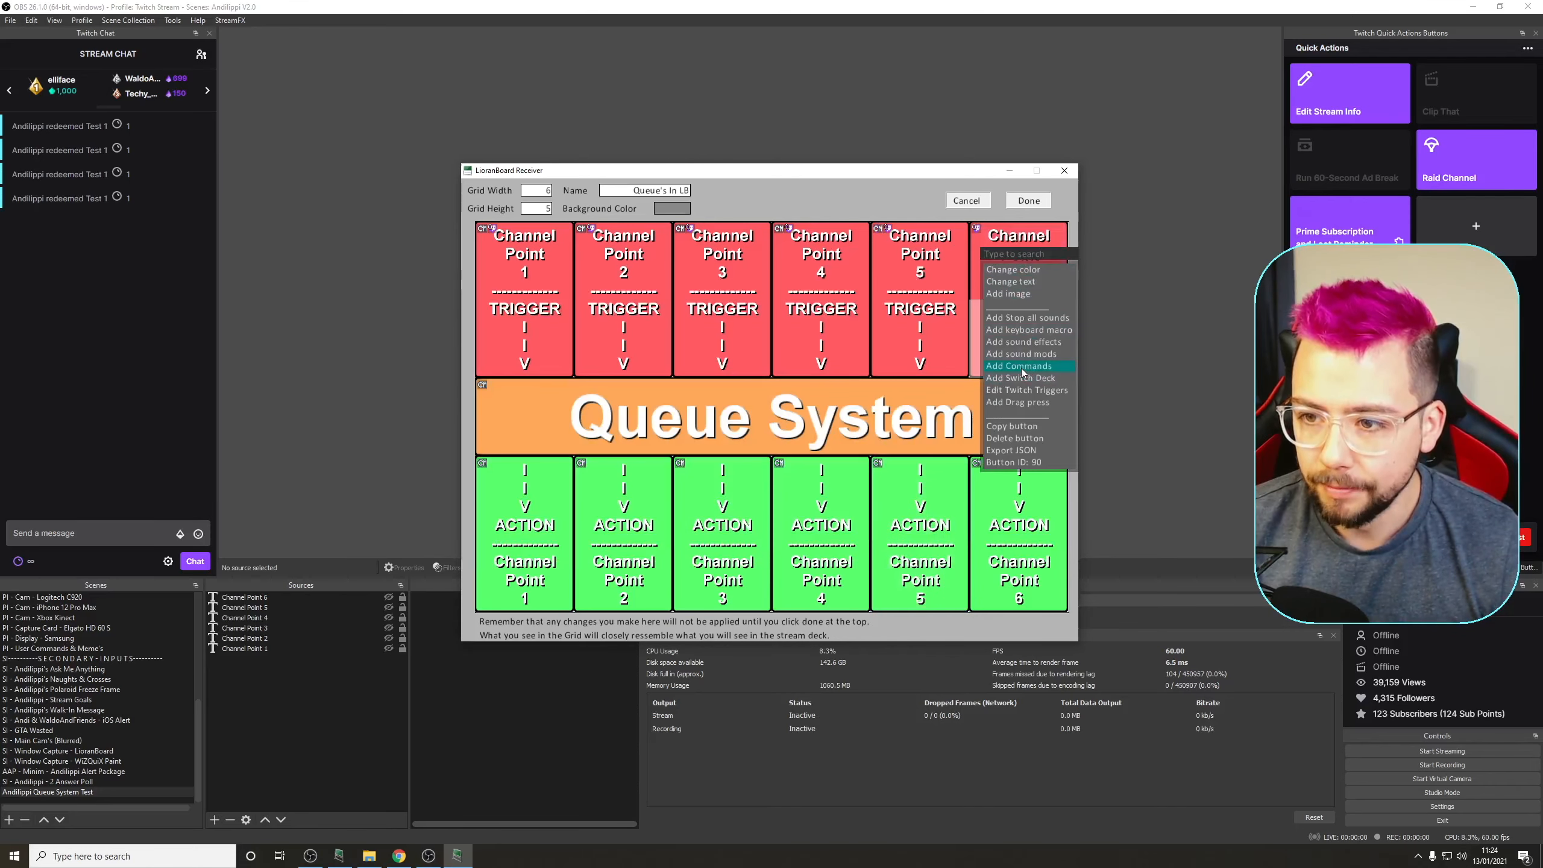
# Paste the copied commands into the Channel Point 6 trigger button and renumber its comment and stack value to 6
pyautogui.click(1021, 367)
pyautogui.click(955, 316)
pyautogui.press('BackSpace')
pyautogui.write('6')
pyautogui.click(900, 344)
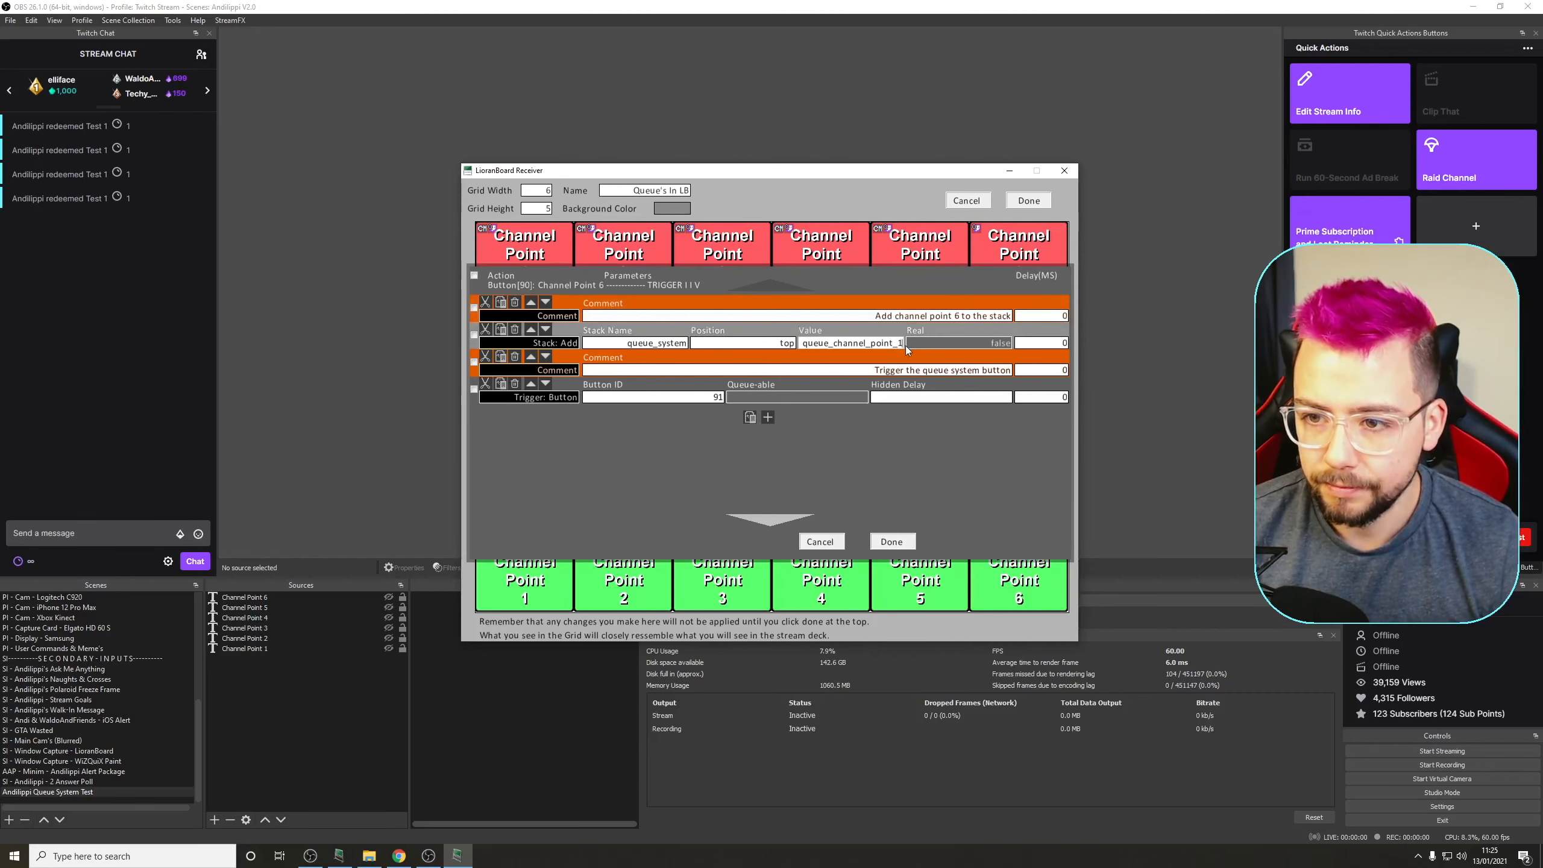
pyautogui.click(892, 540)
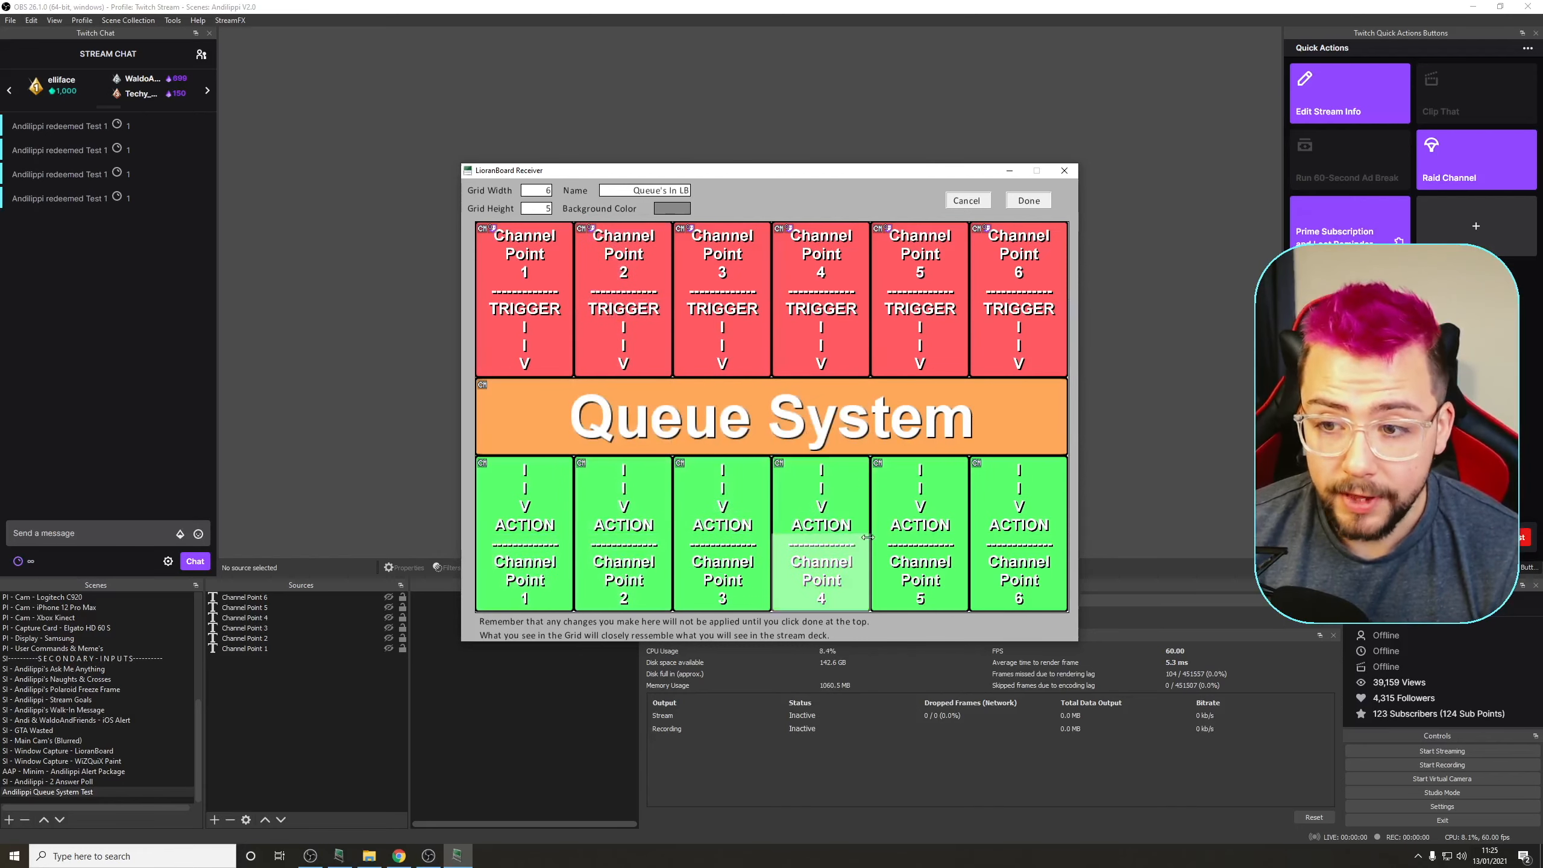
# Copy the Math: Change Variable command for channel_point_ongoing from the Channel Point 1 action button
pyautogui.rightClick(523, 493)
pyautogui.click(566, 535)
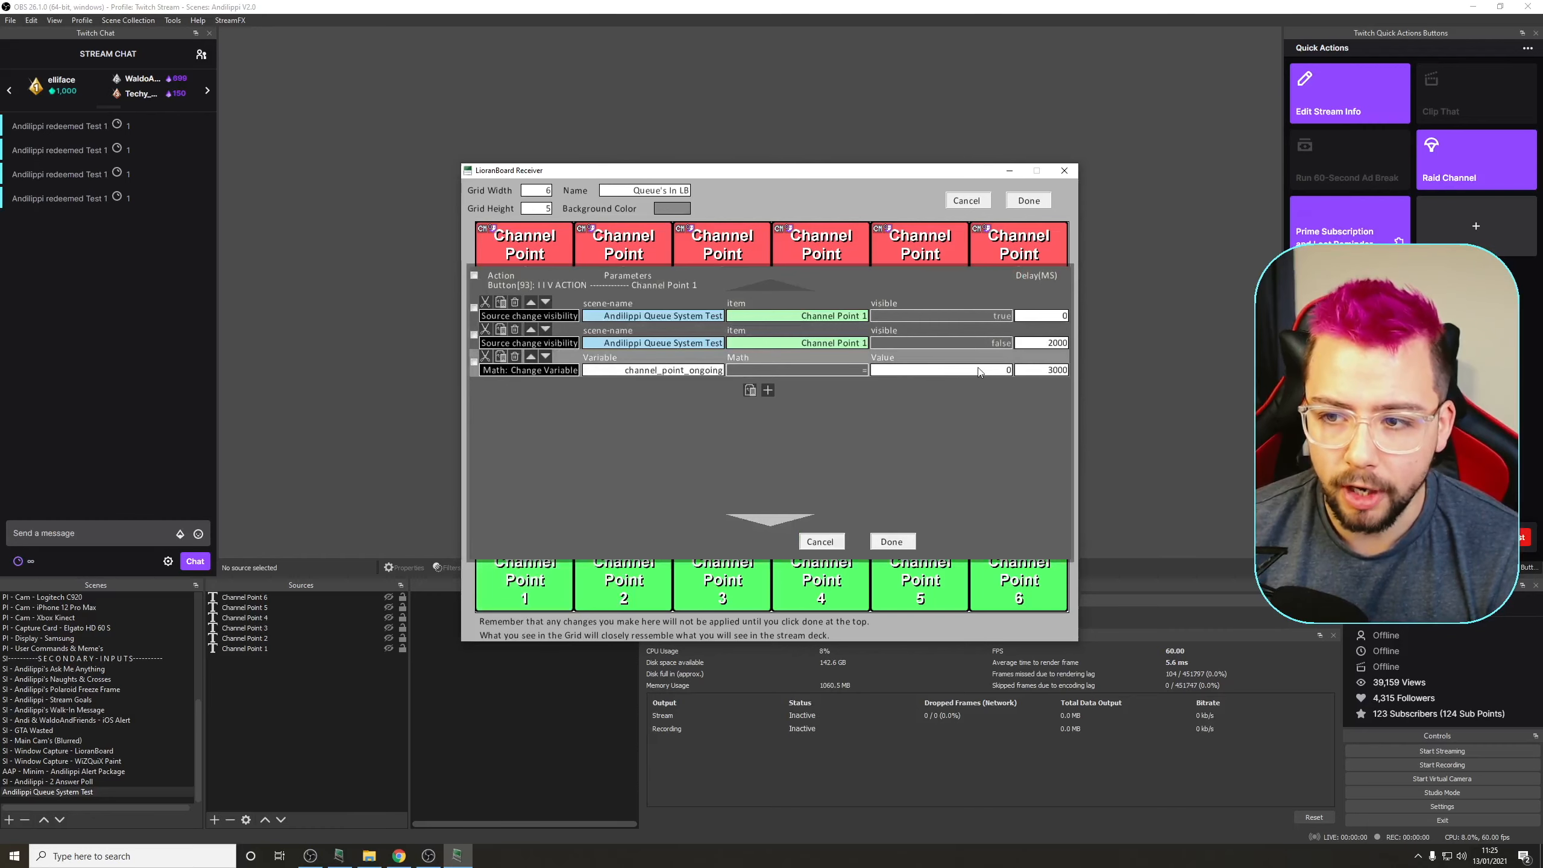
pyautogui.click(474, 362)
pyautogui.click(647, 540)
pyautogui.click(891, 540)
# Paste the copied Math: Change Variable command at the end of the Channel Point 2 and Channel Point 3 action buttons, saving each
pyautogui.rightClick(610, 495)
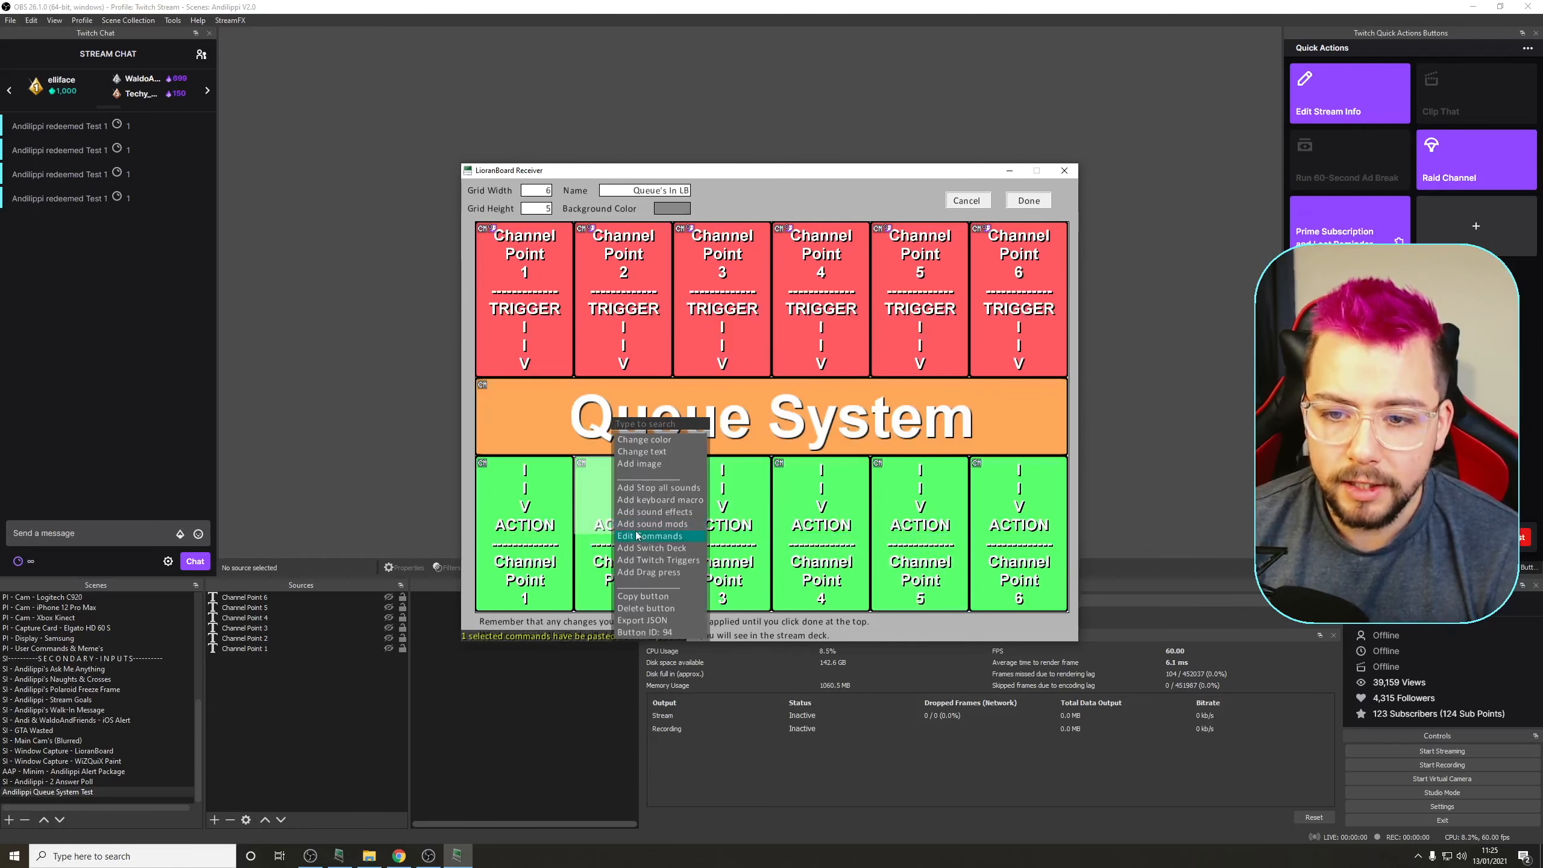
pyautogui.click(637, 534)
pyautogui.click(749, 362)
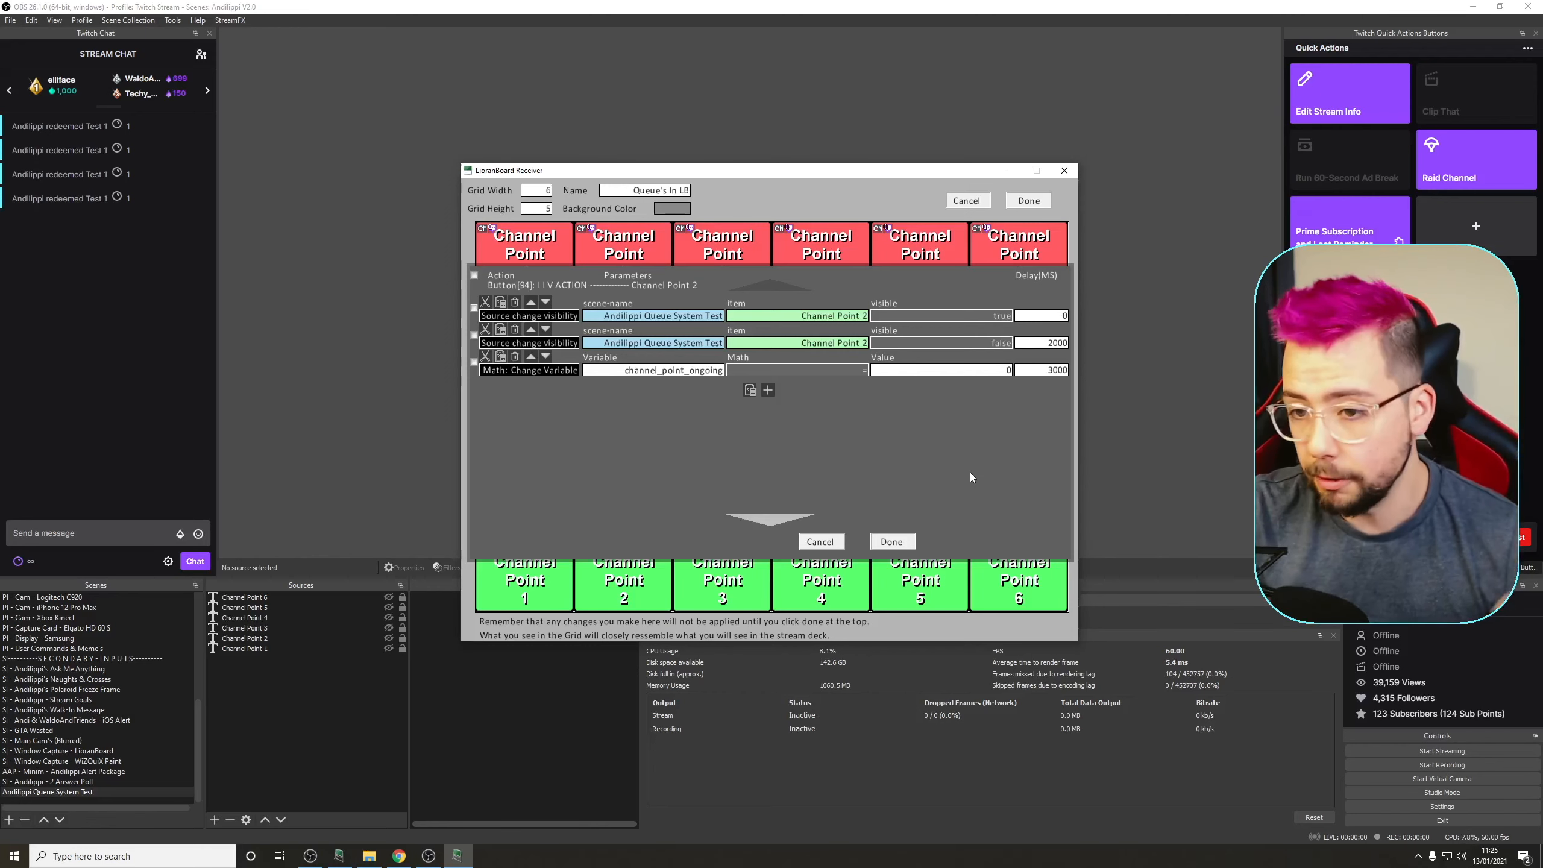
pyautogui.click(891, 540)
pyautogui.rightClick(722, 537)
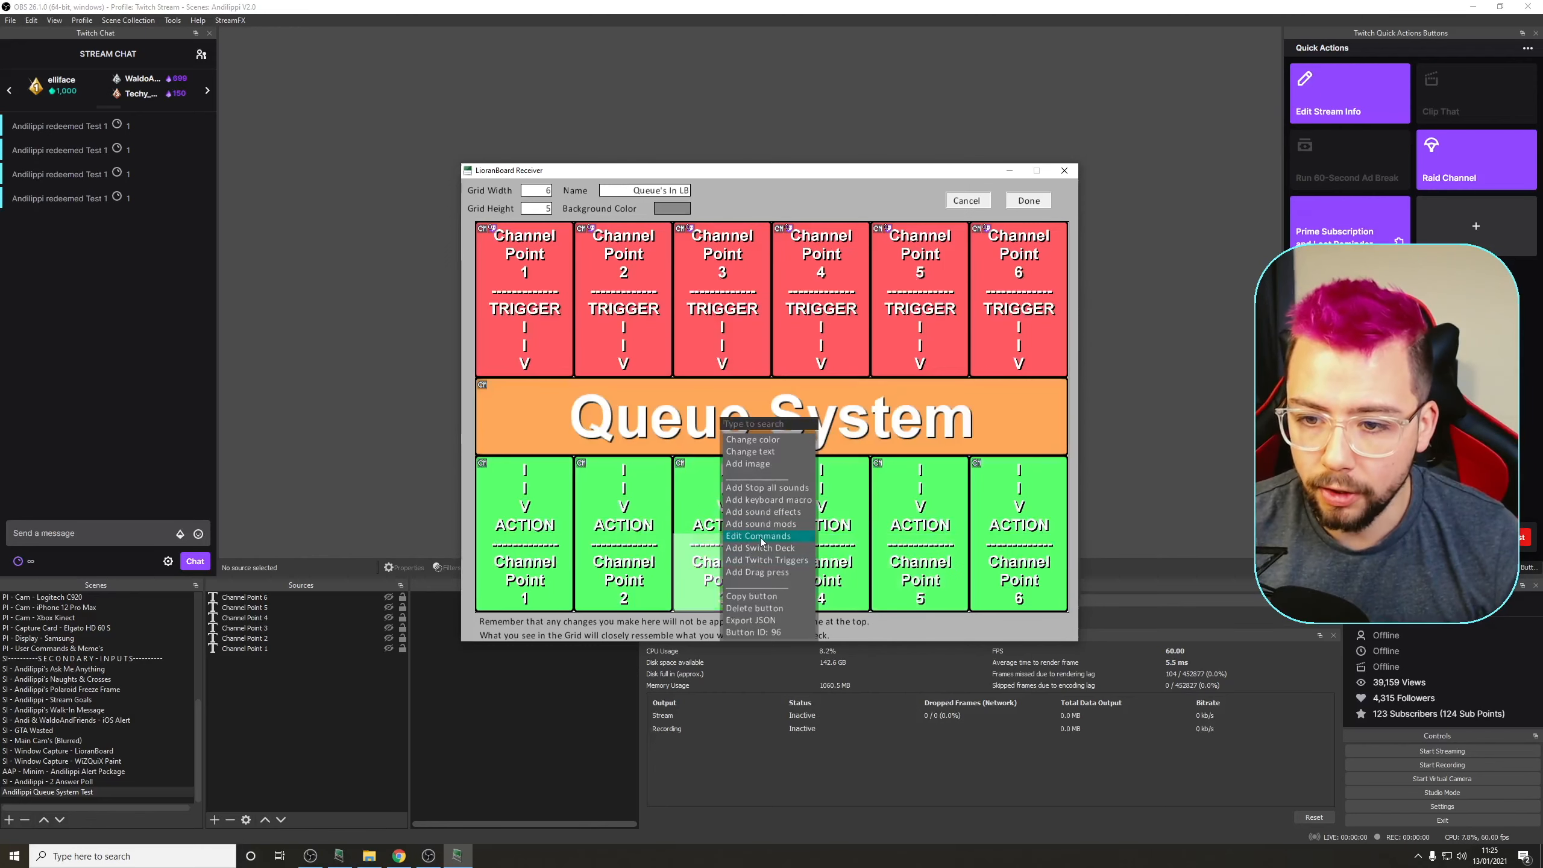
pyautogui.click(759, 537)
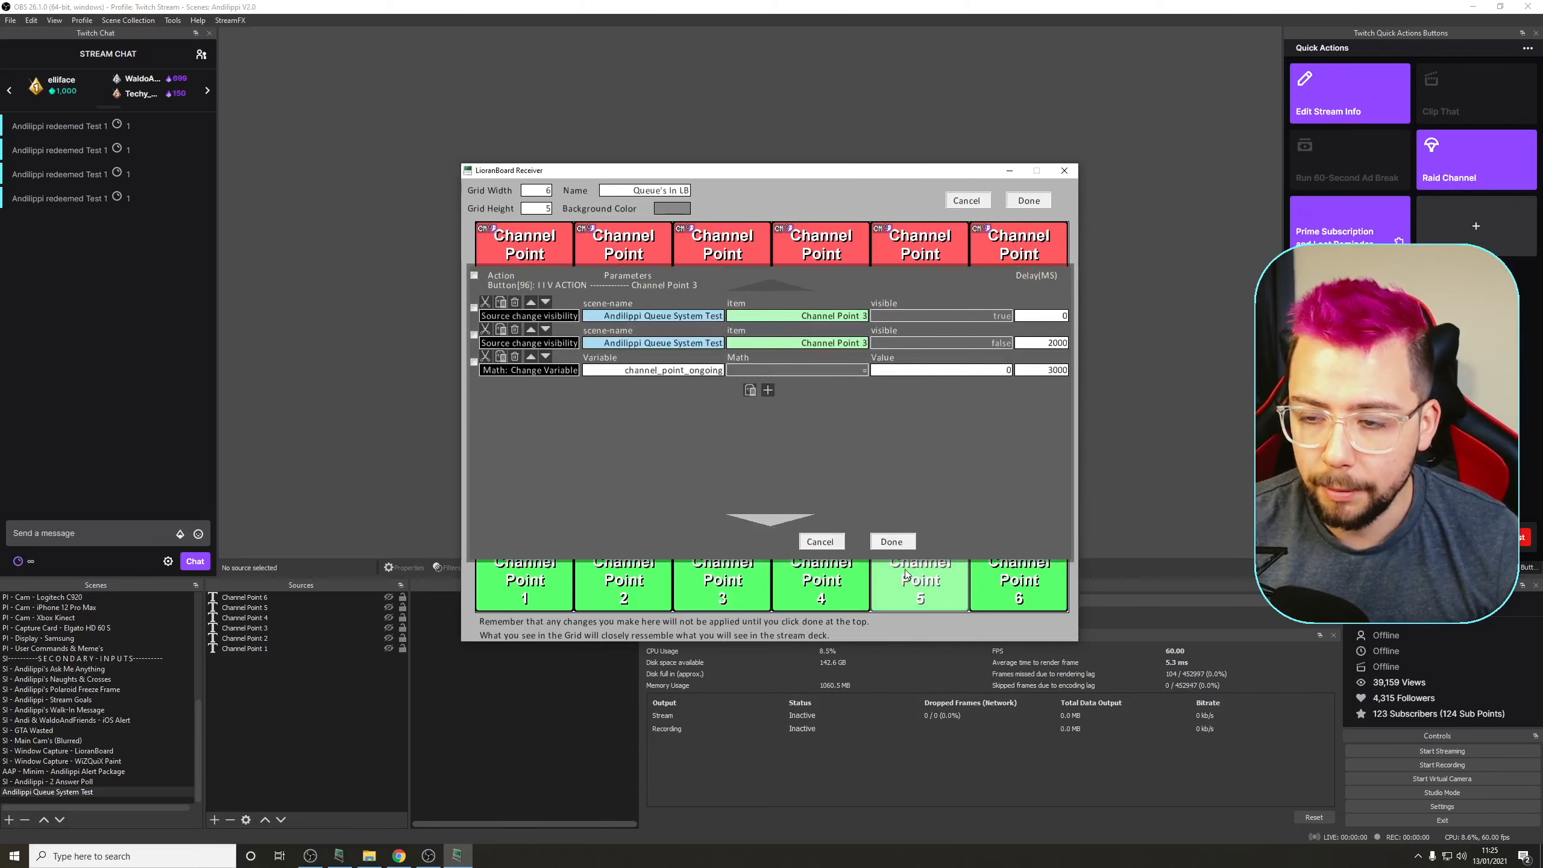
pyautogui.click(891, 541)
# Paste the Math: Change Variable command at the end of the Channel Point 4 and Channel Point 5 action buttons, saving each
pyautogui.rightClick(838, 548)
pyautogui.click(868, 535)
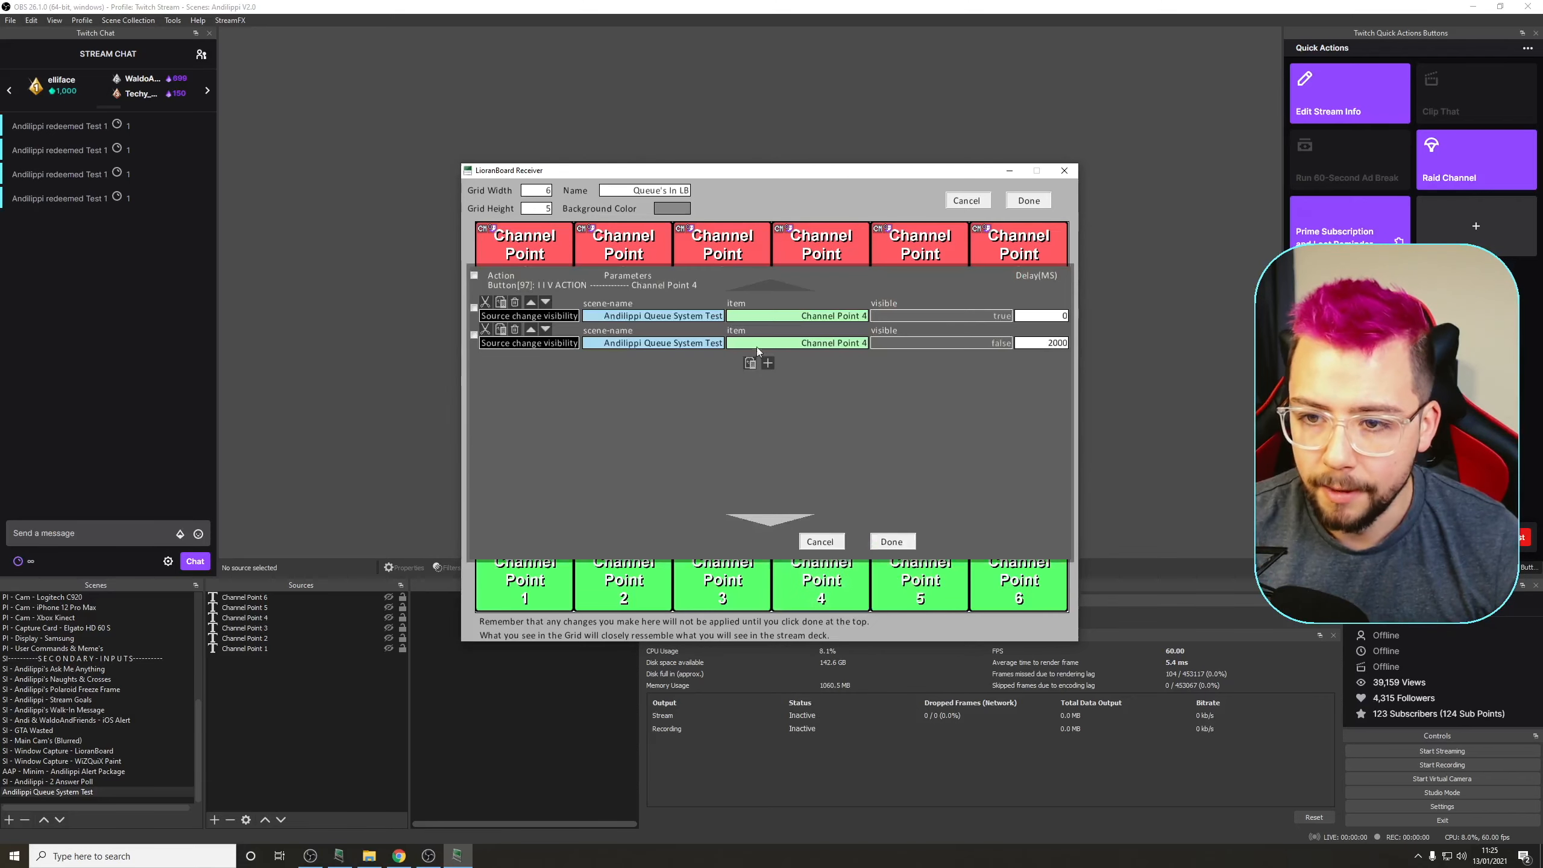
pyautogui.click(902, 542)
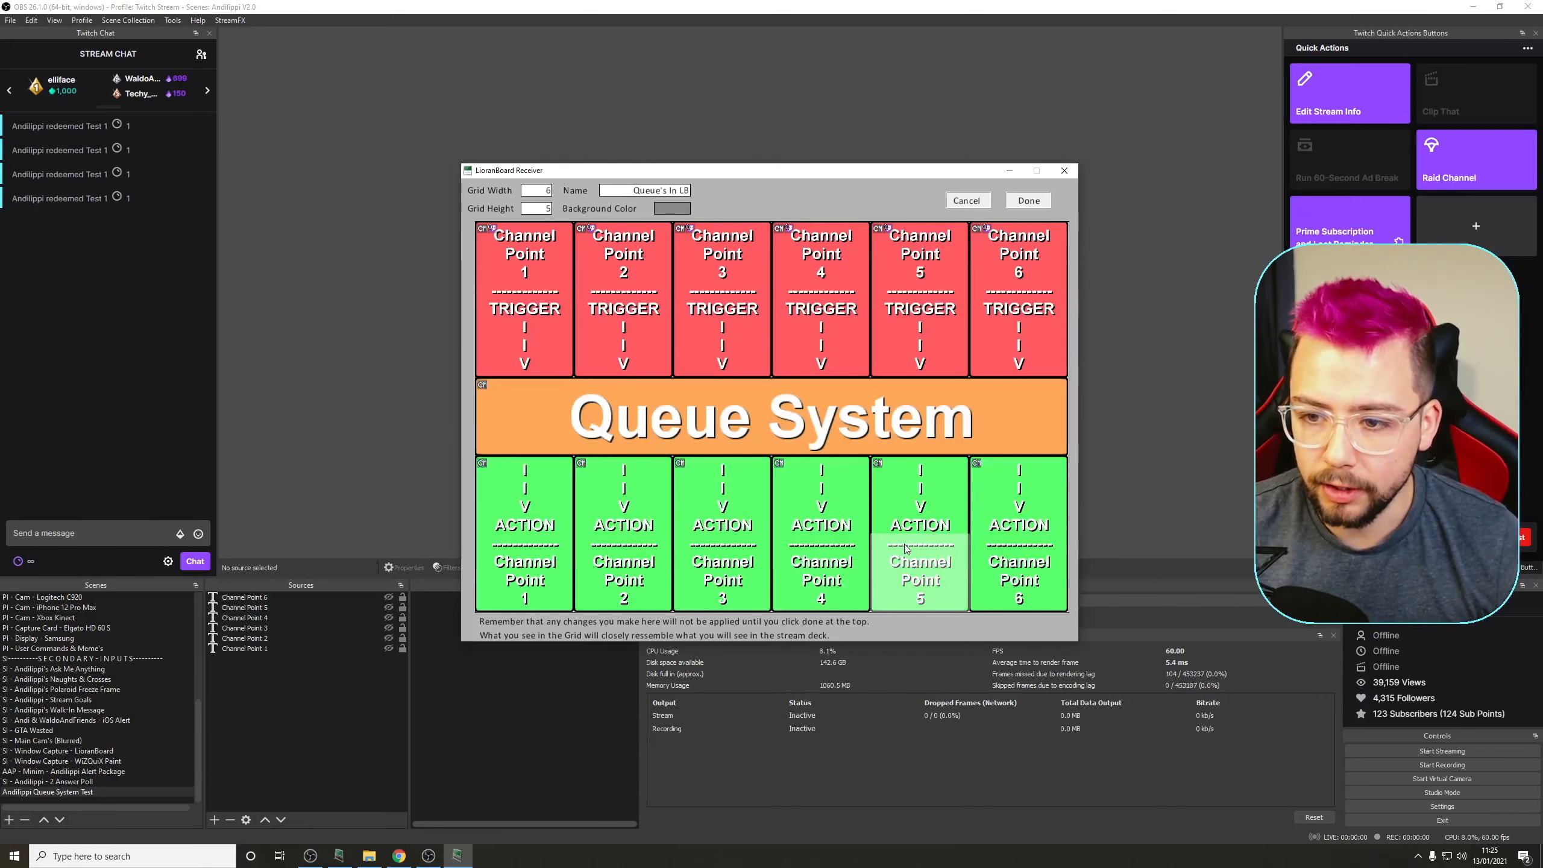
pyautogui.rightClick(914, 550)
pyautogui.click(941, 537)
pyautogui.click(750, 363)
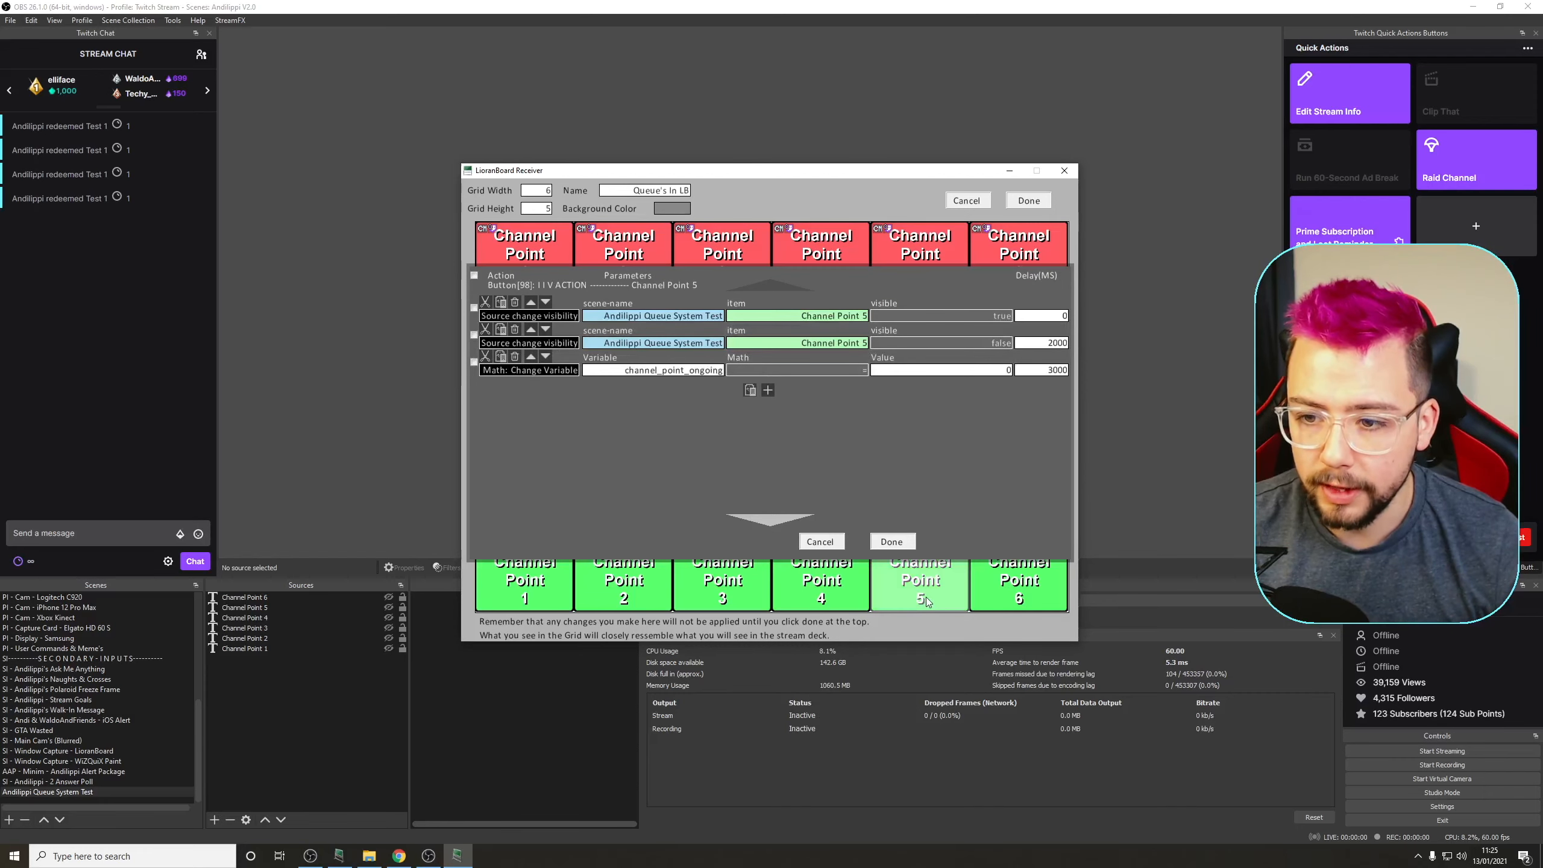
pyautogui.click(892, 541)
# Paste the Math: Change Variable command at the end of the Channel Point 6 action button and save its commands
pyautogui.rightClick(981, 575)
pyautogui.click(999, 556)
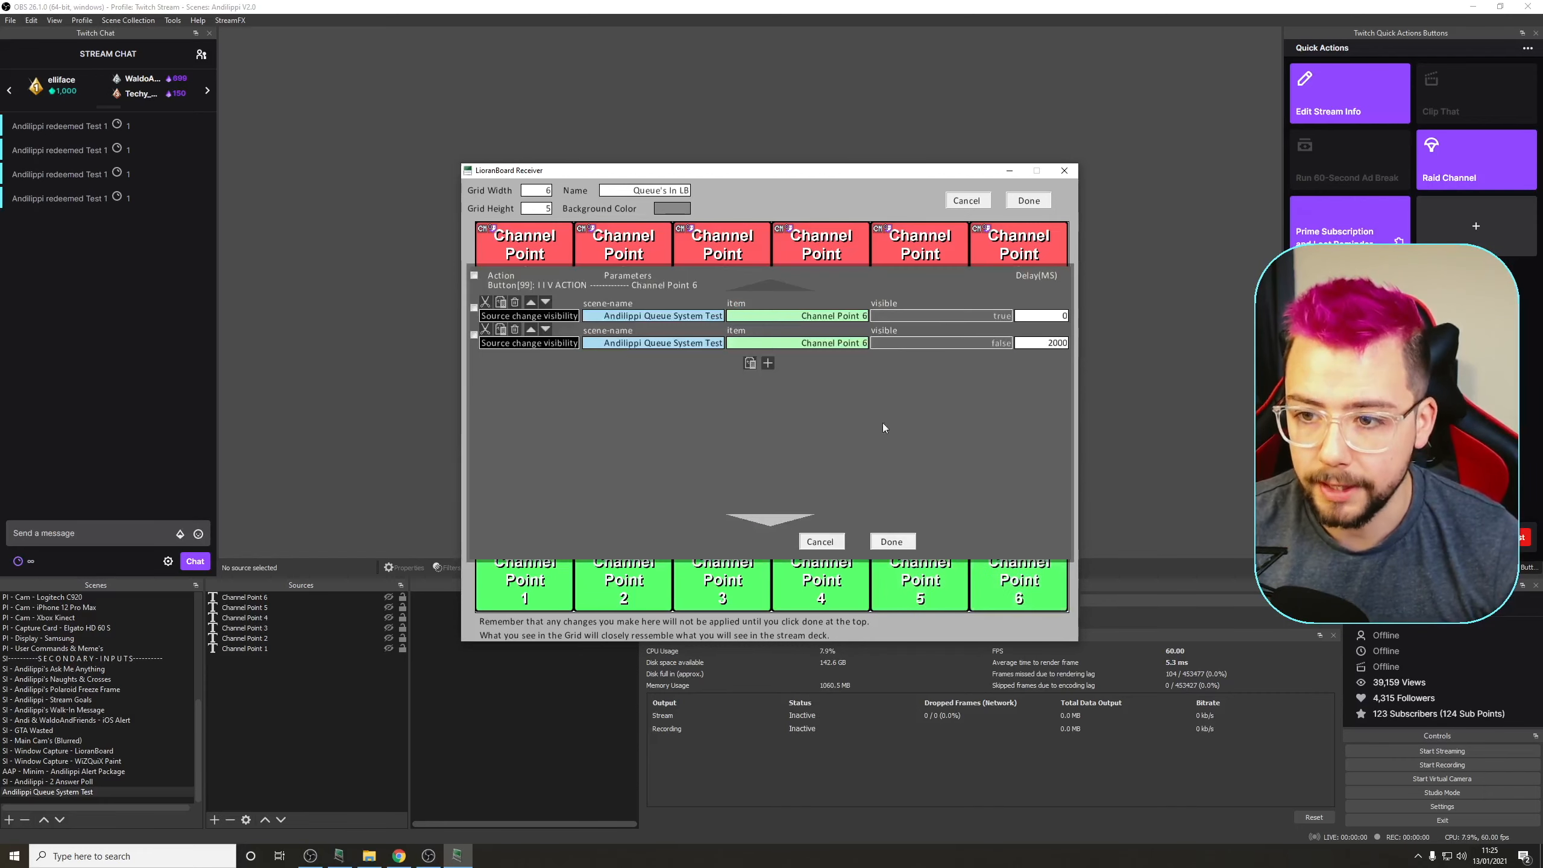
pyautogui.click(749, 363)
pyautogui.click(885, 541)
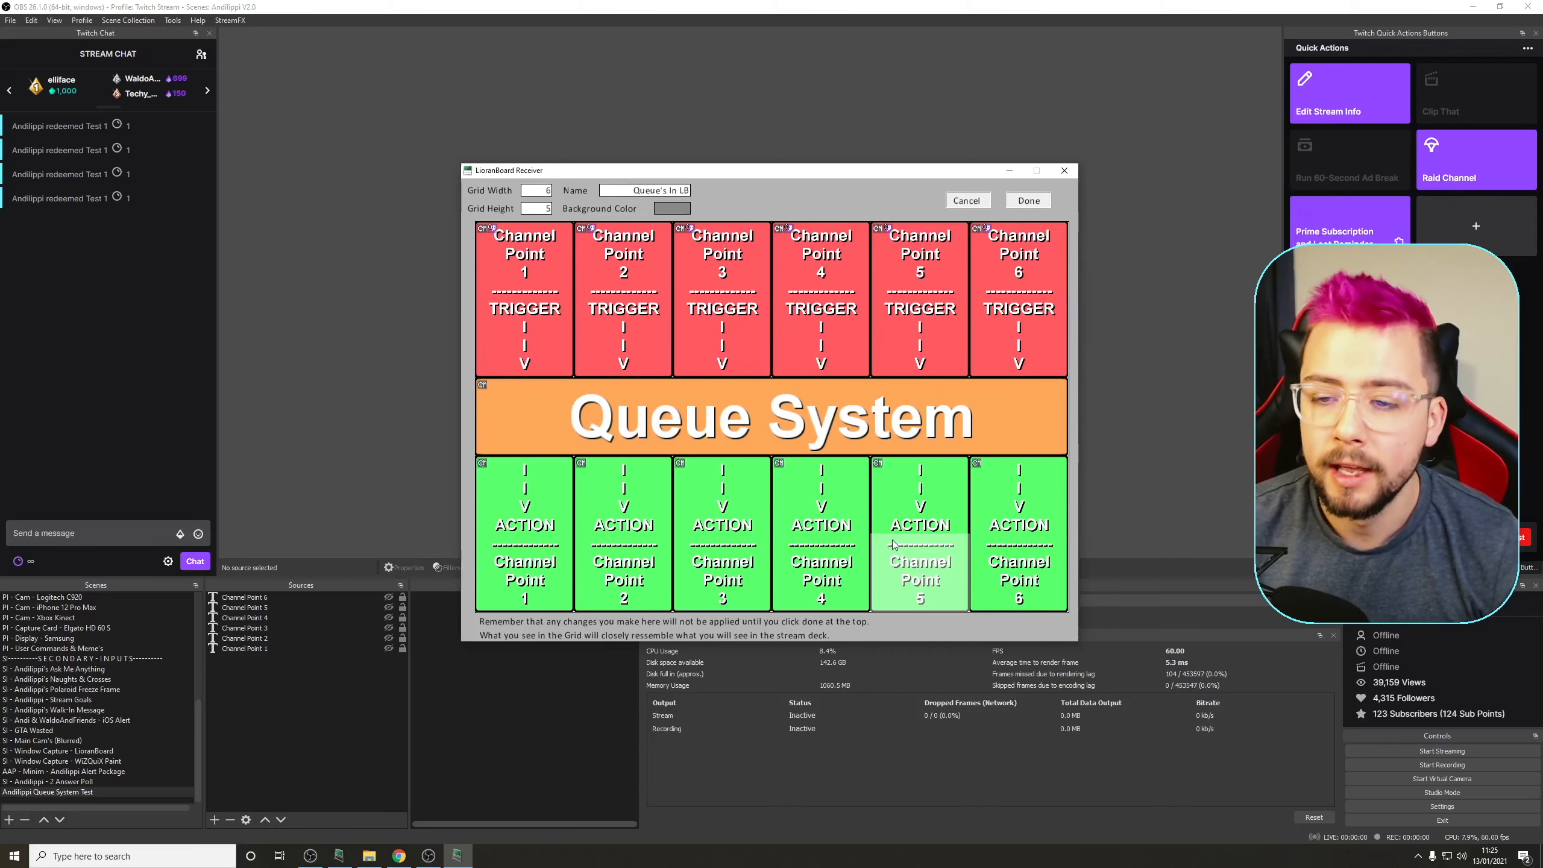
# In the Queue System button, duplicate the four commands that check for Channel Point 1, from the comment through Math: Change Variable
pyautogui.rightClick(754, 404)
pyautogui.click(792, 512)
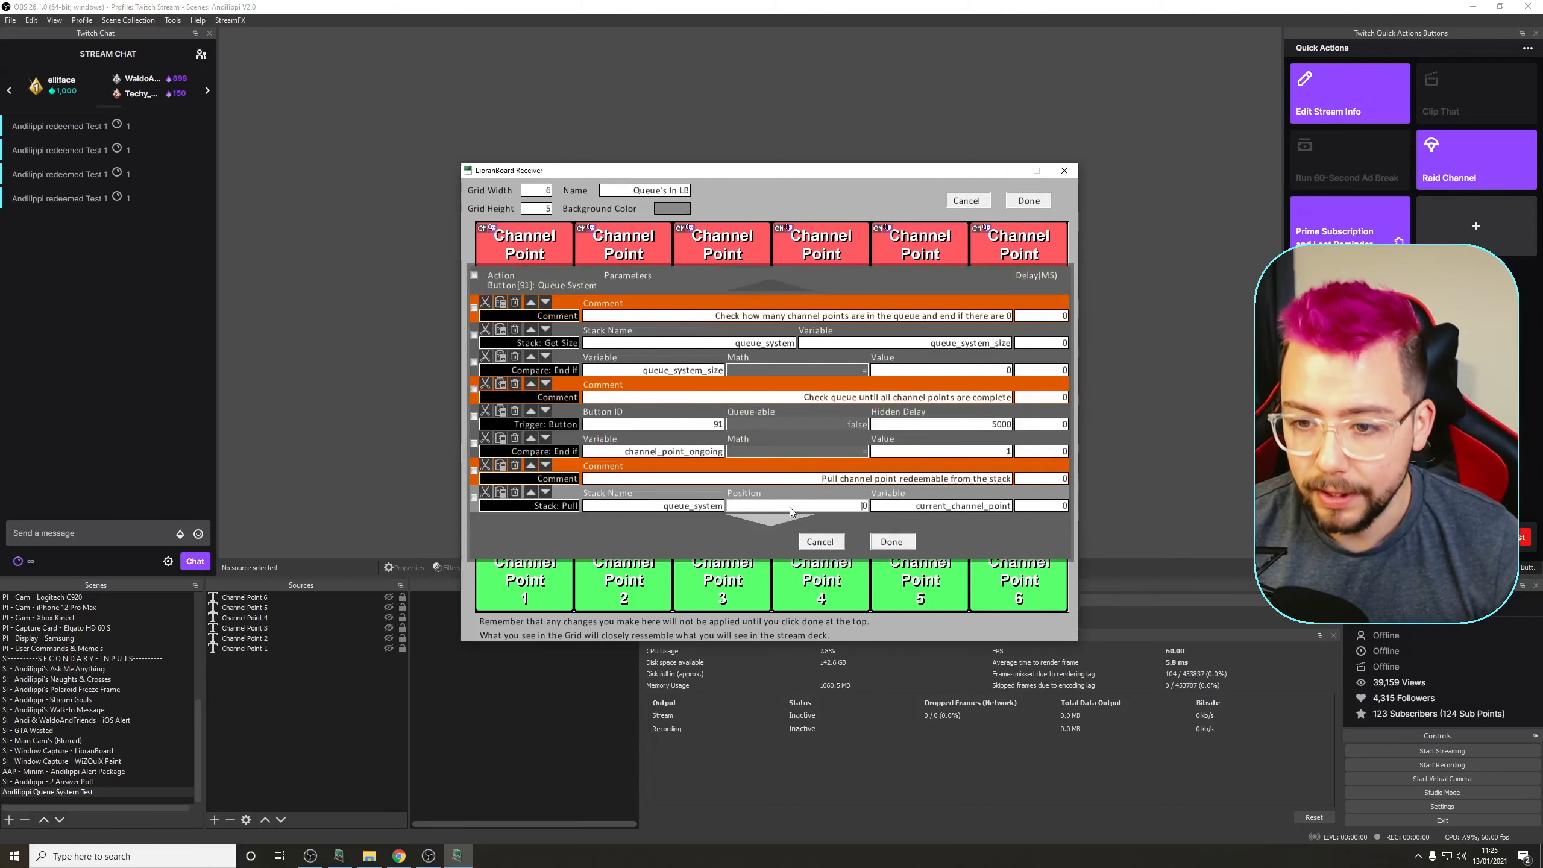
pyautogui.scroll(-5, 800, 463)
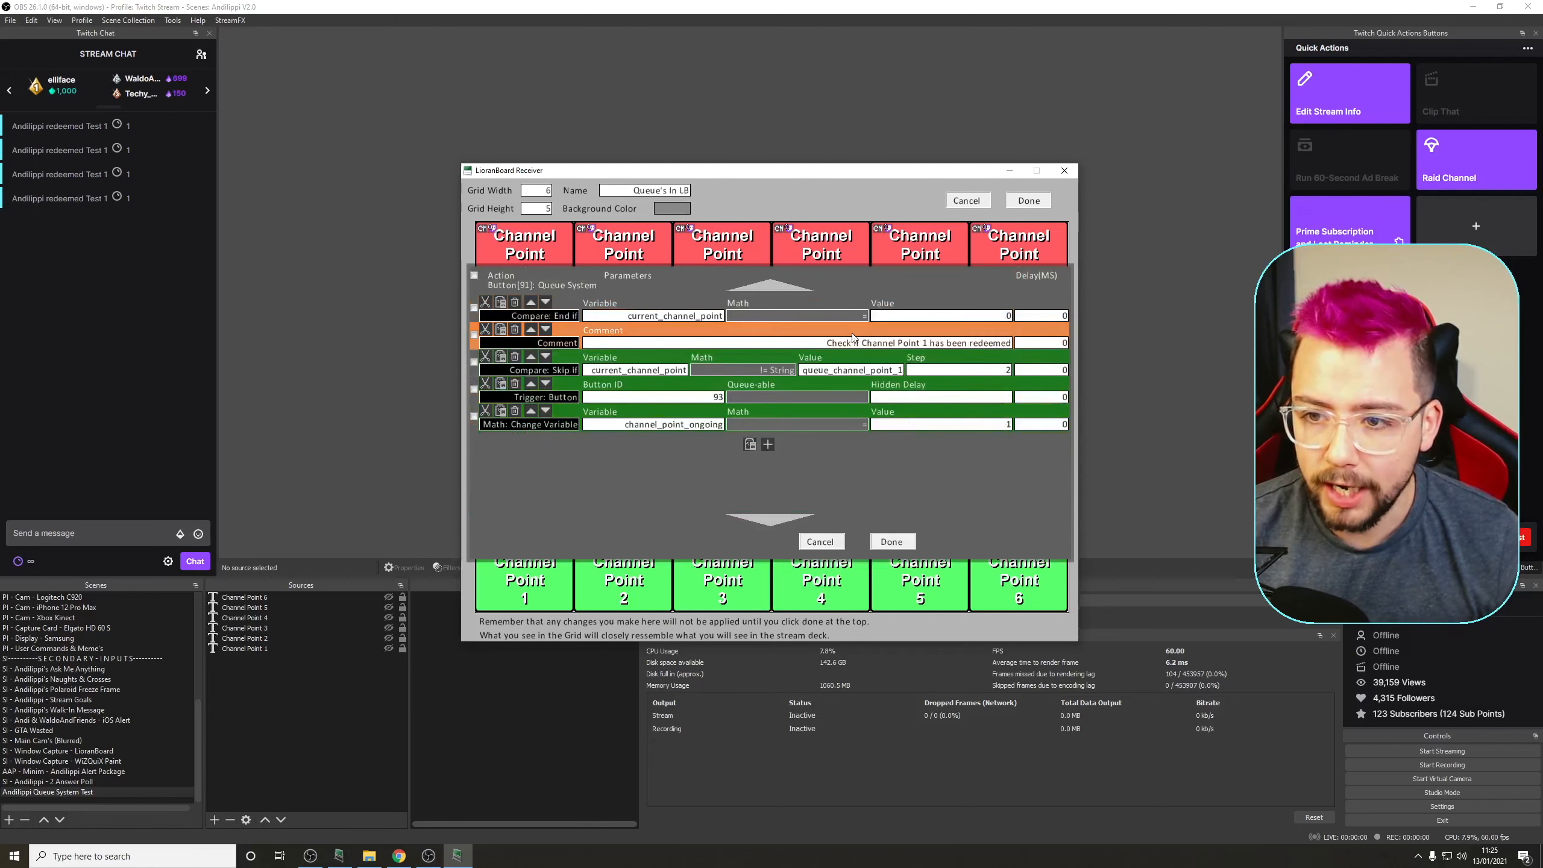
pyautogui.click(474, 337)
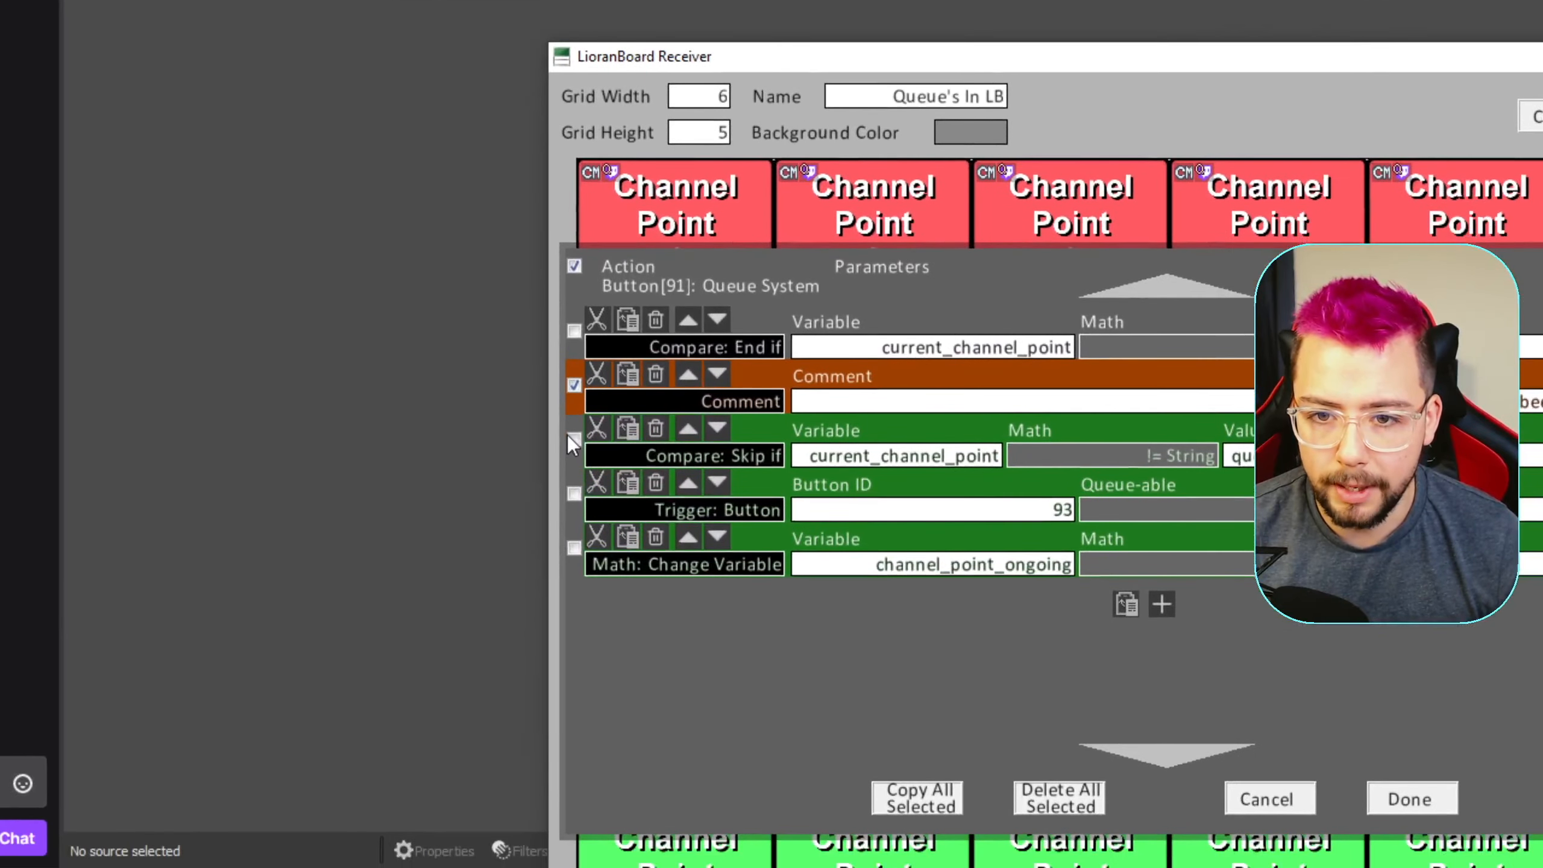
pyautogui.click(473, 365)
pyautogui.click(573, 471)
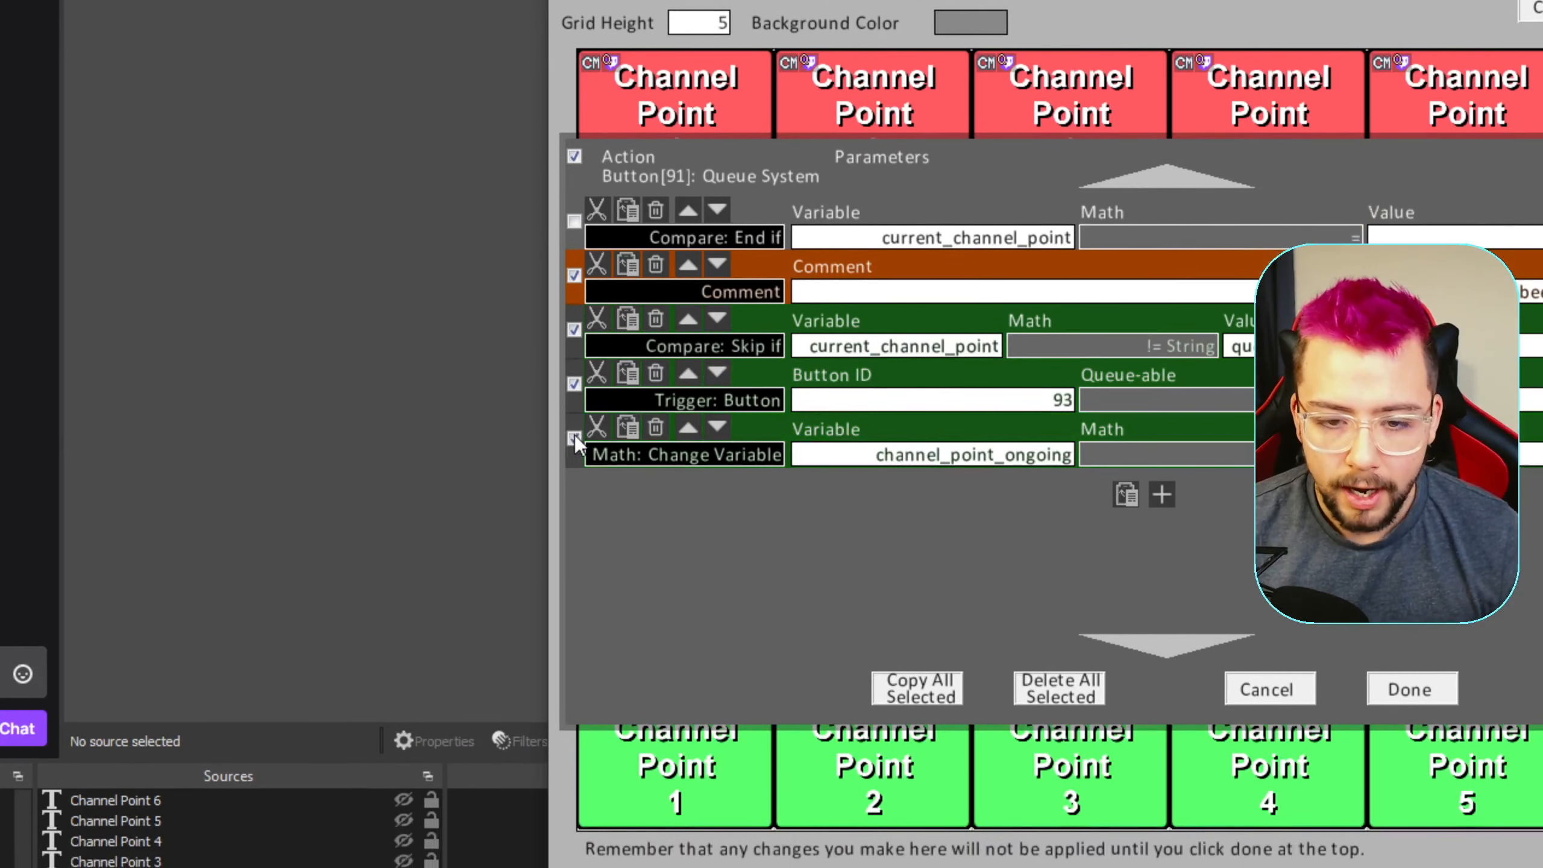
pyautogui.click(573, 436)
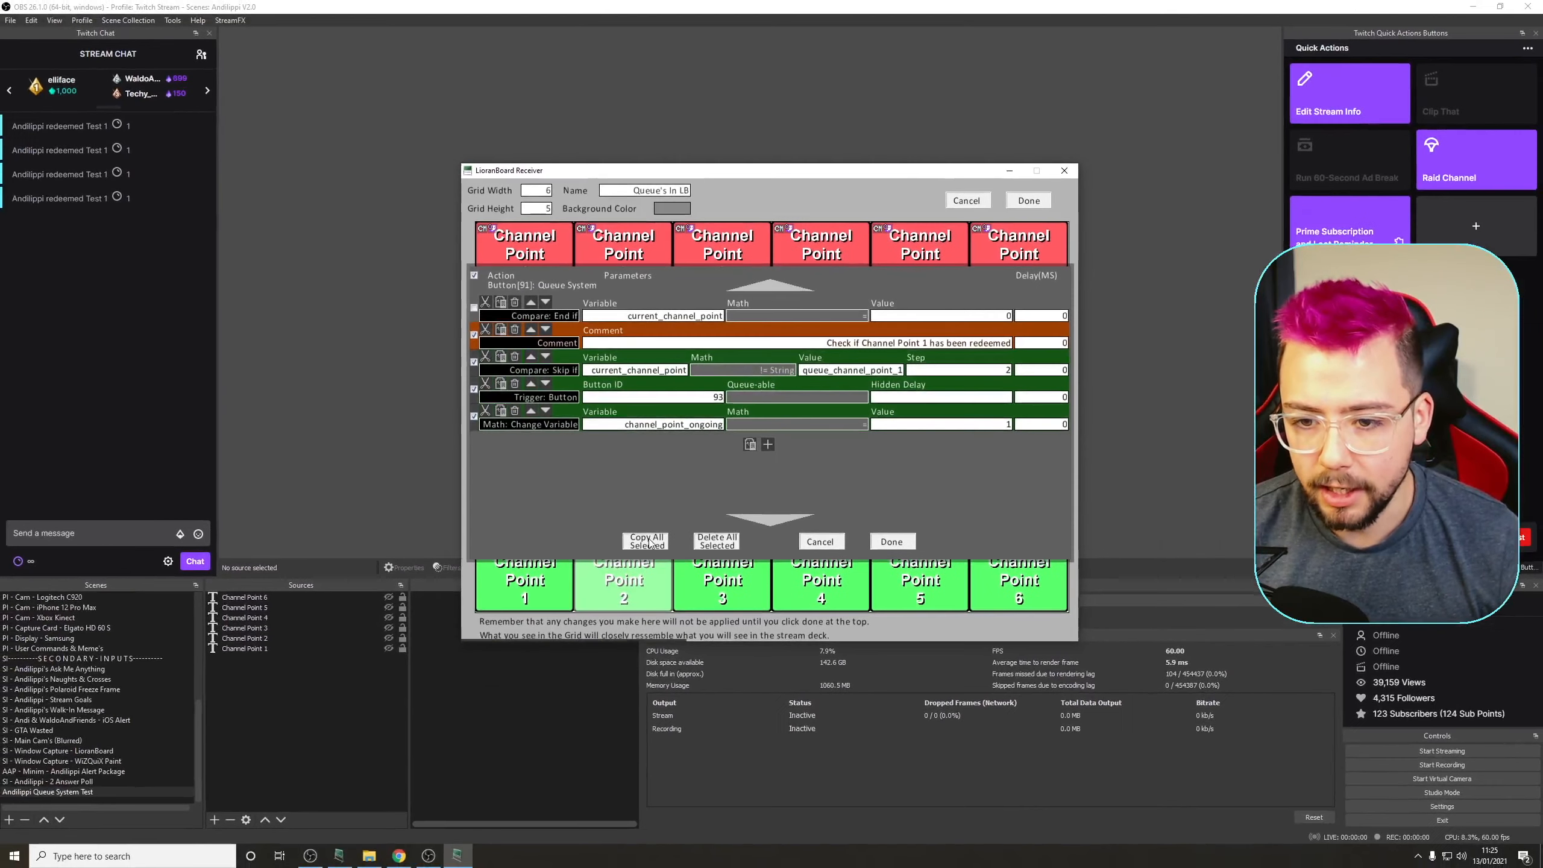
pyautogui.click(917, 688)
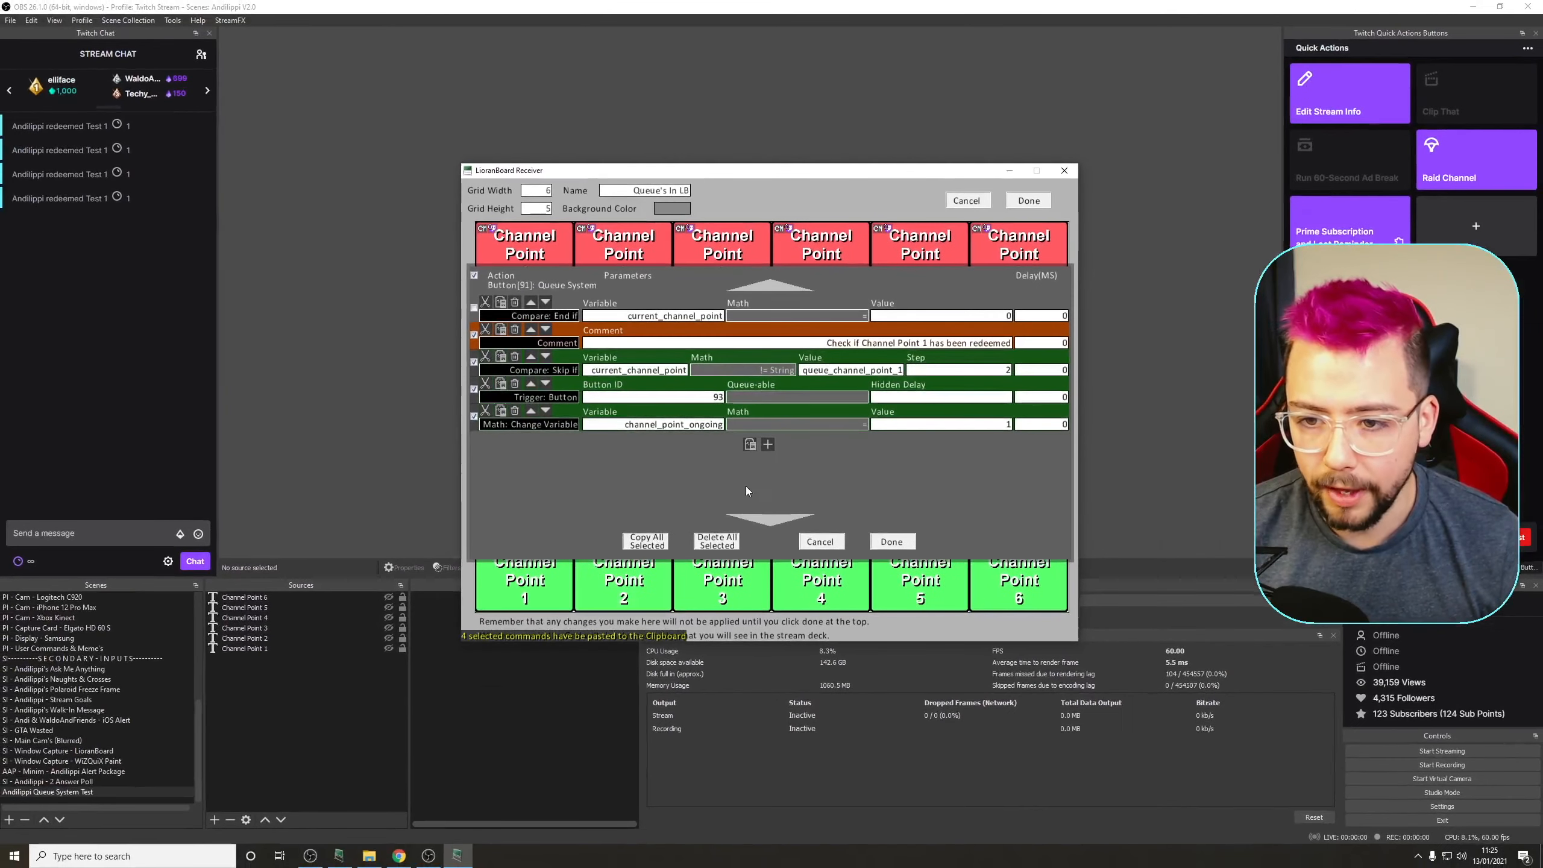
pyautogui.click(751, 445)
# Renumber the duplicated comment to Channel Point 2, set its Compare: Skip if value to queue_channel_point_2, and save the Queue System commands
pyautogui.scroll(-1, 935, 459)
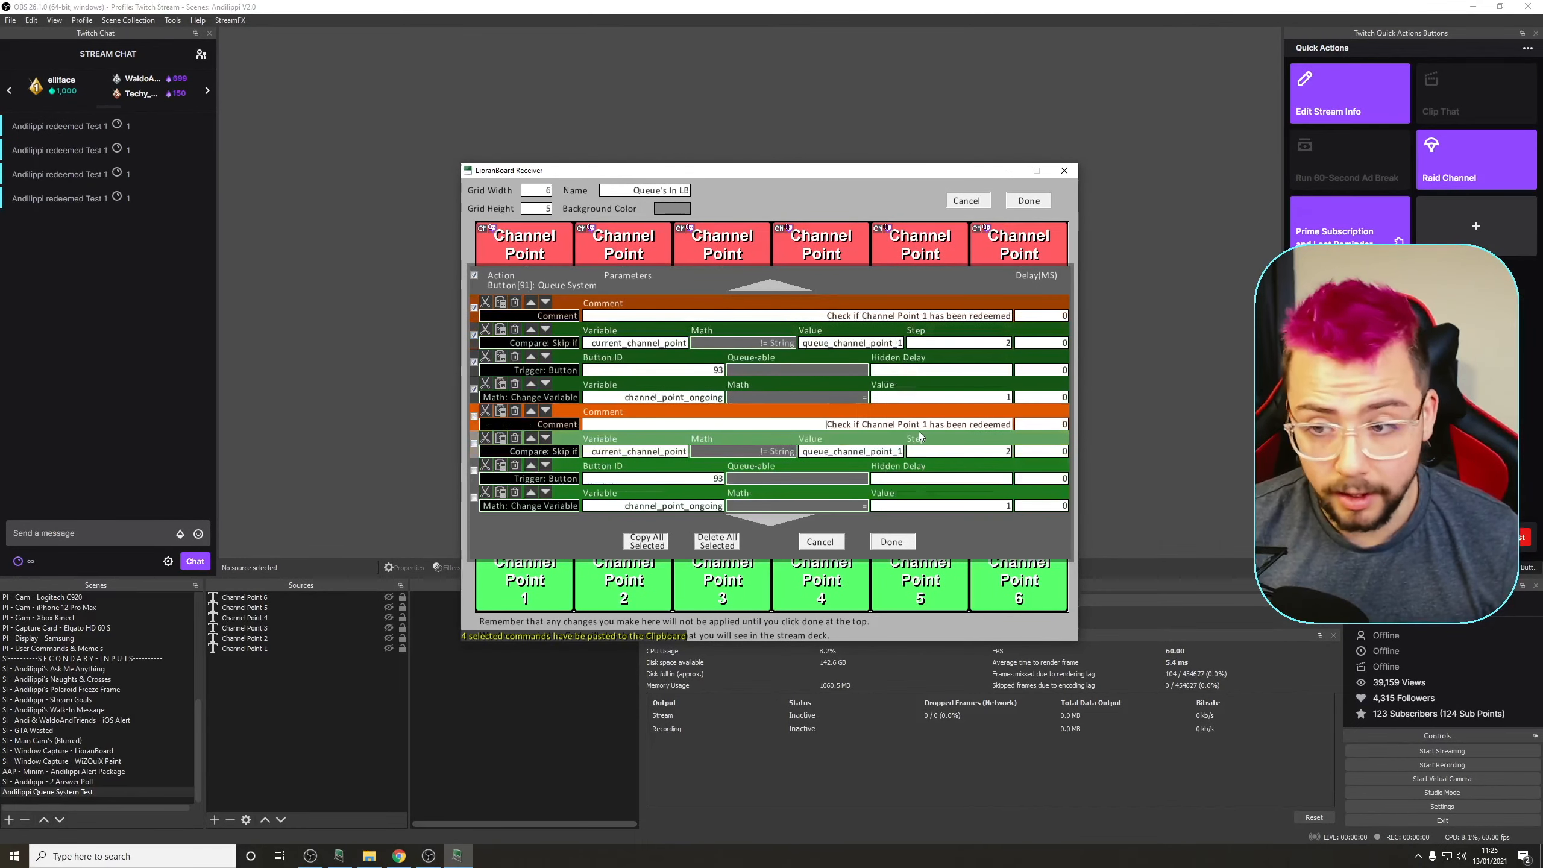
pyautogui.write('2')
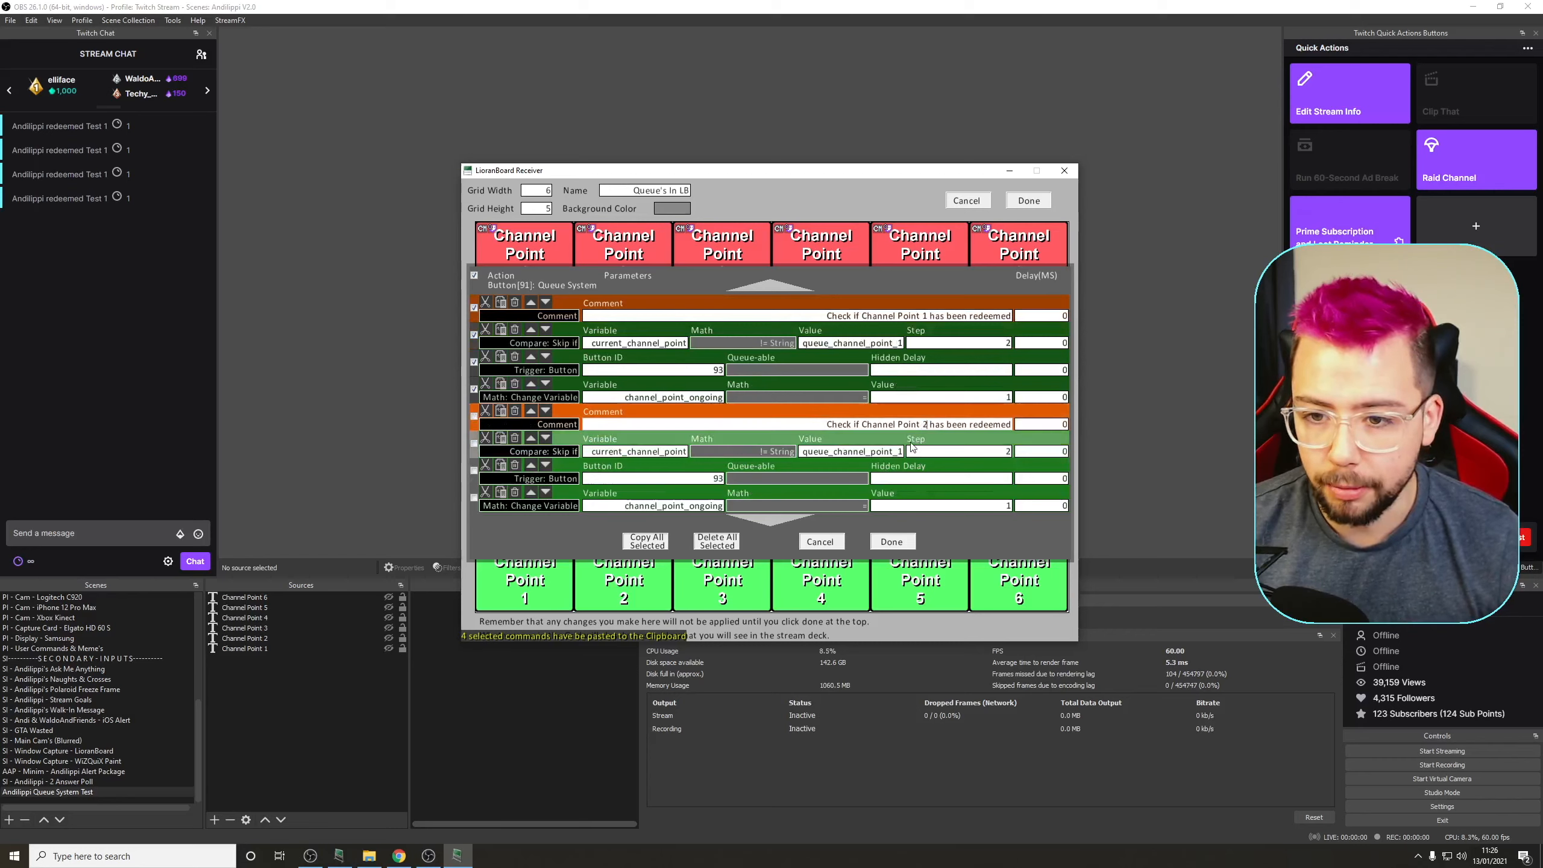
pyautogui.moveTo(897, 450); pyautogui.dragTo(904, 450)
pyautogui.scroll(-2, 904, 450)
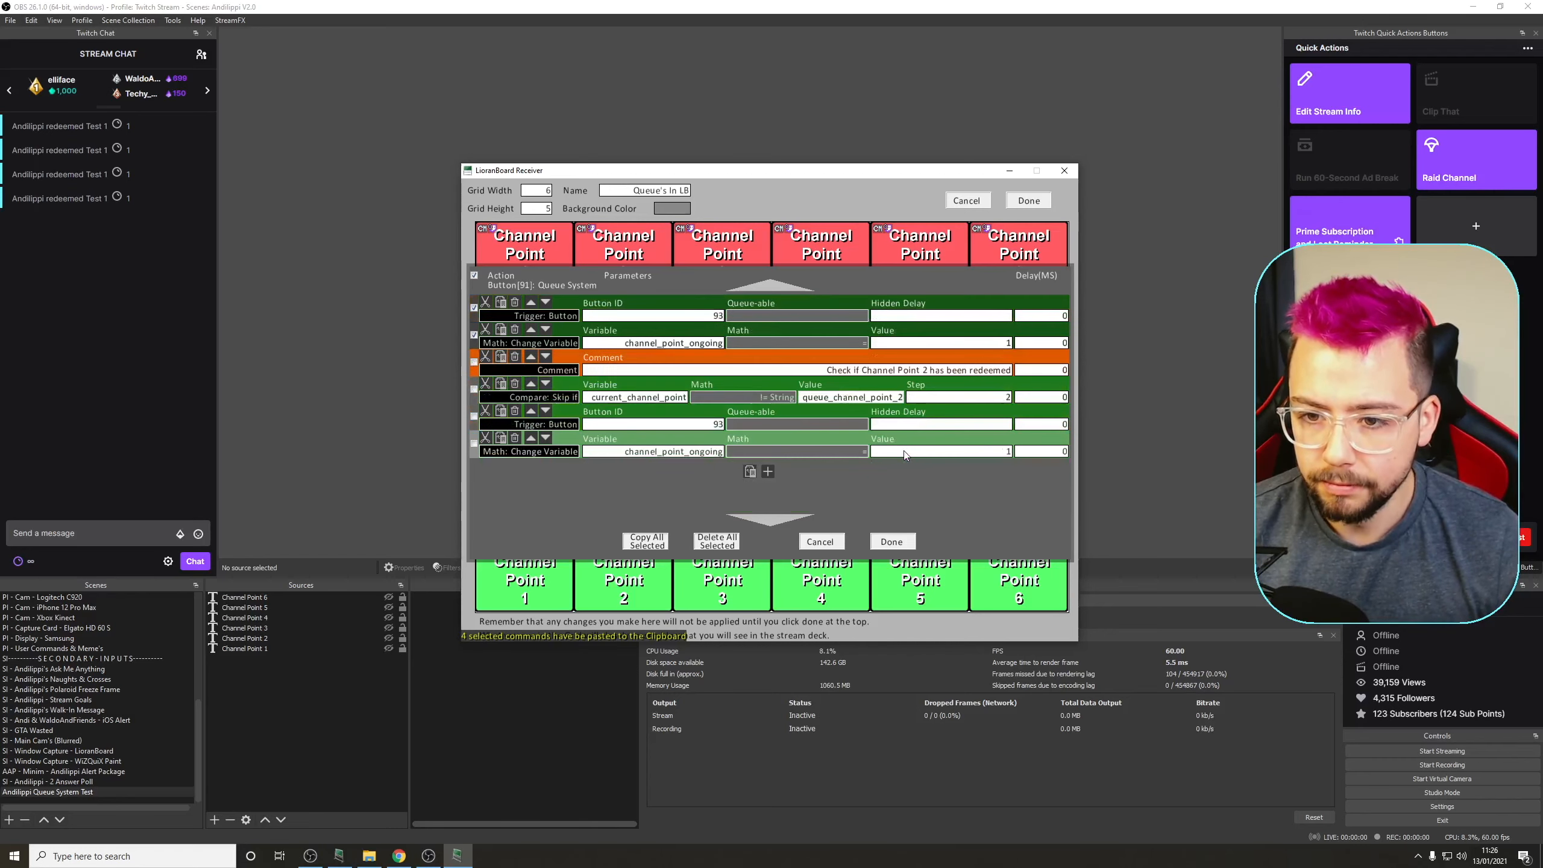
pyautogui.write('2')
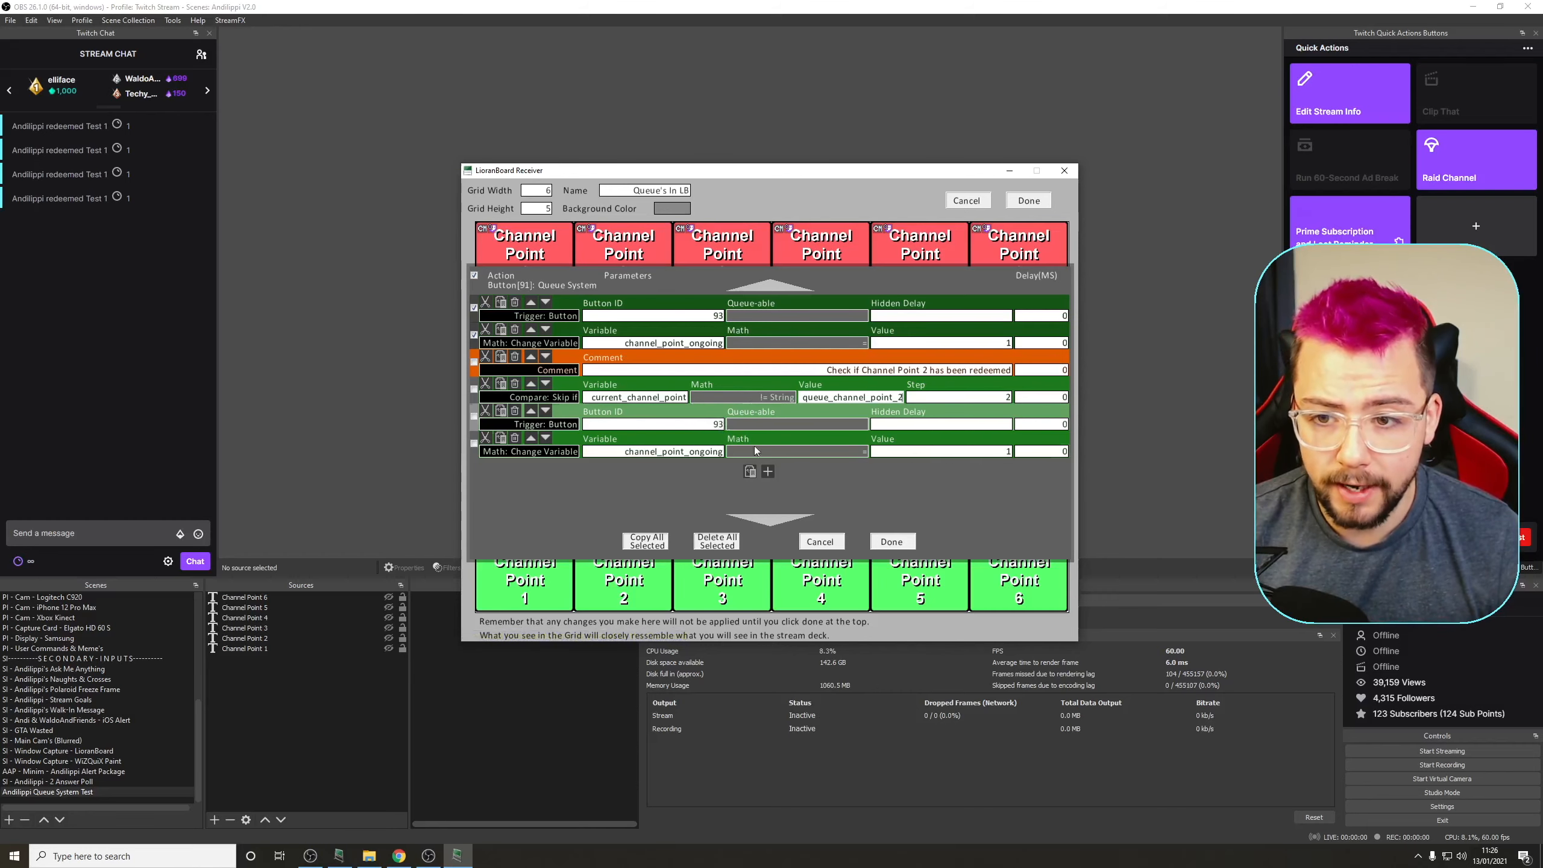
pyautogui.click(893, 540)
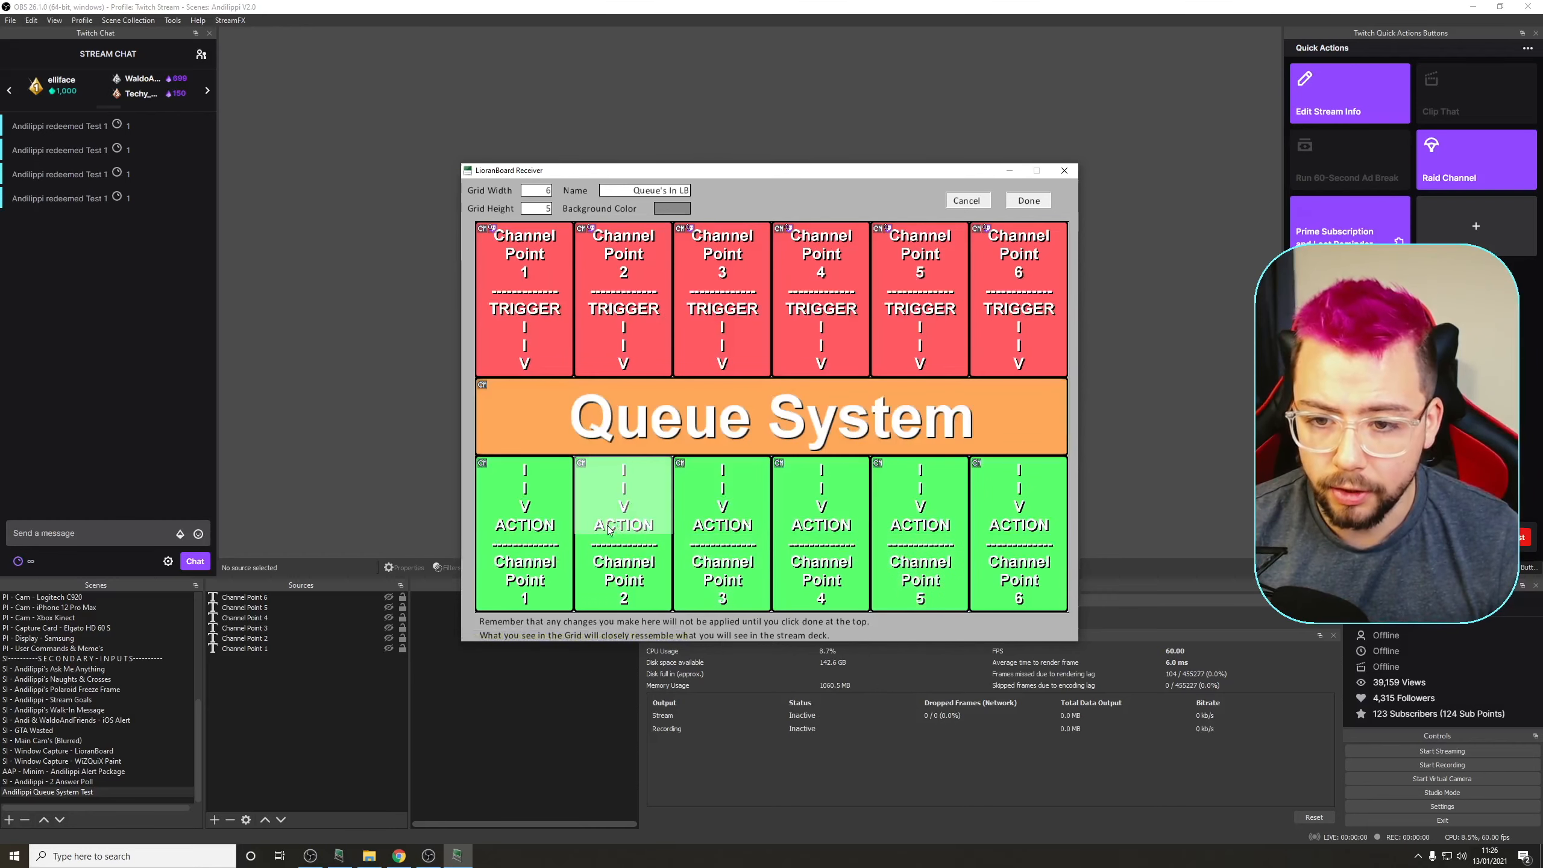
# Look up the Channel Point 2 action button's ID and enter 94 as the Trigger: Button ID in the Queue System's Channel Point 2 check
pyautogui.rightClick(633, 553)
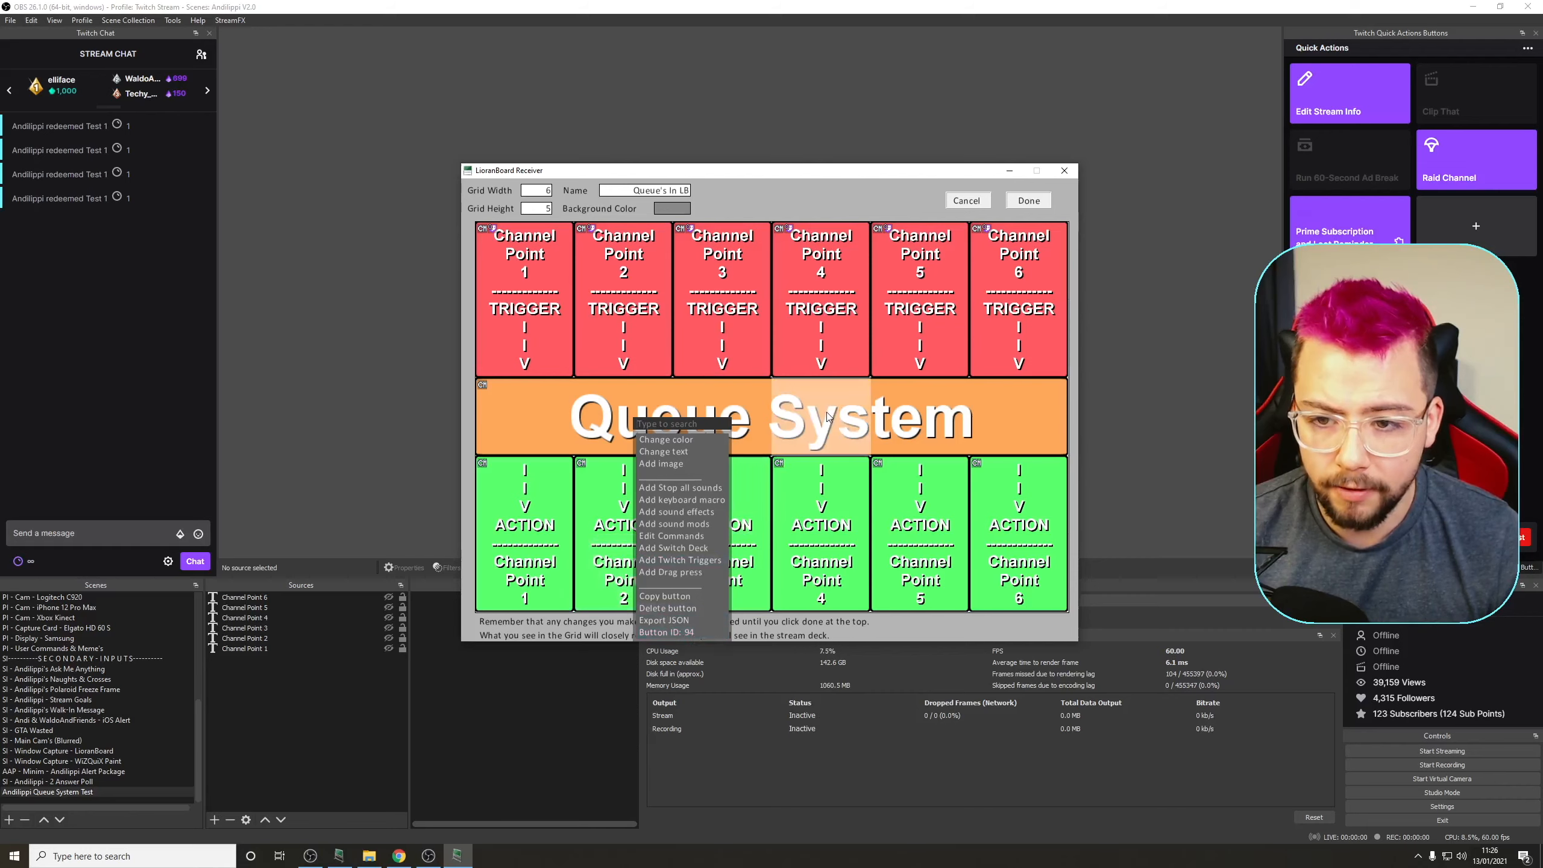
pyautogui.rightClick(797, 401)
pyautogui.click(838, 516)
pyautogui.scroll(-10, 790, 474)
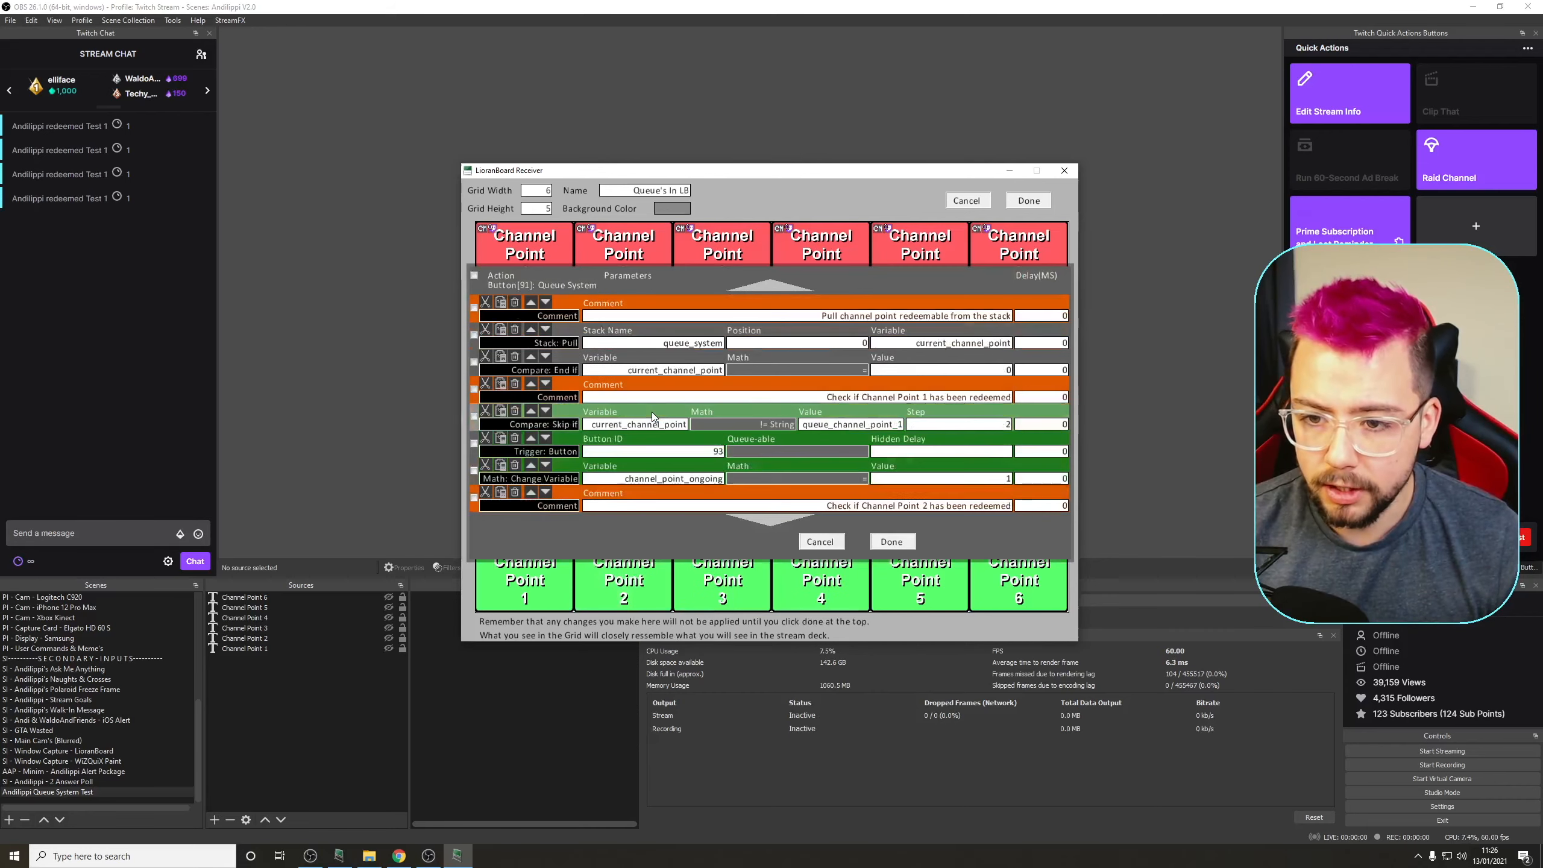
pyautogui.click(722, 452)
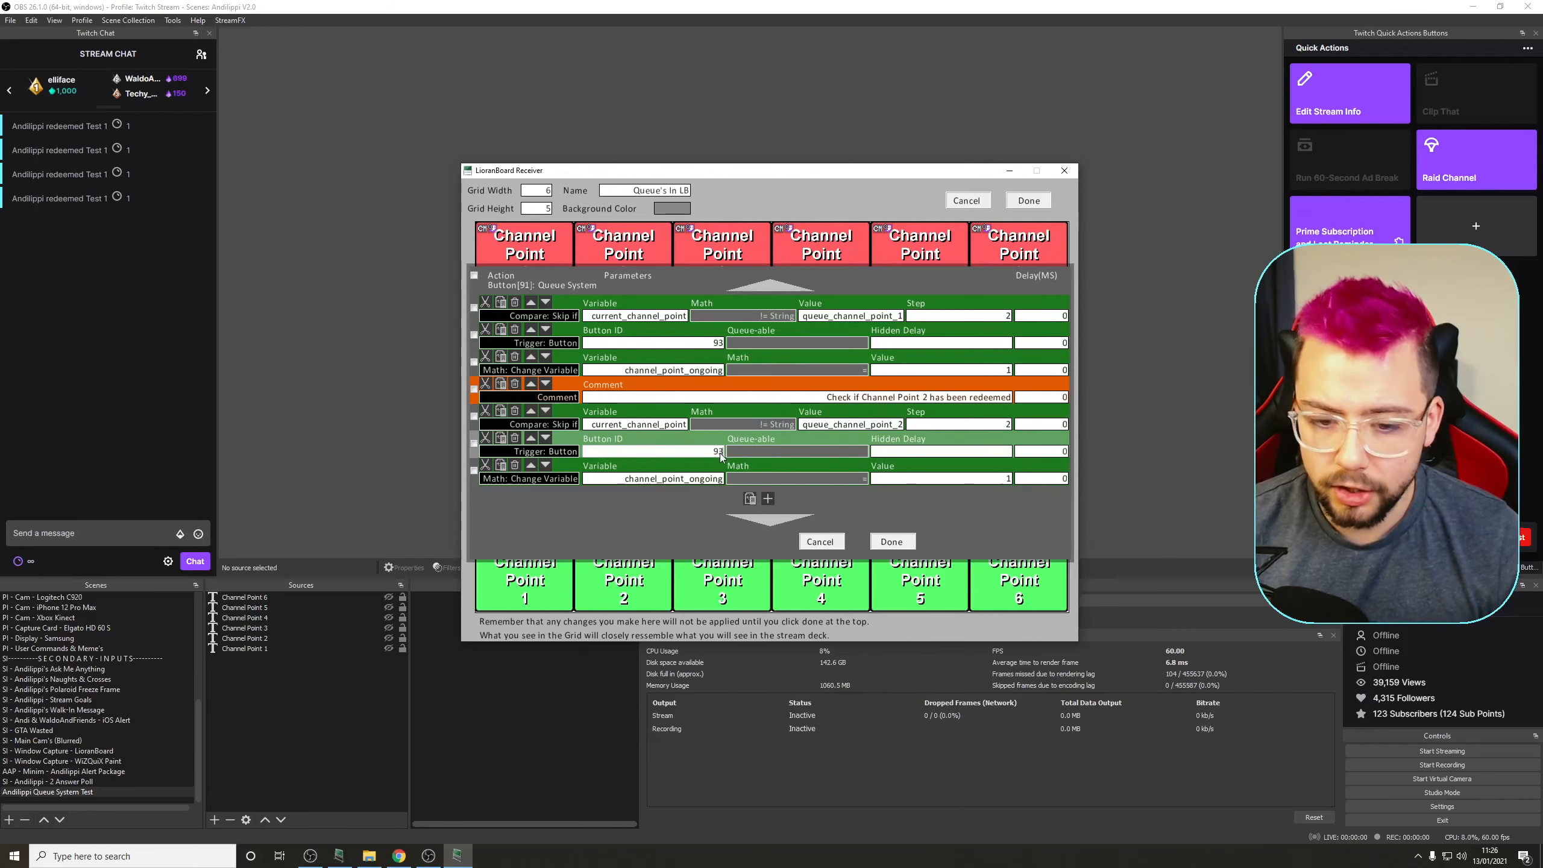
pyautogui.press('BackSpace')
pyautogui.write('4')
# Paste the check commands after the Channel Point 2 block, renumber the comment to Channel Point 3, set Compare: Skip if to queue_channel_point_3, and save
pyautogui.scroll(-3, 741, 439)
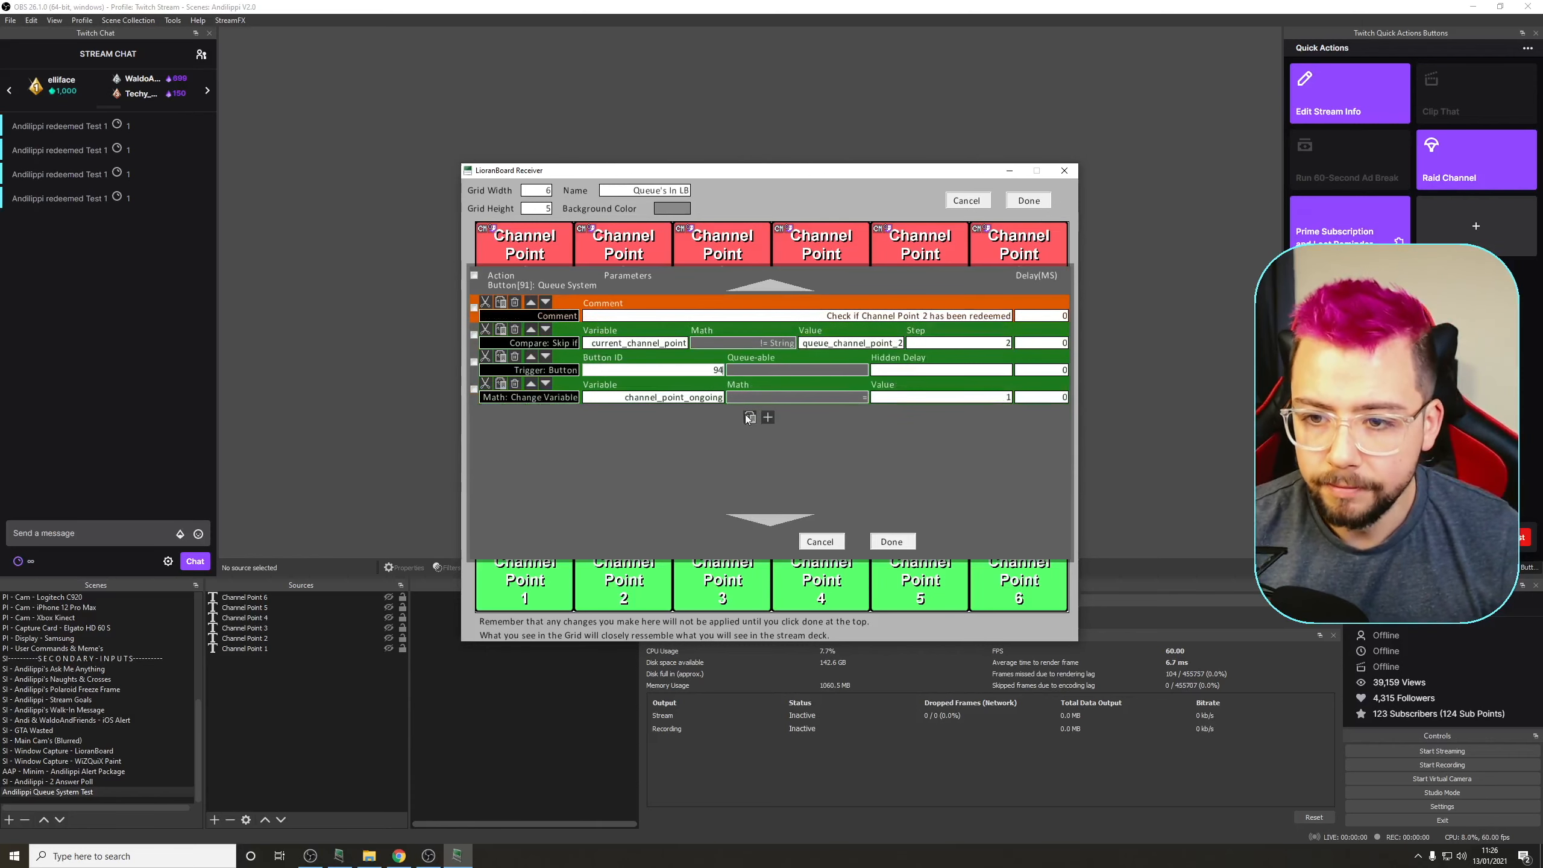
pyautogui.click(750, 418)
pyautogui.click(922, 426)
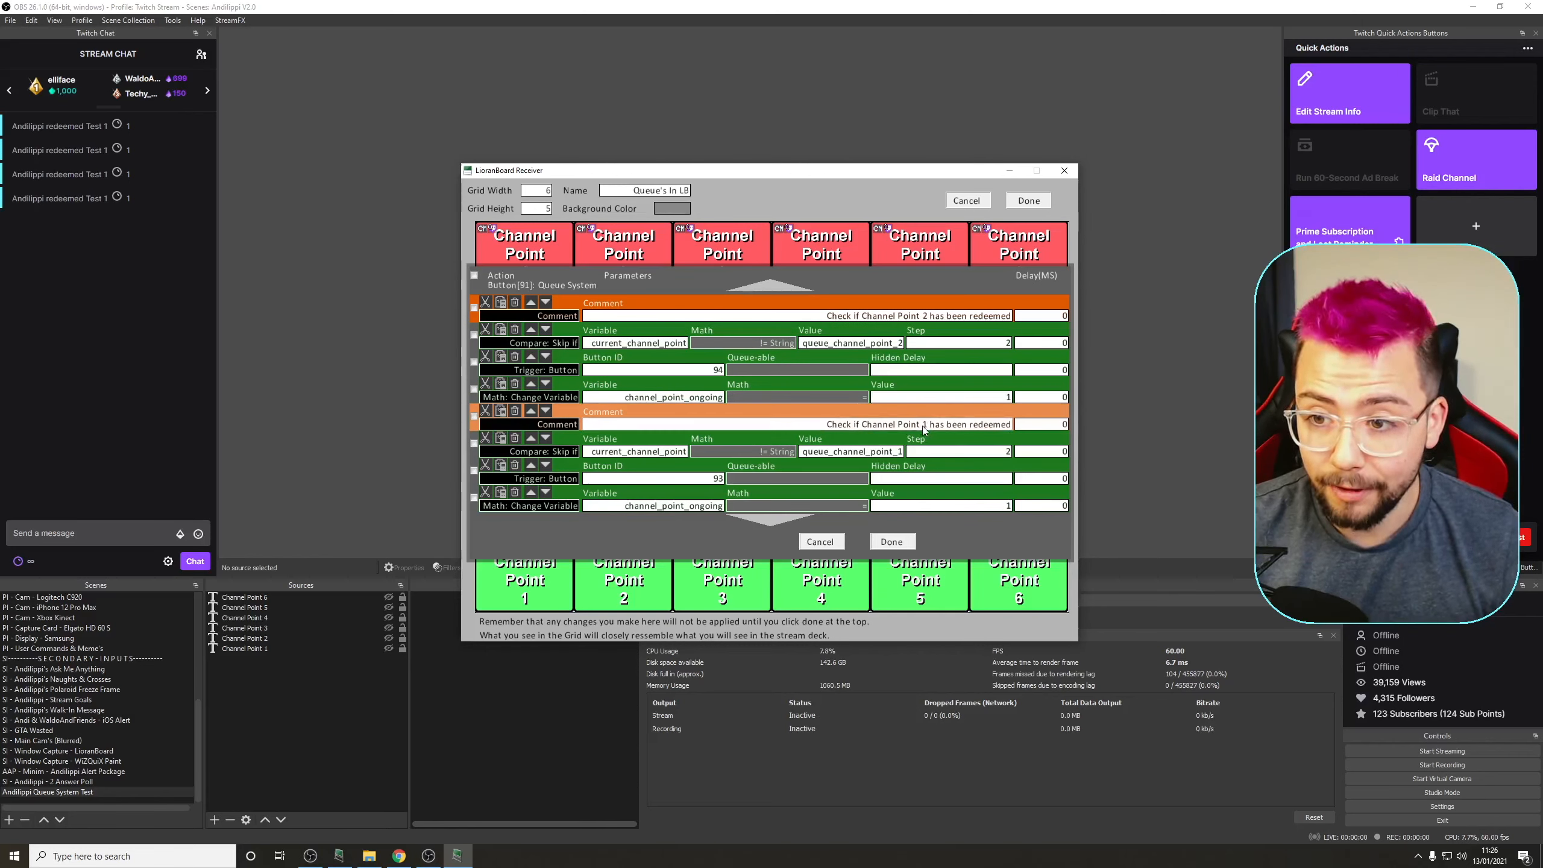
pyautogui.write('3')
pyautogui.click(902, 453)
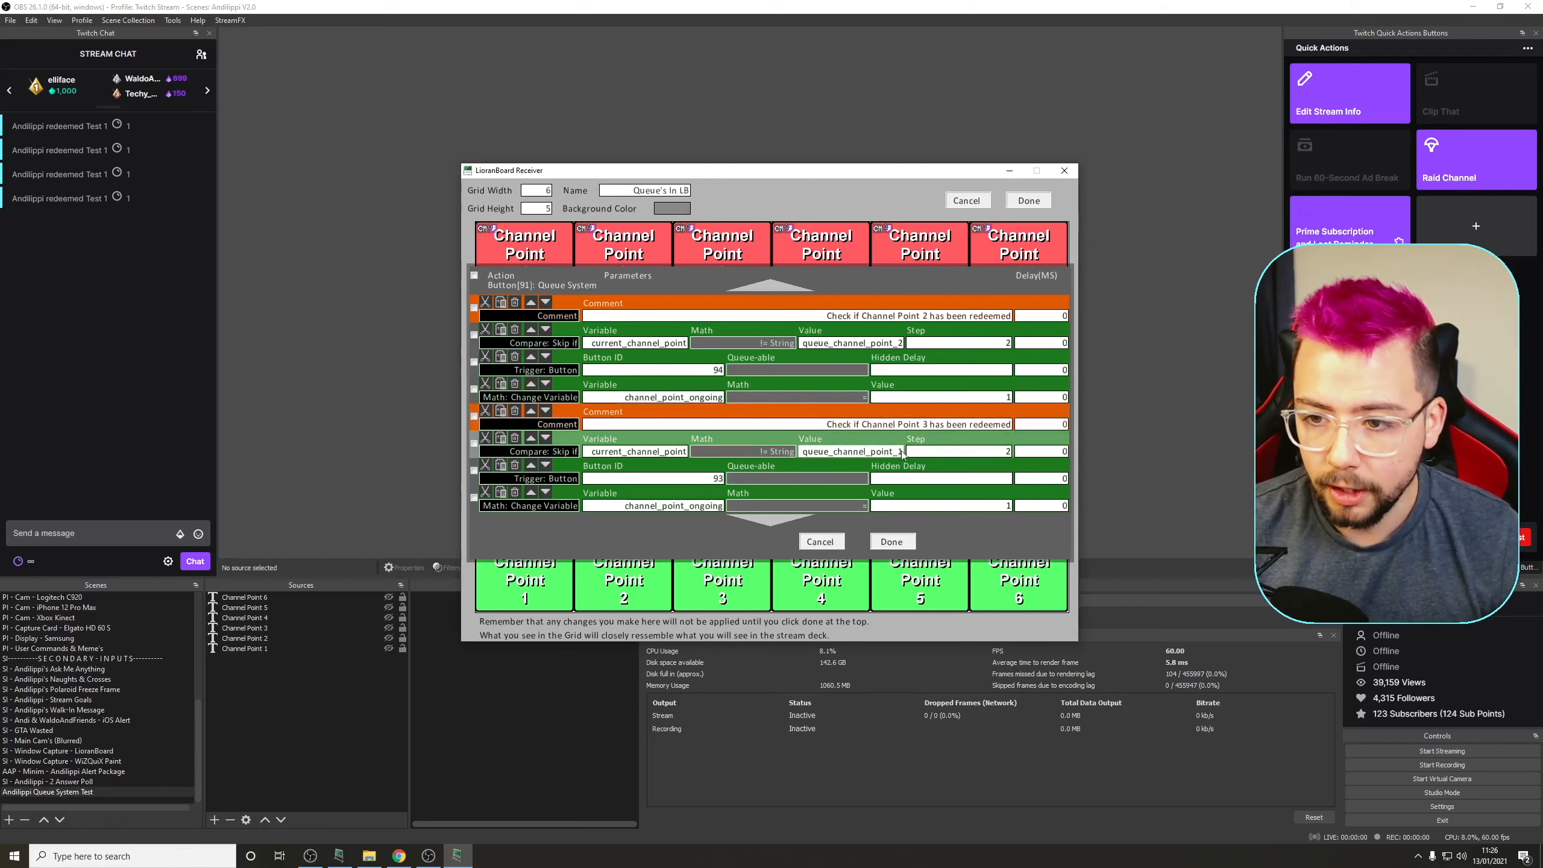
pyautogui.press('BackSpace')
pyautogui.write('3')
pyautogui.scroll(-1, 703, 480)
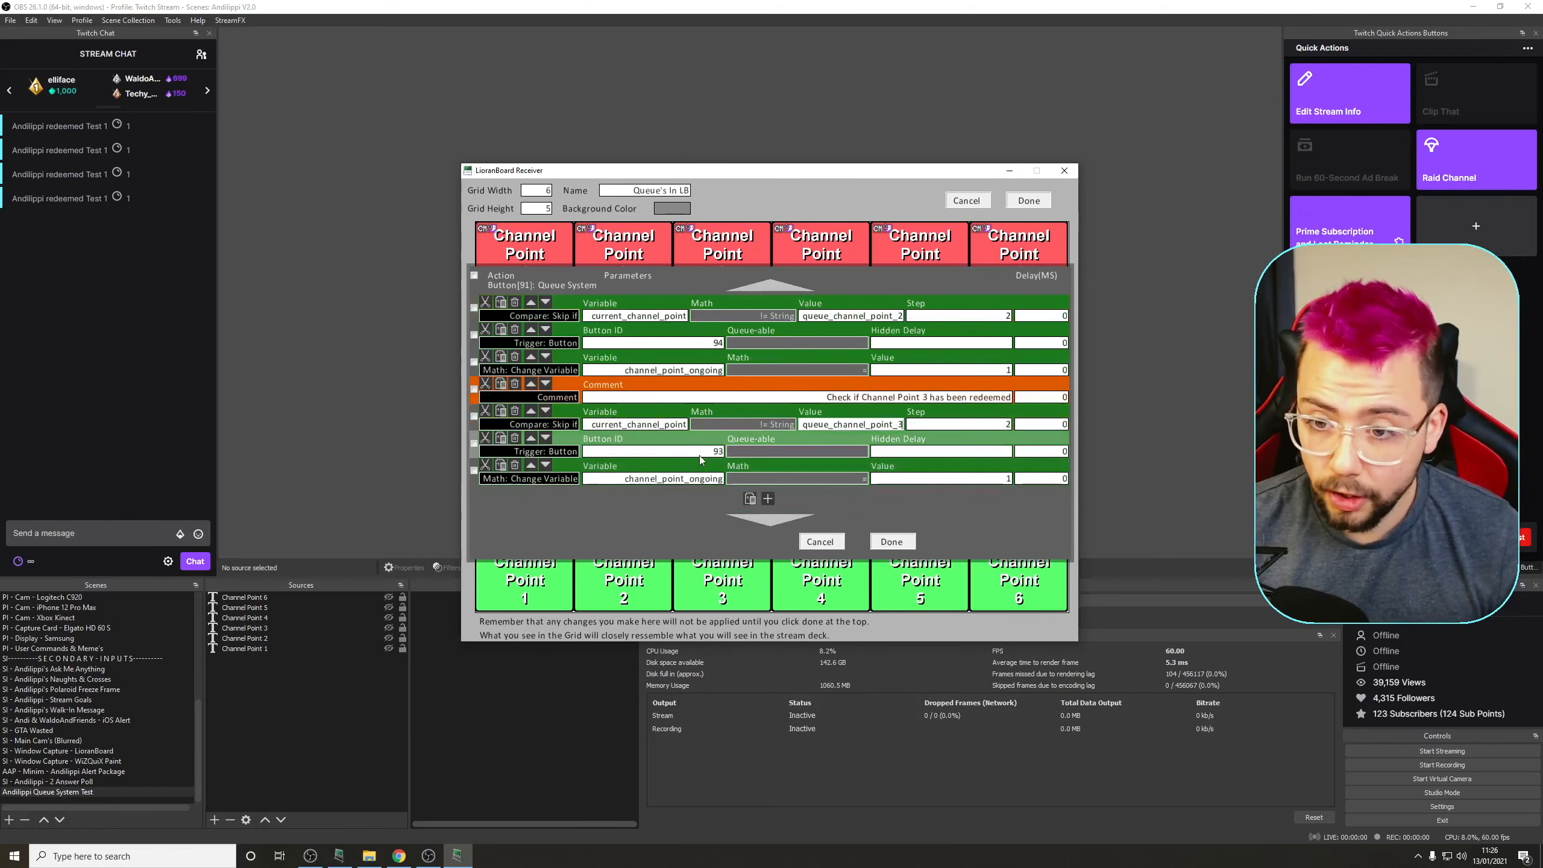
pyautogui.click(903, 543)
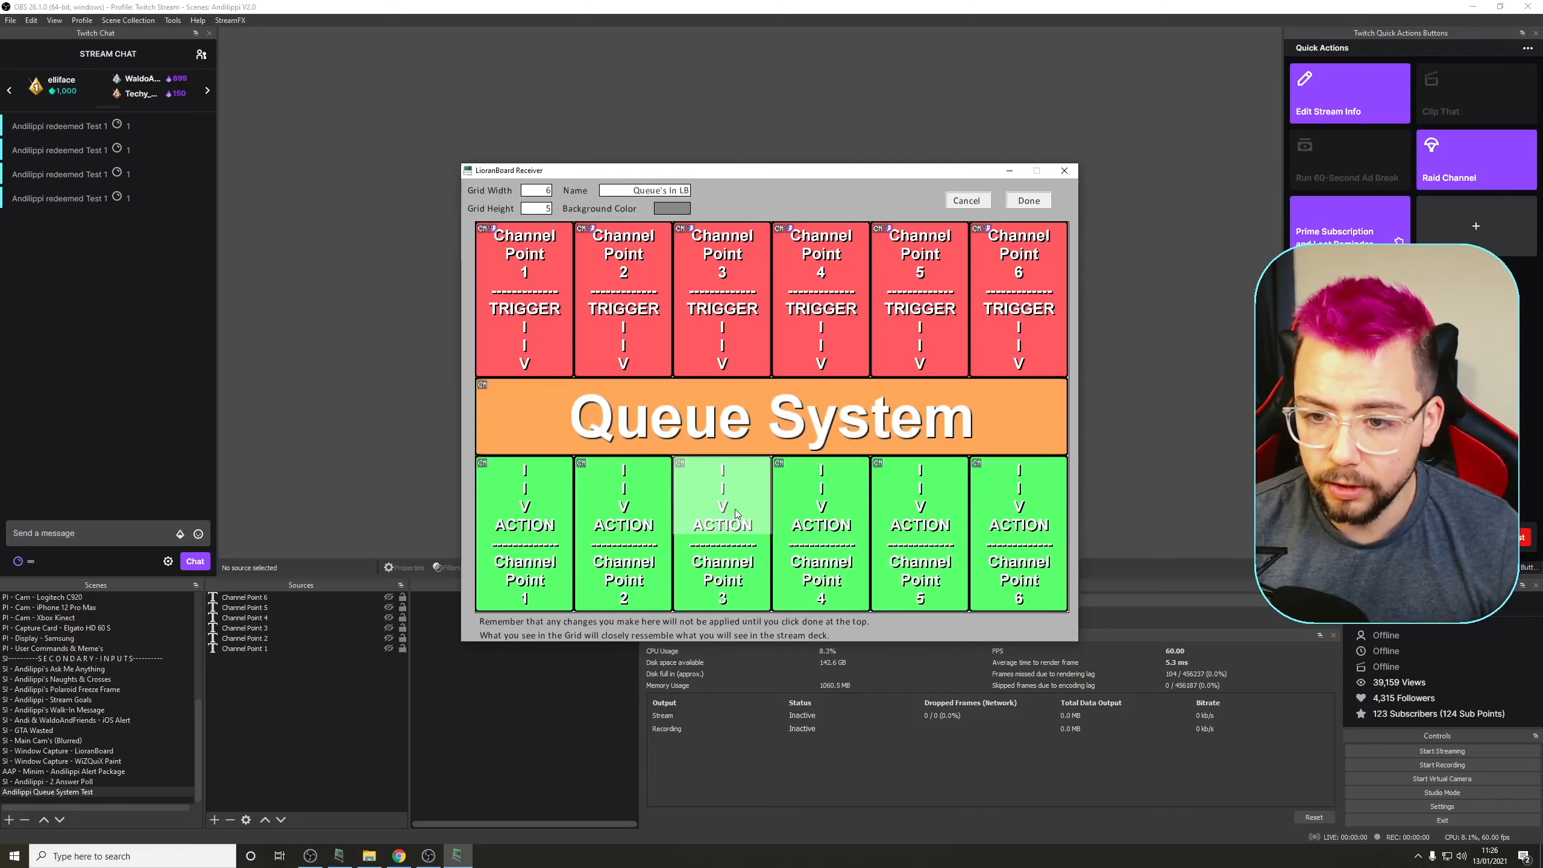
# Look up the Channel Point 3 action button's ID, set the Channel Point 3 check's Trigger: Button ID to 96, and save the Queue System commands
pyautogui.rightClick(725, 535)
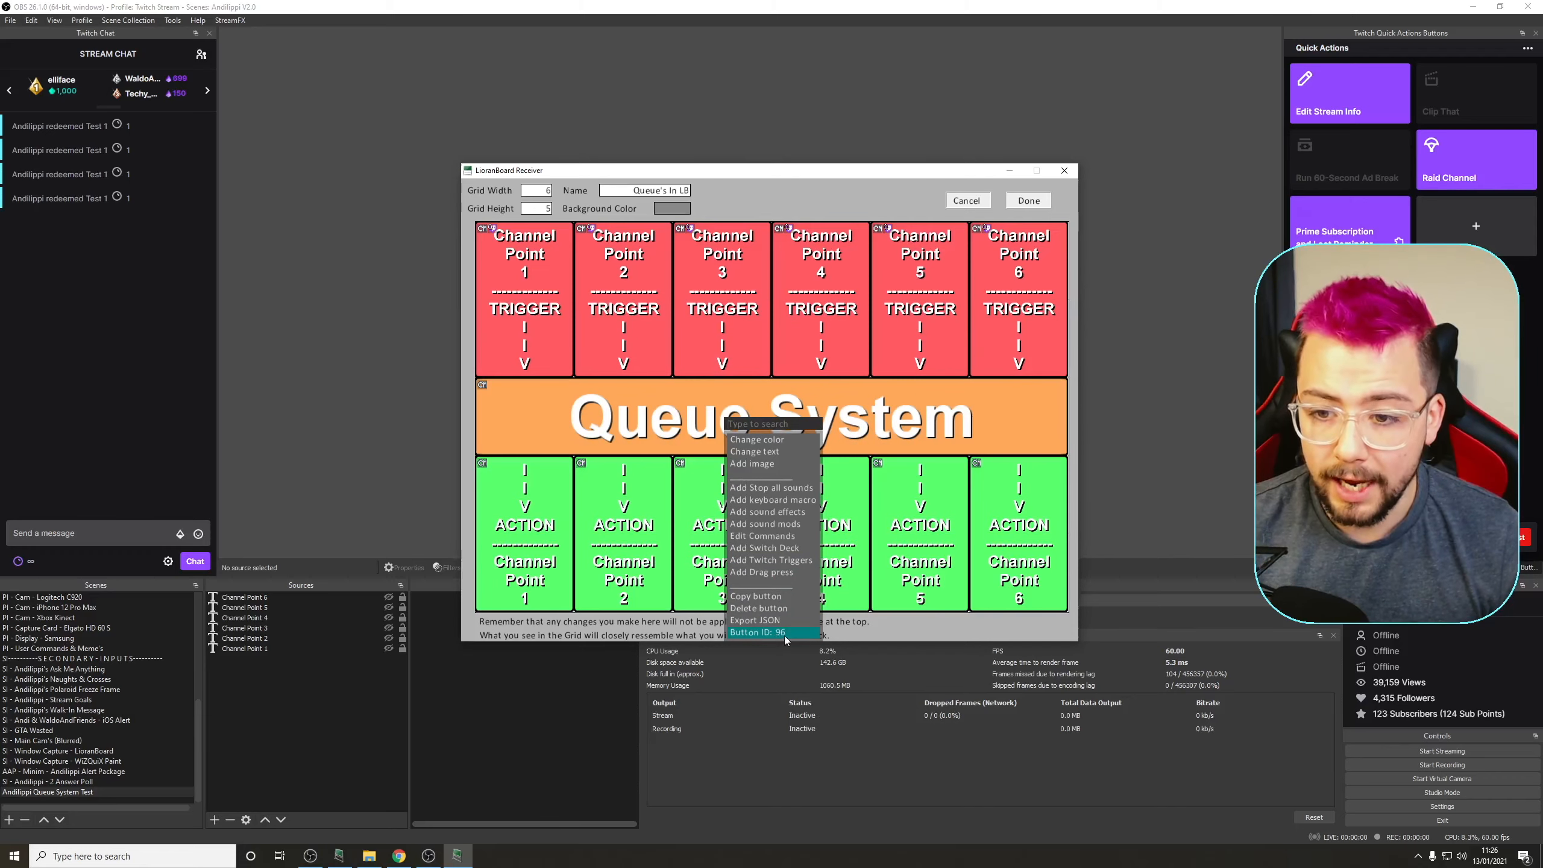
pyautogui.click(777, 633)
pyautogui.rightClick(760, 401)
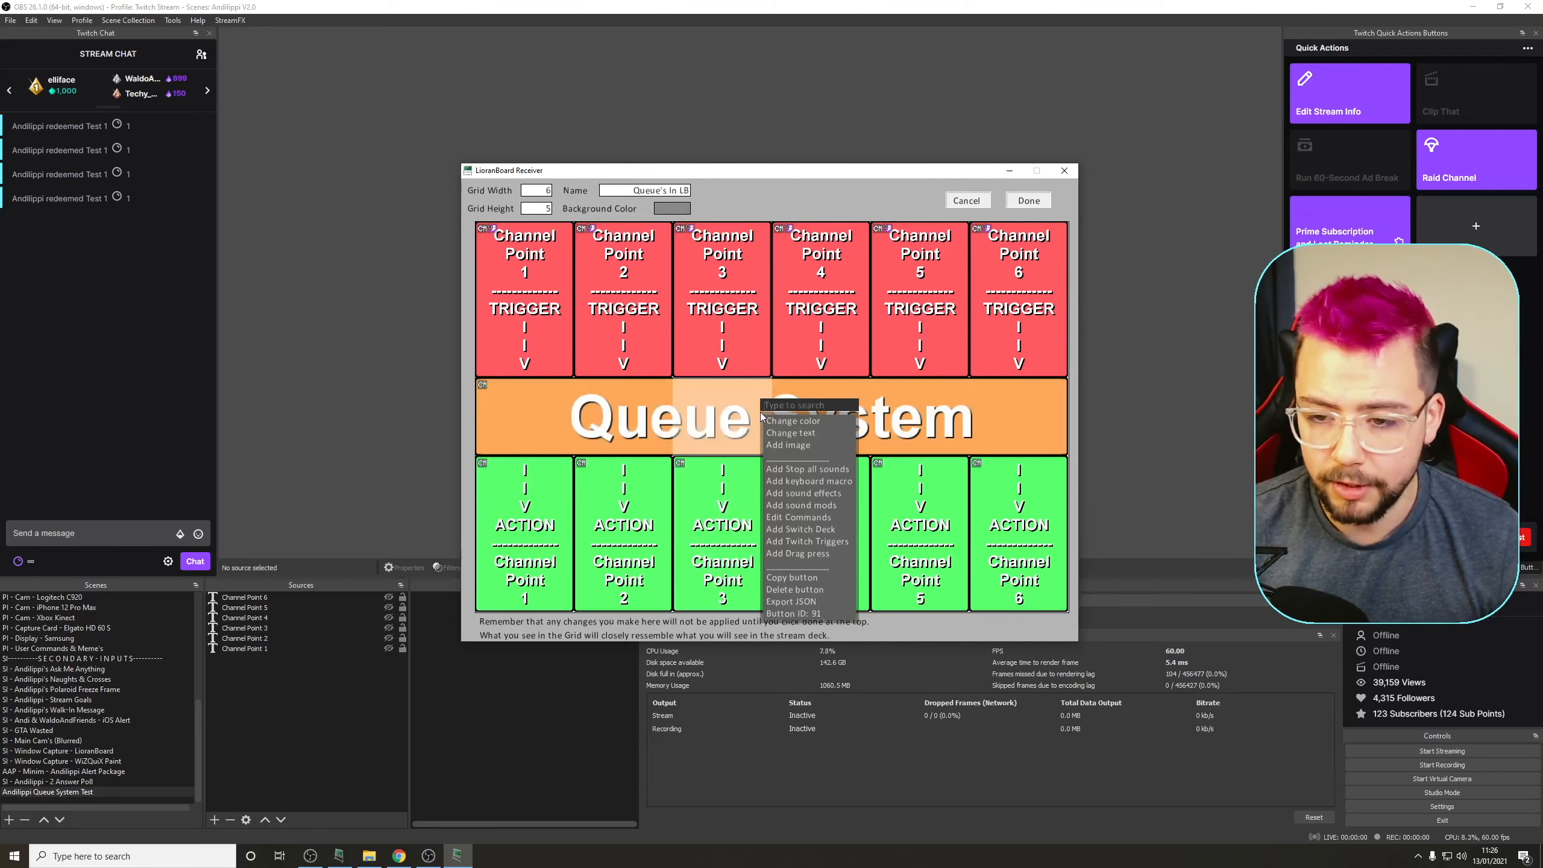
pyautogui.click(800, 517)
pyautogui.scroll(-8, 758, 466)
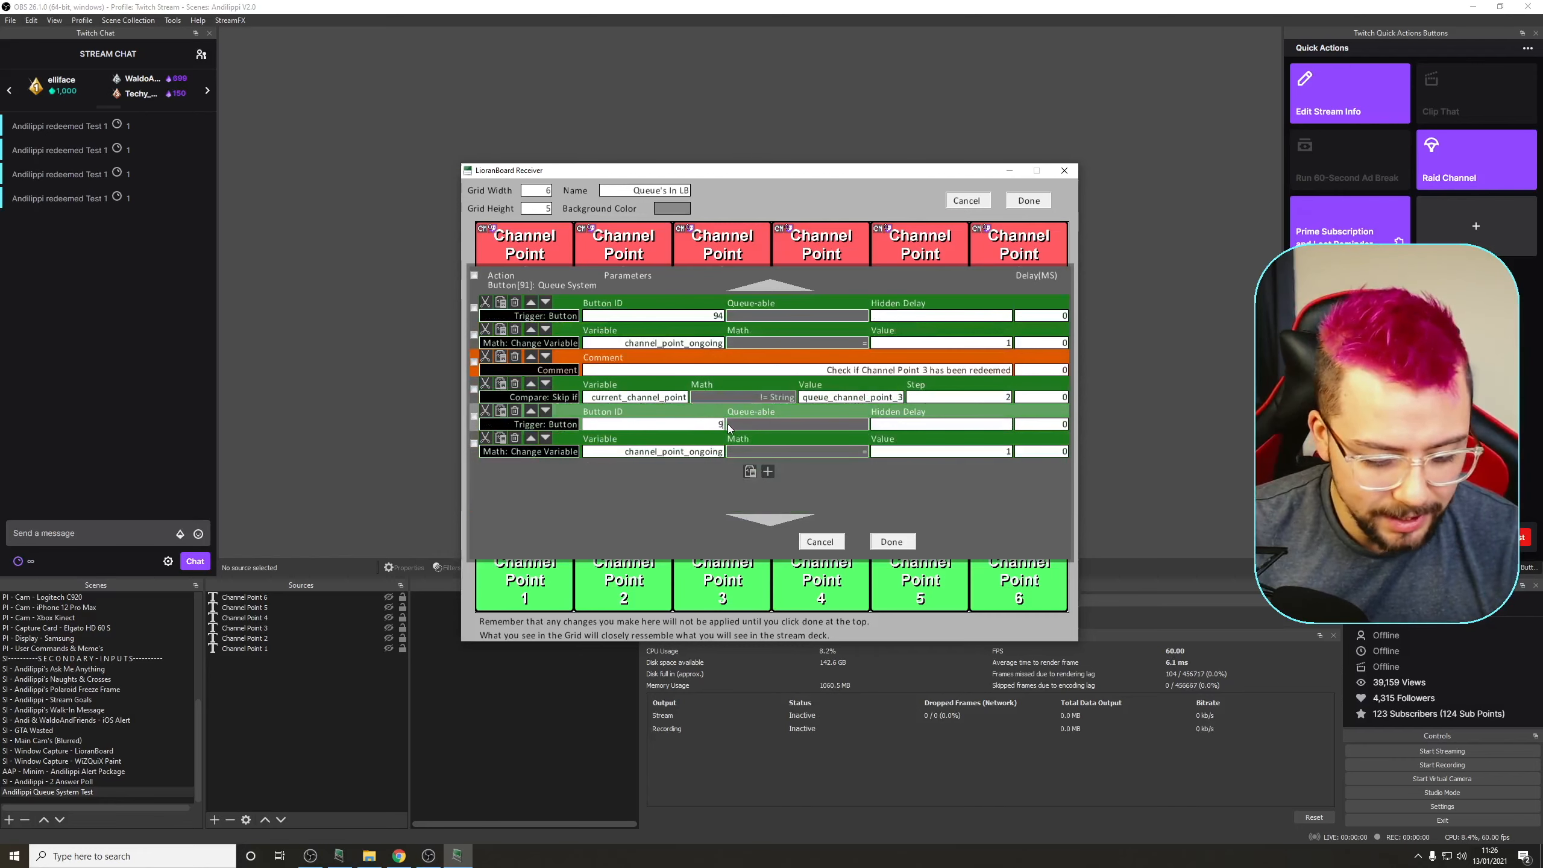
pyautogui.click(891, 541)
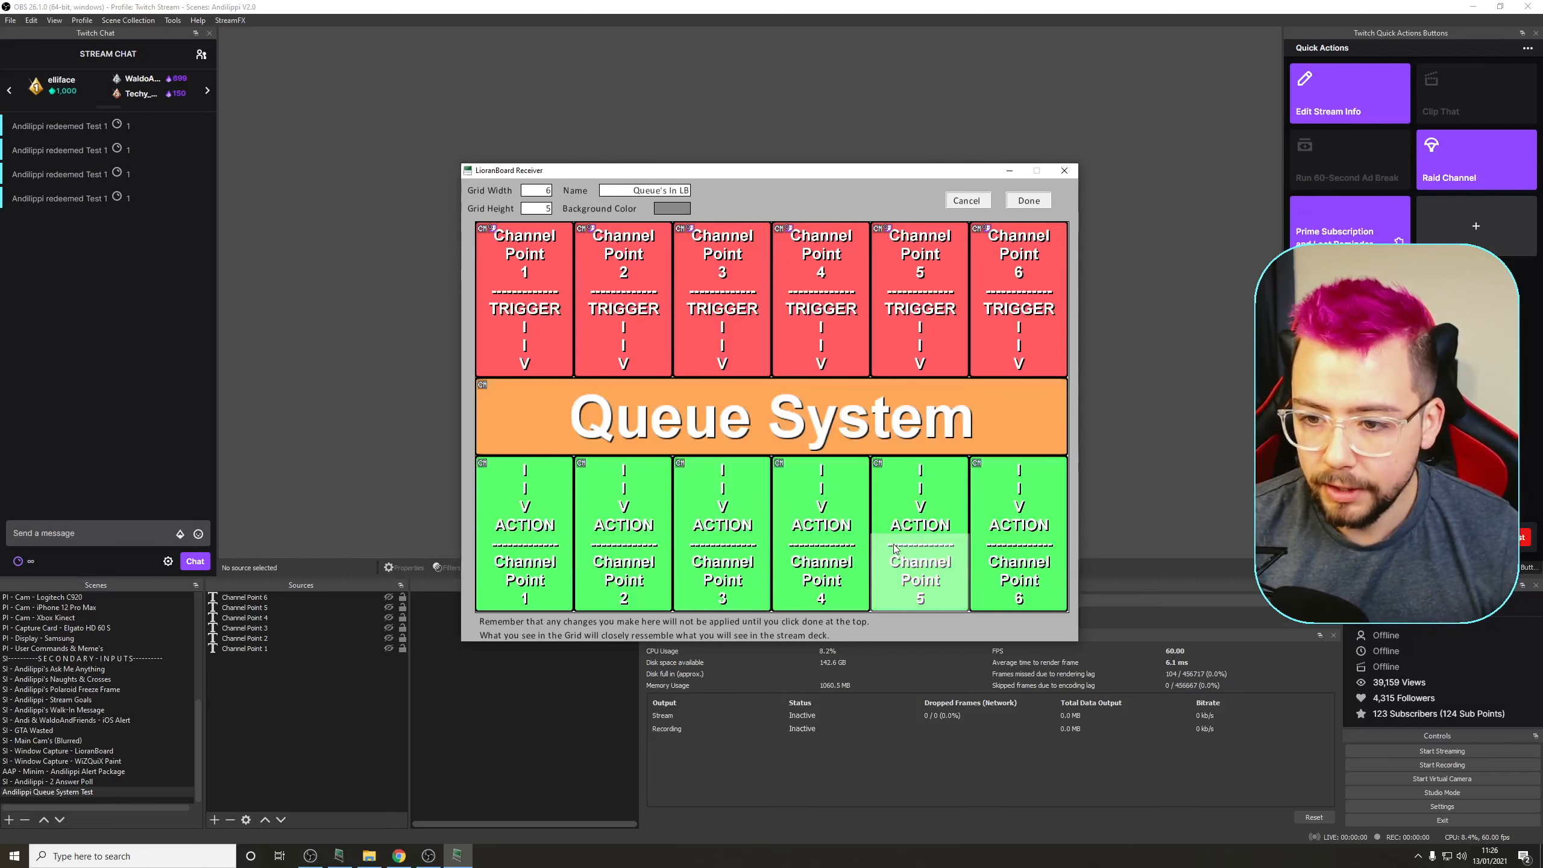
# Look up the Channel Point 4 action button's ID and paste another copy of the four check commands at the end of the Queue System
pyautogui.rightClick(834, 577)
pyautogui.rightClick(760, 407)
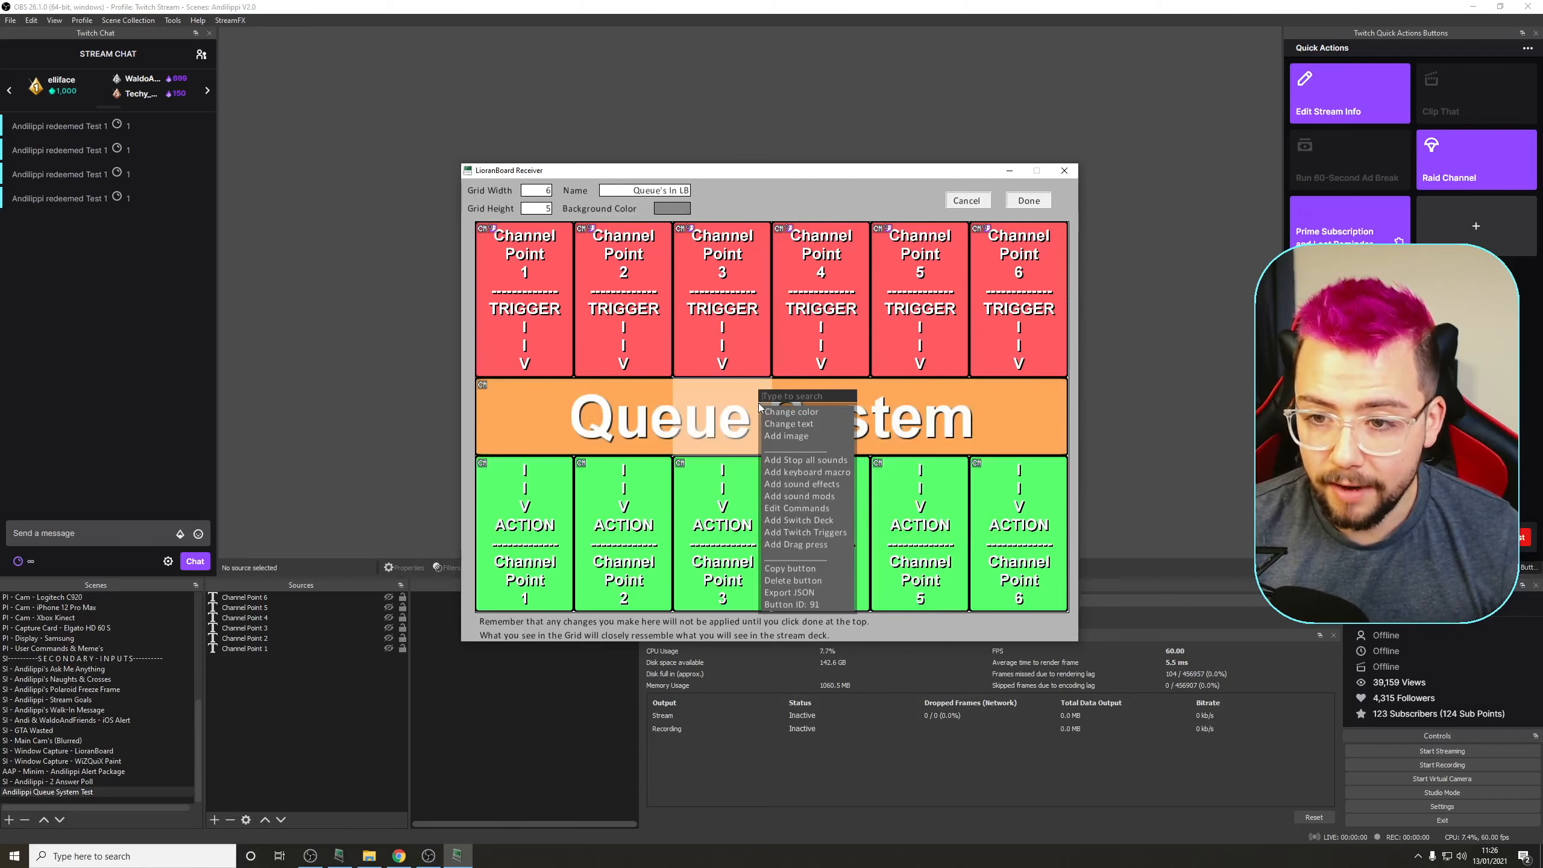
pyautogui.click(796, 508)
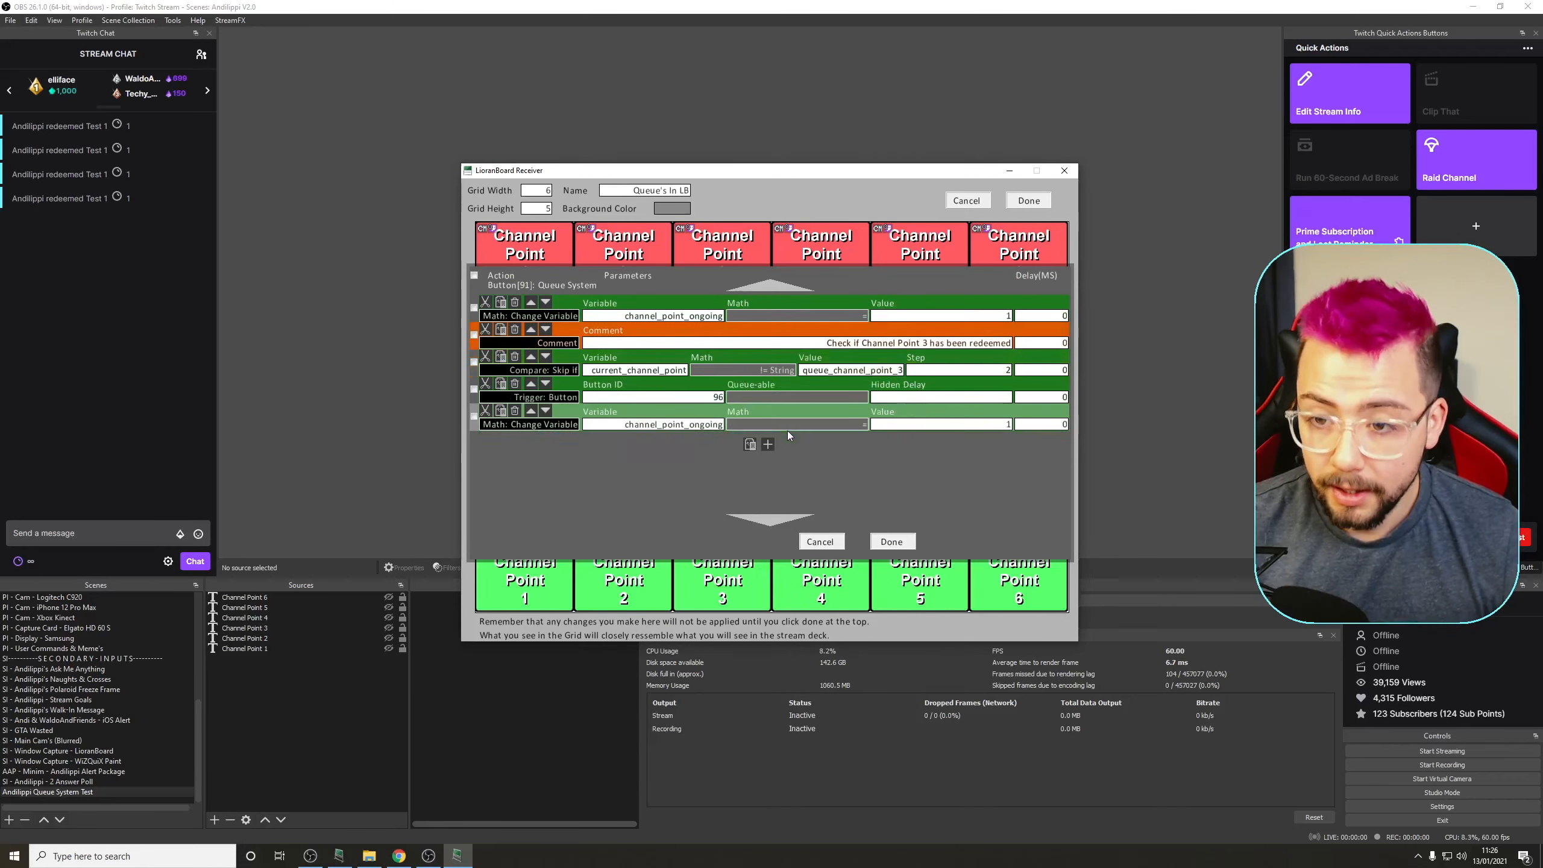
pyautogui.scroll(-1, 787, 431)
pyautogui.click(751, 418)
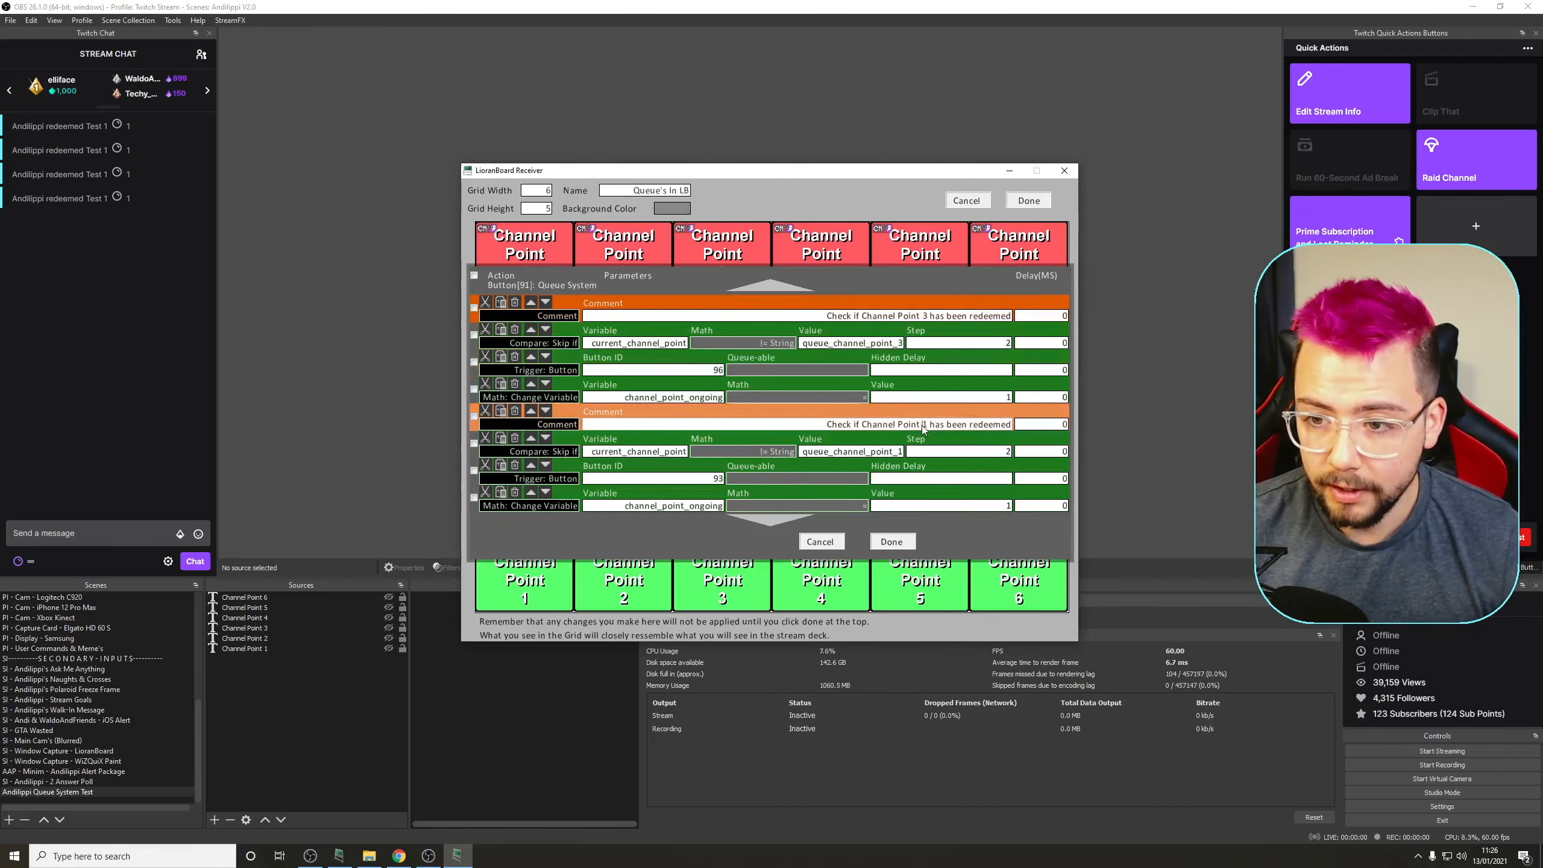
# Set the pasted copy's comment to Channel Point 4, its compare value to queue_channel_point_4 and its Trigger: Button ID to 97, and save
pyautogui.write('4')
pyautogui.click(905, 451)
pyautogui.press('BackSpace')
pyautogui.write('4')
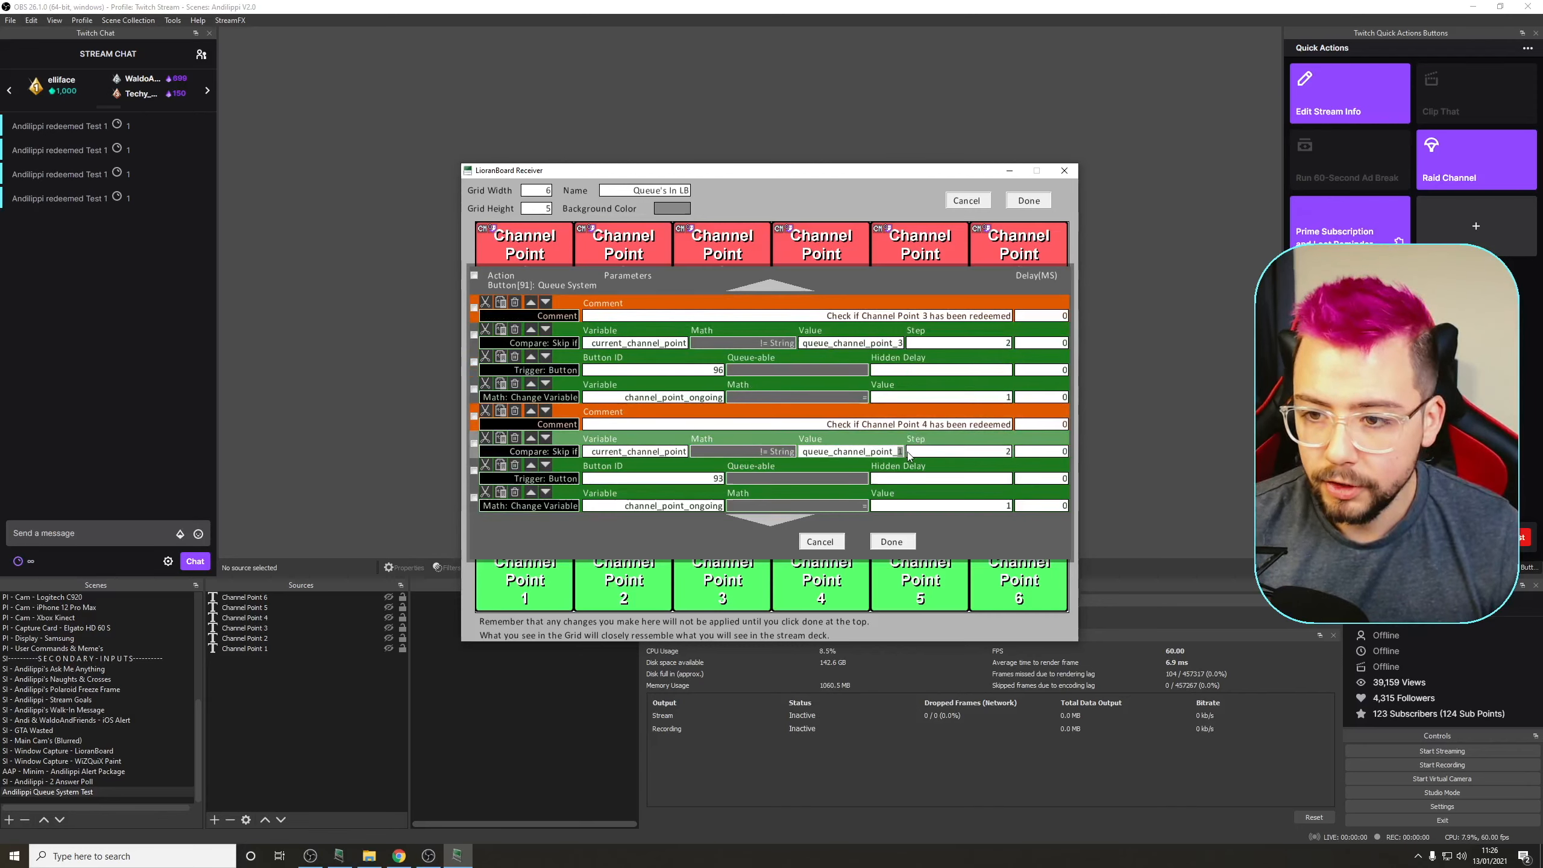
pyautogui.moveTo(713, 483); pyautogui.dragTo(762, 478)
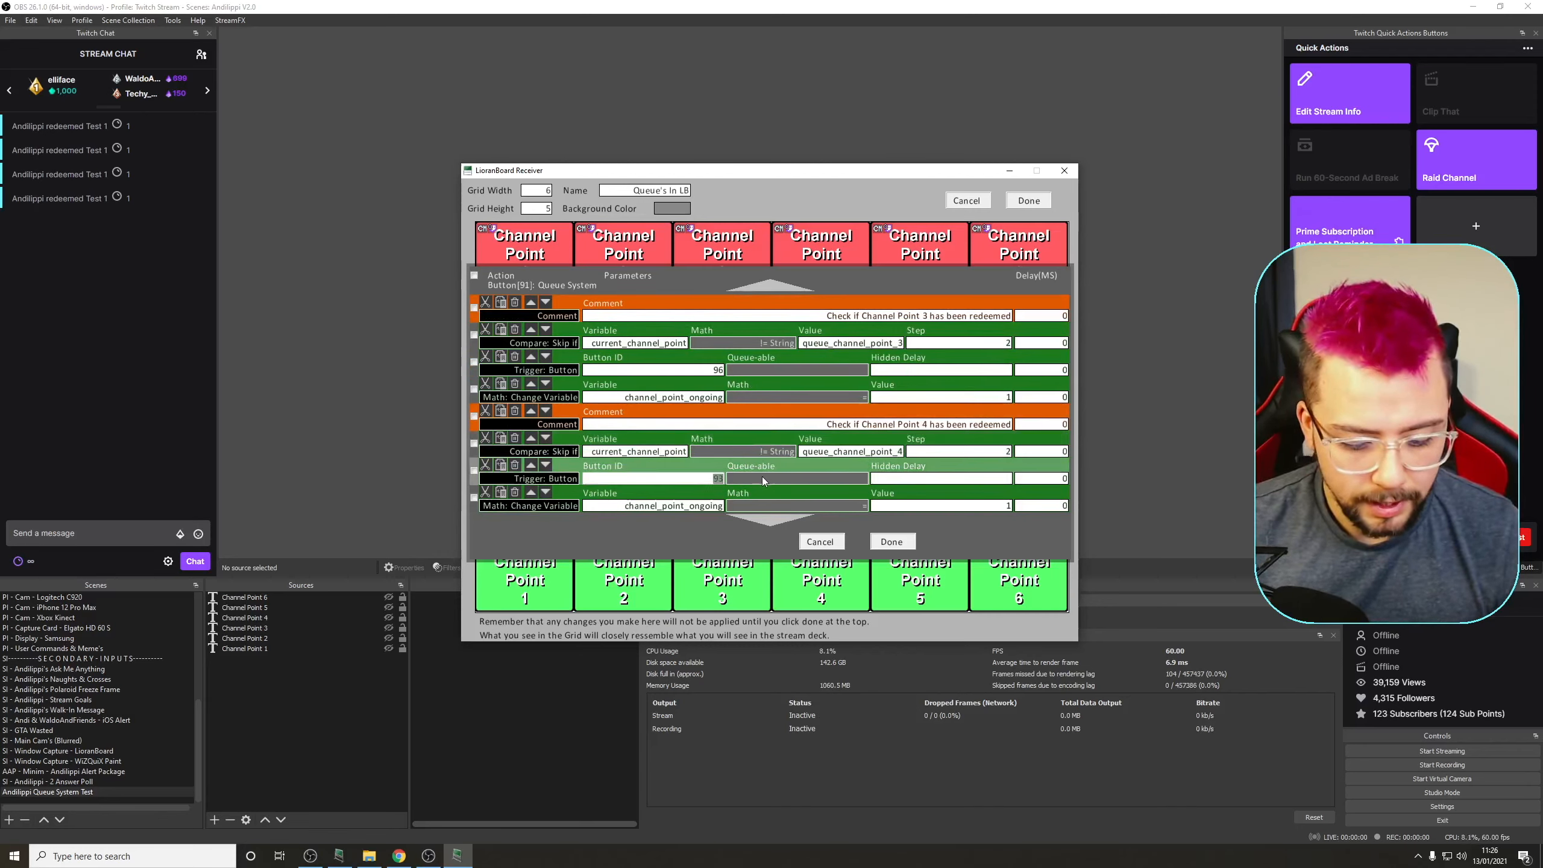
pyautogui.click(888, 543)
# Look up the button IDs of the Channel Point 5 and Channel Point 6 action buttons
pyautogui.rightClick(915, 573)
pyautogui.click(1027, 564)
pyautogui.rightClick(1027, 564)
pyautogui.click(936, 562)
# Paste the check commands at the Queue System's end and set the copy to Channel Point 5, queue_channel_point_5 and Trigger: Button ID 98
pyautogui.rightClick(814, 434)
pyautogui.click(811, 446)
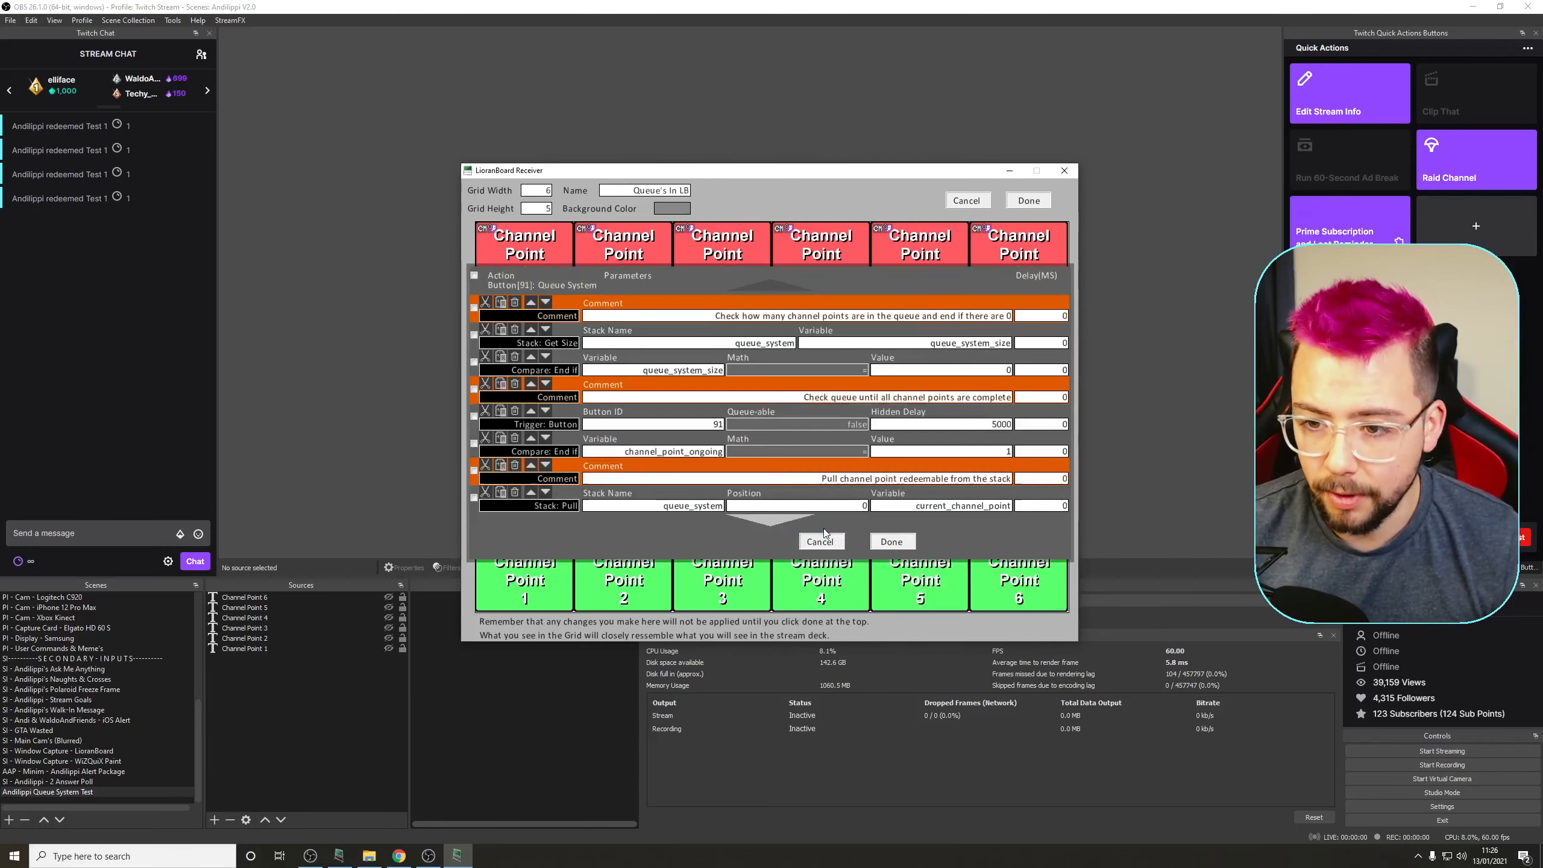
pyautogui.scroll(-10, 811, 443)
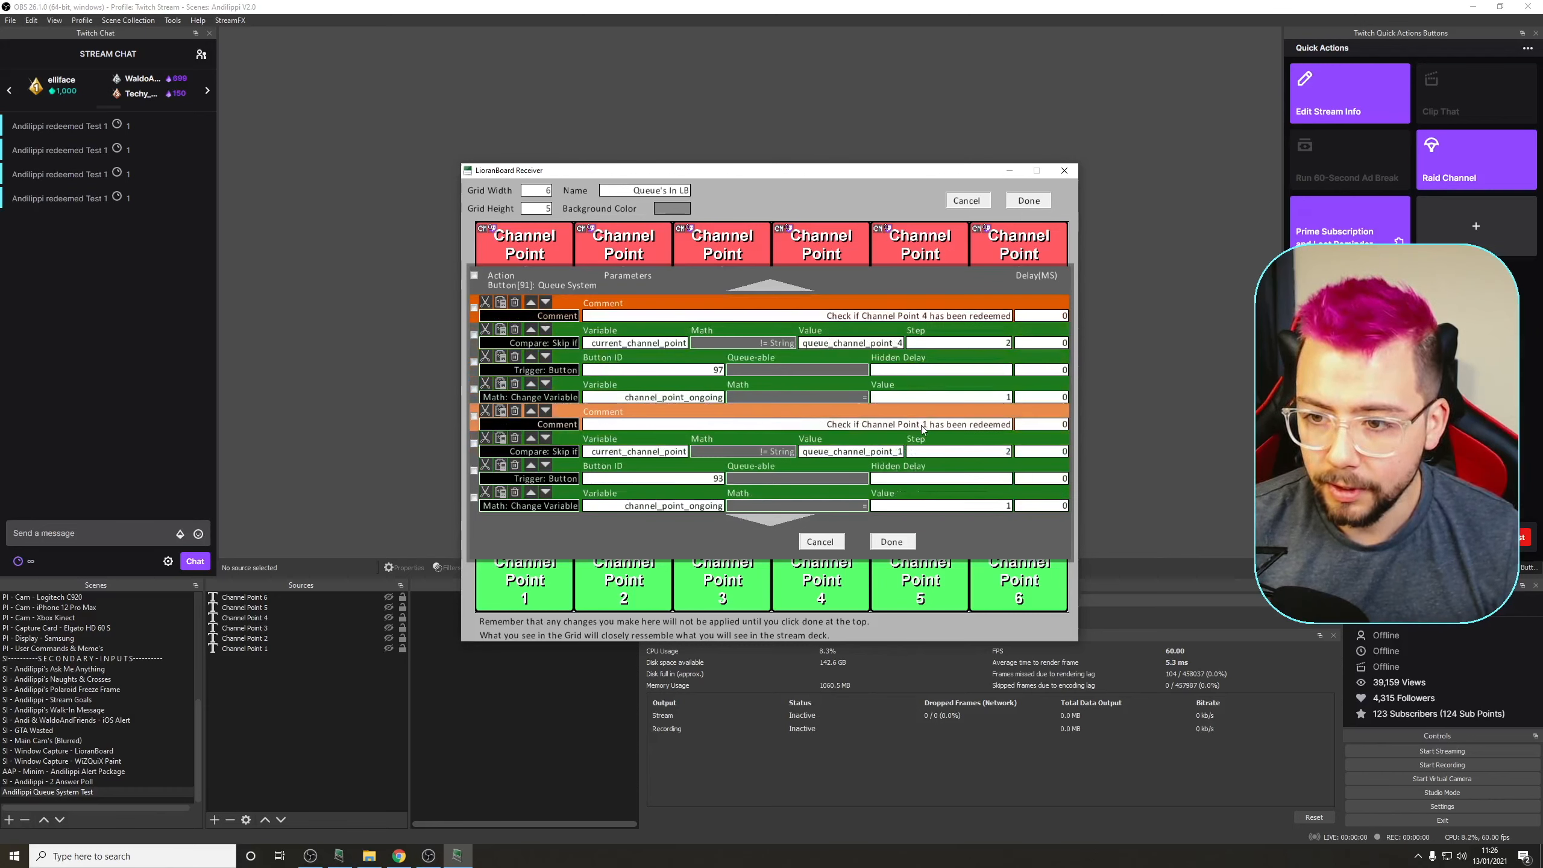
pyautogui.doubleClick(924, 425)
pyautogui.write('5')
pyautogui.doubleClick(900, 451)
pyautogui.write('5')
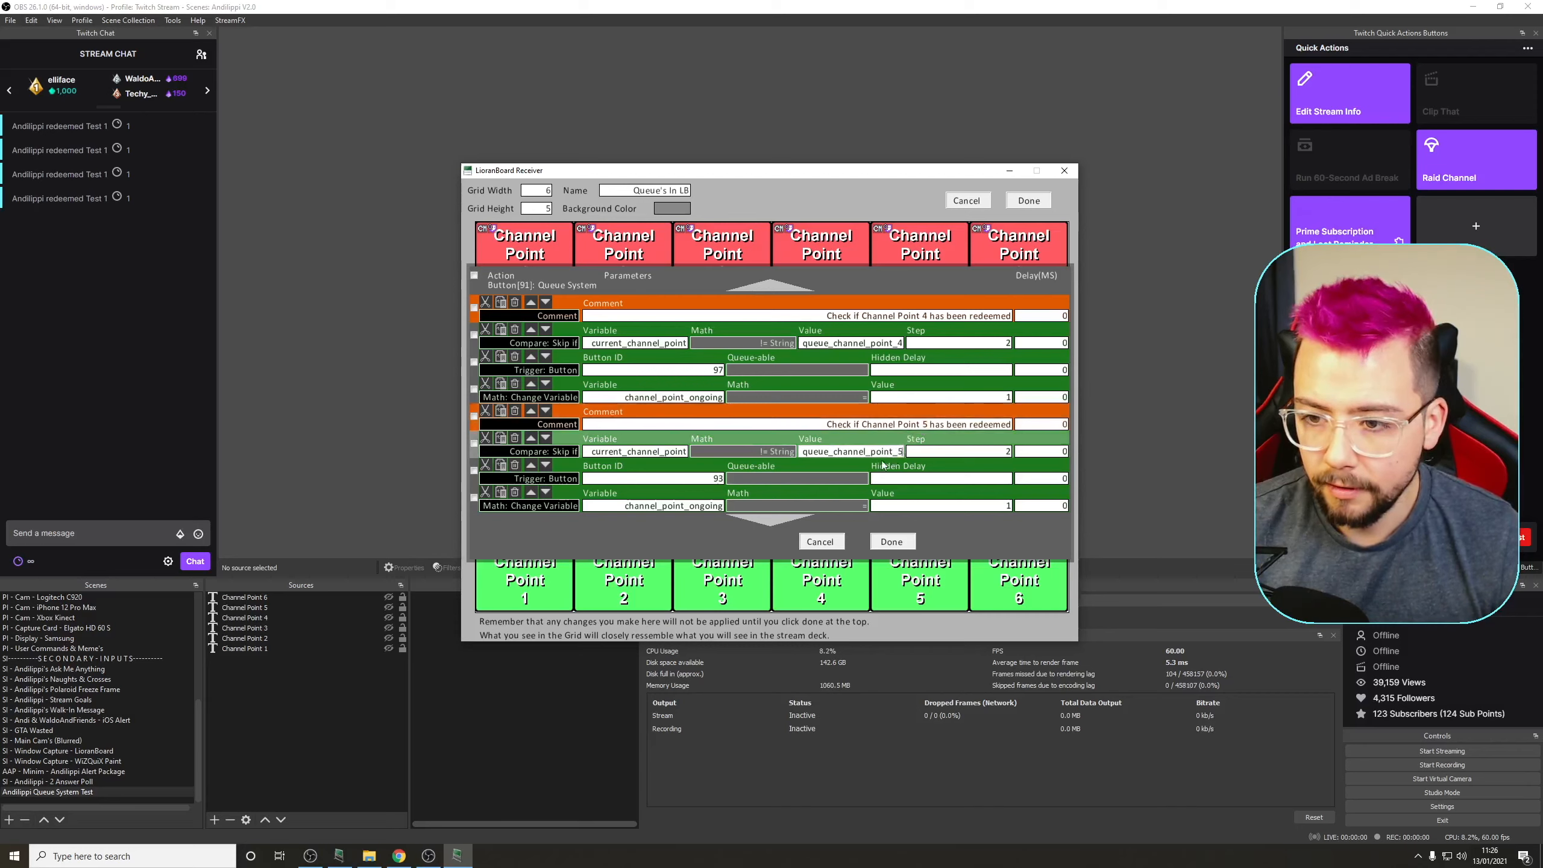
pyautogui.write('98')
# Paste the check commands below the Channel Point 5 block and set the copy to Channel Point 6, queue_channel_point_6 and Trigger: Button ID 99
pyautogui.scroll(-4, 822, 455)
pyautogui.doubleClick(923, 425)
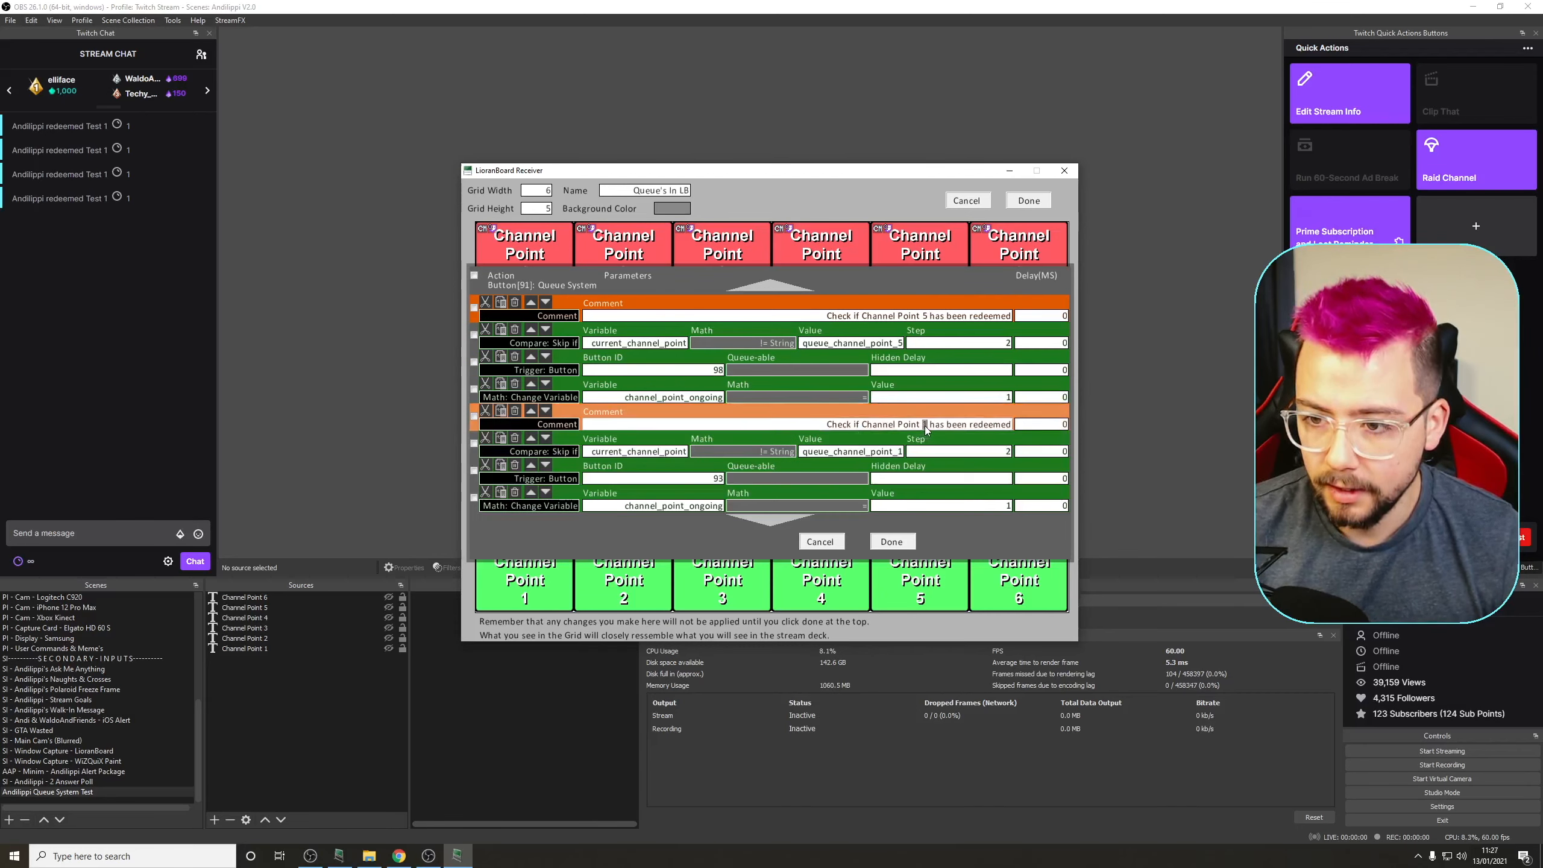
pyautogui.write('6')
pyautogui.click(865, 451)
pyautogui.doubleClick(898, 450)
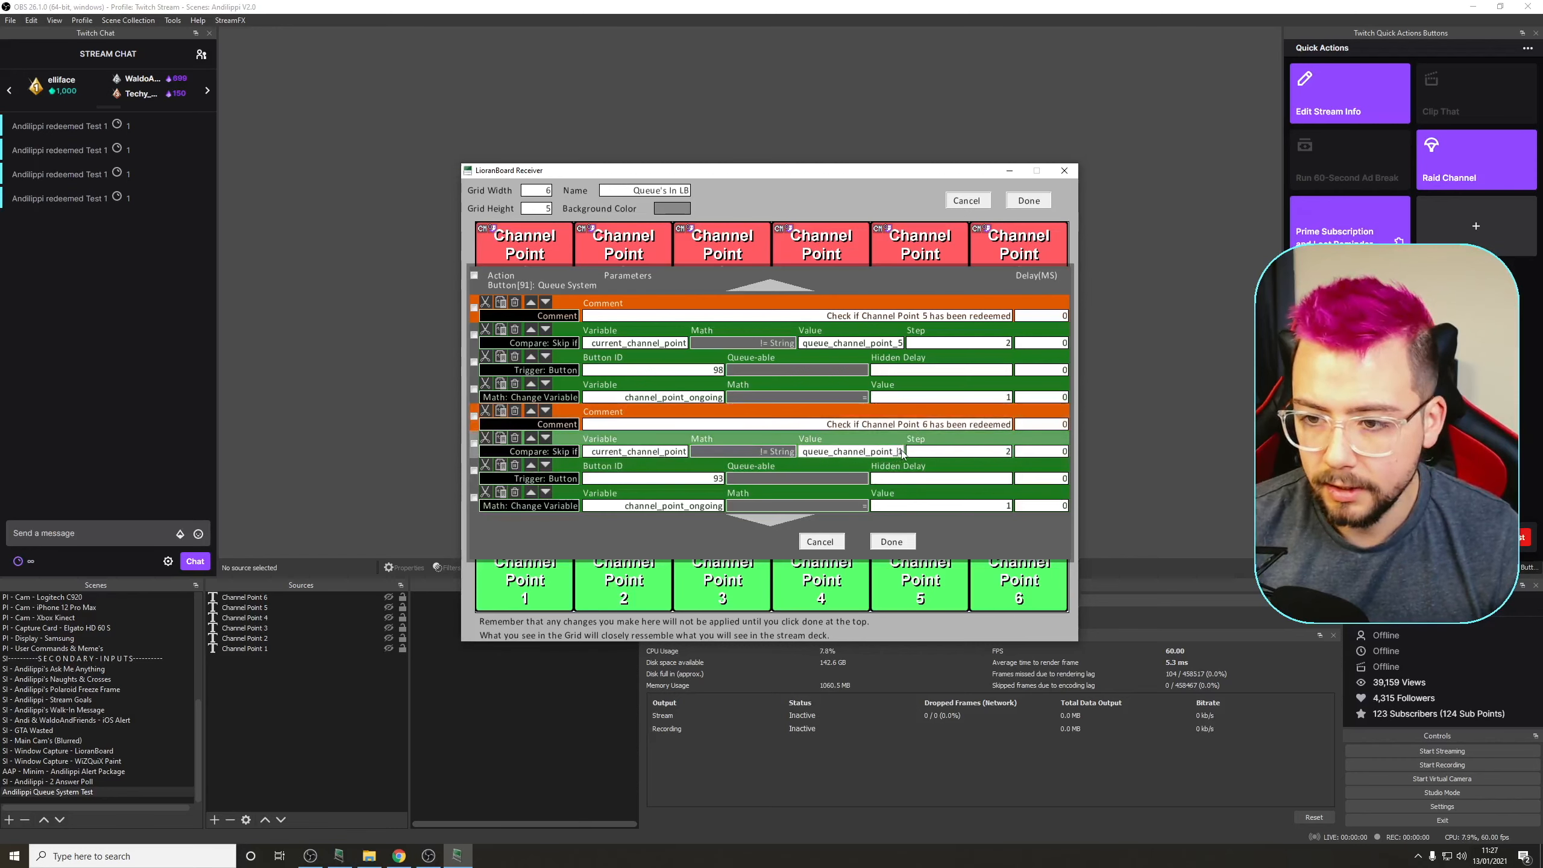
pyautogui.write('6')
pyautogui.doubleClick(706, 480)
pyautogui.write('99')
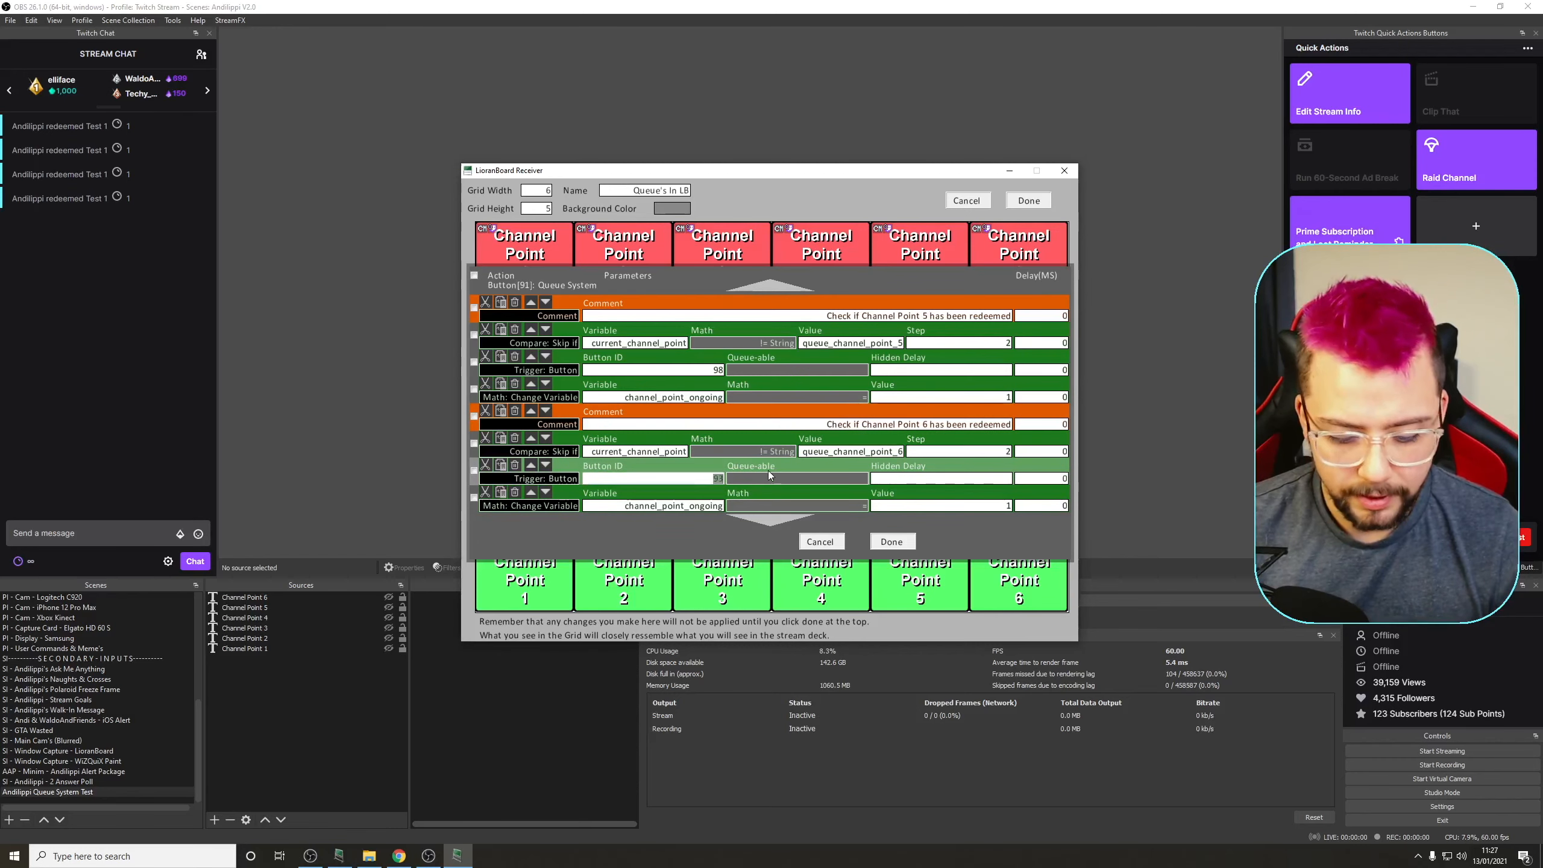
# Save the Queue System commands and the deck edits, and switch to OBS
pyautogui.click(890, 541)
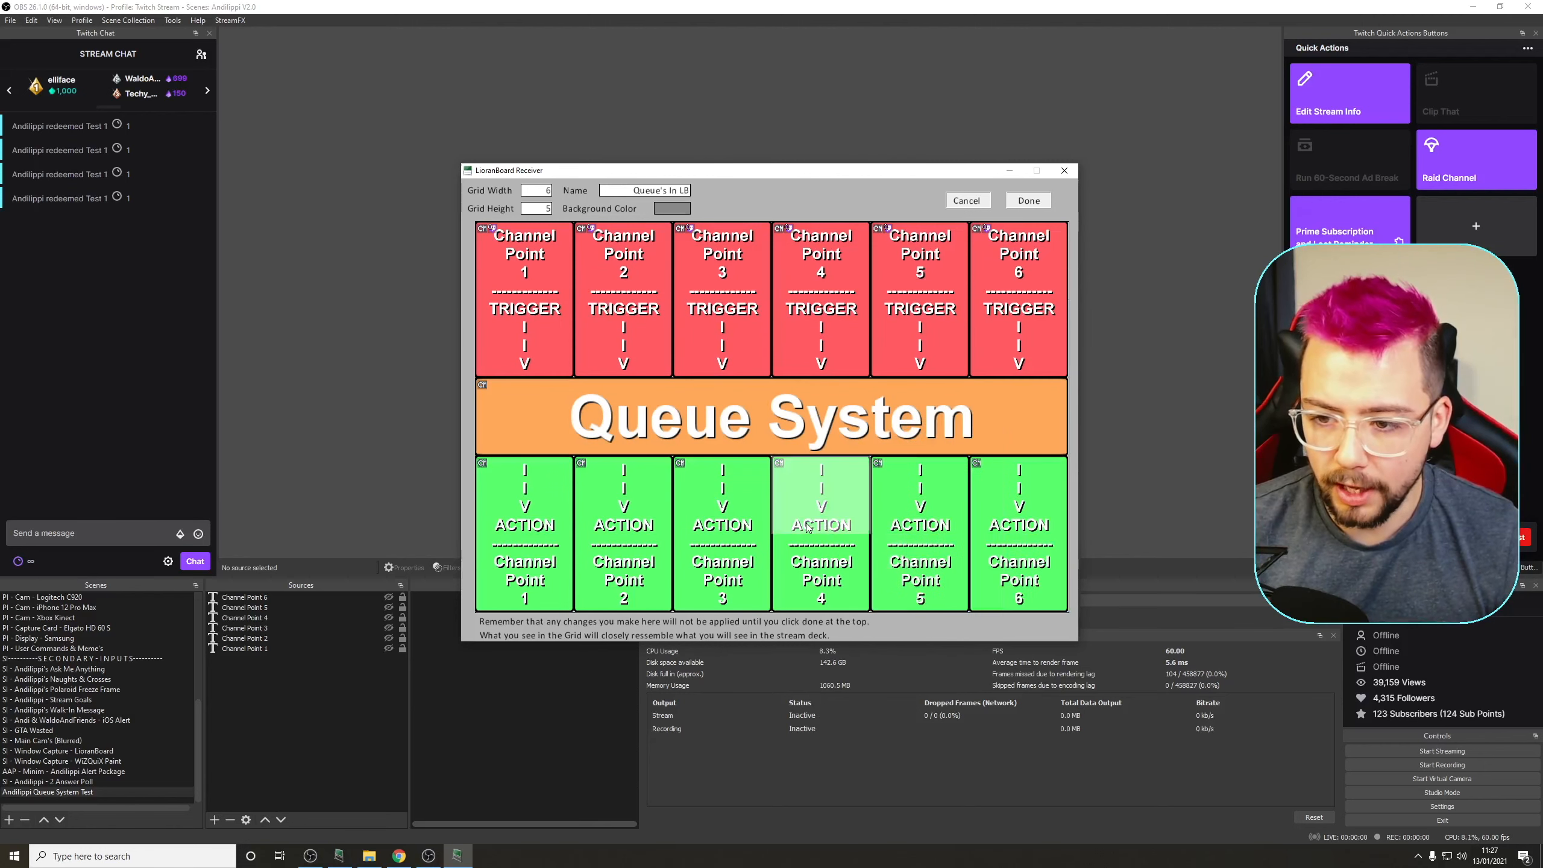
pyautogui.click(1024, 202)
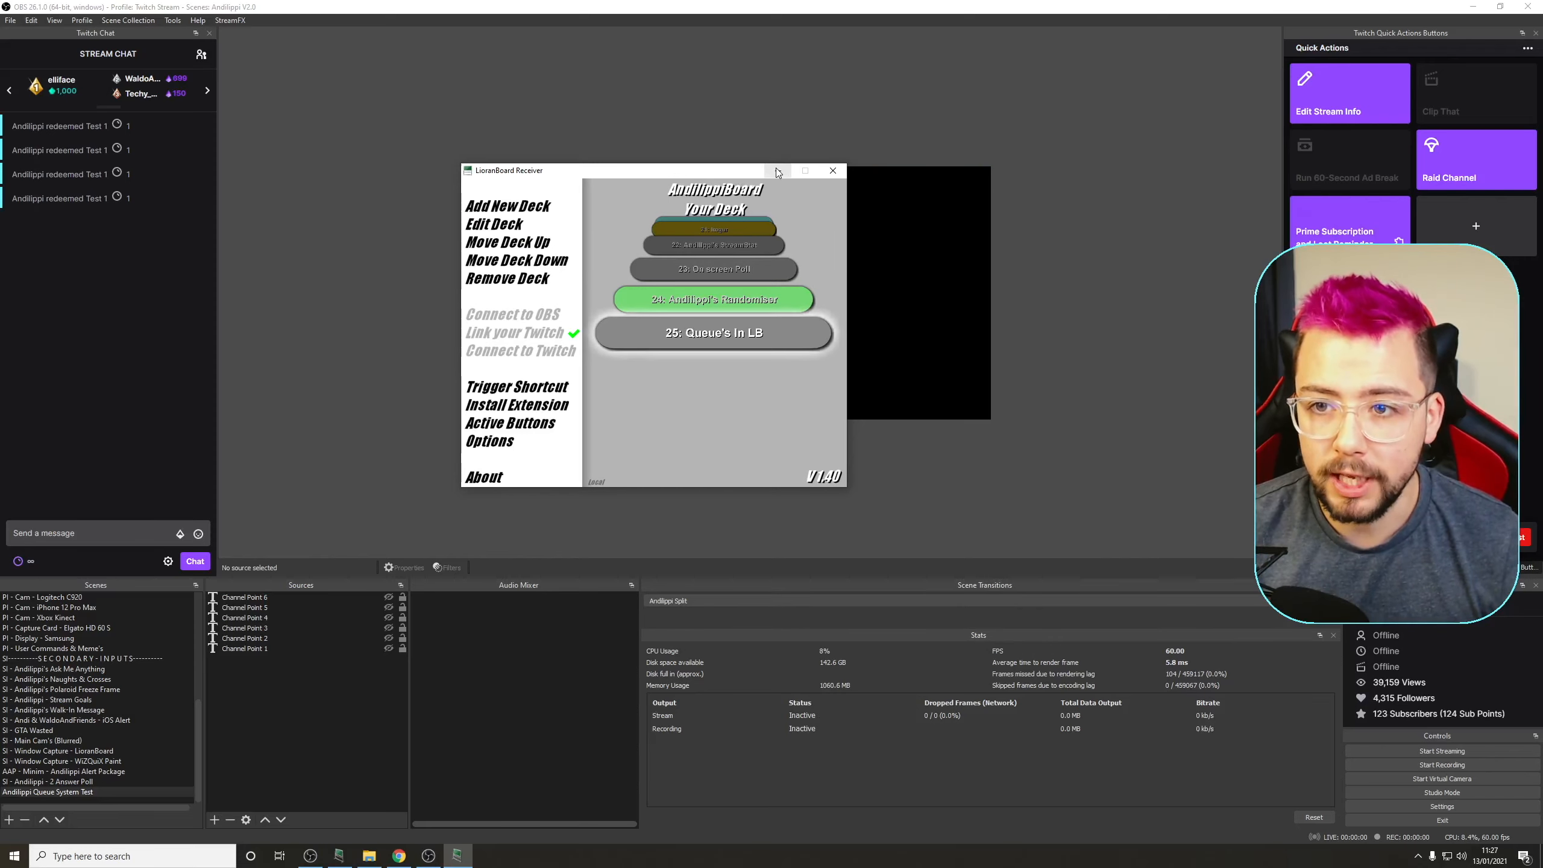
pyautogui.click(277, 446)
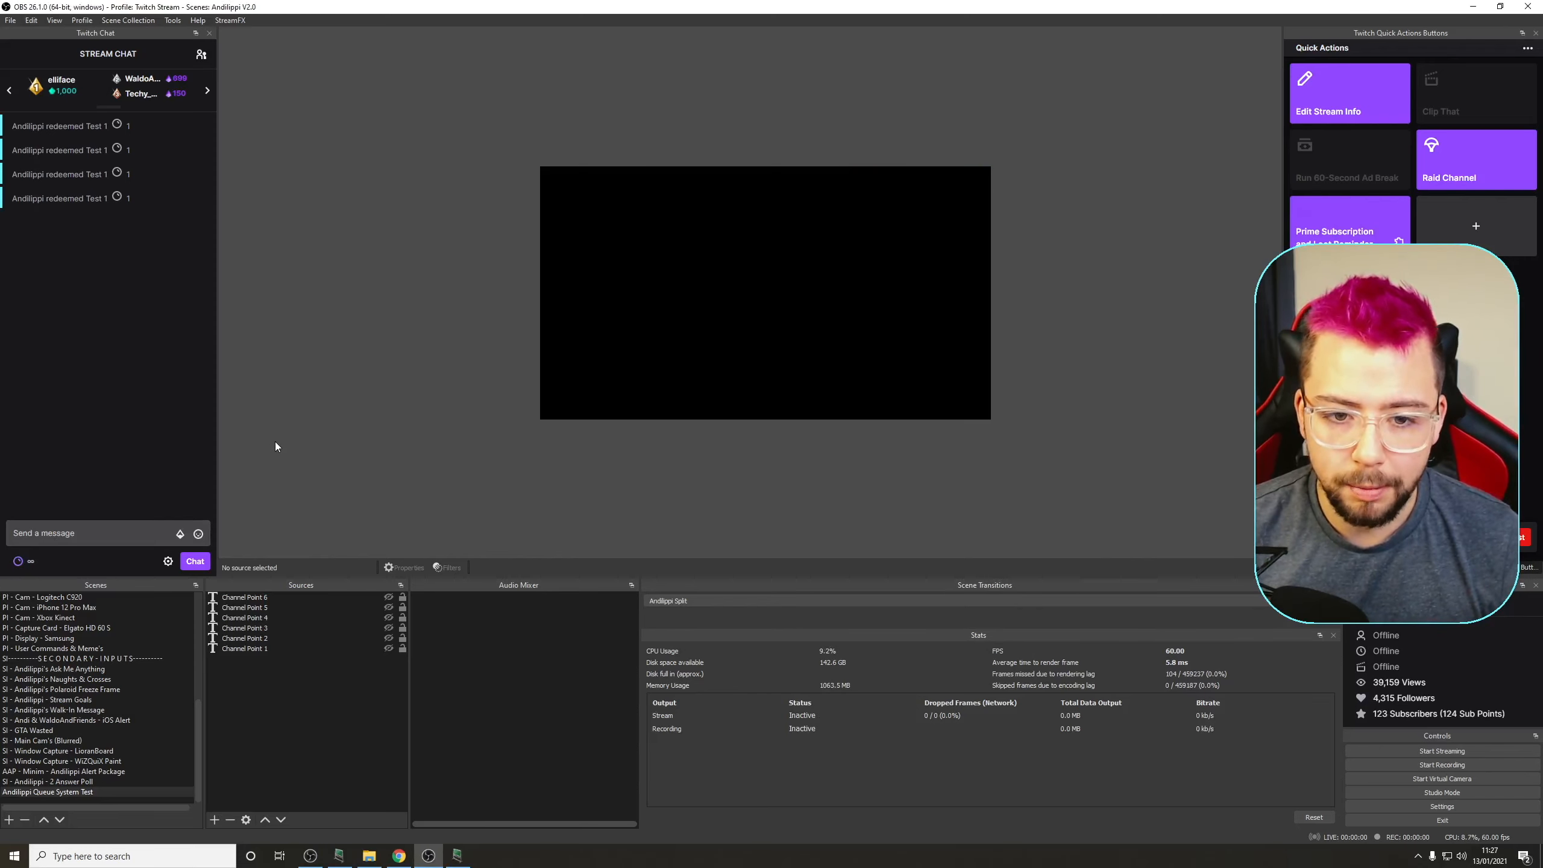
# Redeem the Test 1, Test 2 and Test 3 channel point rewards from the Twitch chat to test the queue
pyautogui.click(30, 558)
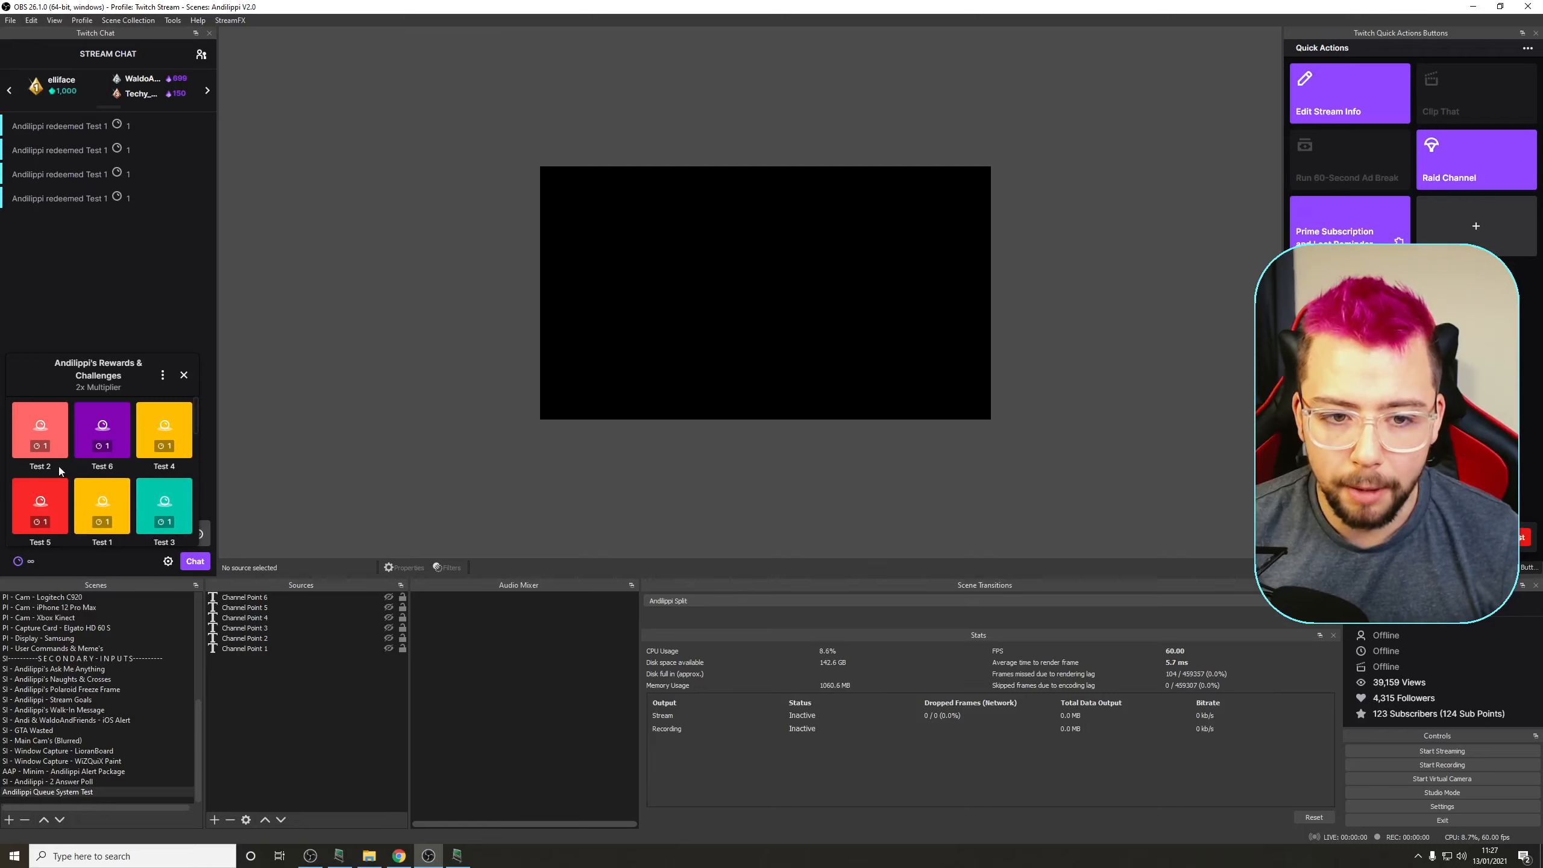
pyautogui.click(95, 507)
pyautogui.click(104, 525)
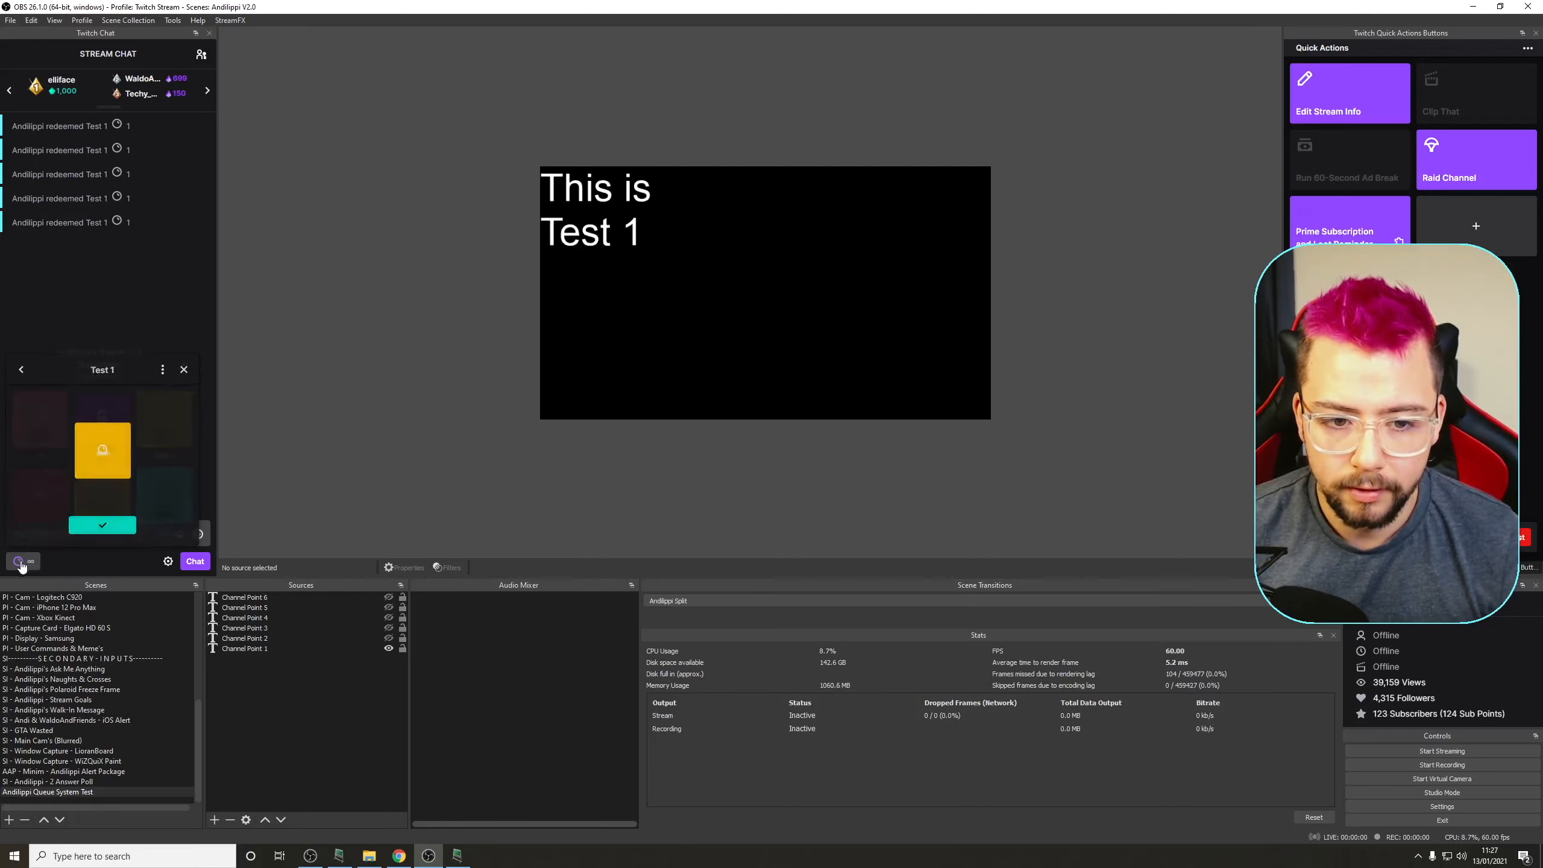
pyautogui.click(18, 560)
pyautogui.click(104, 510)
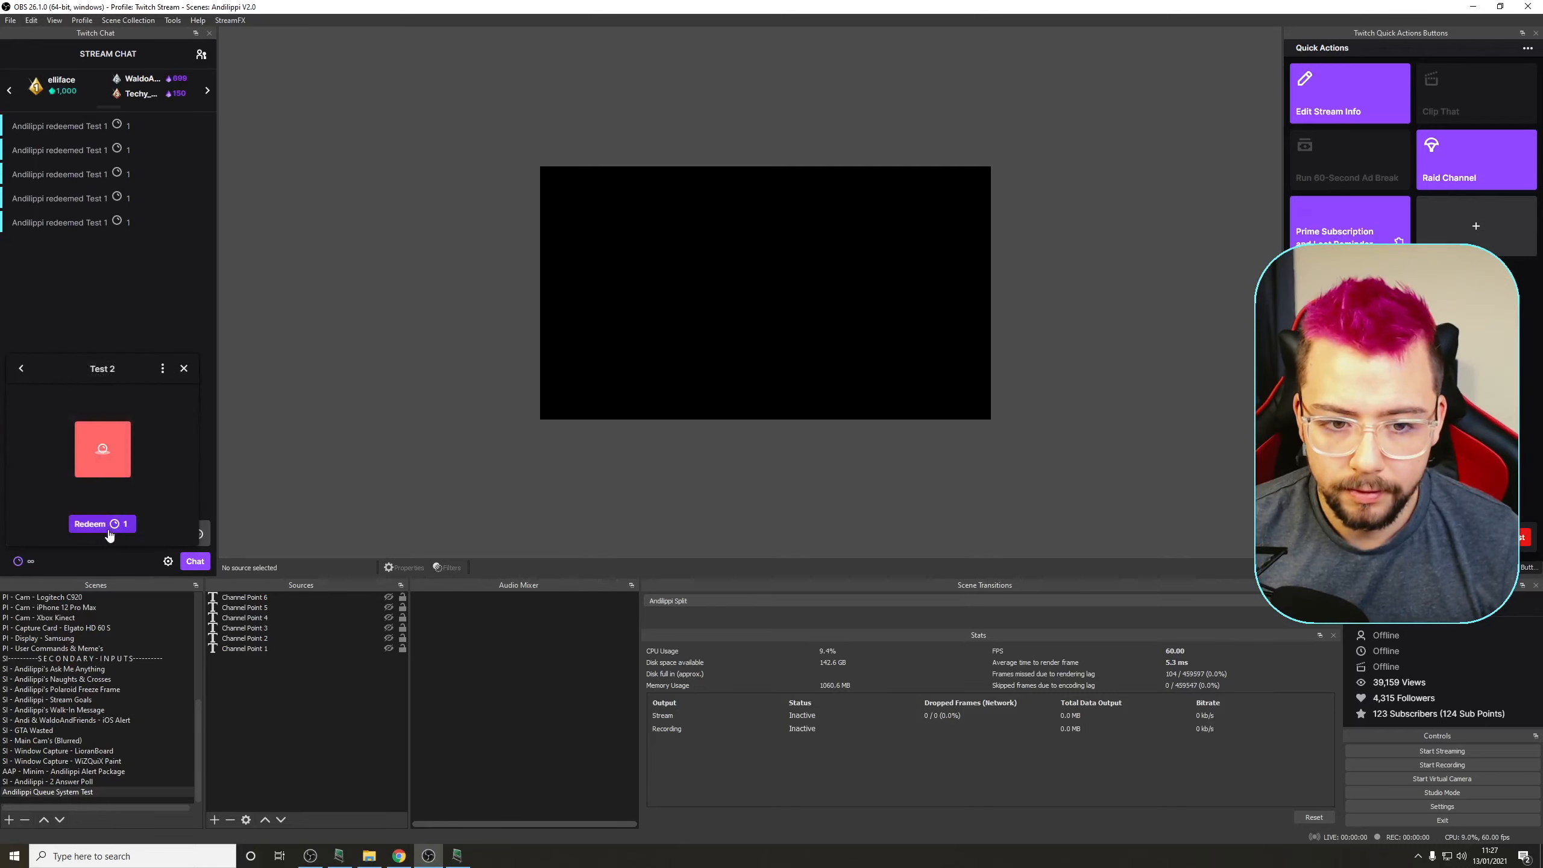
pyautogui.click(24, 560)
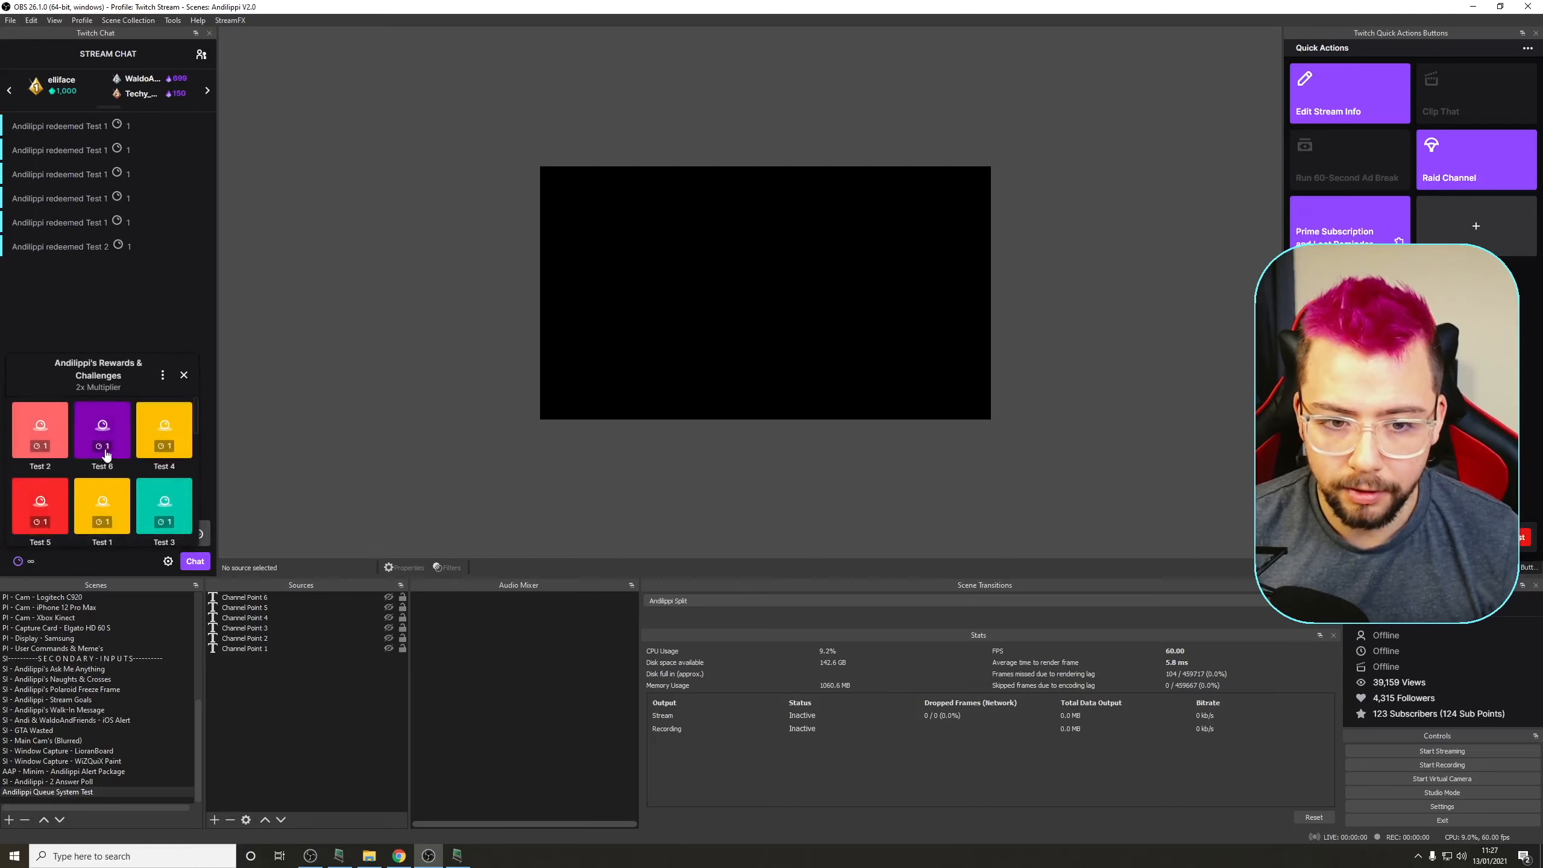
pyautogui.click(146, 497)
# Redeem the Test 4, Test 5 and Test 6 channel point rewards from the Twitch chat
pyautogui.click(21, 561)
pyautogui.click(160, 433)
pyautogui.click(87, 531)
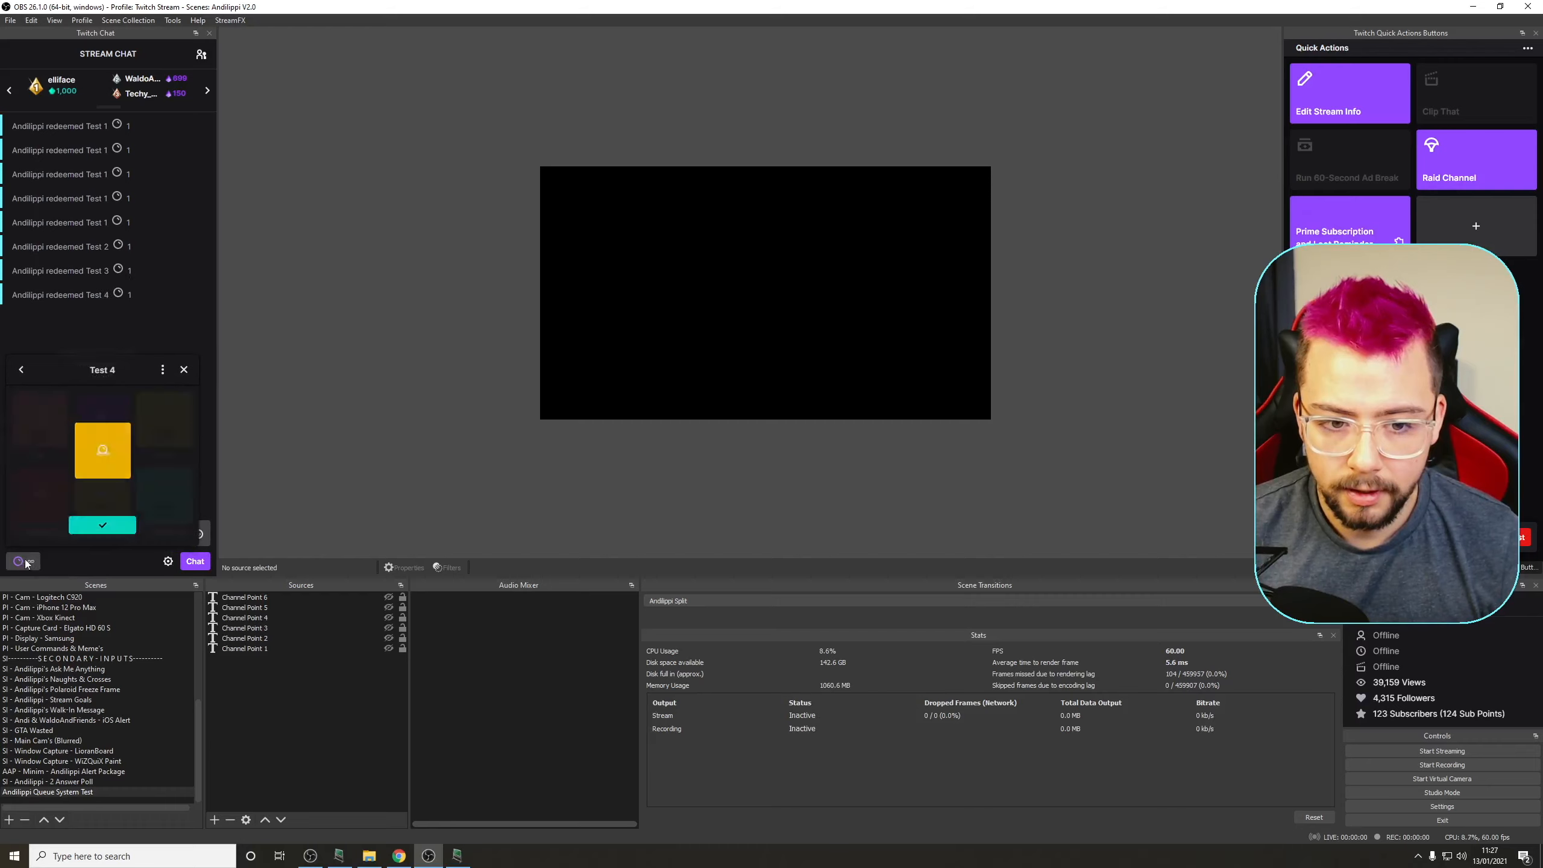
pyautogui.click(23, 560)
pyautogui.click(50, 515)
pyautogui.click(102, 523)
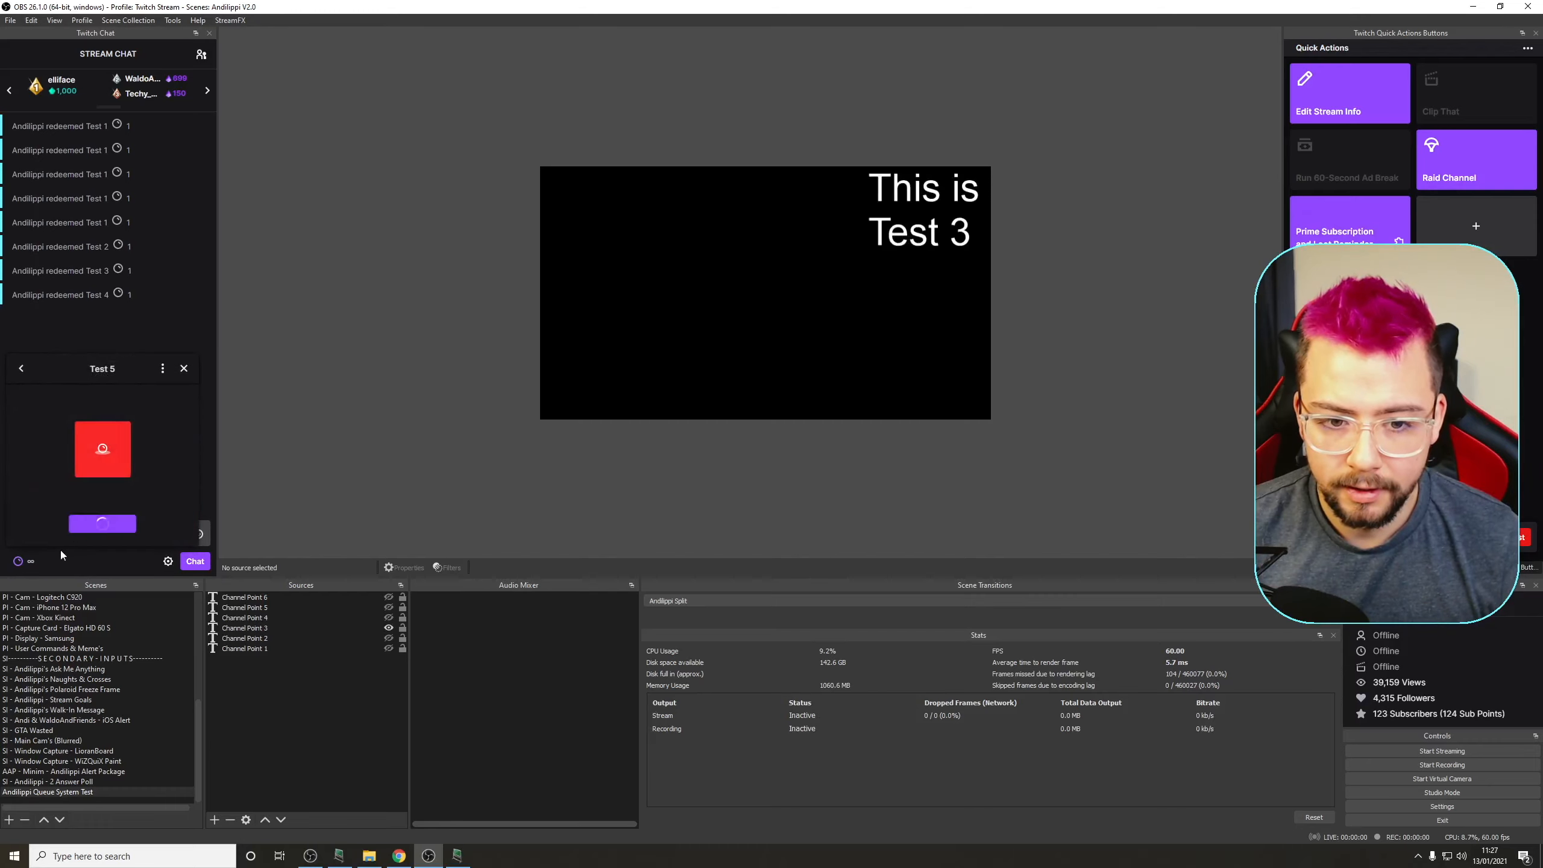
pyautogui.click(18, 561)
pyautogui.click(122, 479)
pyautogui.click(102, 524)
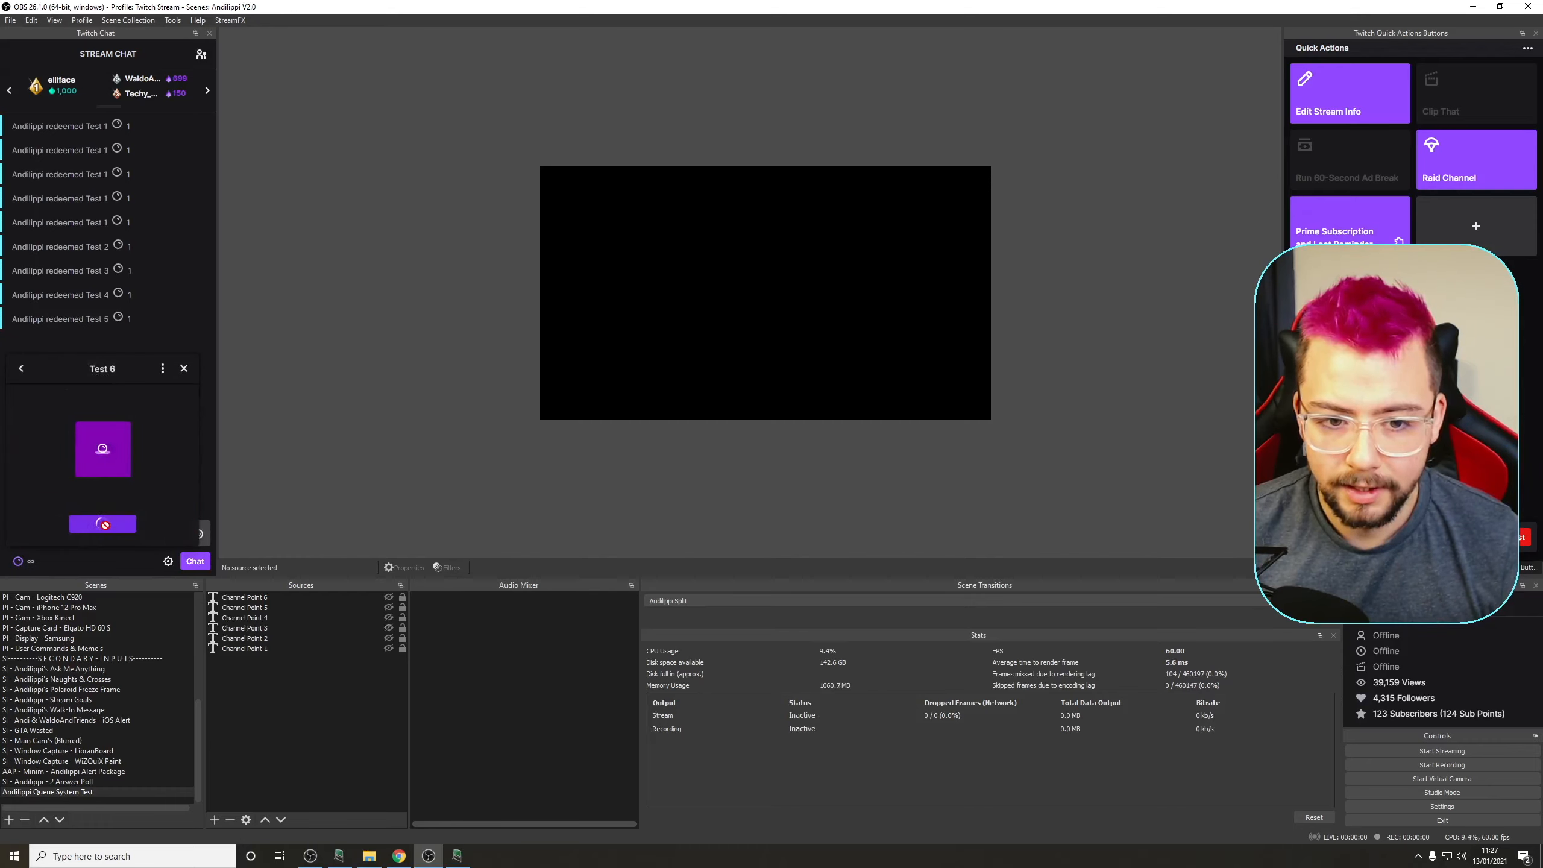
# Redeem the Test 2, Test 4 and Test 3 channel point rewards again from the Twitch chat to lengthen the queue
pyautogui.click(22, 562)
pyautogui.click(103, 431)
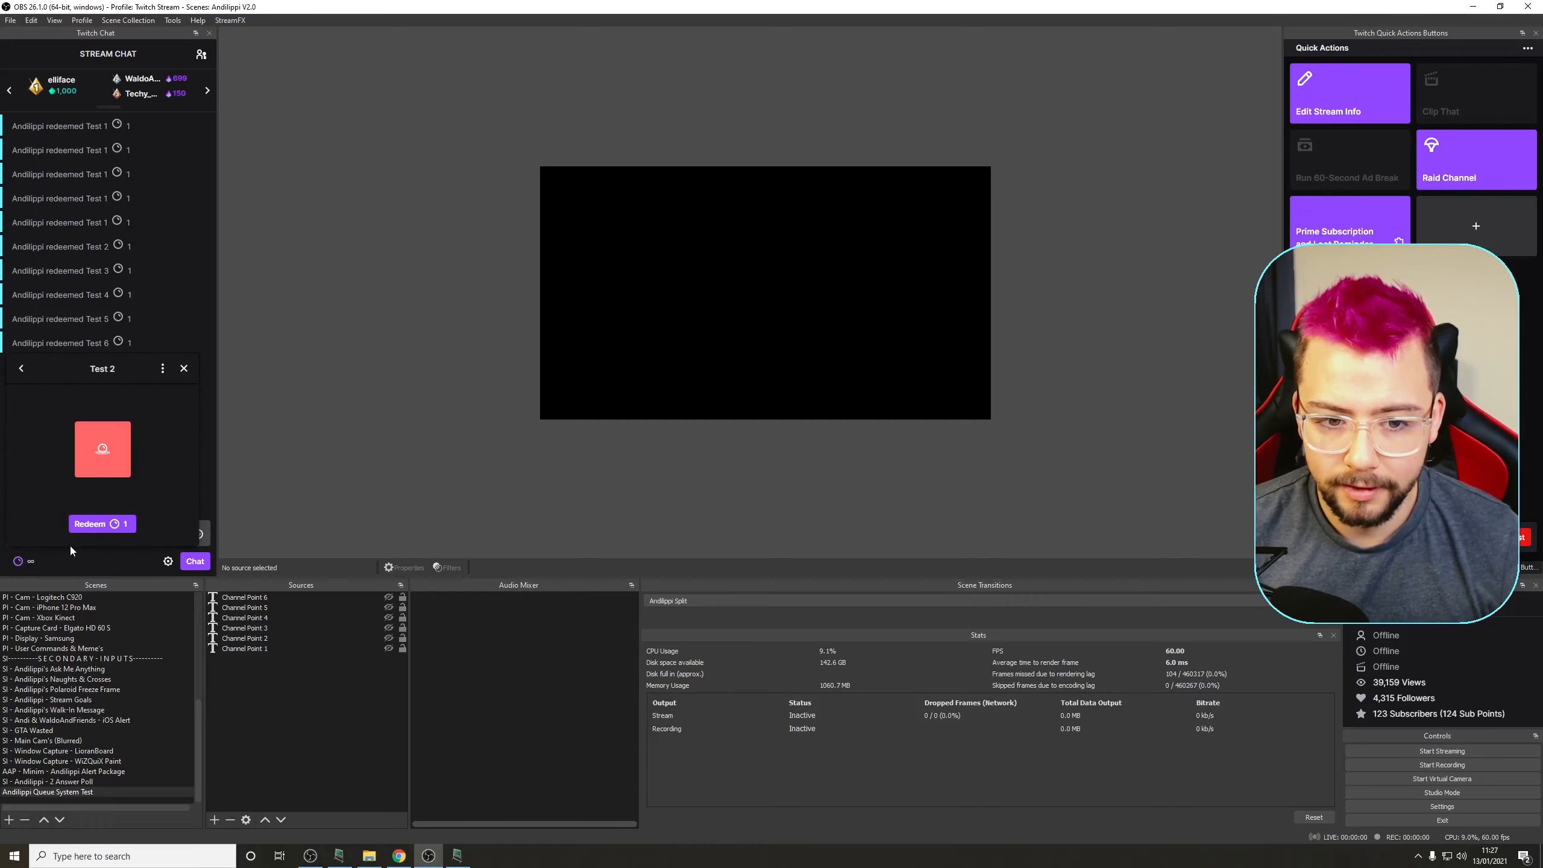
pyautogui.click(112, 523)
pyautogui.click(24, 562)
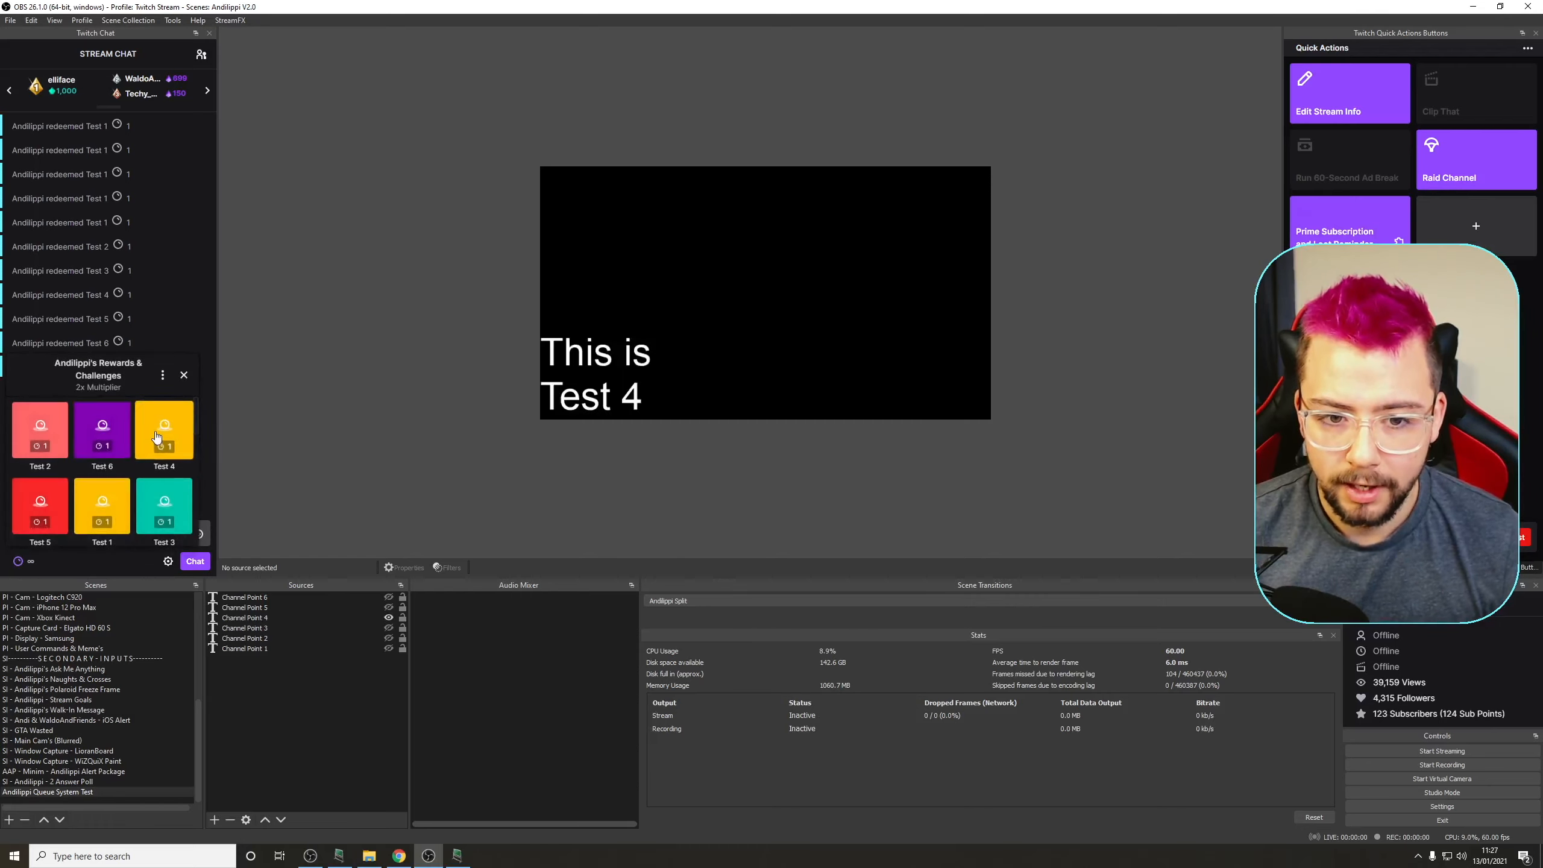
pyautogui.click(111, 499)
pyautogui.click(107, 522)
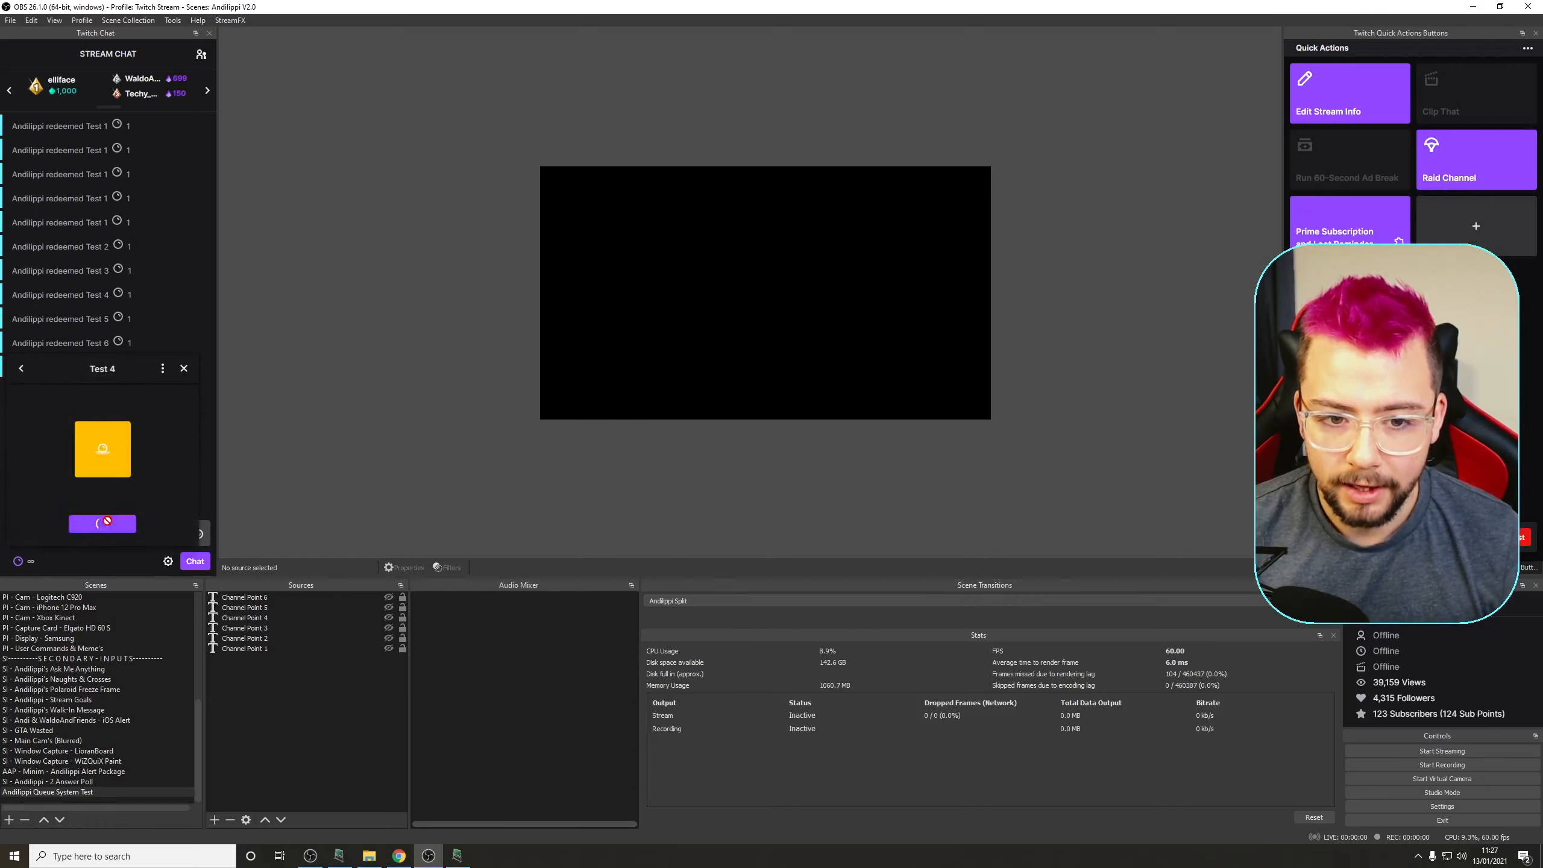
pyautogui.click(23, 562)
pyautogui.click(164, 505)
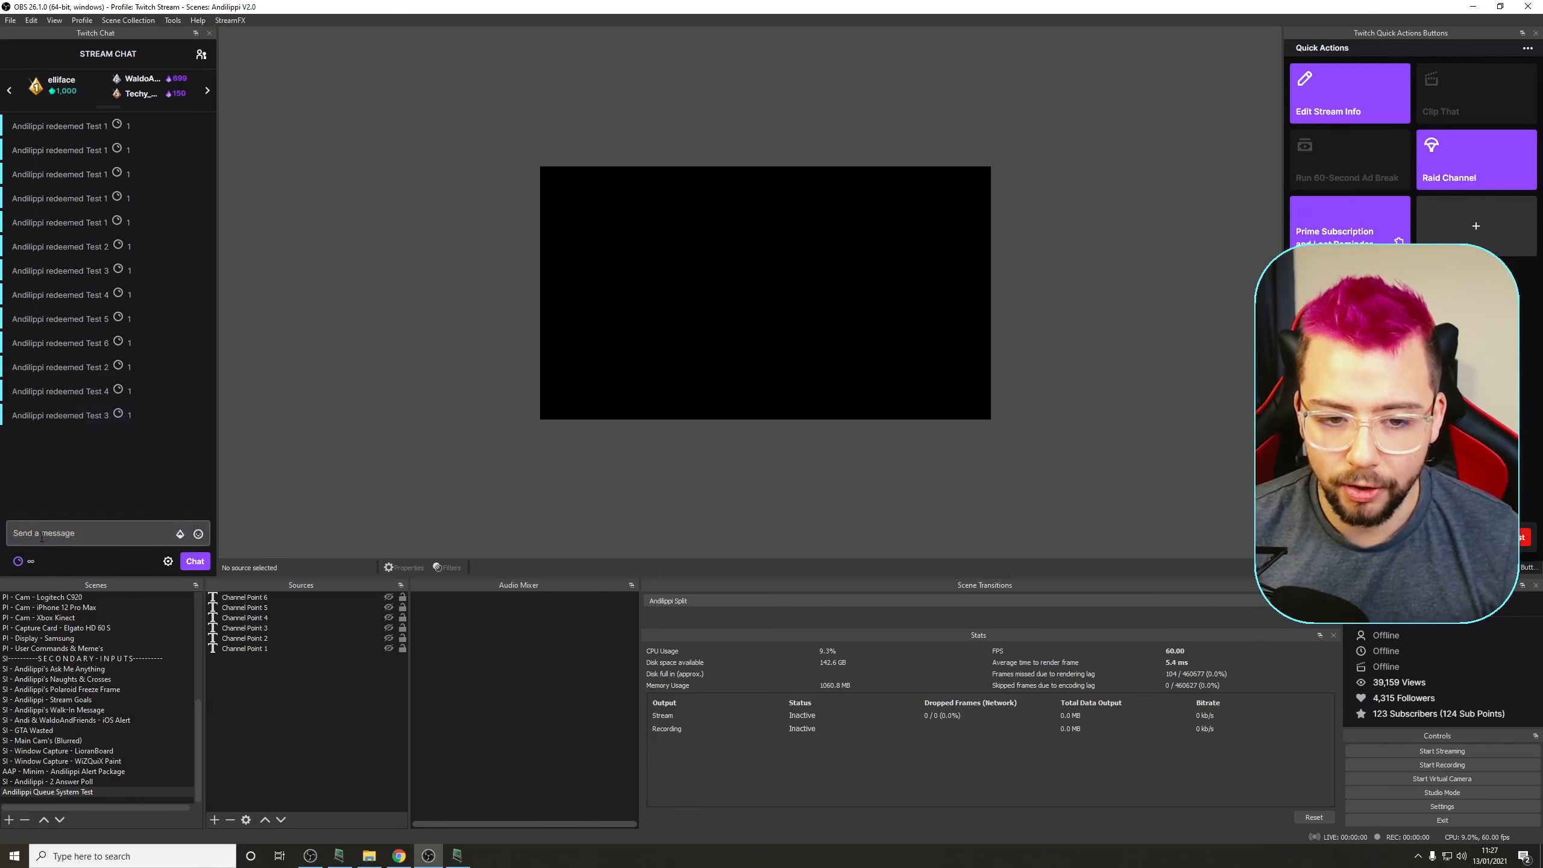
# Switch to LioranBoard Receiver beside the OBS preview and filter its live variables by queue_system to examine the queue while redeems play
pyautogui.click(457, 856)
pyautogui.moveTo(604, 171); pyautogui.dragTo(265, 244)
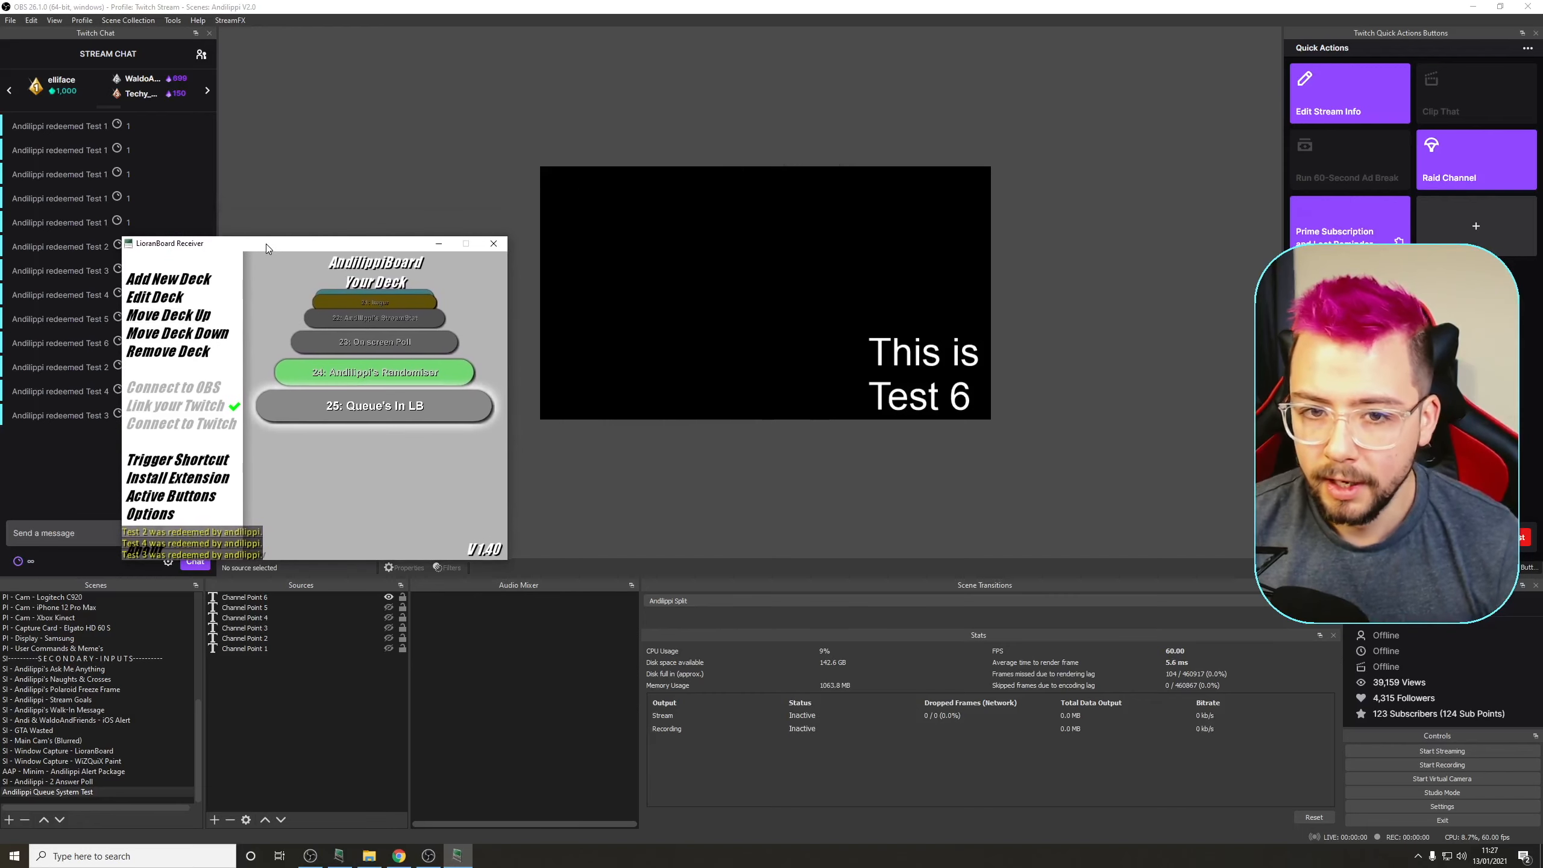
pyautogui.press('v')
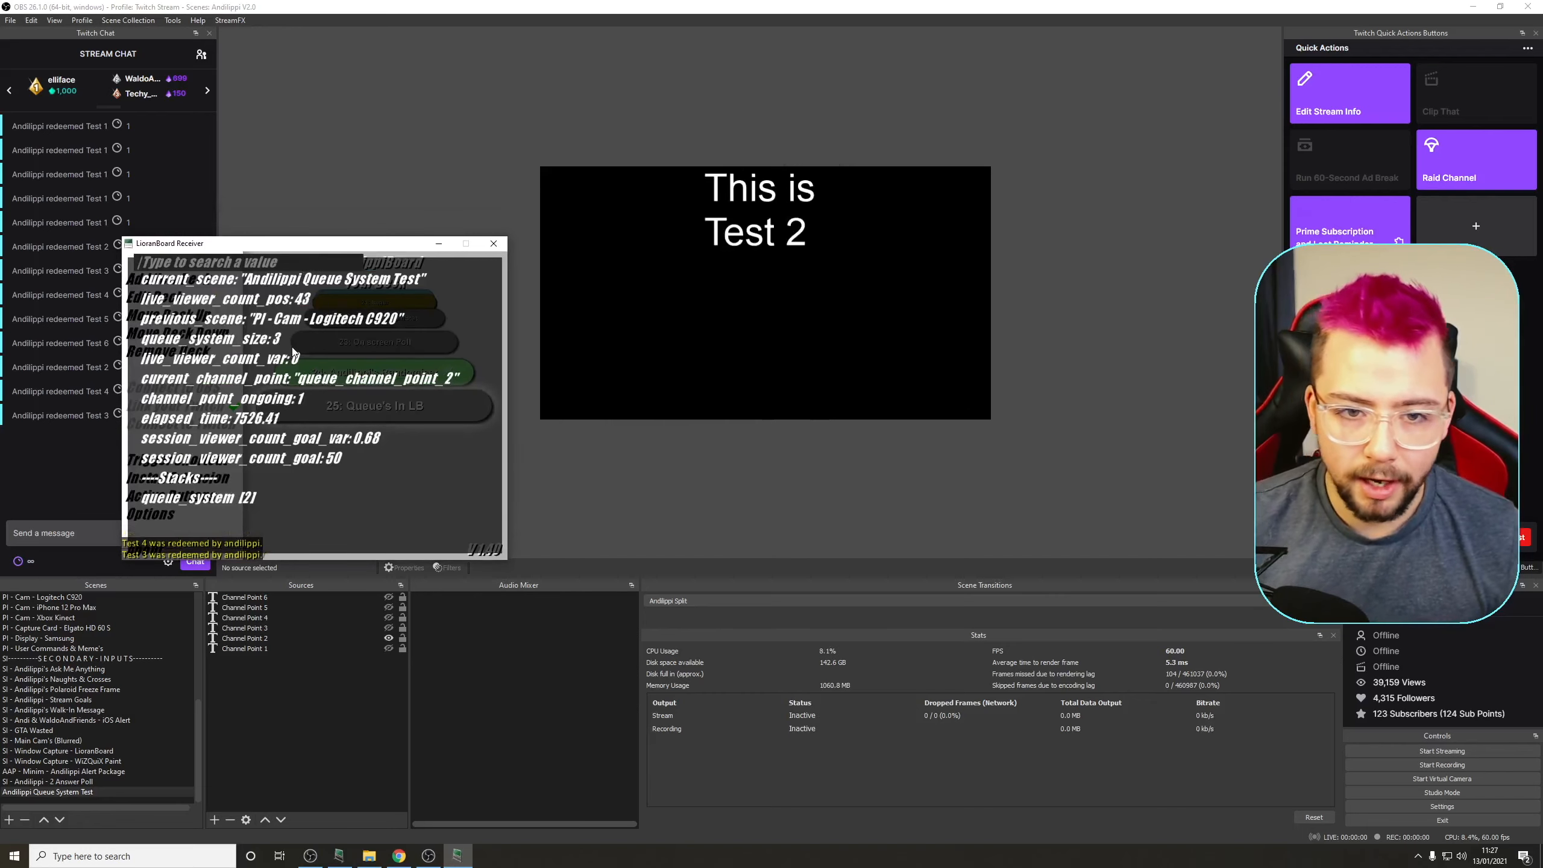
pyautogui.write('queue')
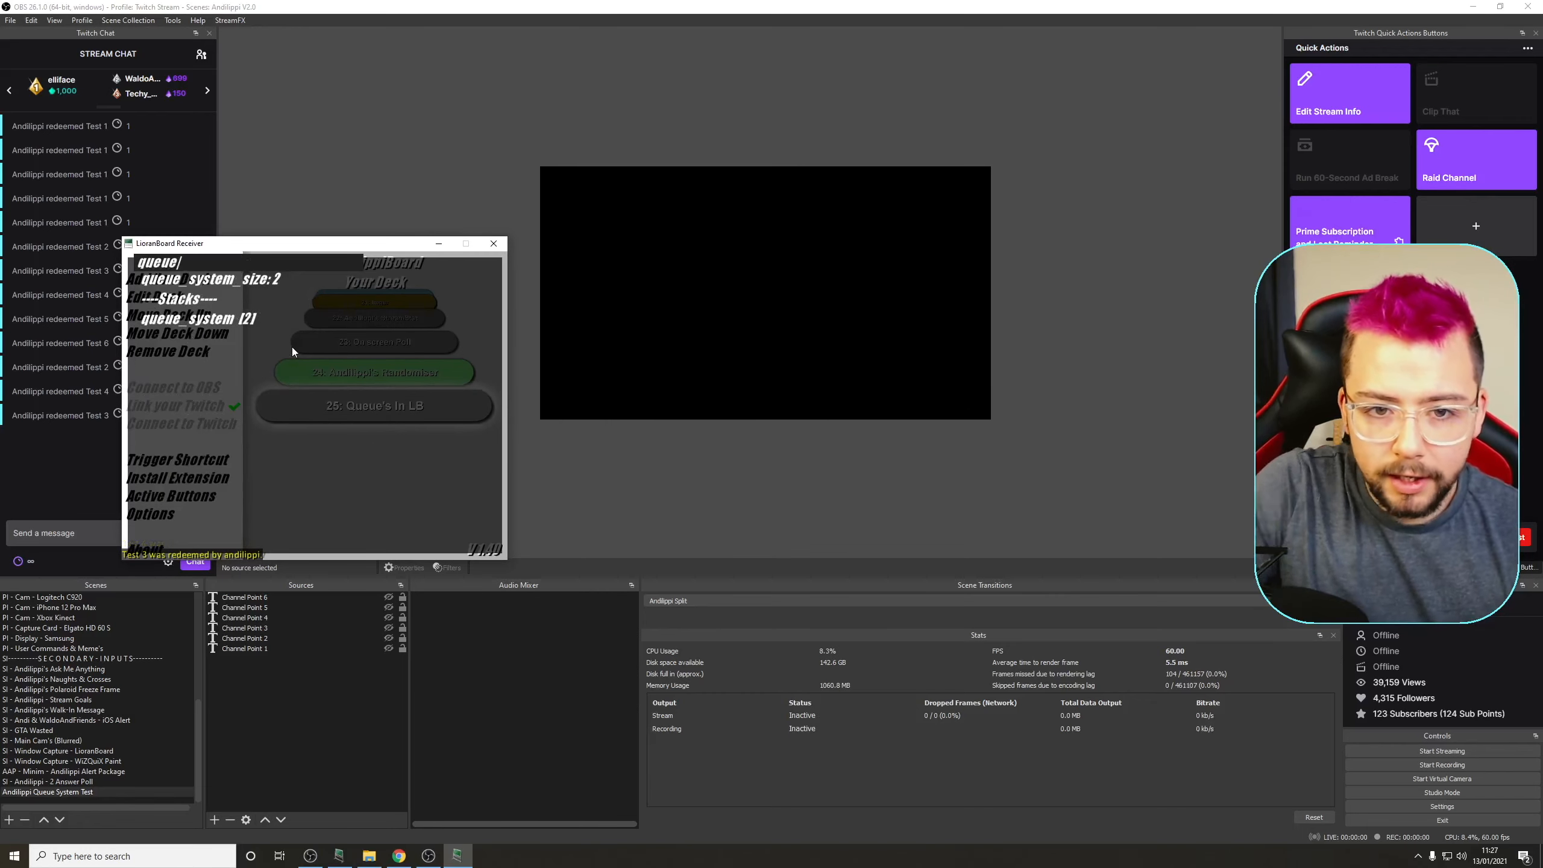
pyautogui.write('_syste')
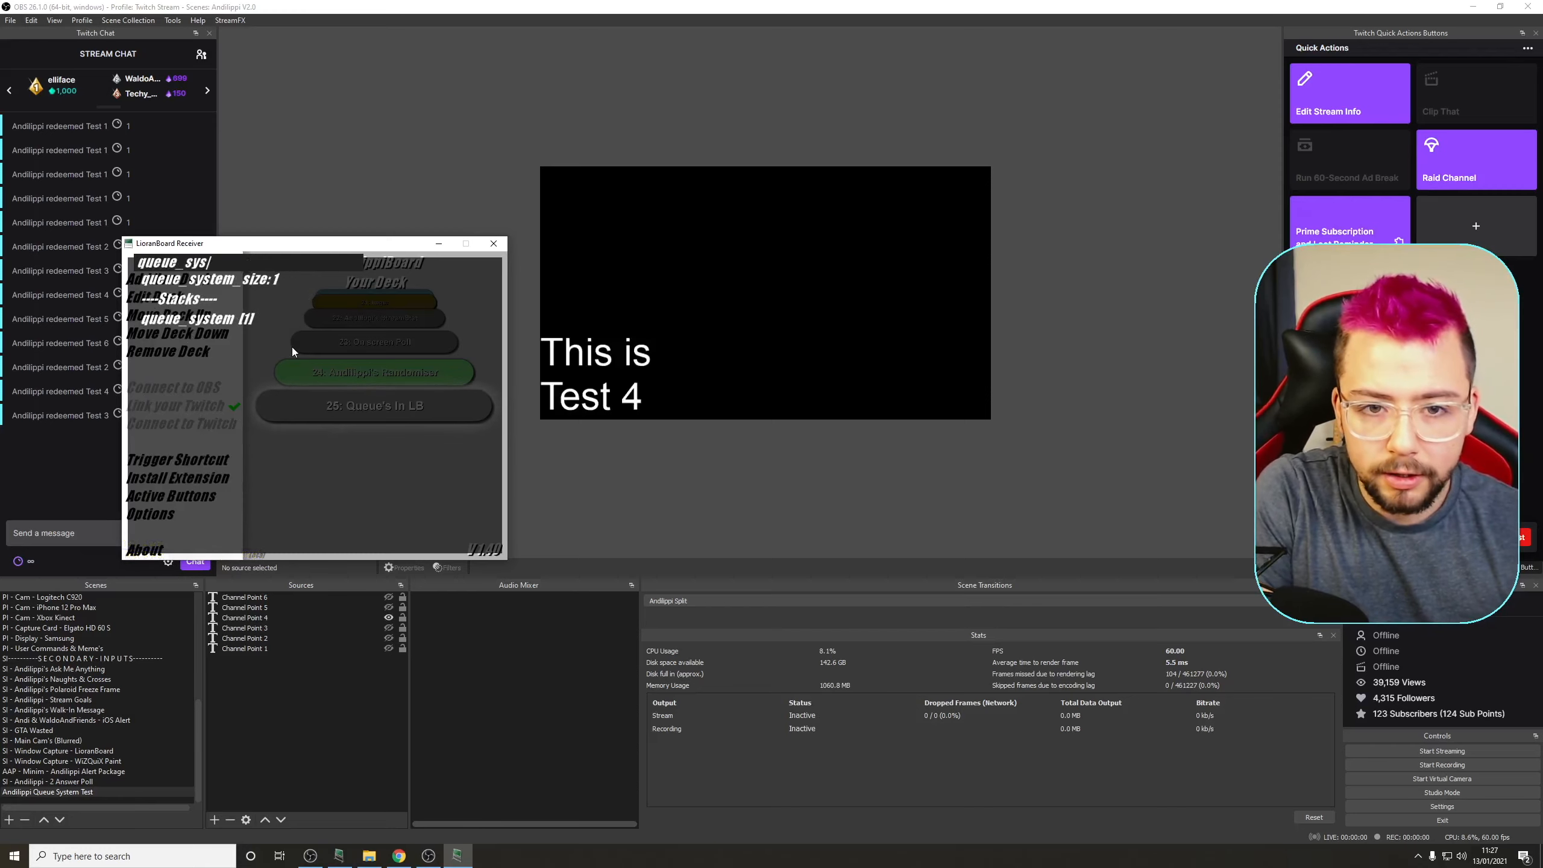
pyautogui.write('m')
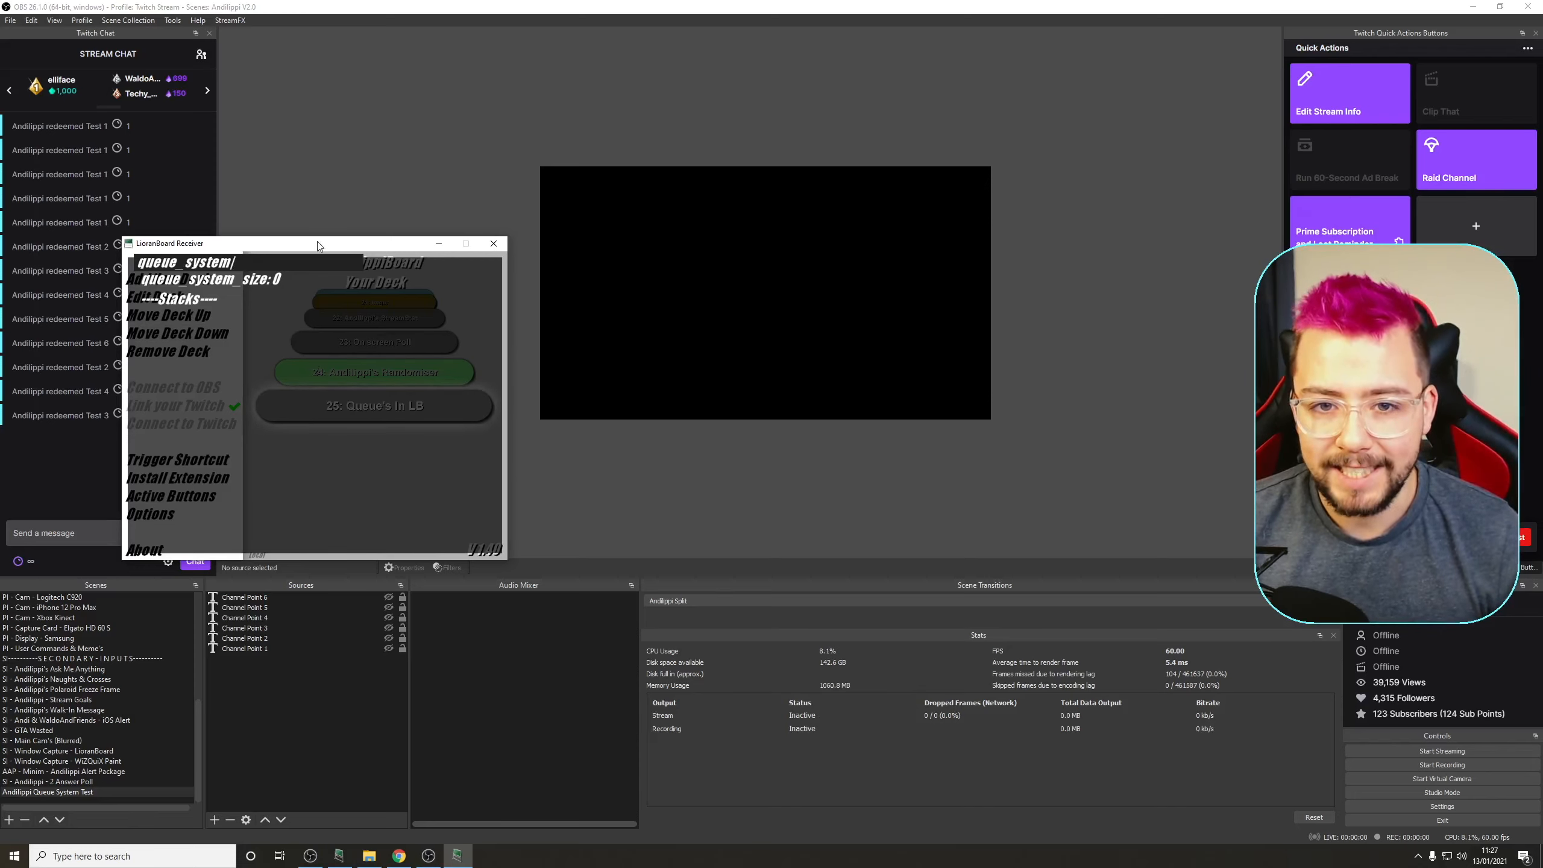
pyautogui.moveTo(317, 241); pyautogui.dragTo(492, 258)
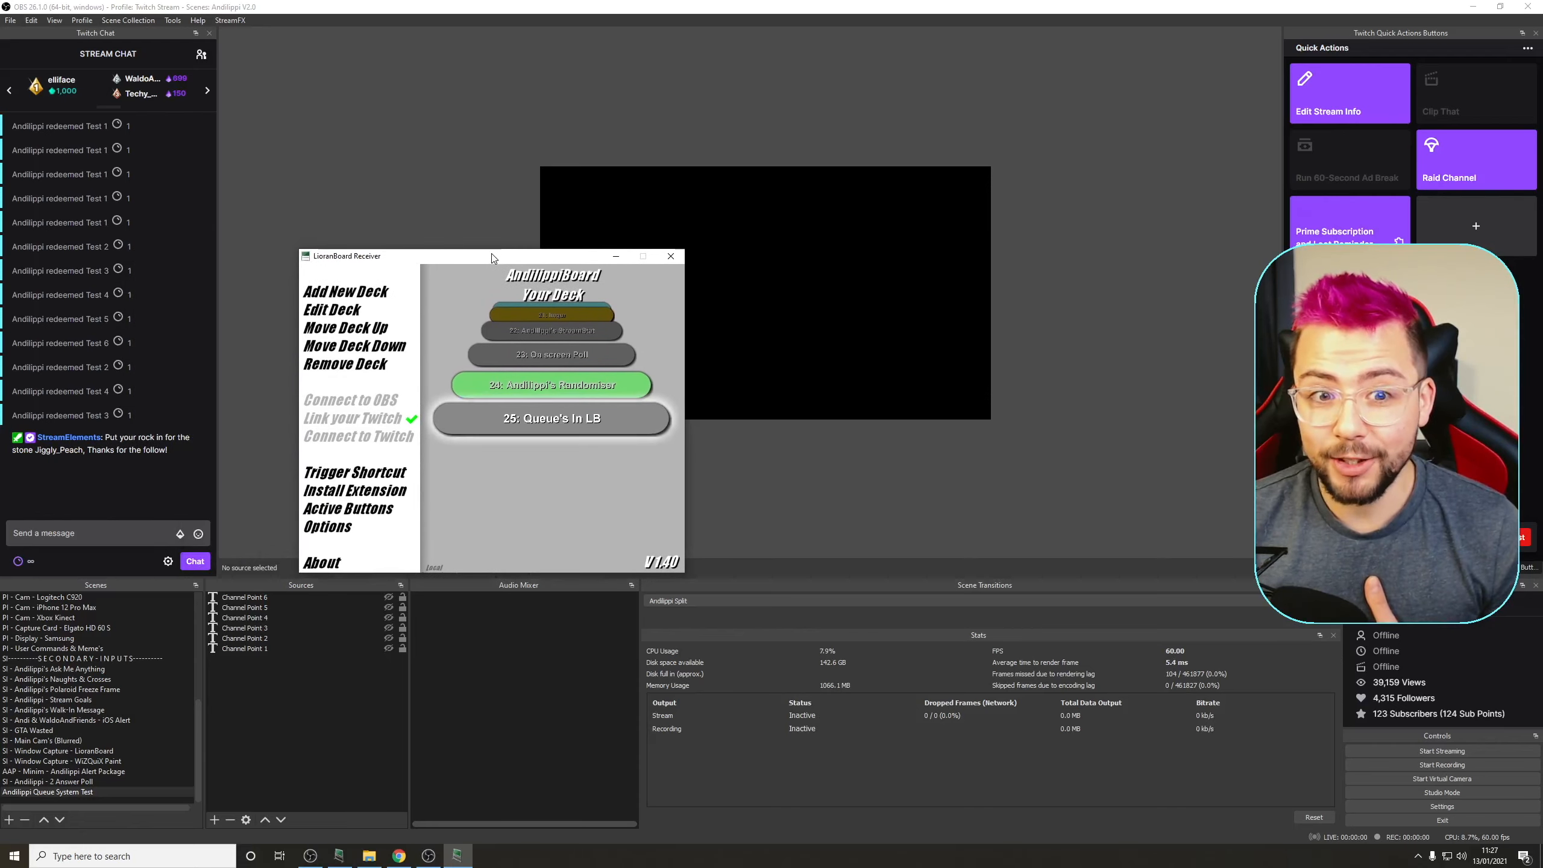